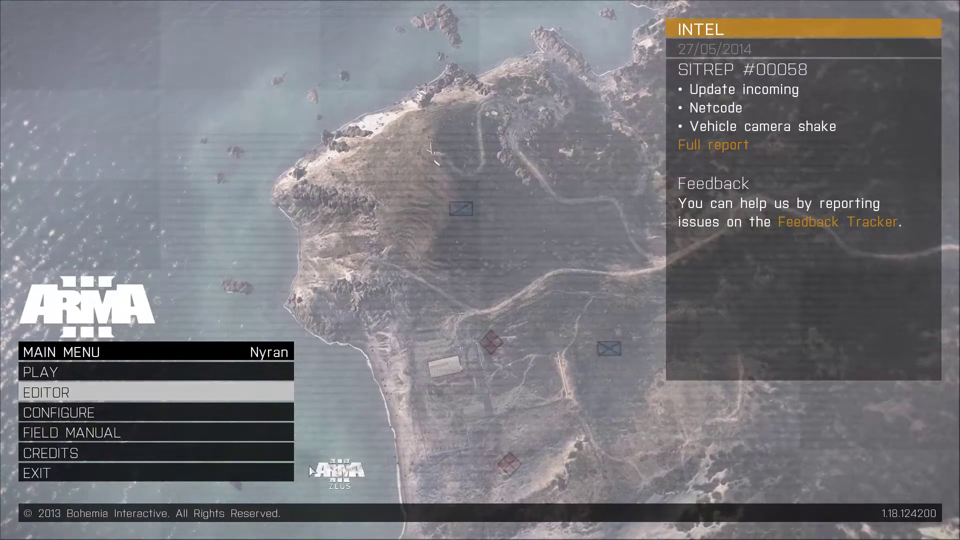
Open the mission editor on the Stratis map and load the mission Hostage GIRNA.
left_click(86, 388)
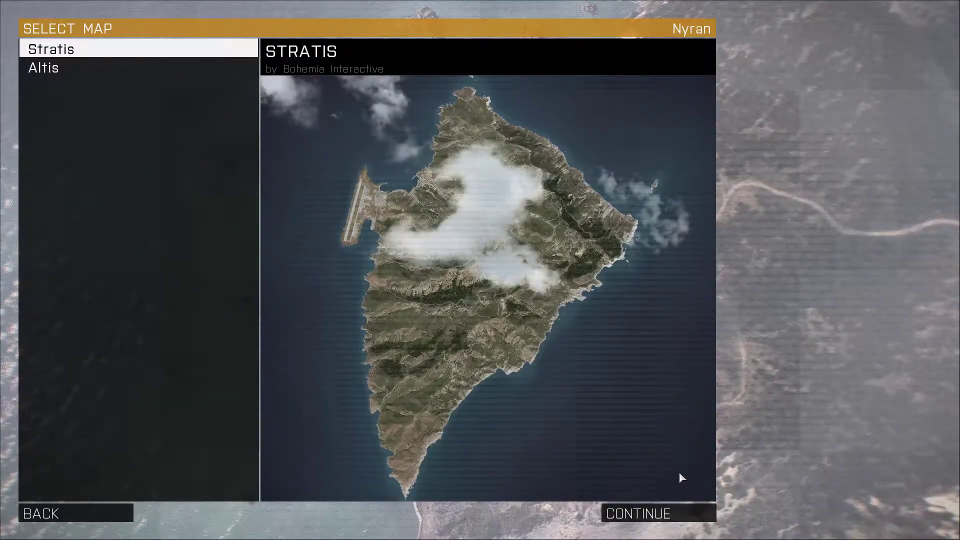
left_click(635, 515)
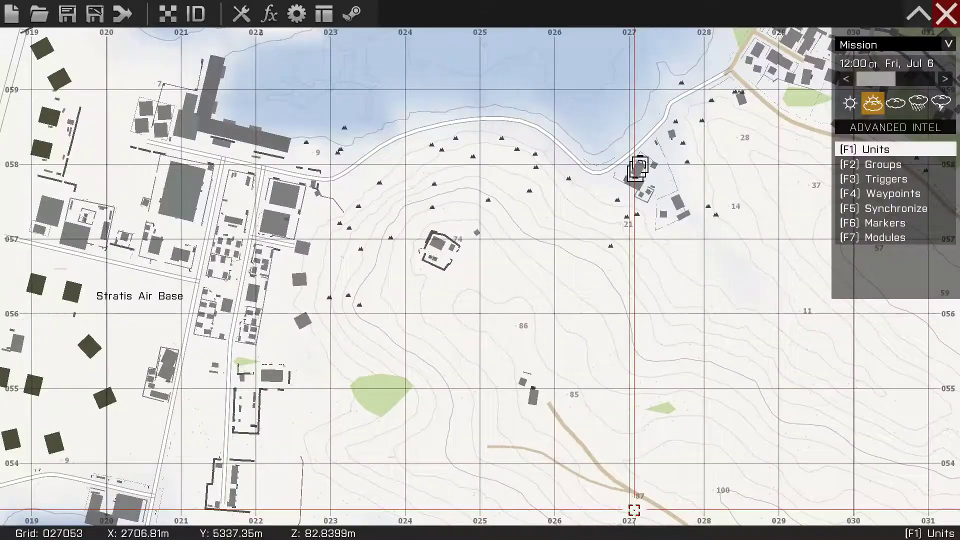
scroll(407, 263, "down", 3)
scroll(452, 242, "down", 3)
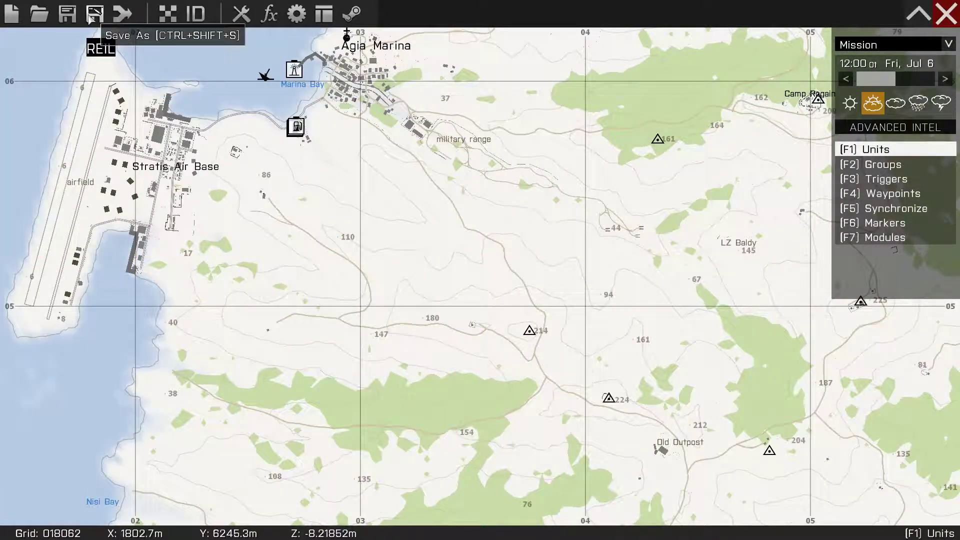
left_click(39, 14)
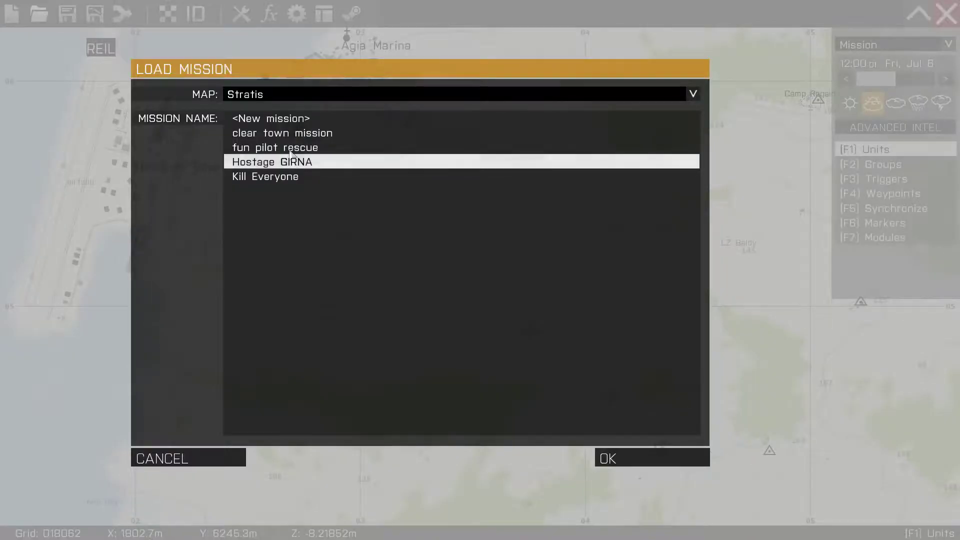
left_click(639, 459)
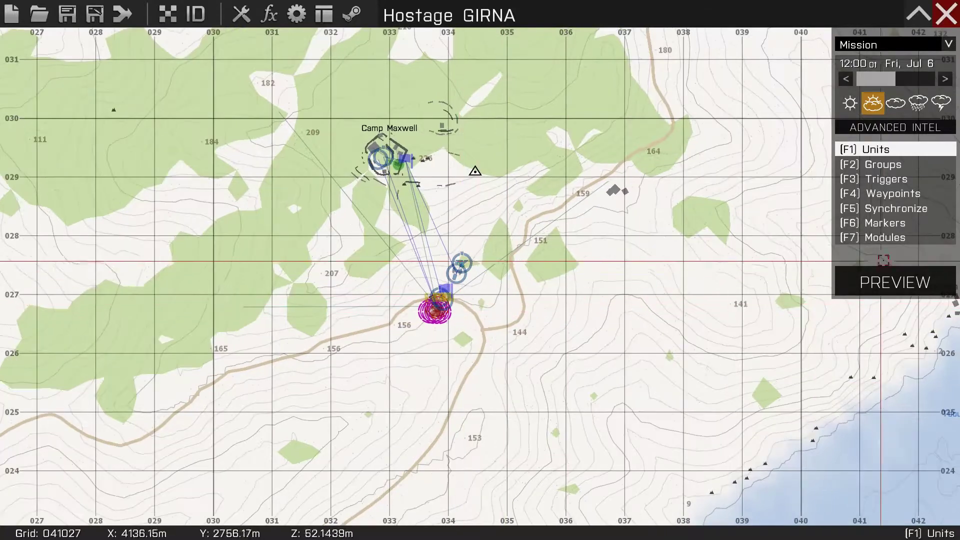
Cut everything from "task1 = team1 createsimpletask" onward out of the team1 Team Leader's initialization, keeping only the "ins" setmarkerpos statement.
left_click(882, 222)
scroll(400, 242, "up", 5)
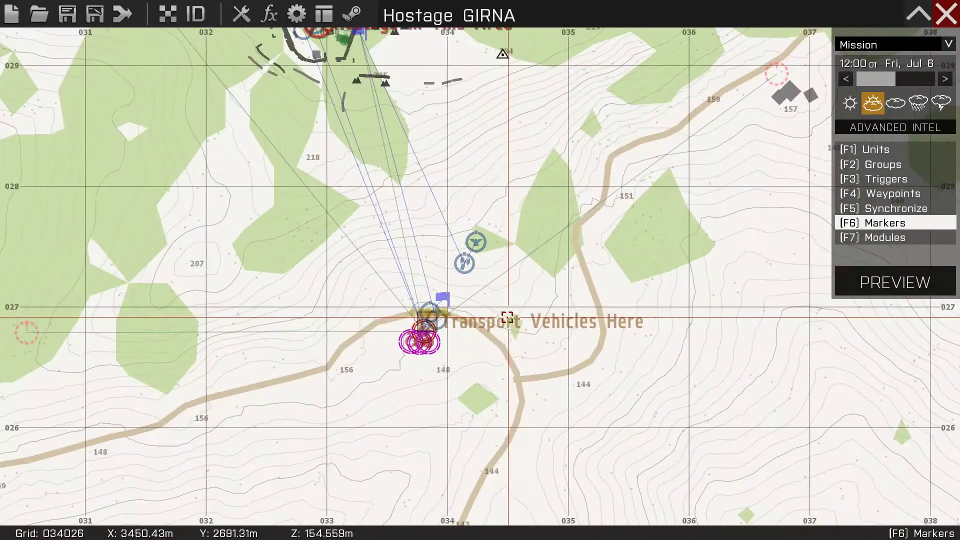
scroll(412, 306, "up", 3)
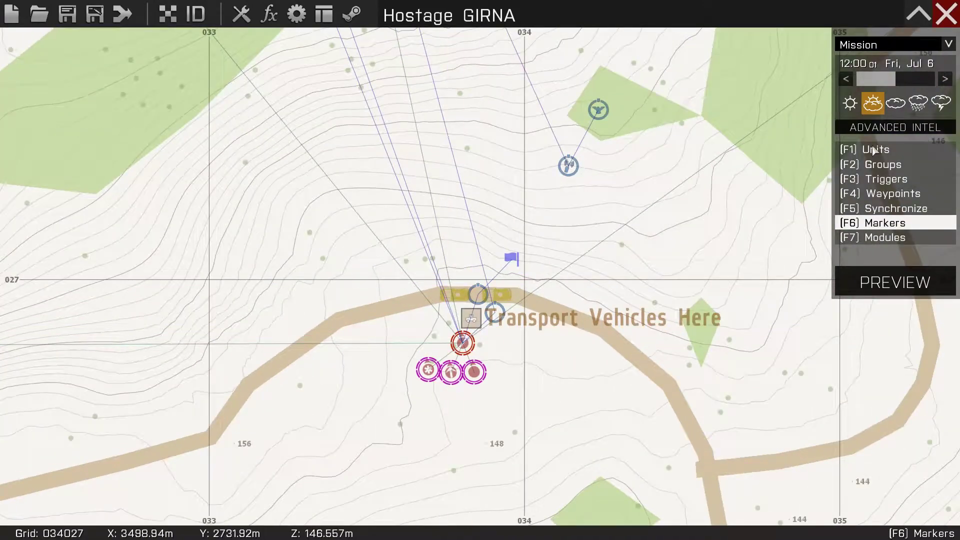
key("F1")
scroll(510, 334, "up", 1)
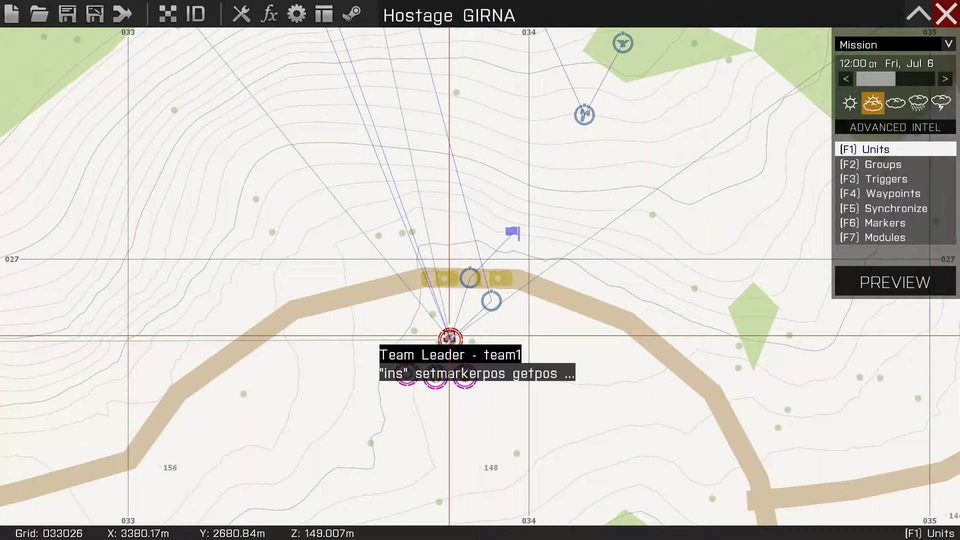
scroll(449, 336, "down", 1)
left_click(449, 335)
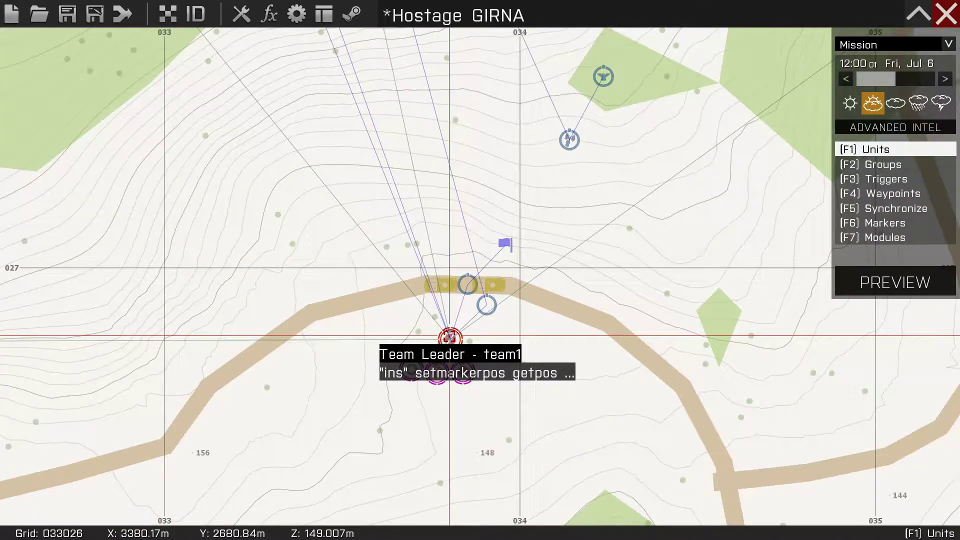
double_click(450, 337)
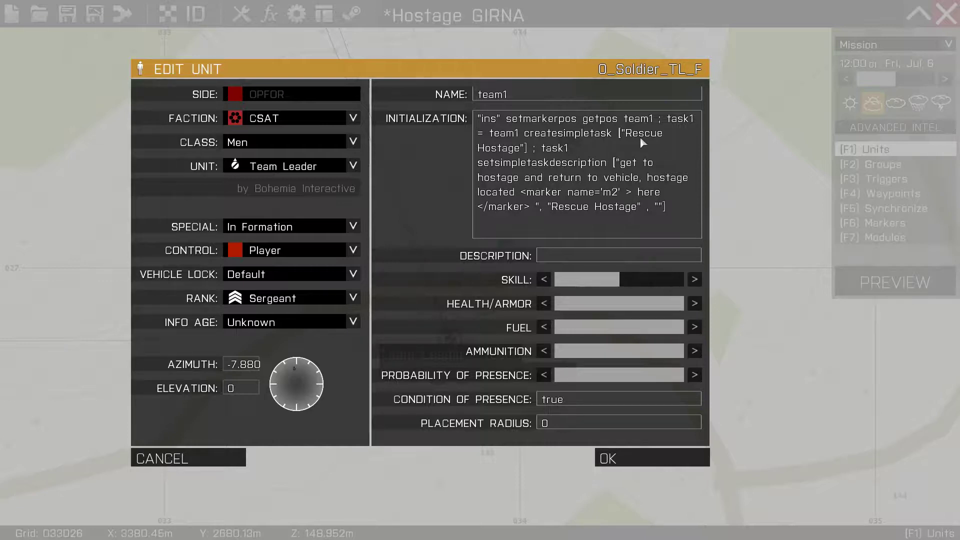
left_click(632, 194)
left_click_drag(531, 205, 521, 193)
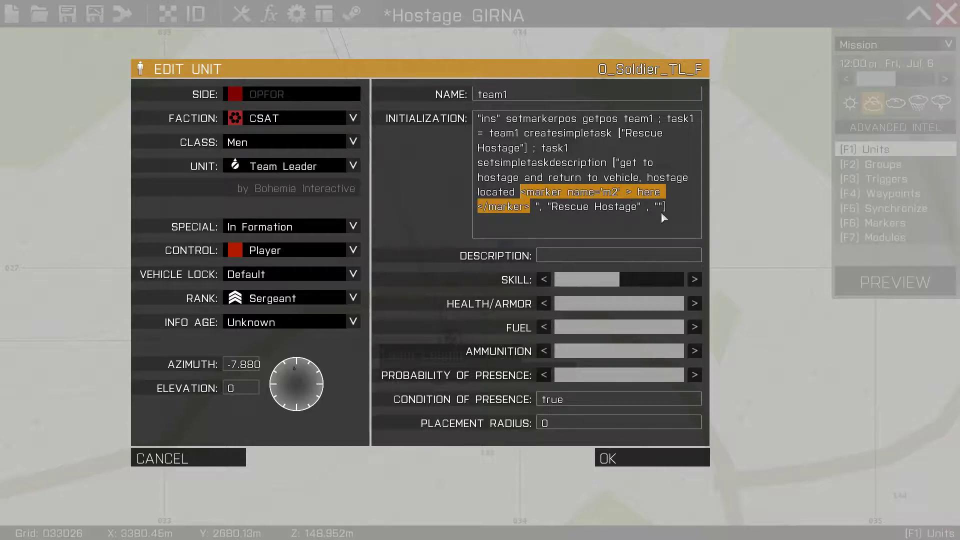
left_click_drag(665, 209, 670, 121)
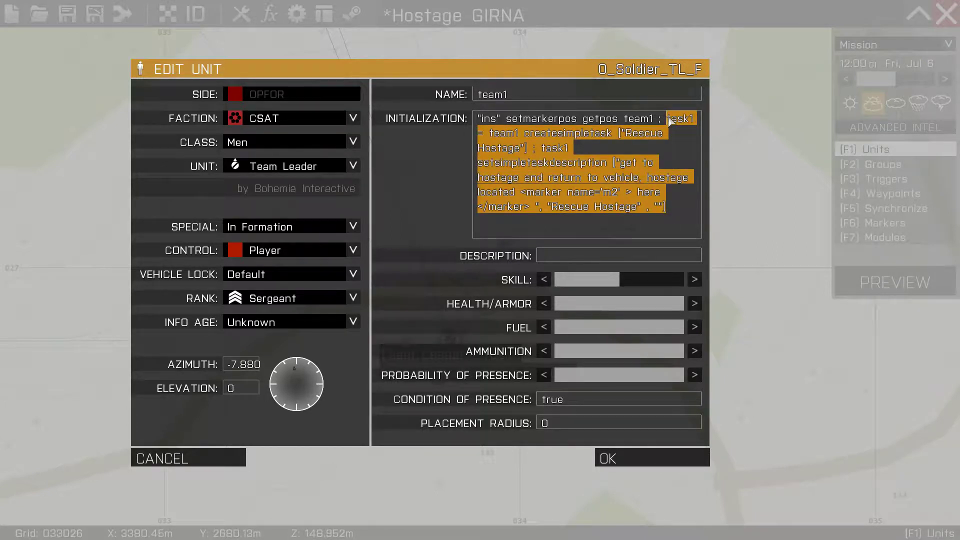
key("ctrl+x")
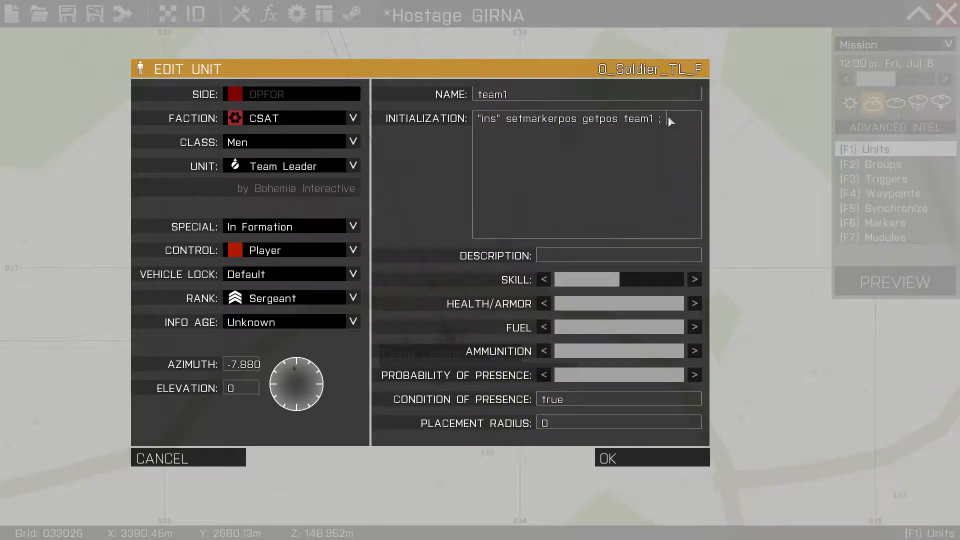
left_click(650, 457)
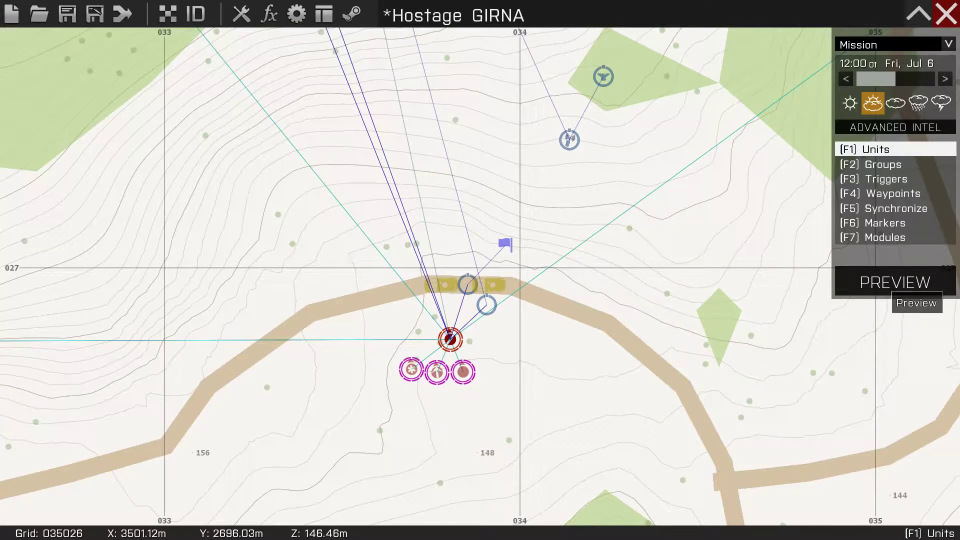
Preview the mission and examine the Rescue Hostage task's description and map position around Camp Maxwell, then return to the editor.
left_click(884, 284)
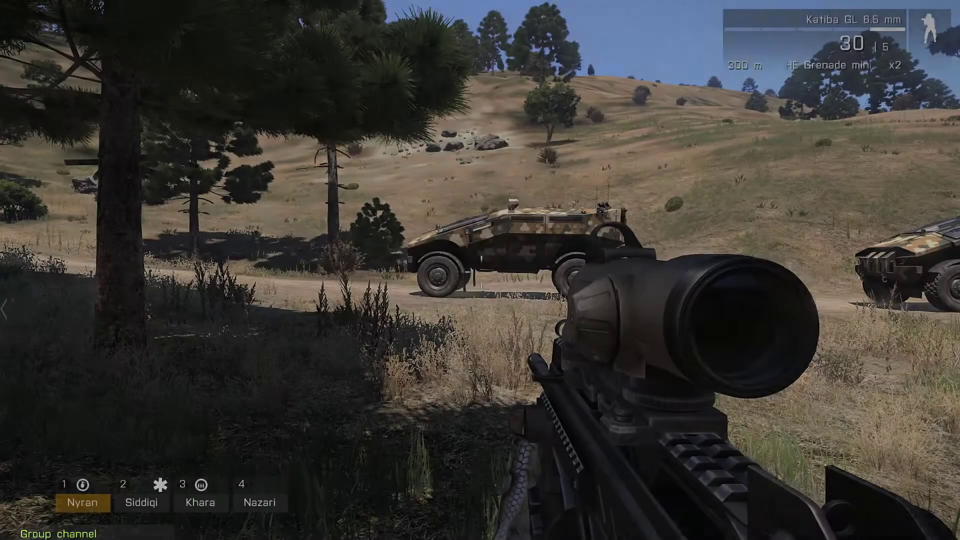
key("m")
left_click(45, 70)
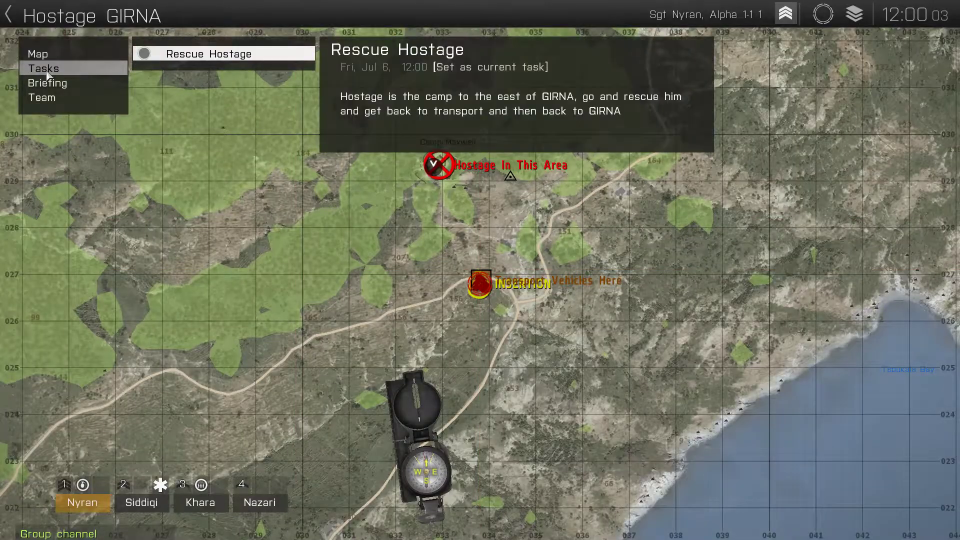
left_click(195, 61)
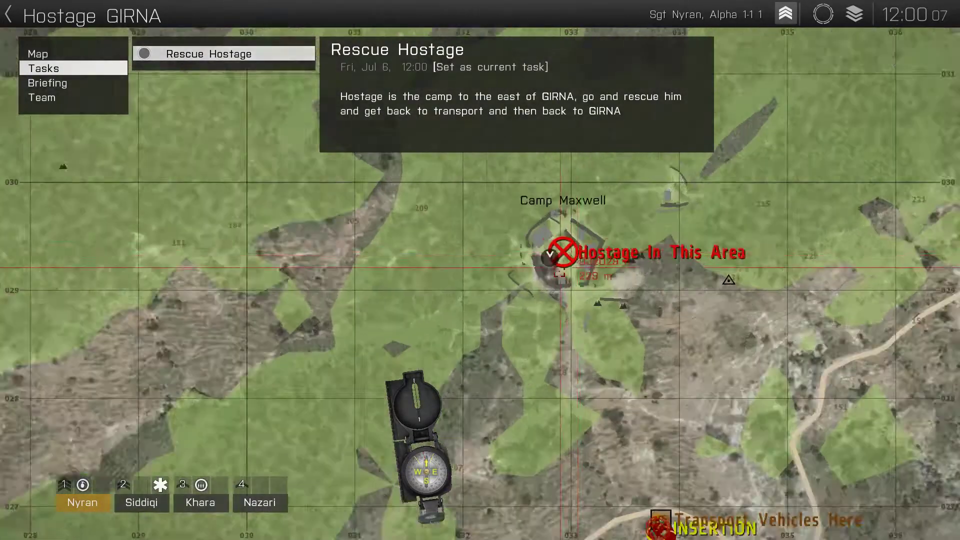
scroll(541, 244, "up", 2)
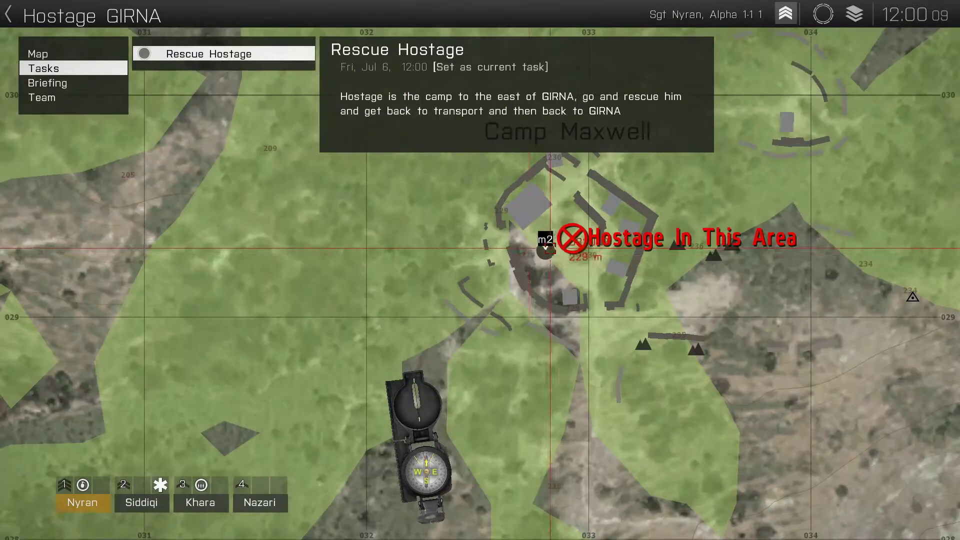
scroll(541, 253, "down", 3)
scroll(555, 248, "down", 4)
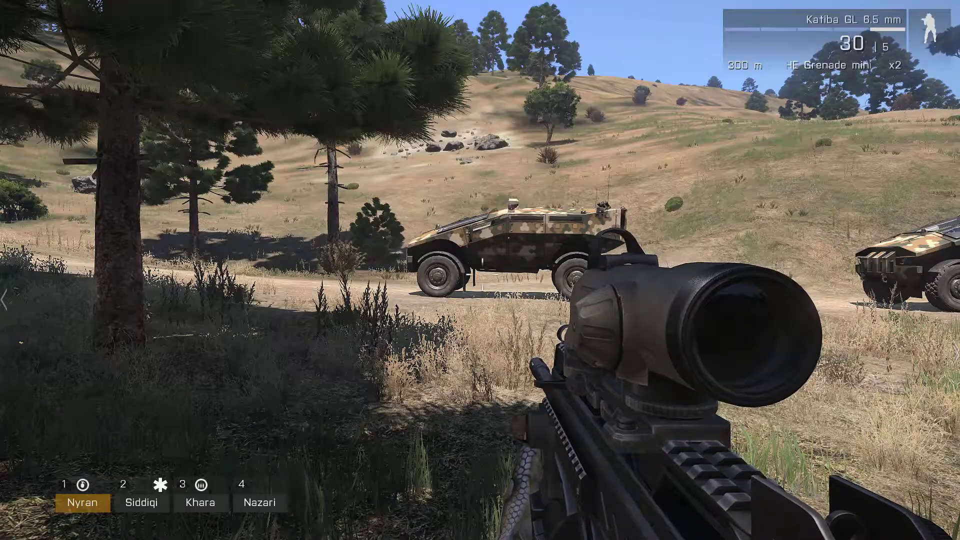
key("Escape")
left_click(65, 469)
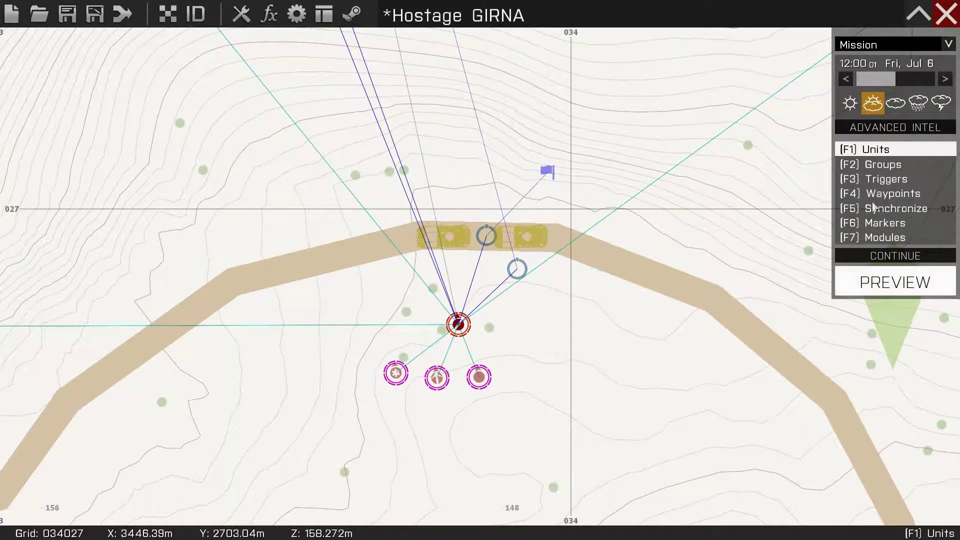
Set the destination of the Create Task module between the transport vehicles to Disabled.
left_click(882, 224)
left_click(882, 237)
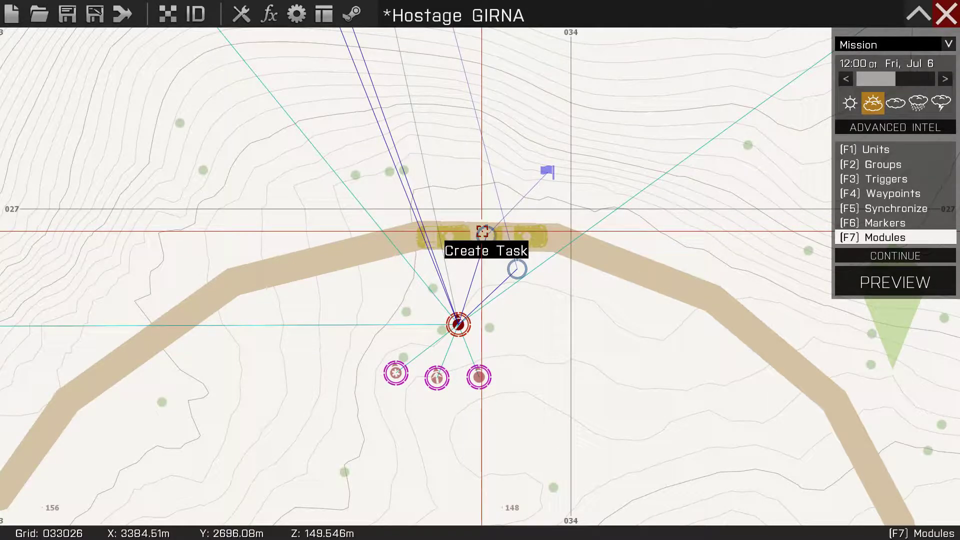
double_click(483, 234)
left_click(604, 365)
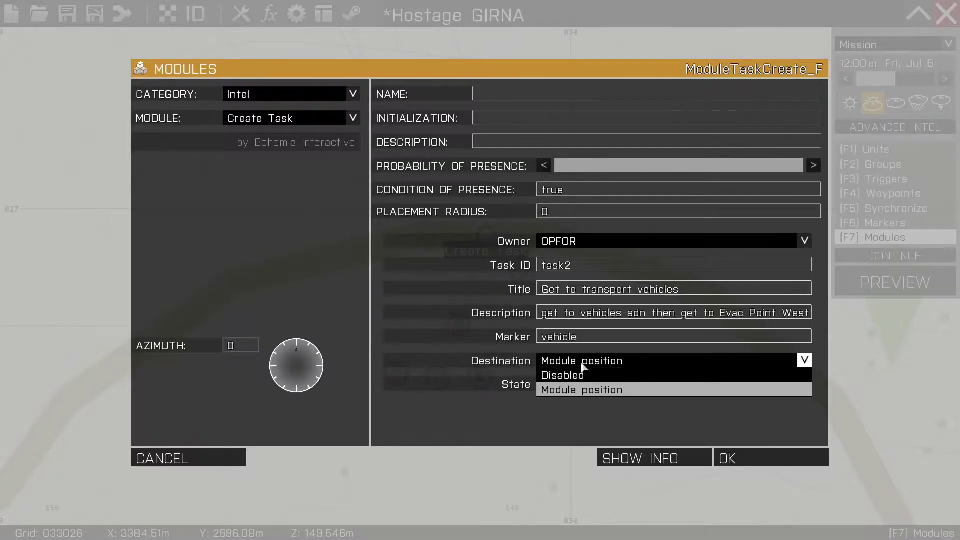
left_click(573, 376)
left_click(738, 458)
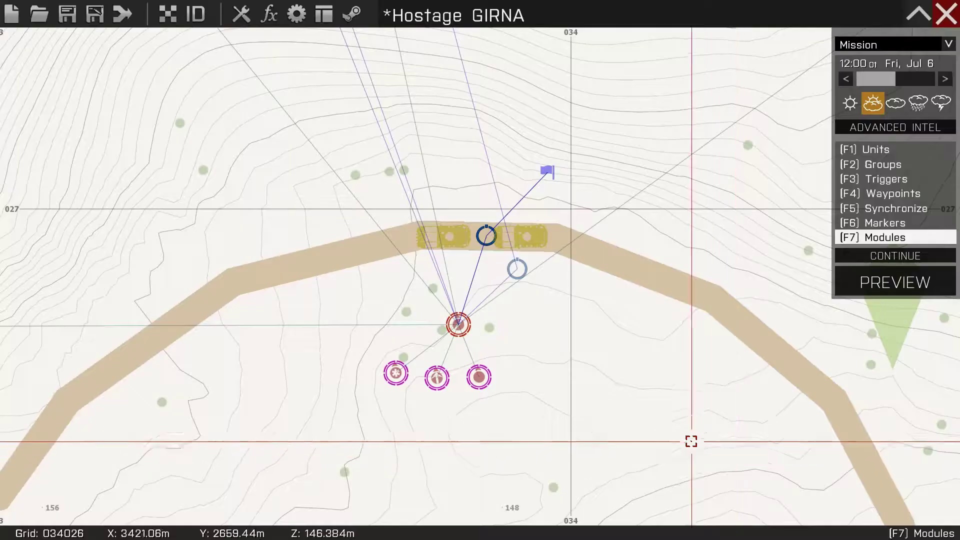
Set the destination of the other Create Task module, just southeast of the vehicles, to Disabled.
double_click(518, 267)
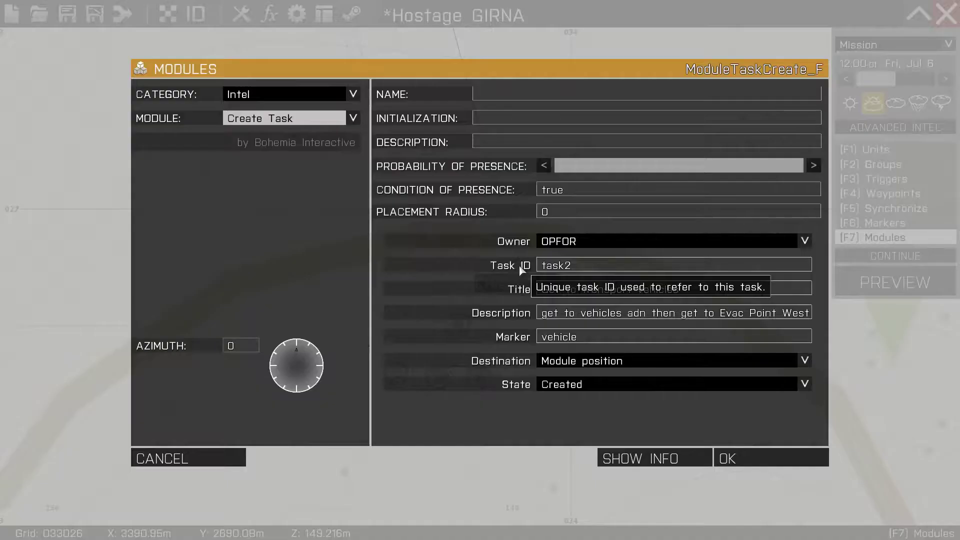
left_click(600, 364)
left_click(575, 375)
left_click(755, 461)
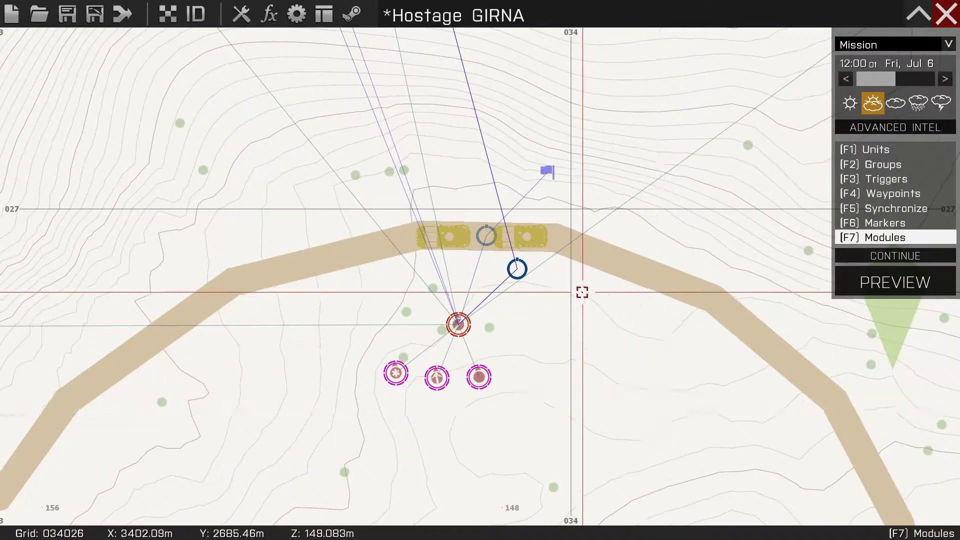
Set the destination of the Rescue Hostage Create Task module at Camp Maxwell to Disabled.
scroll(581, 289, "up", 6)
scroll(539, 391, "down", 3)
scroll(457, 325, "up", 4)
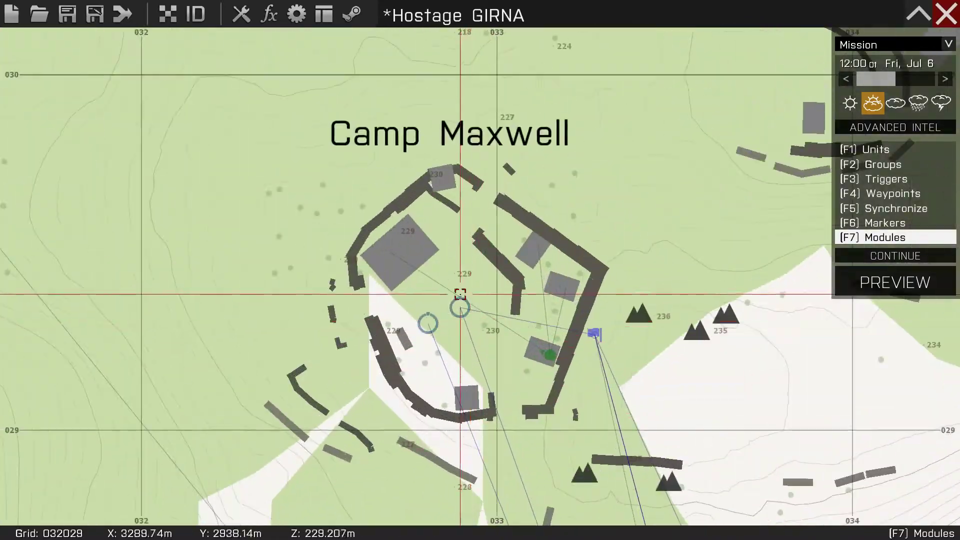
double_click(425, 328)
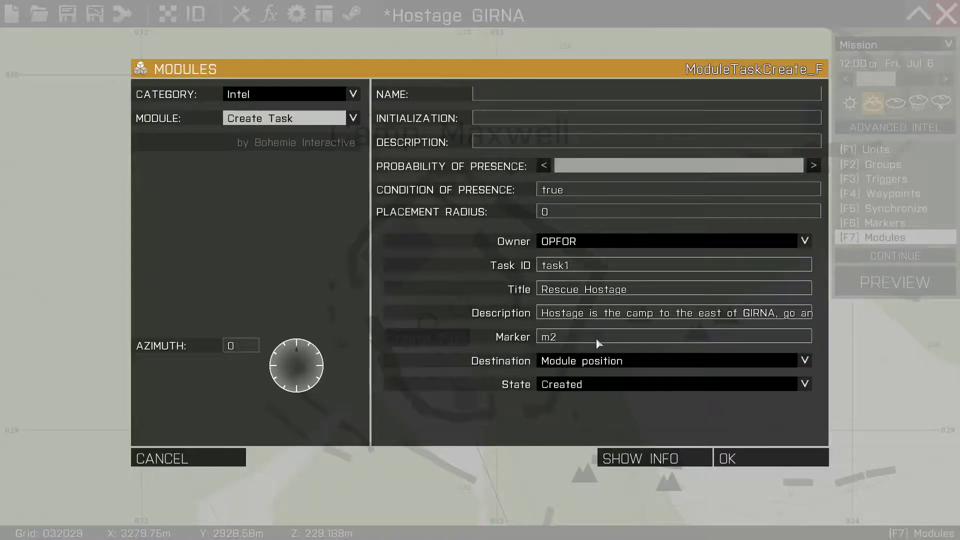
left_click(621, 362)
left_click(584, 375)
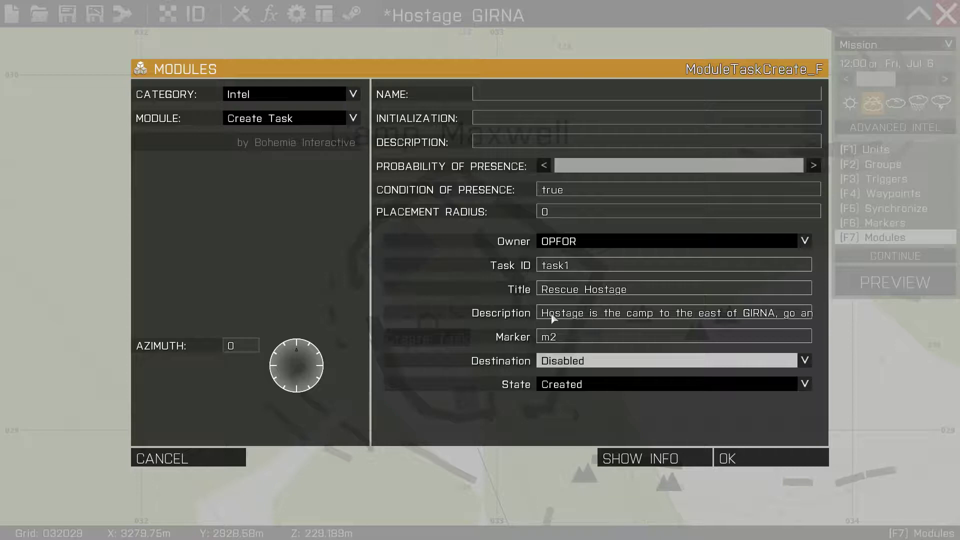
Correct the Rescue Hostage task description to read "Hostage is in the camp" and end it with "back to GIRNA with the hostage".
left_click(715, 316)
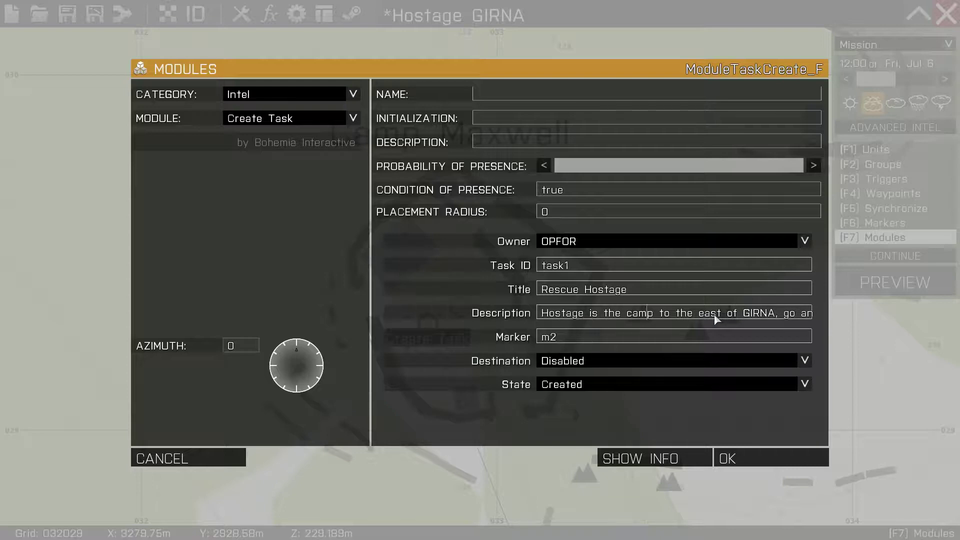
type("in")
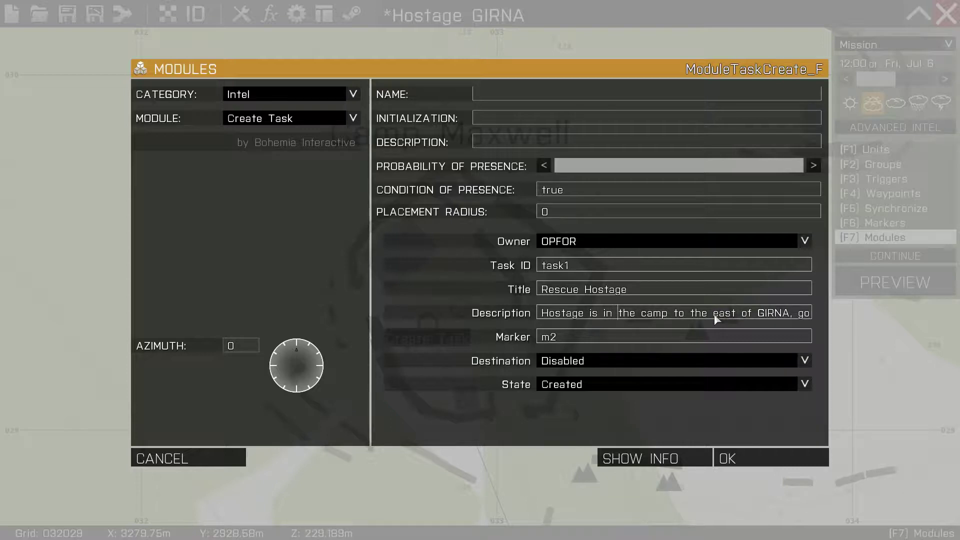
key("Right")
key("Right")
key("Right")
key("Right")
key("Right")
key("Right")
key("Right")
key("Right")
key("Right")
key("Right")
key("Right")
key("Right")
key("Right")
key("Right")
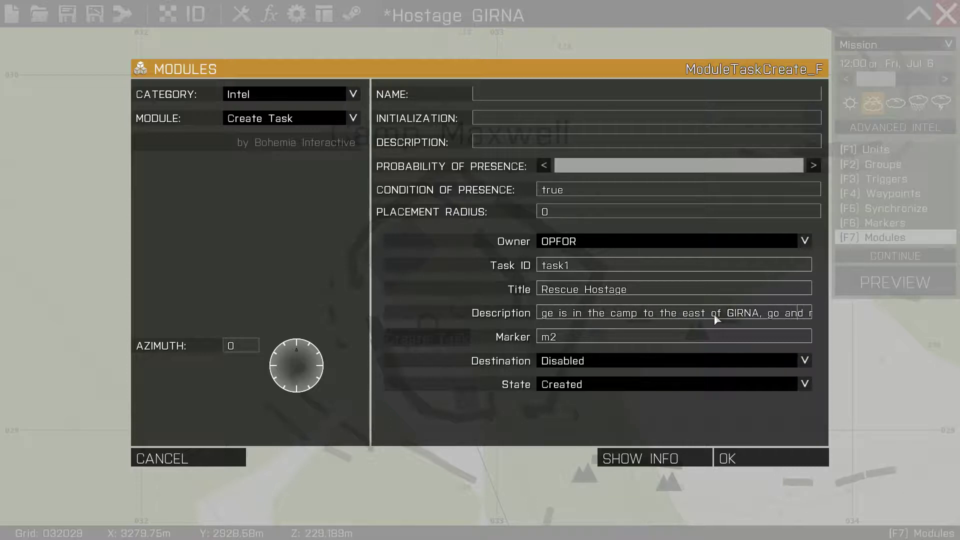
key("Right")
key("Right")
key("Right")
key("Right")
key("Right")
key("Right")
key("Right")
key("Right")
key("Right")
key("Right")
key("Right")
key("Right")
key("Right")
key("Right")
key("Right")
key("Right")
key("Right")
key("Right")
key("Right")
key("Right")
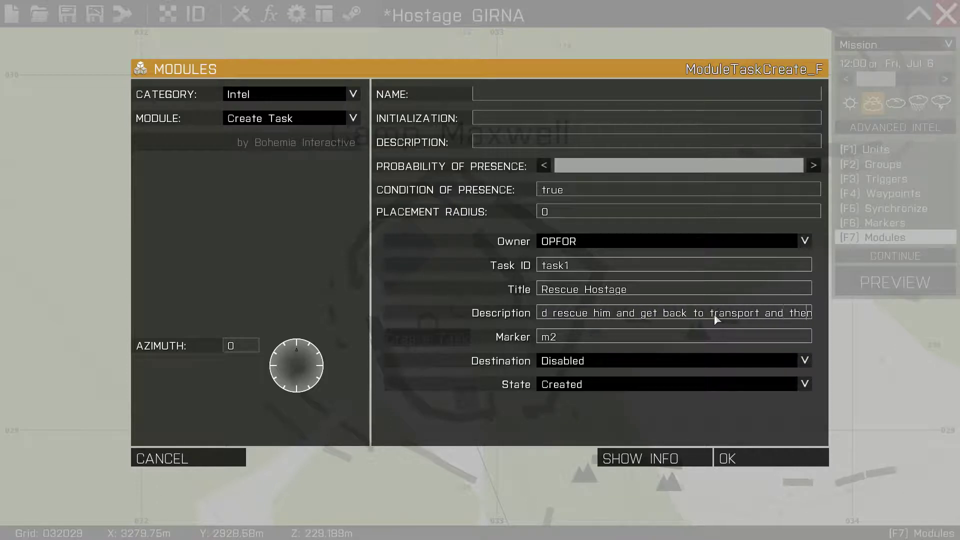
type("back to GIRNA")
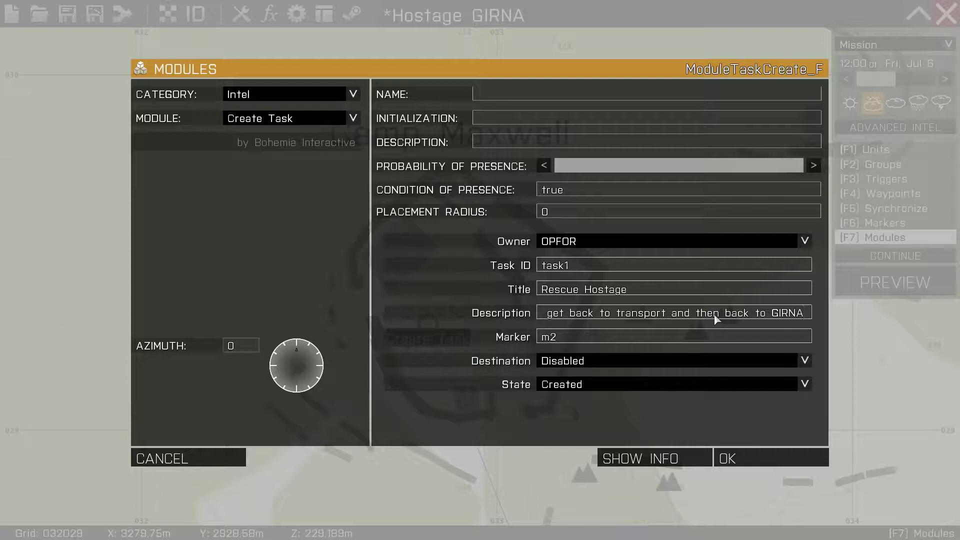
type("wiht the")
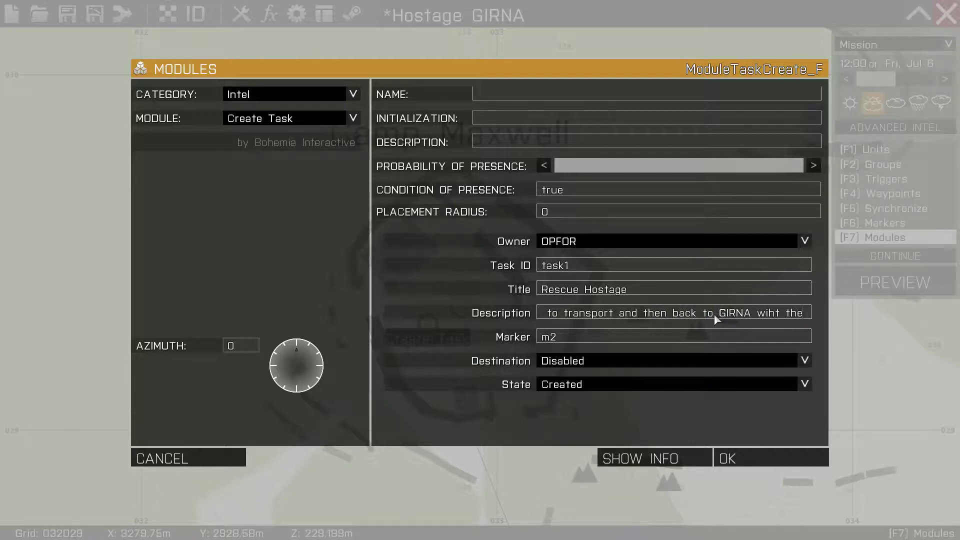
type(" hostage")
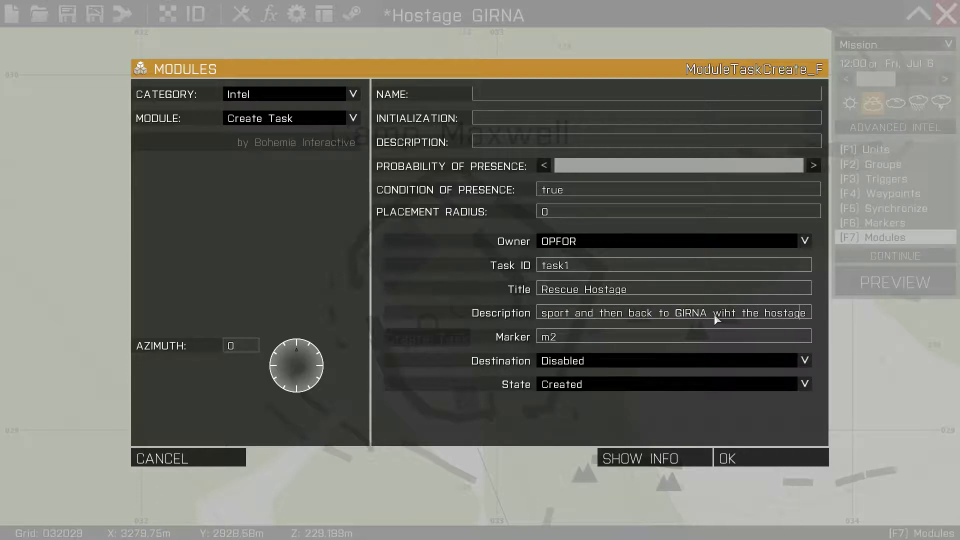
key("BackSpace")
key("BackSpace")
type("th")
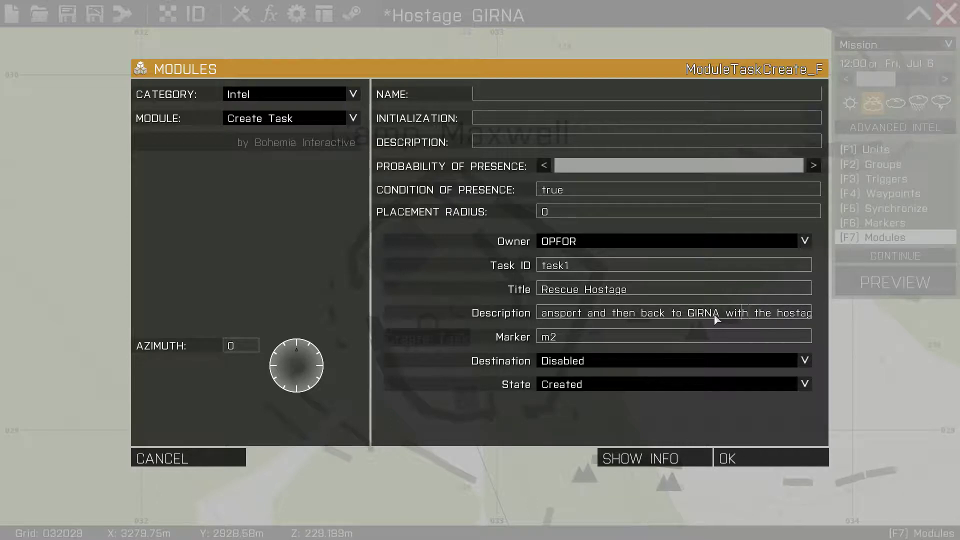
Insert the marker link "<marker name='m2' > here </marker>" after "camp" in the task description and accept the module changes.
key("Left")
key("Left")
key("Left")
key("Left")
key("Left")
key("Left")
key("Left")
key("Left")
key("Left")
key("Left")
key("Left")
key("Left")
key("Left")
key("Left")
key("Left")
key("Left")
key("Left")
key("Left")
key("Left")
key("Left")
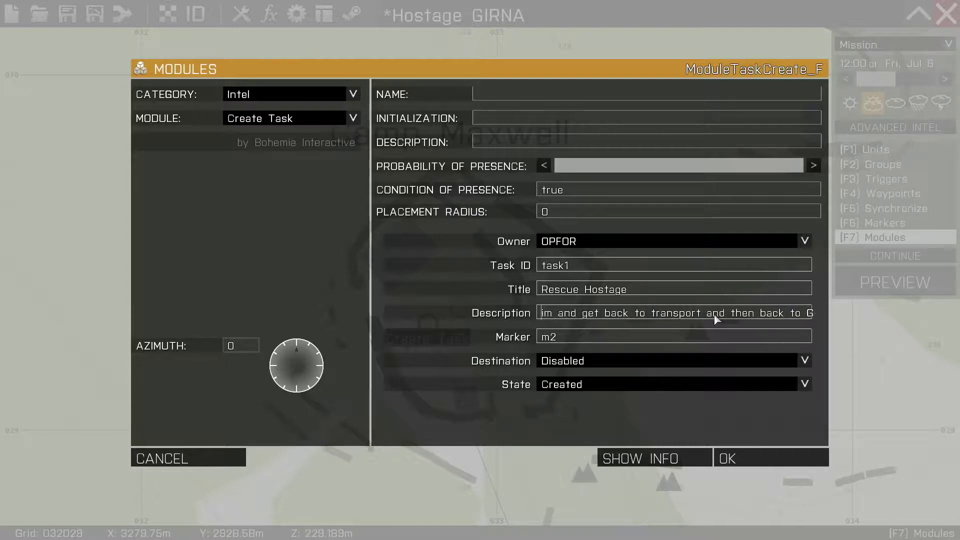
key("Left")
key("Left")
key("Left")
key("Left")
key("Left")
key("Left")
key("Left")
key("Left")
key("Left")
key("Left")
key("Left")
key("Left")
key("Left")
key("Left")
key("Left")
key("Left")
key("Left")
key("Left")
key("Left")
key("Left")
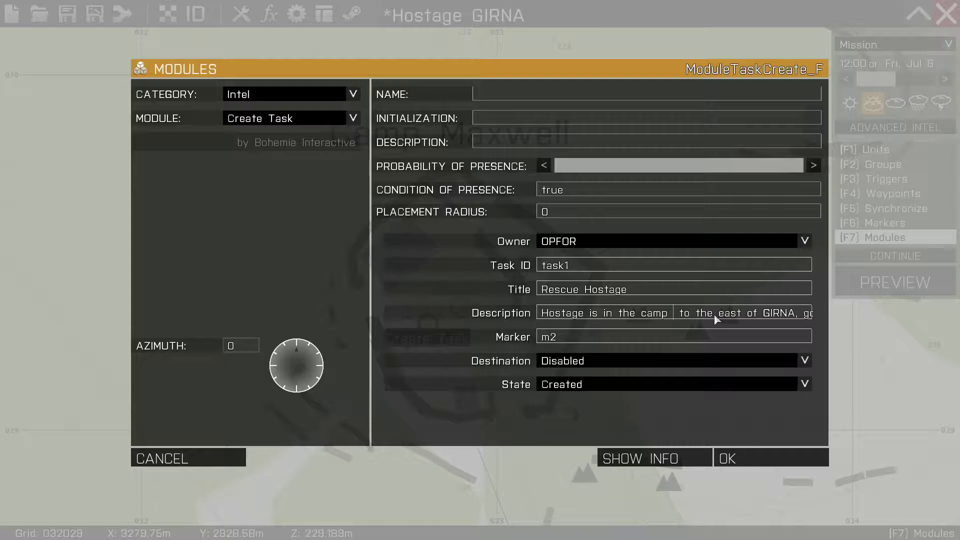
type("<marker name='m2' > here </marker>")
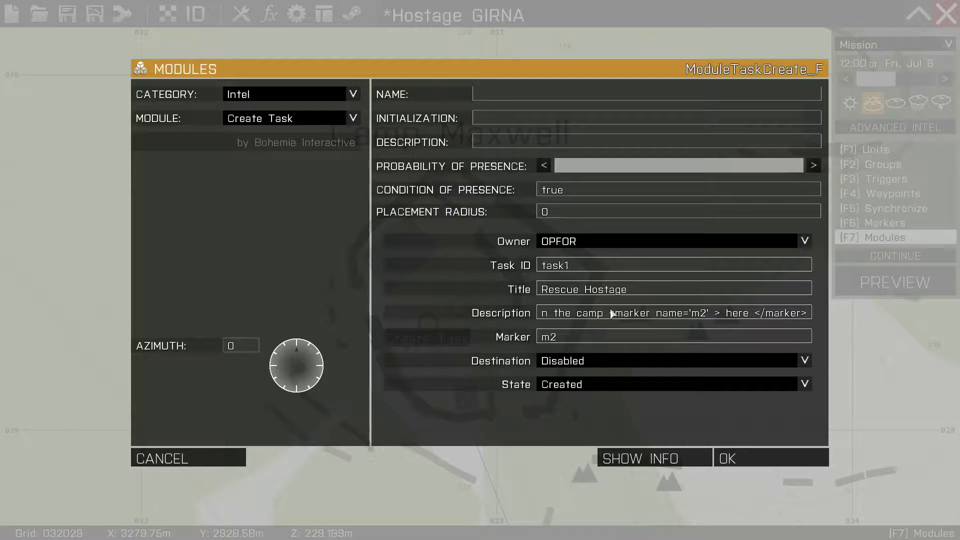
key("Left")
key("Right")
key("Right")
key("Right")
key("Right")
key("Right")
key("Right")
key("Right")
key("Right")
key("Right")
key("Right")
key("Right")
key("Right")
key("Right")
key("Right")
key("Right")
key("Right")
left_click(759, 457)
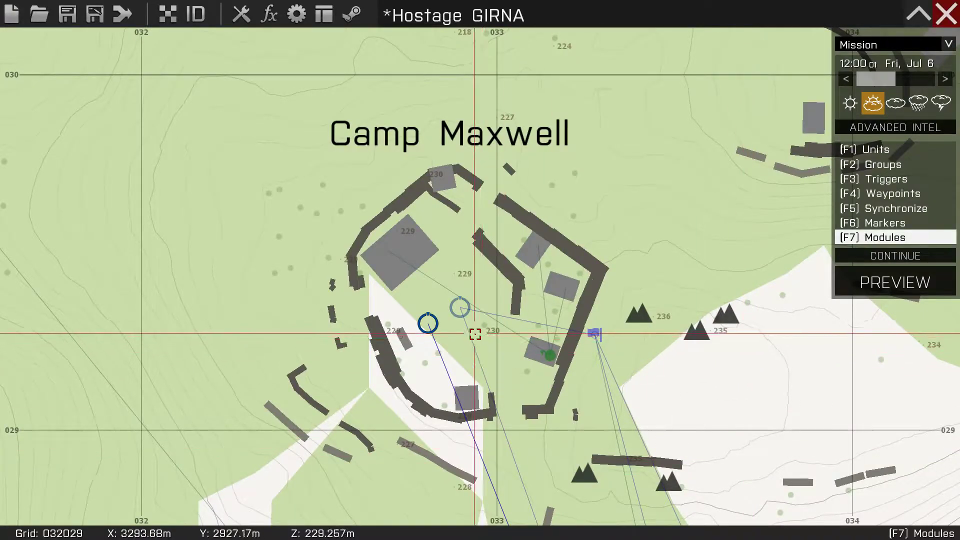
Set the marker of the southwestern Create Task module at Camp Maxwell to "Camp Site" and its destination to Module position.
left_click(891, 223)
scroll(472, 300, "up", 3)
mouse_move(472, 299)
left_mouse_down()
mouse_move(479, 275)
mouse_move(494, 273)
mouse_move(484, 263)
left_mouse_up()
scroll(450, 306, "down", 2)
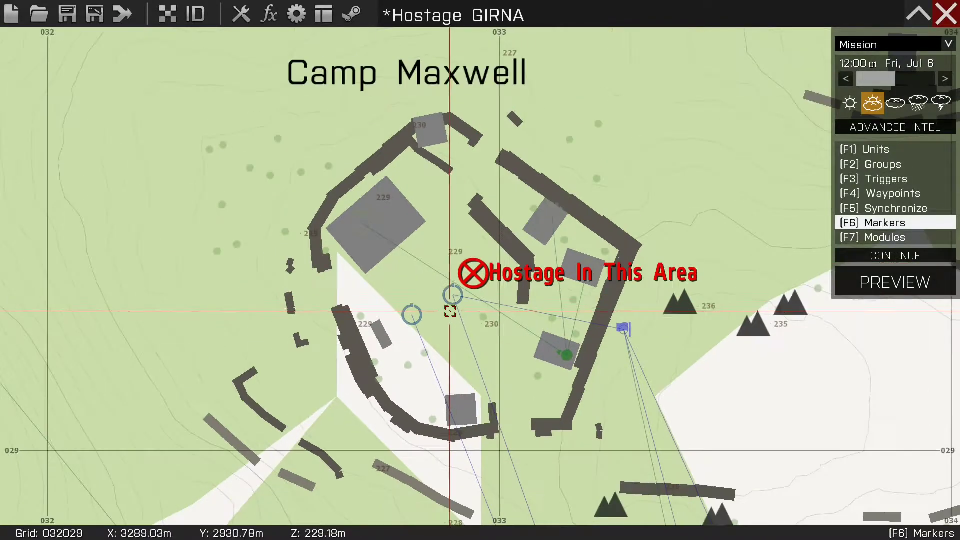
left_click(849, 237)
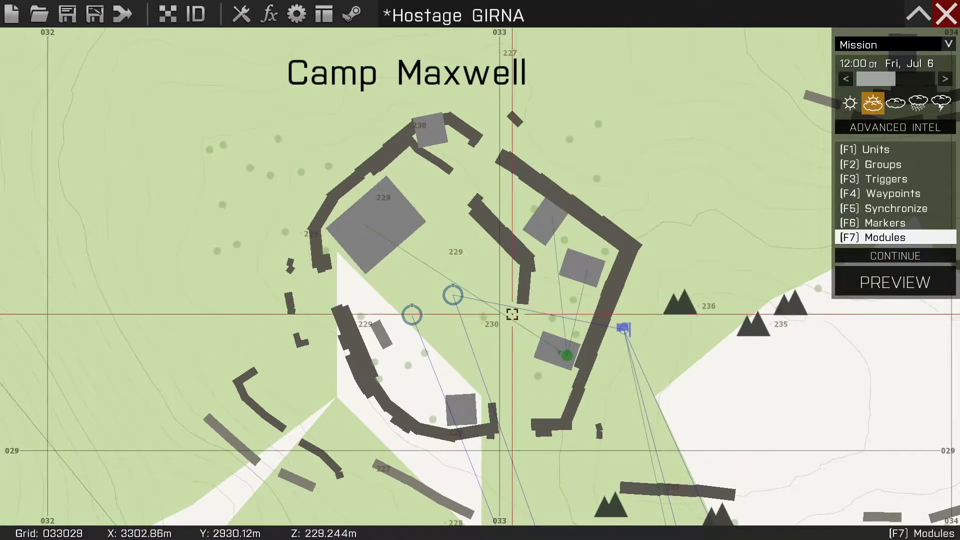
double_click(417, 313)
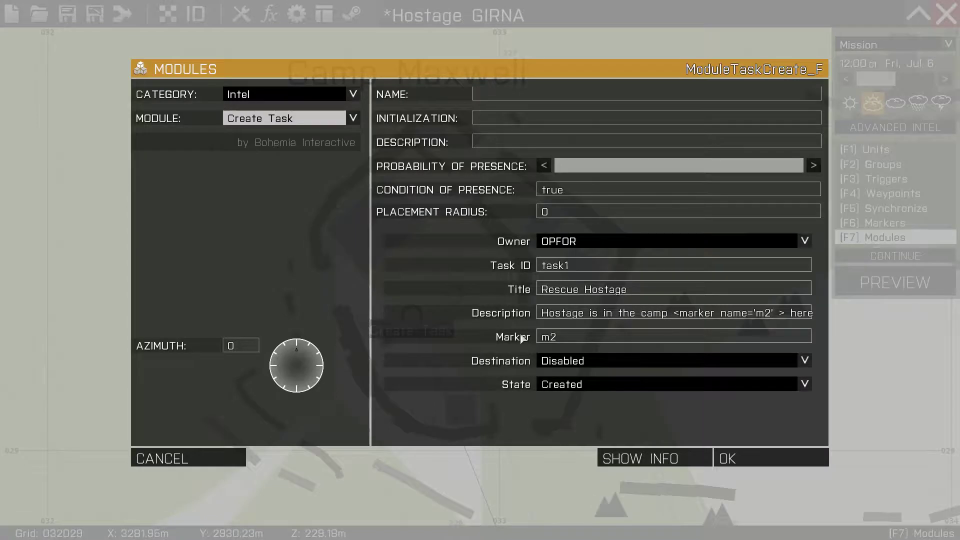
left_click(557, 335)
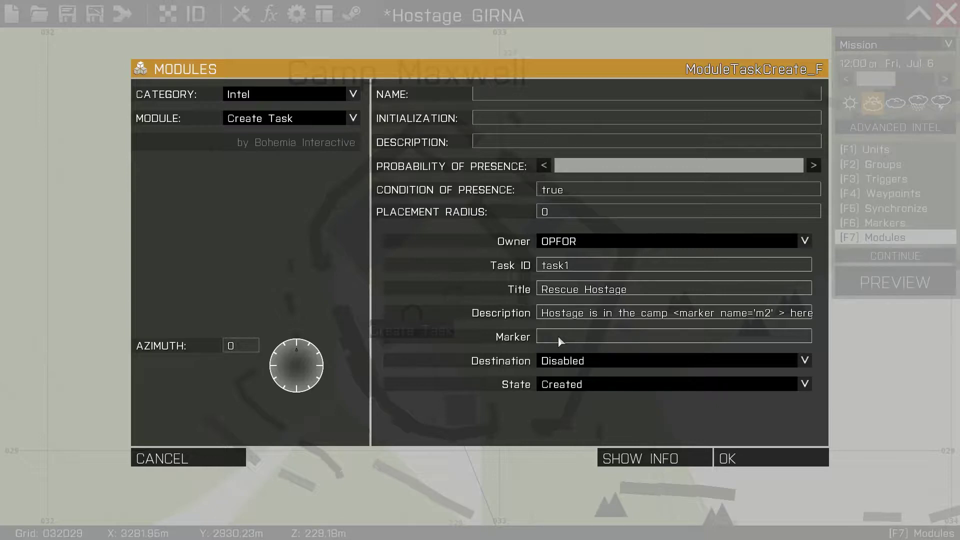
type("Hostage")
key("BackSpace")
key("BackSpace")
key("BackSpace")
type("camp Site")
left_click(570, 360)
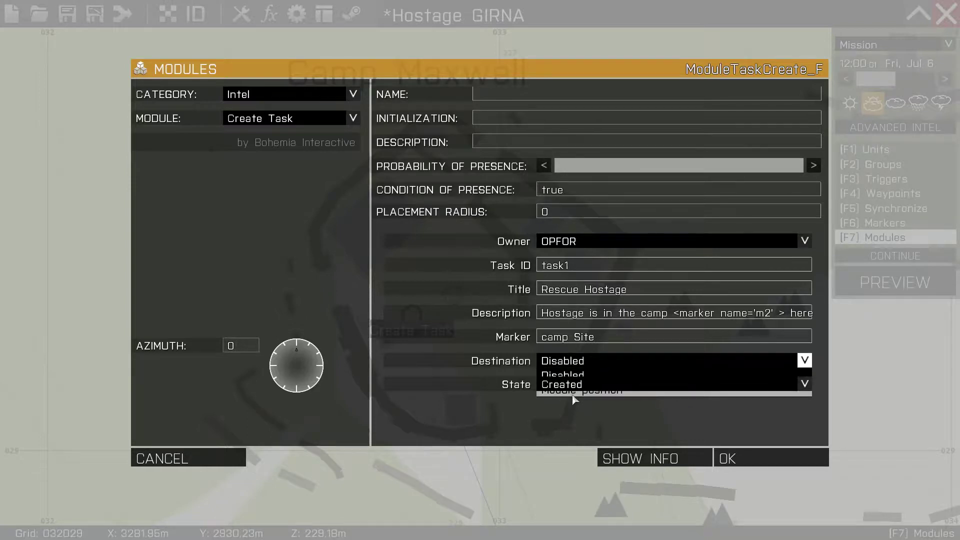
left_click(579, 393)
left_click(549, 336)
key("BackSpace")
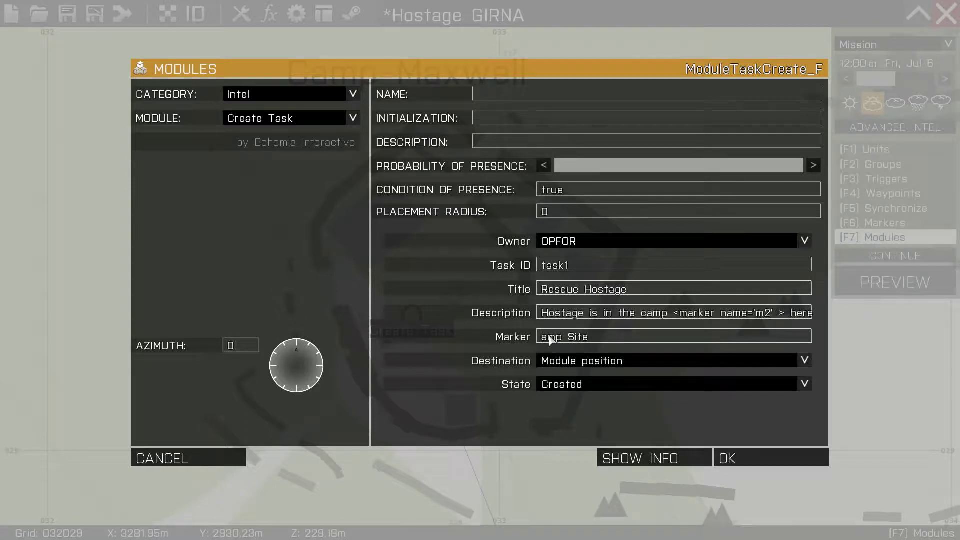
type("C")
left_click(730, 458)
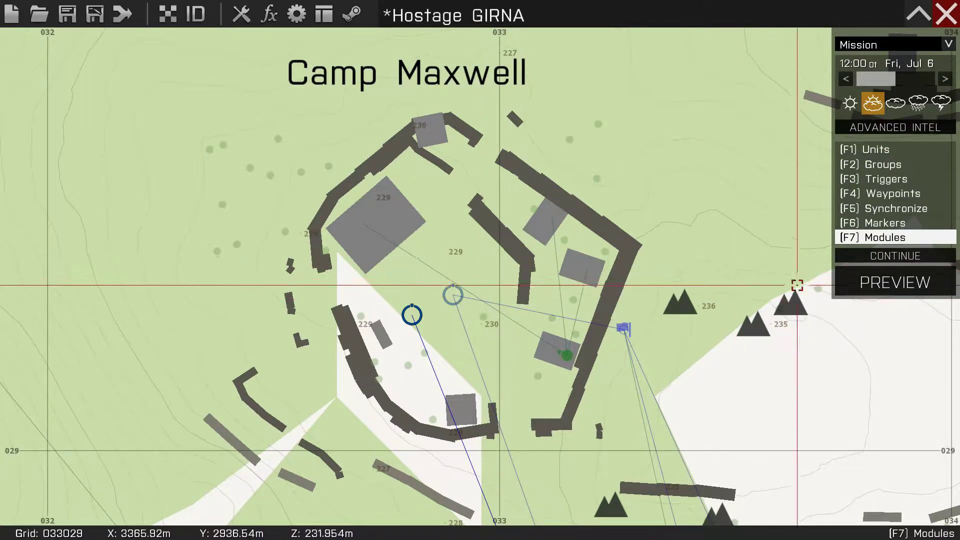
Review the m2 marker link in the same Create Task module's description.
double_click(411, 315)
left_click(621, 314)
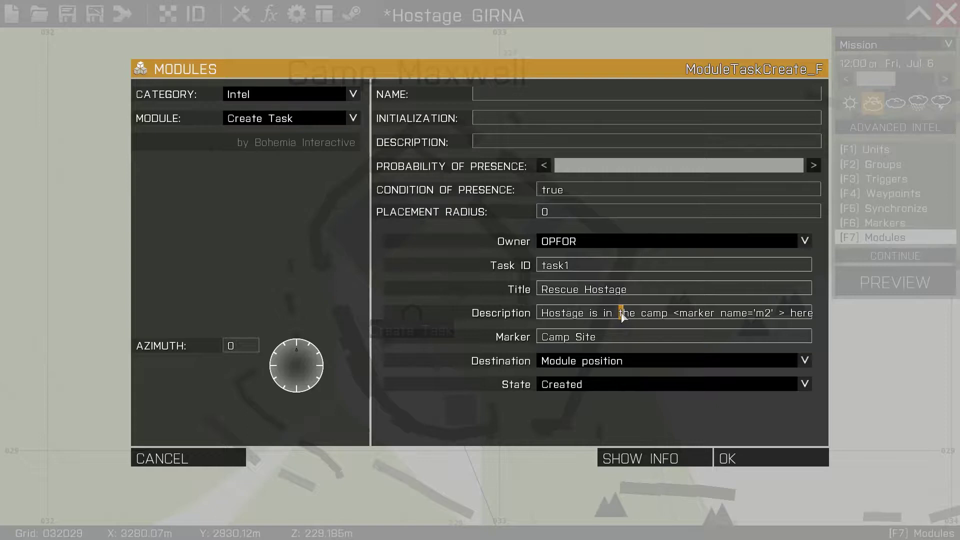
key("End")
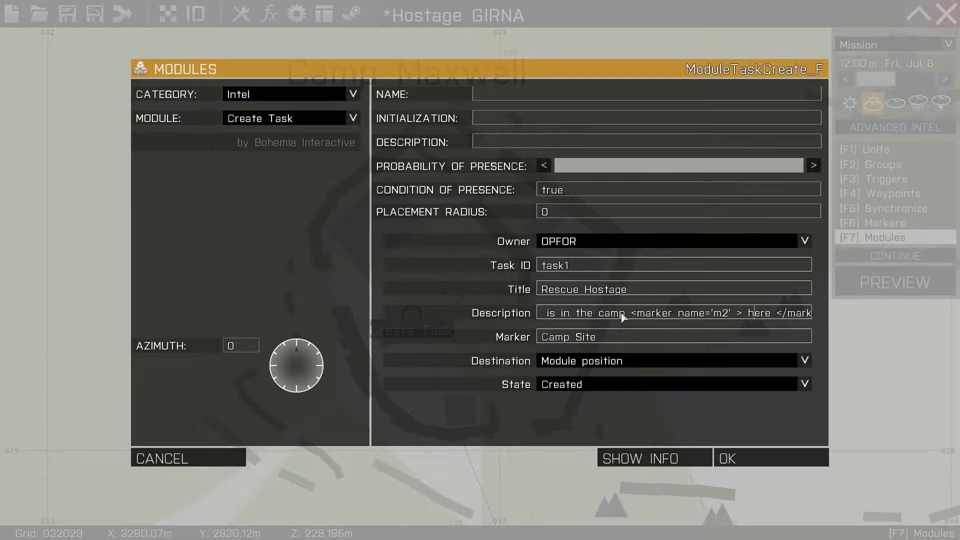
left_click(720, 458)
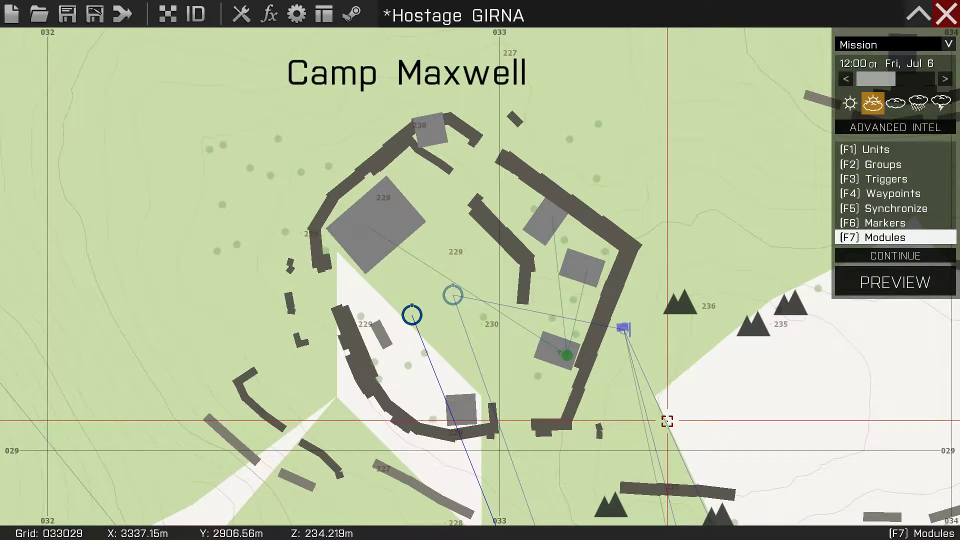
Look over the mission's modules on the map and examine the settings of the northeastern Create Task module at Camp Maxwell.
scroll(523, 379, "down", 2)
scroll(525, 419, "up", 4)
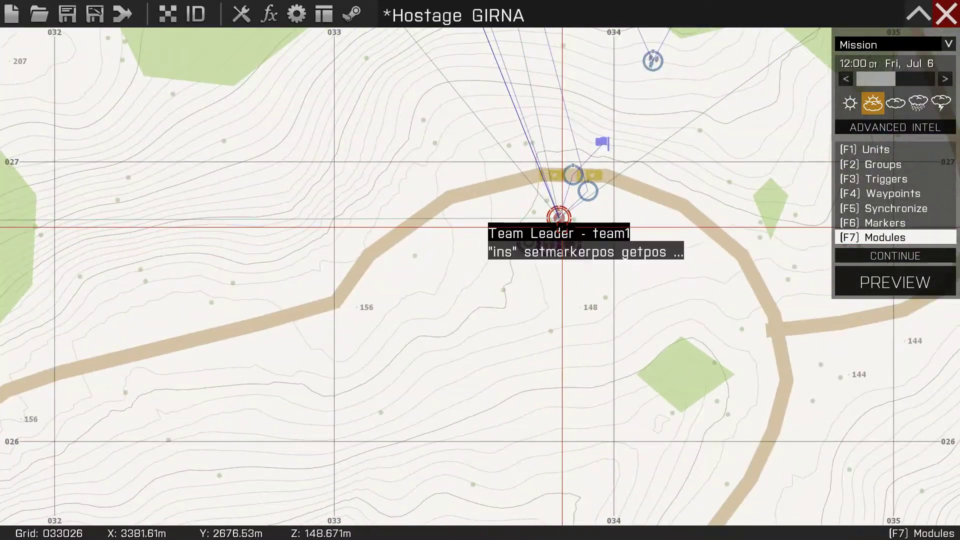
scroll(549, 244, "down", 5)
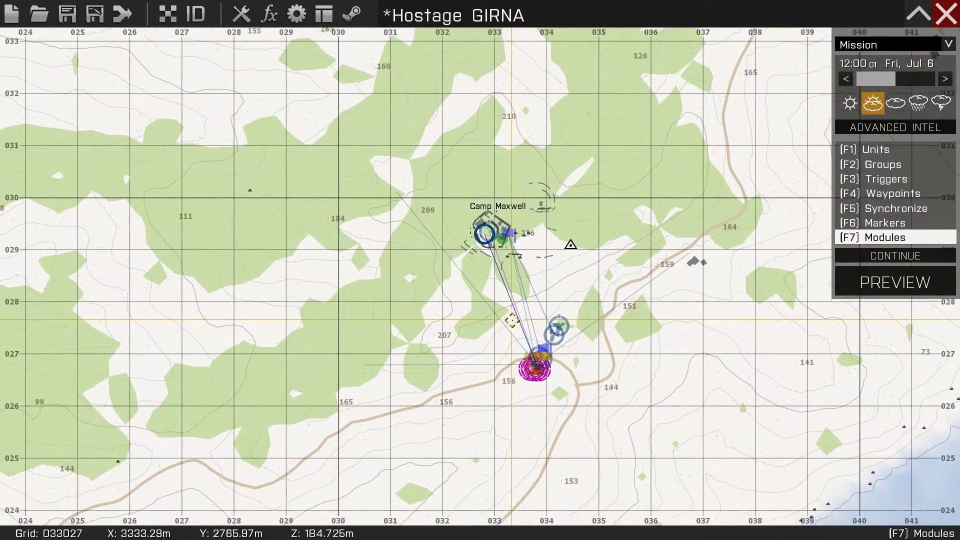
scroll(517, 341, "up", 3)
scroll(554, 256, "down", 3)
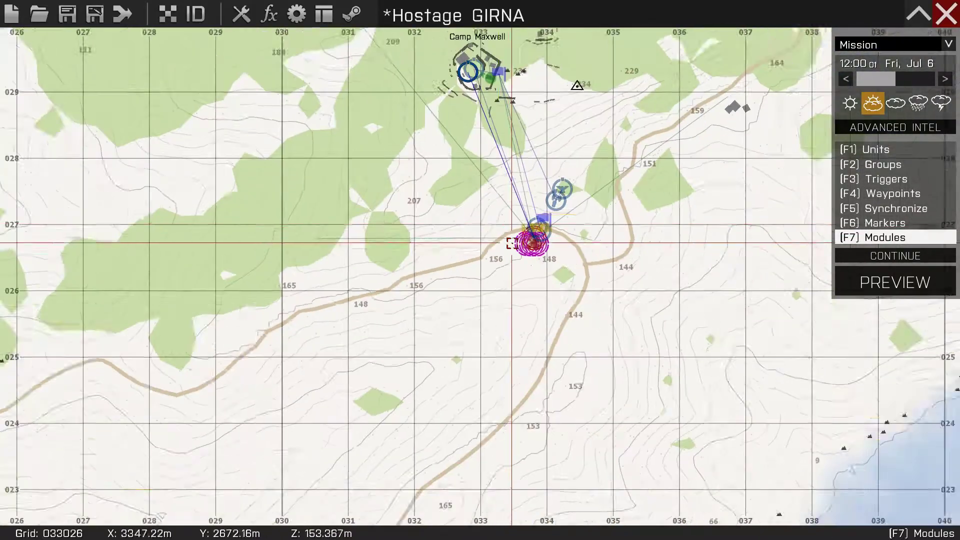
scroll(487, 280, "up", 5)
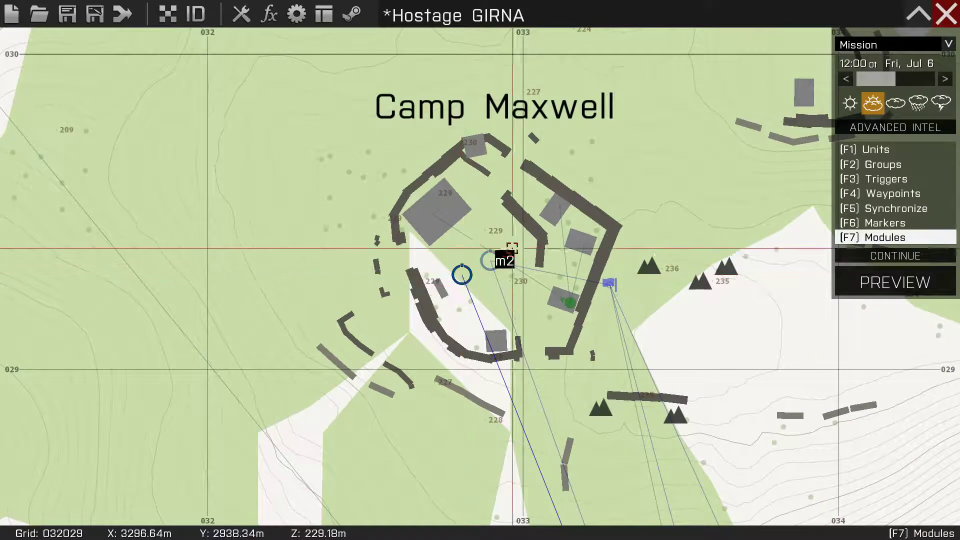
scroll(482, 274, "up", 2)
scroll(477, 290, "down", 3)
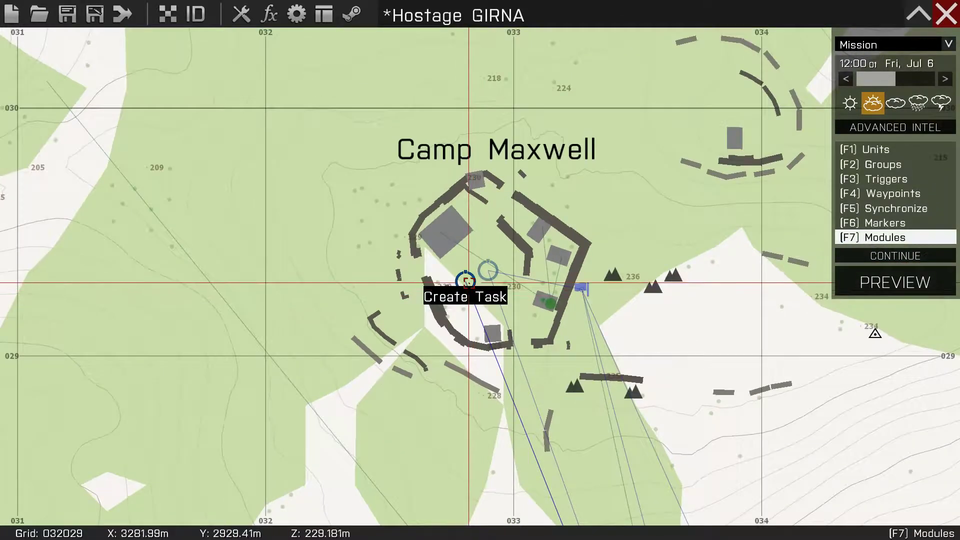
scroll(468, 281, "up", 3)
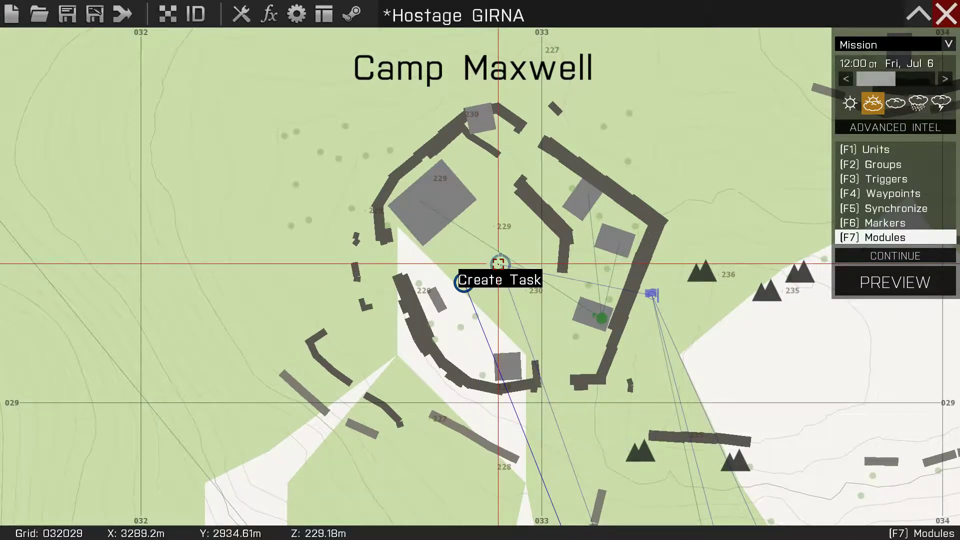
double_click(498, 263)
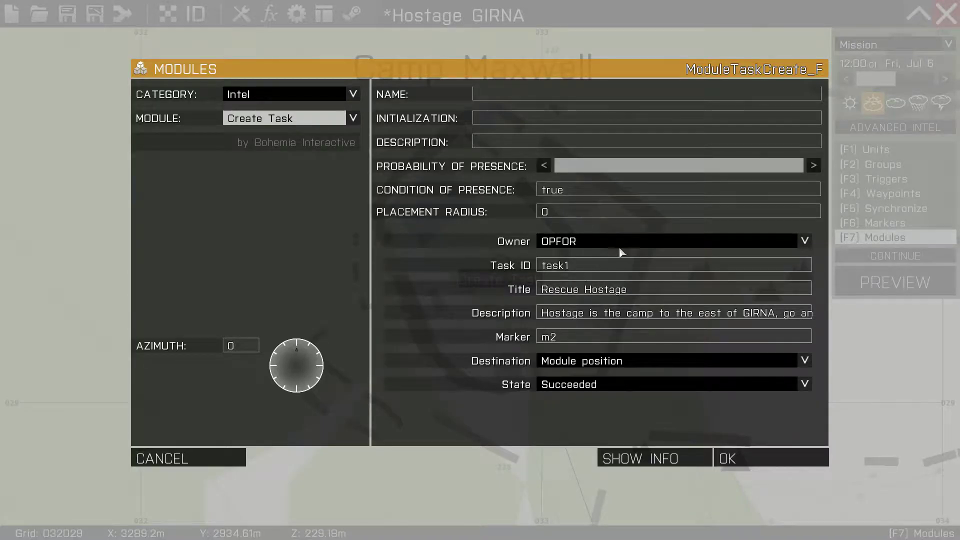
left_click(749, 460)
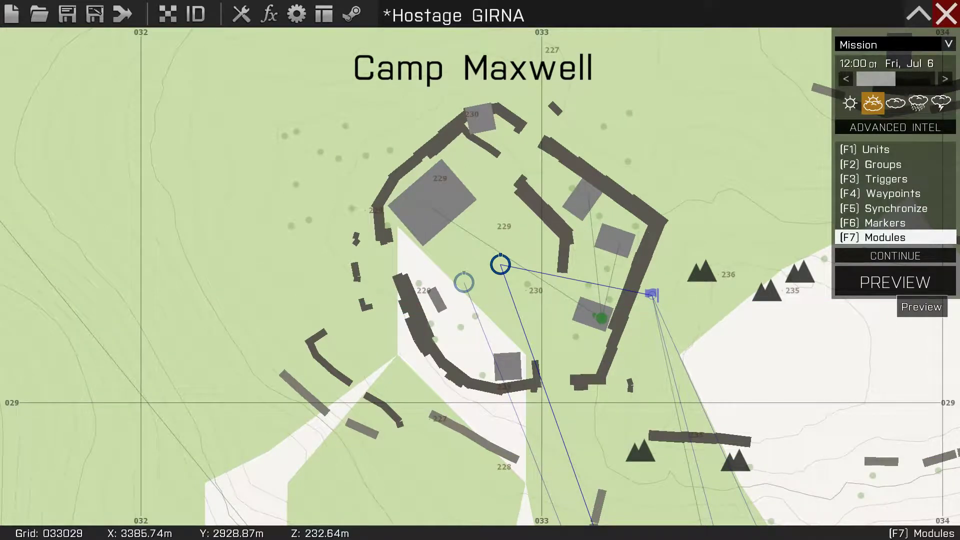
Preview the mission and examine the Rescue Hostage task's description and its Camp Site position on the map.
left_click(907, 279)
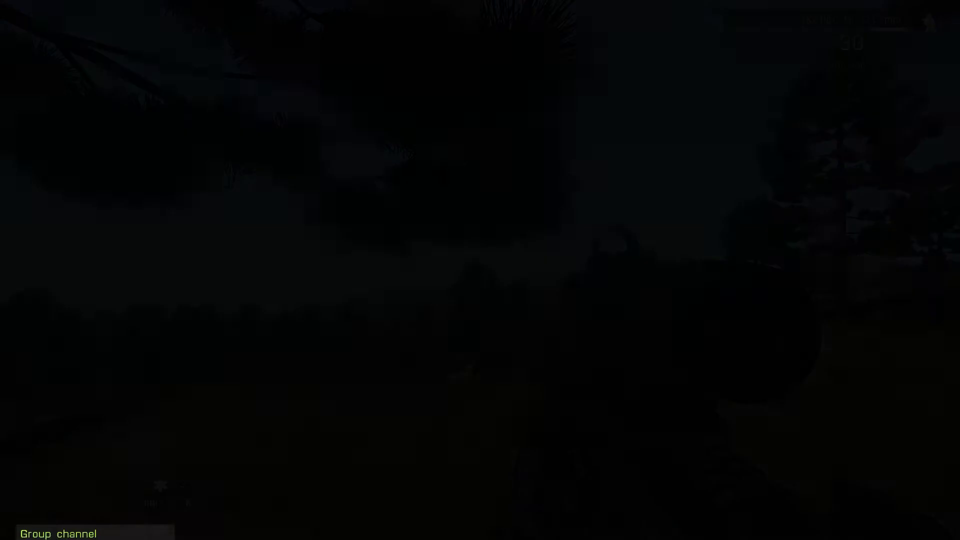
key("m")
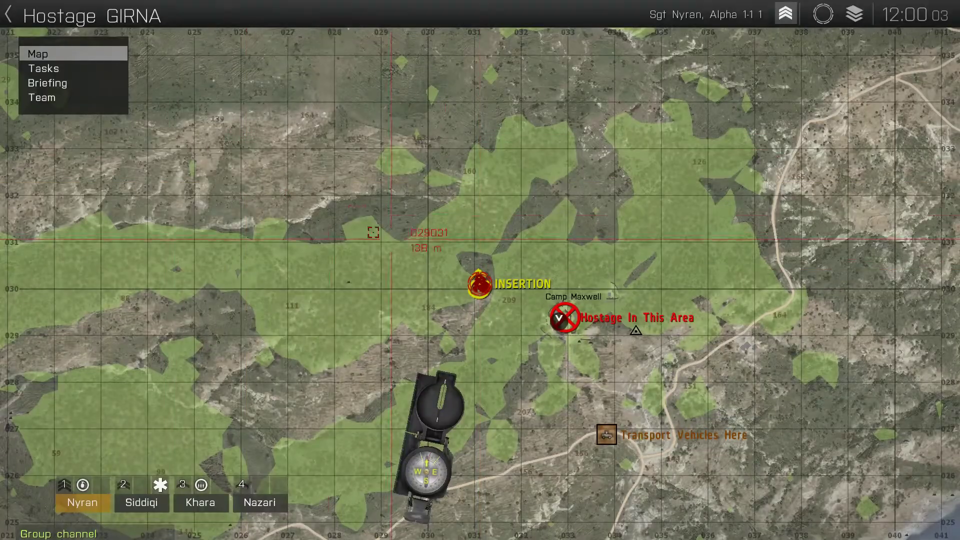
left_click(54, 71)
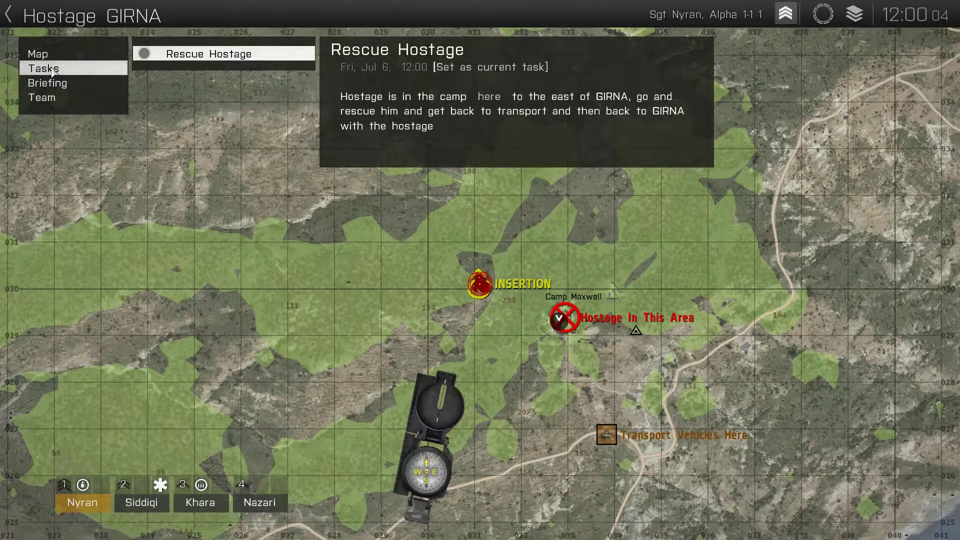
left_click(185, 59)
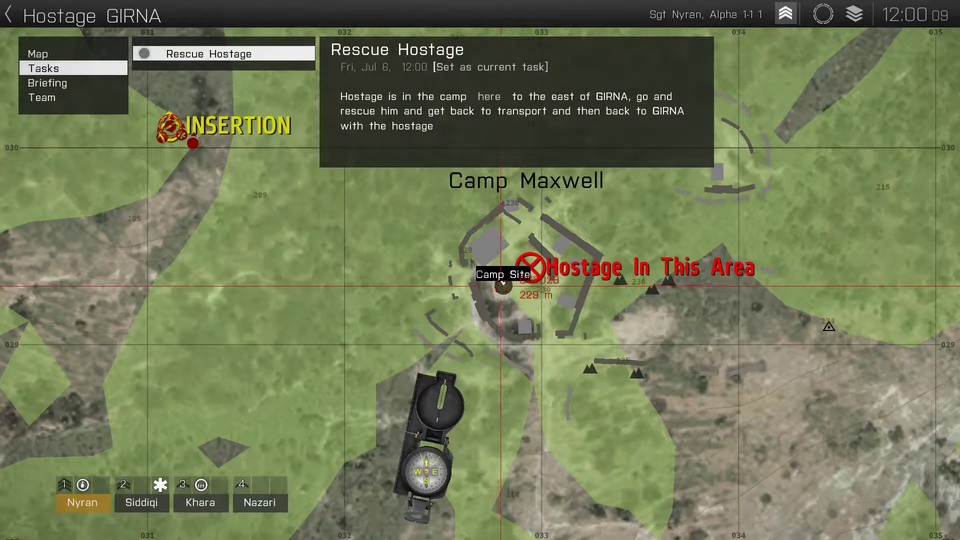
scroll(503, 296, "up", 2)
scroll(503, 285, "up", 1)
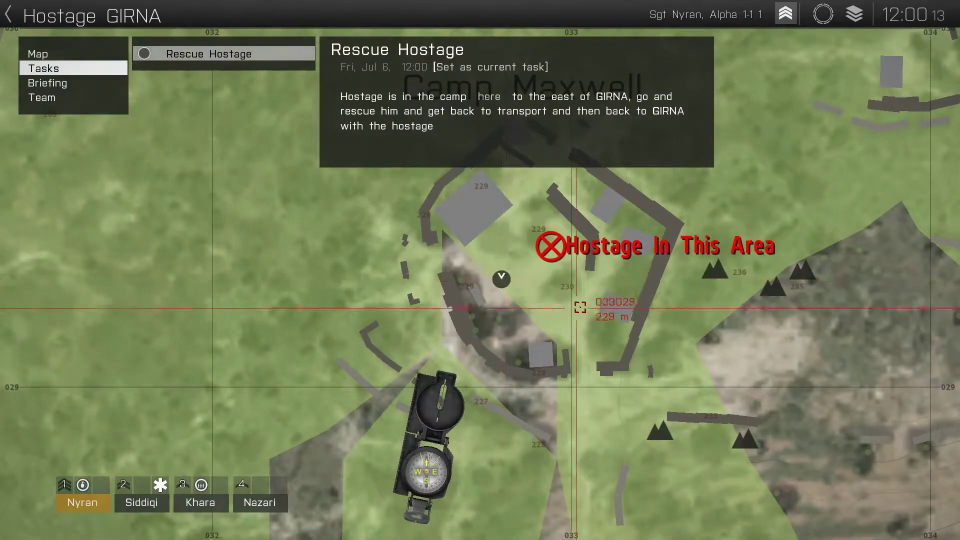
Test the "here" link in the Rescue Hostage task description from different map views, and return to the mission editor.
scroll(500, 276, "down", 4)
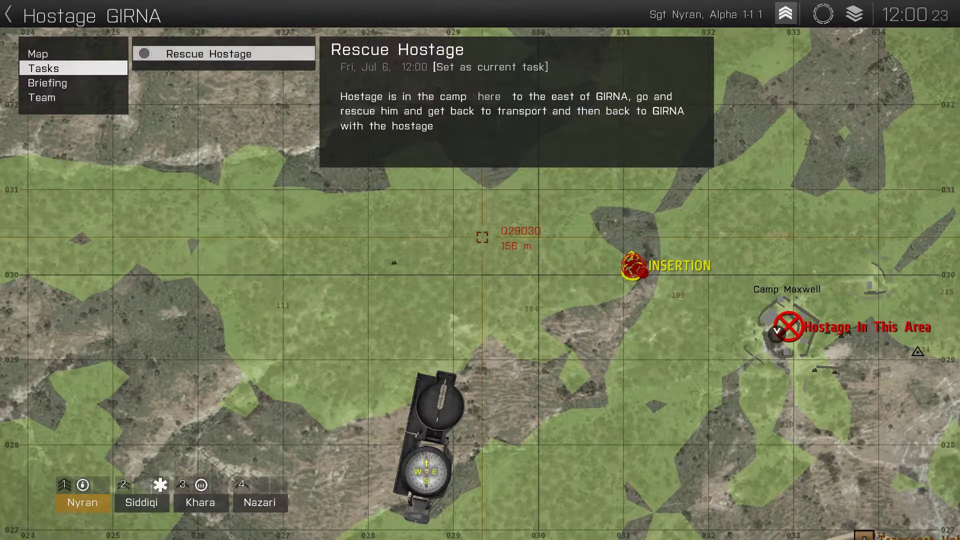
left_click(487, 97)
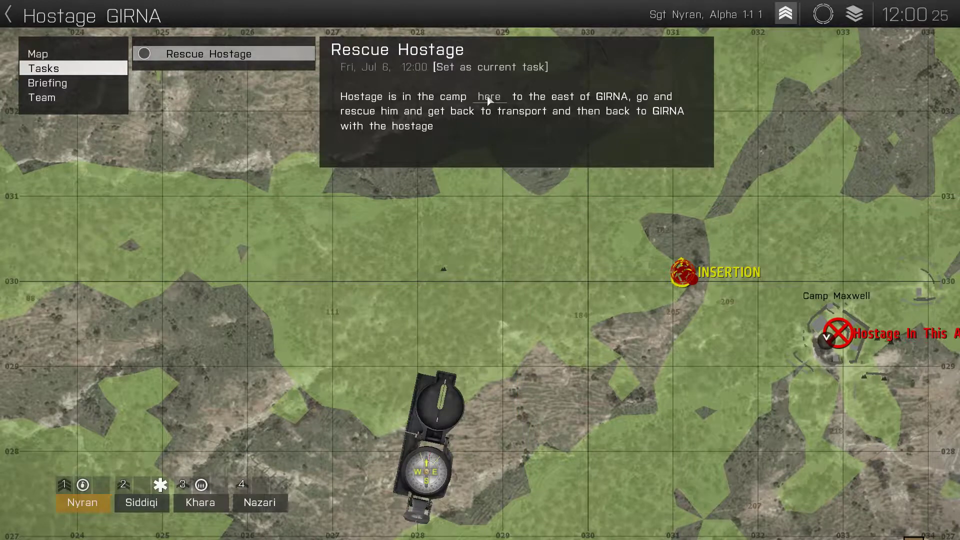
left_click(488, 97)
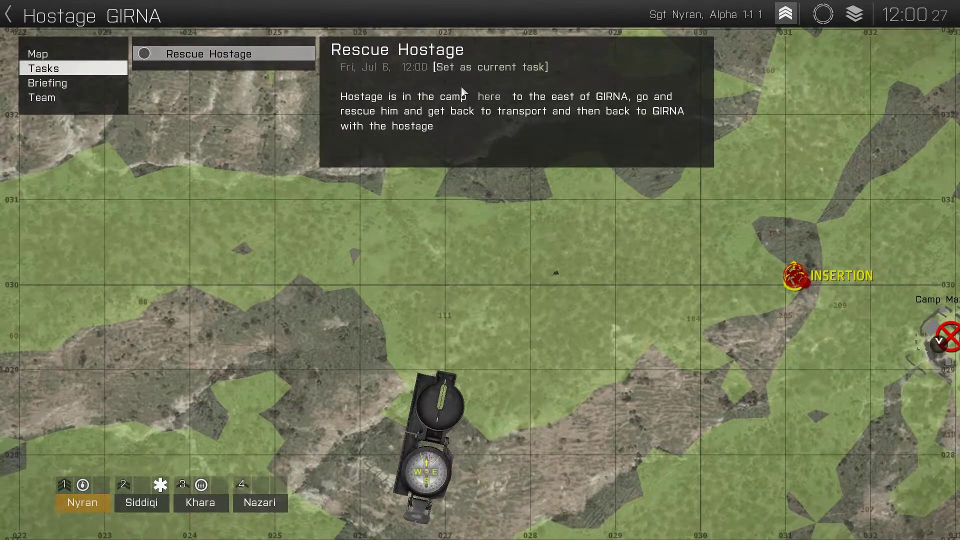
left_click(489, 97)
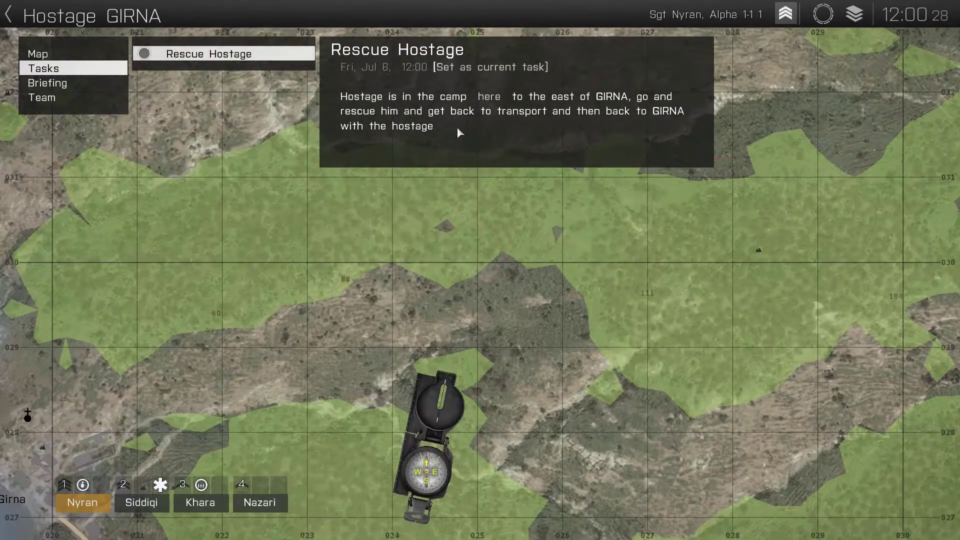
left_click(492, 96)
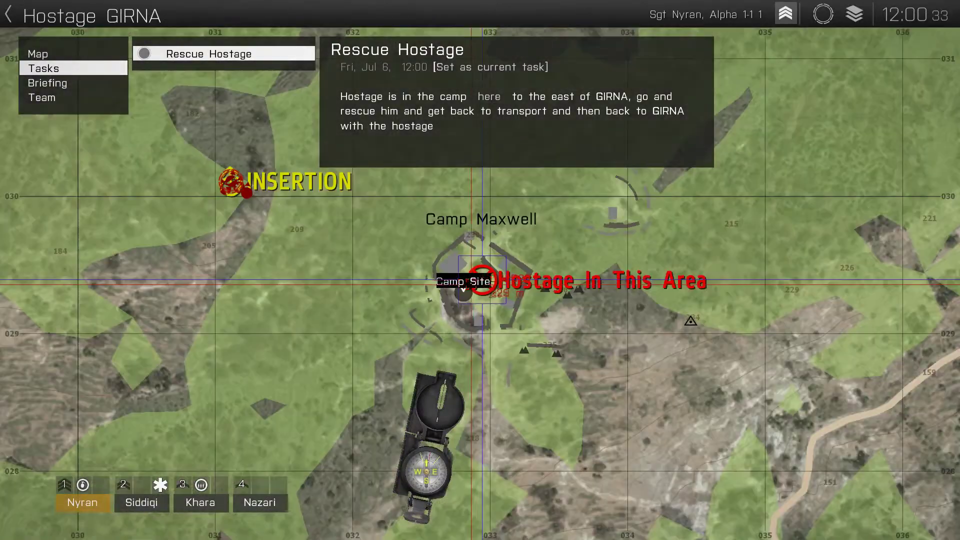
scroll(482, 281, "down", 2)
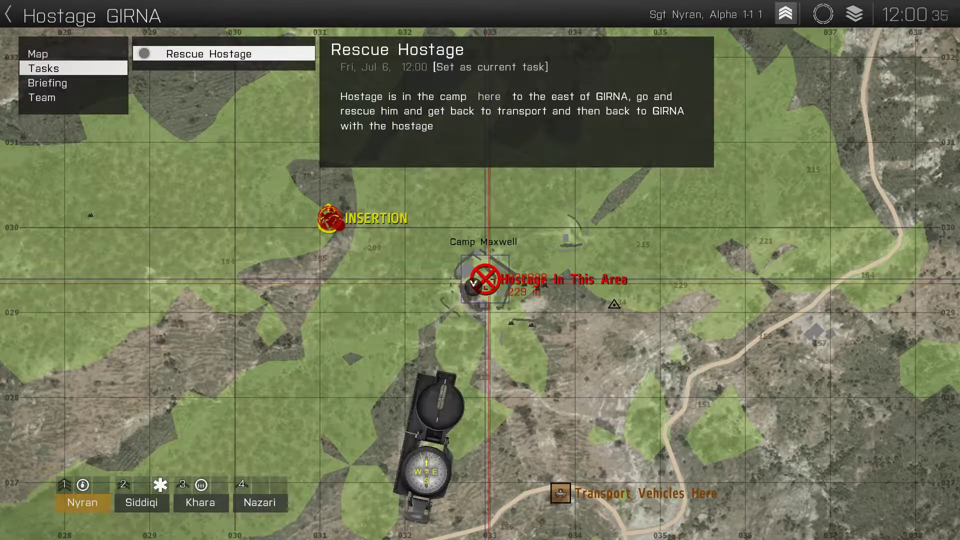
key("m")
key("Escape")
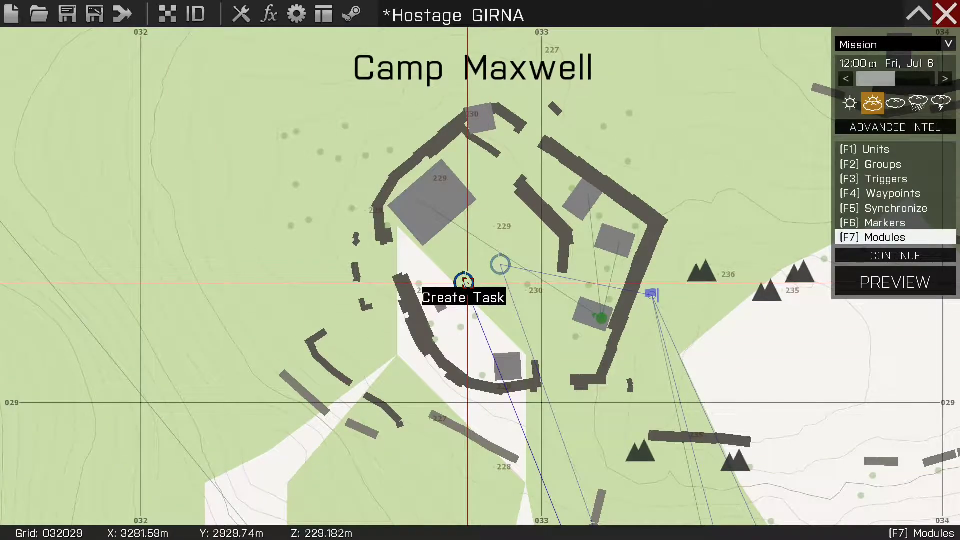
Set the destination of the southwestern Create Task module at Camp Maxwell to Disabled.
double_click(465, 281)
left_click(579, 364)
left_click(575, 377)
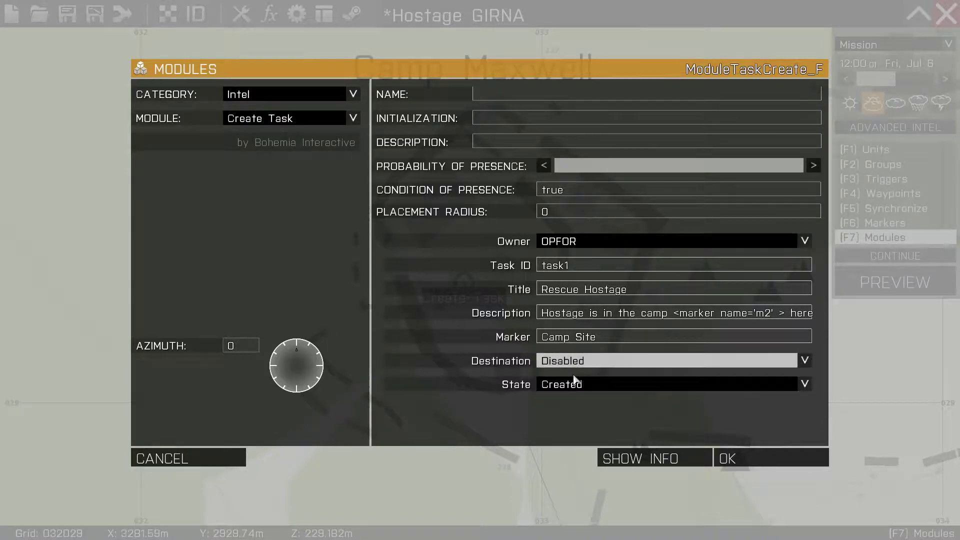
left_click(744, 459)
Set the destination of the northeastern Create Task module at Camp Maxwell to Disabled.
scroll(646, 397, "down", 2)
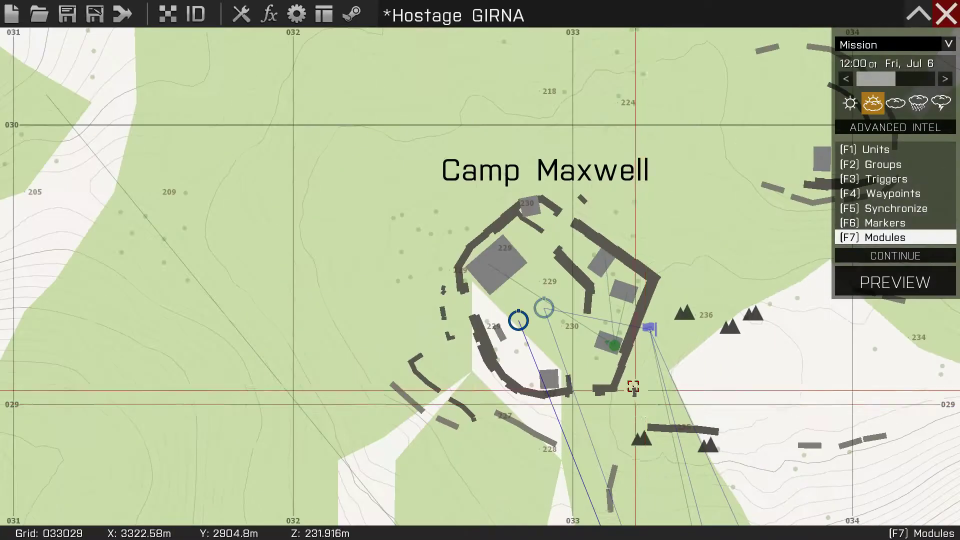
double_click(548, 307)
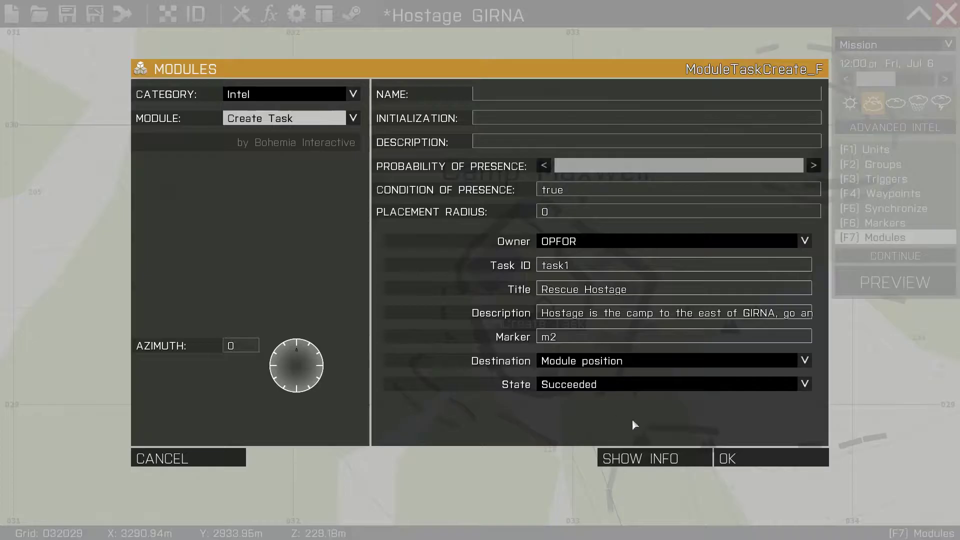
left_click(633, 360)
left_click(600, 373)
left_click(745, 456)
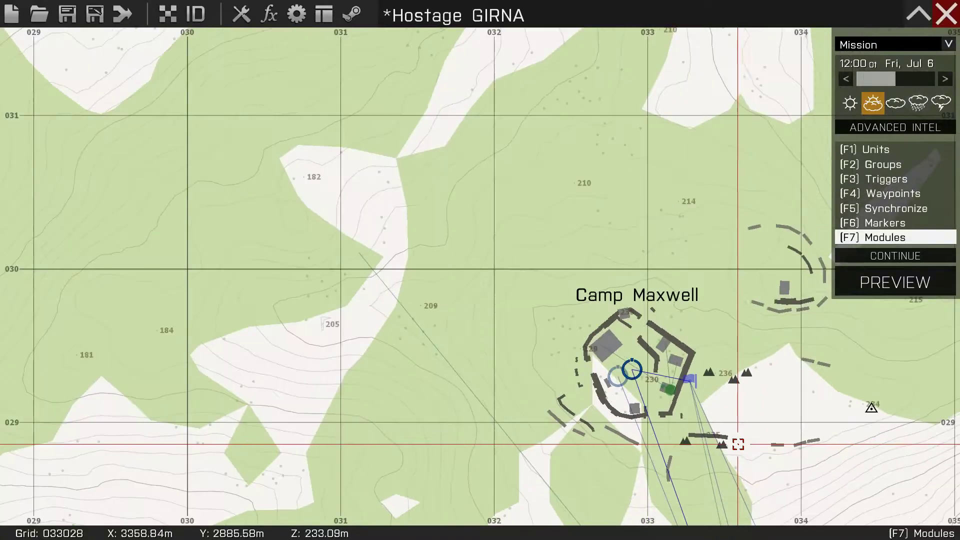
Check the destination setting of the "Get to transport vehicles" Create Task module on the road south of Camp Maxwell.
scroll(738, 443, "down", 2)
right_click_drag(748, 514, 550, 349)
right_click_drag(571, 422, 564, 343)
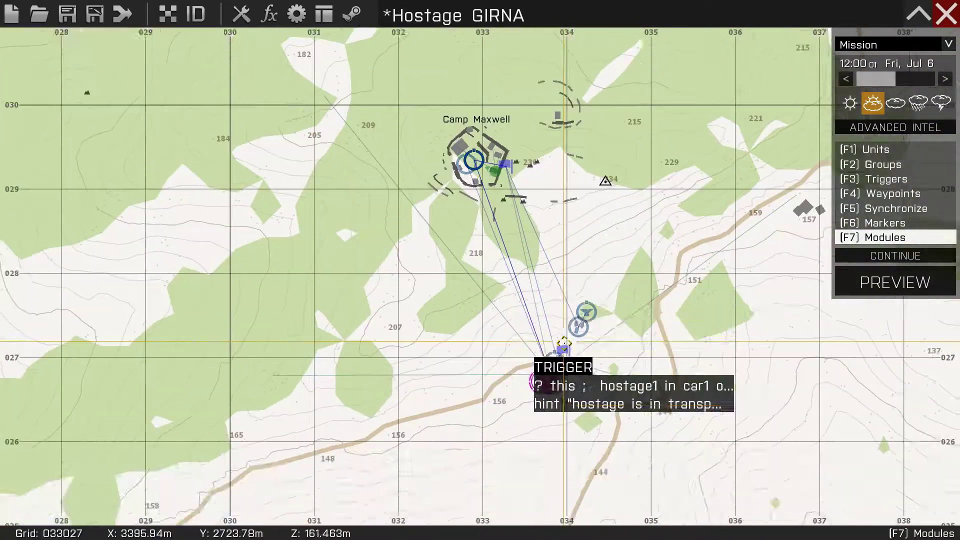
scroll(564, 343, "up", 3)
double_click(528, 323)
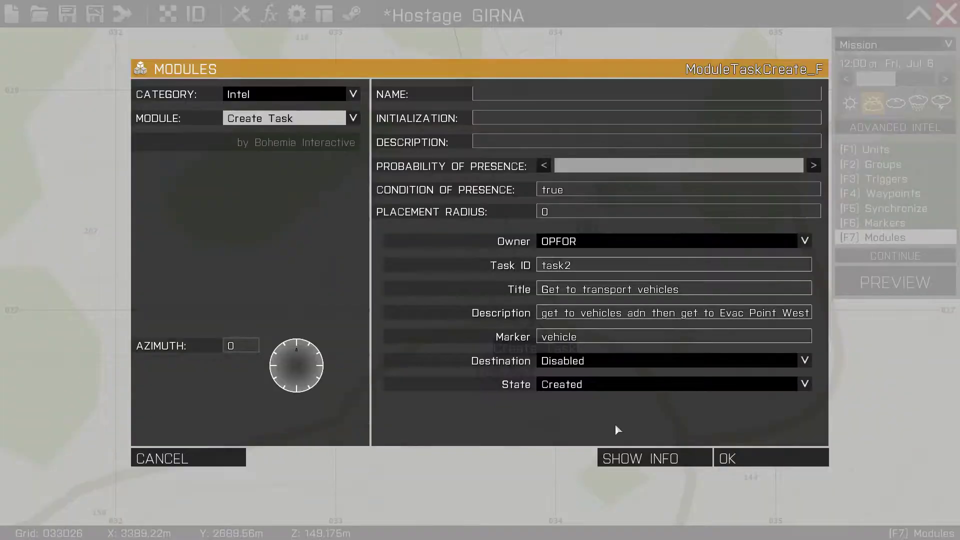
left_click(744, 457)
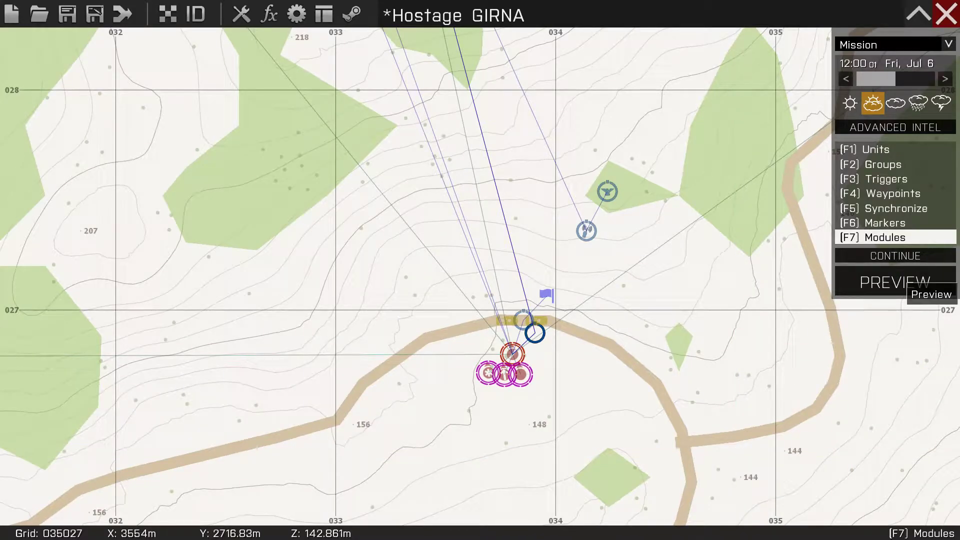
Preview the mission and follow the "here" link in the Rescue Hostage task description on the map.
left_click(894, 283)
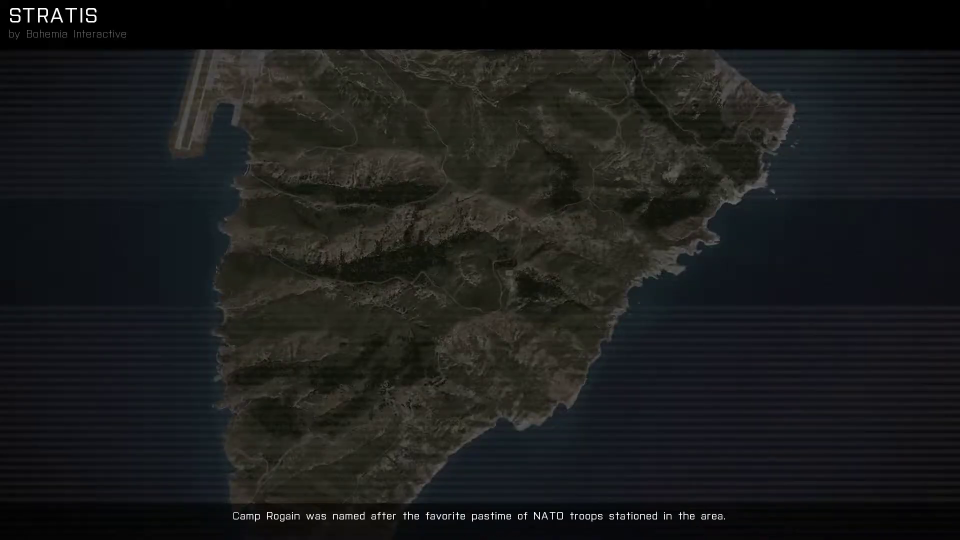
key("m")
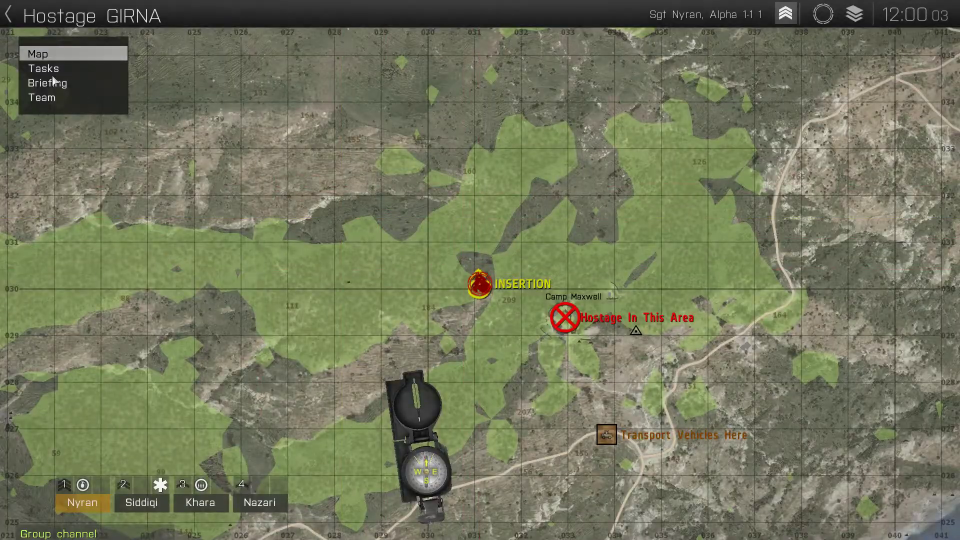
key("j")
scroll(593, 342, "up", 5)
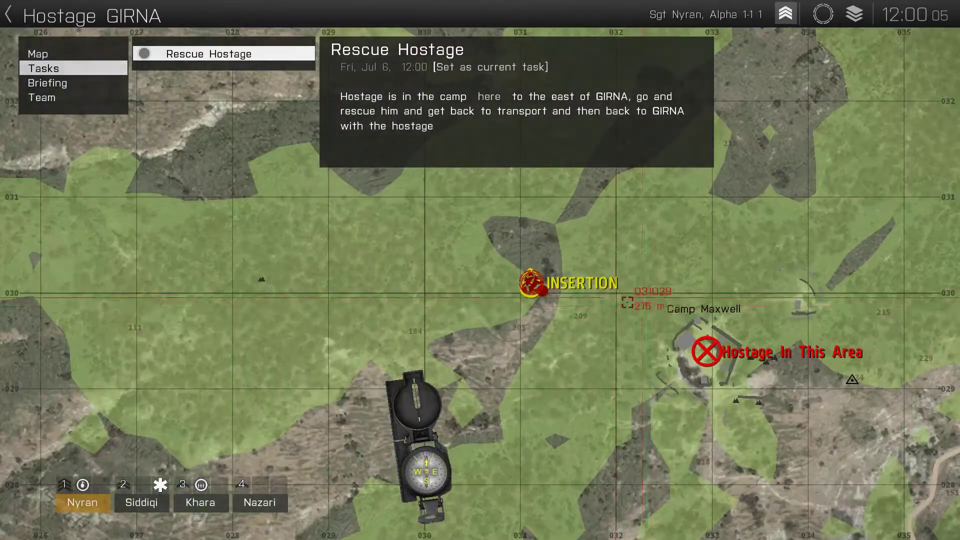
scroll(594, 341, "down", 5)
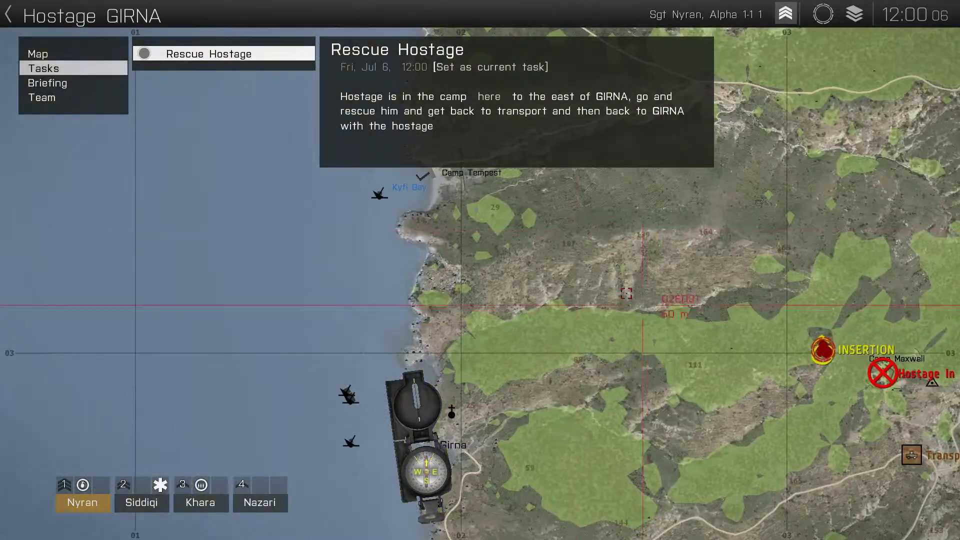
left_click(487, 98)
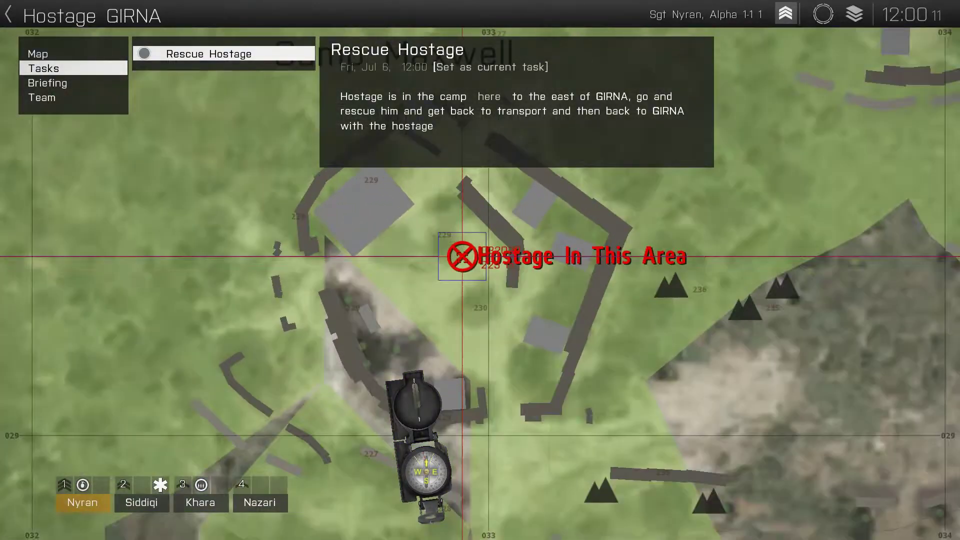
Examine the linked hostage area around Camp Maxwell, follow the "here" link once more and exit the preview.
scroll(460, 253, "down", 1)
scroll(470, 280, "up", 2)
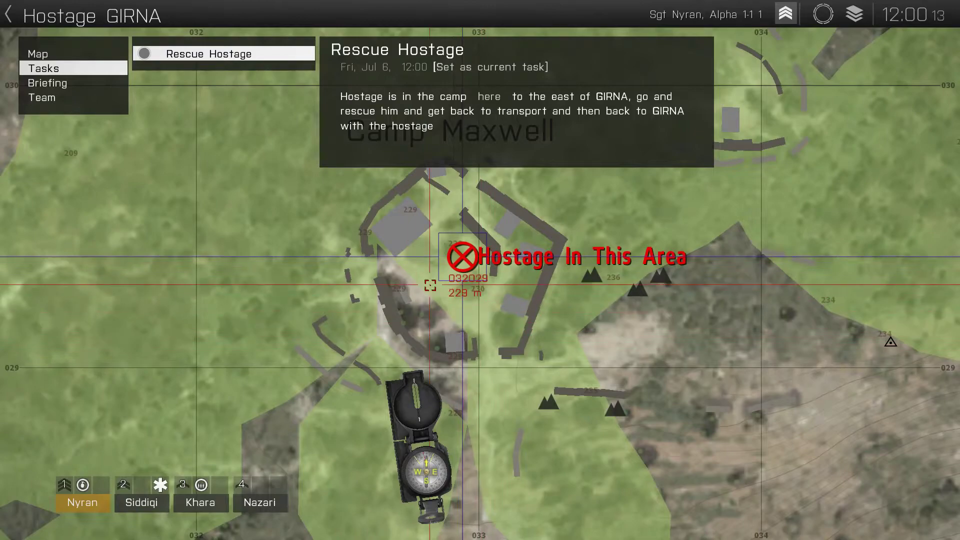
scroll(431, 280, "down", 2)
scroll(439, 280, "up", 1)
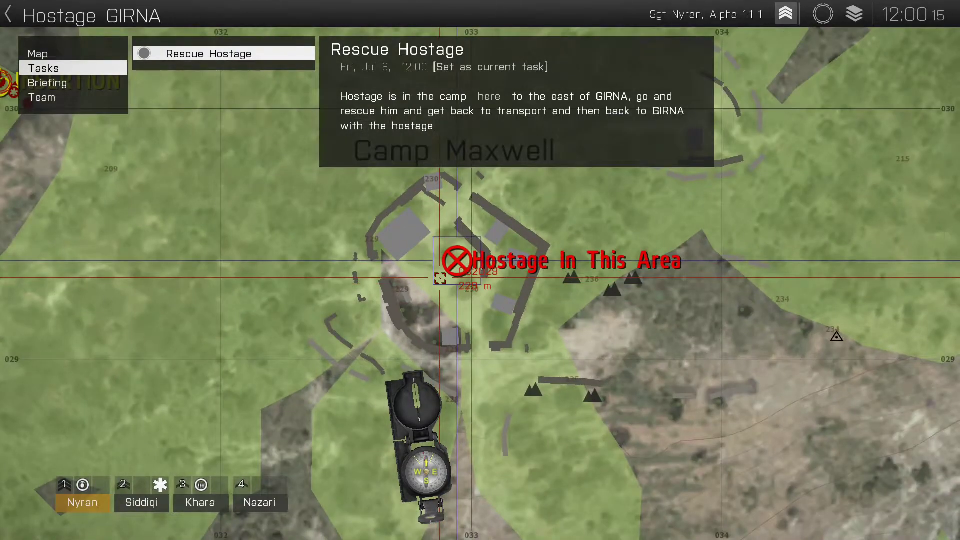
scroll(440, 278, "down", 2)
scroll(440, 278, "down", 2)
right_click_drag(280, 275, 752, 302)
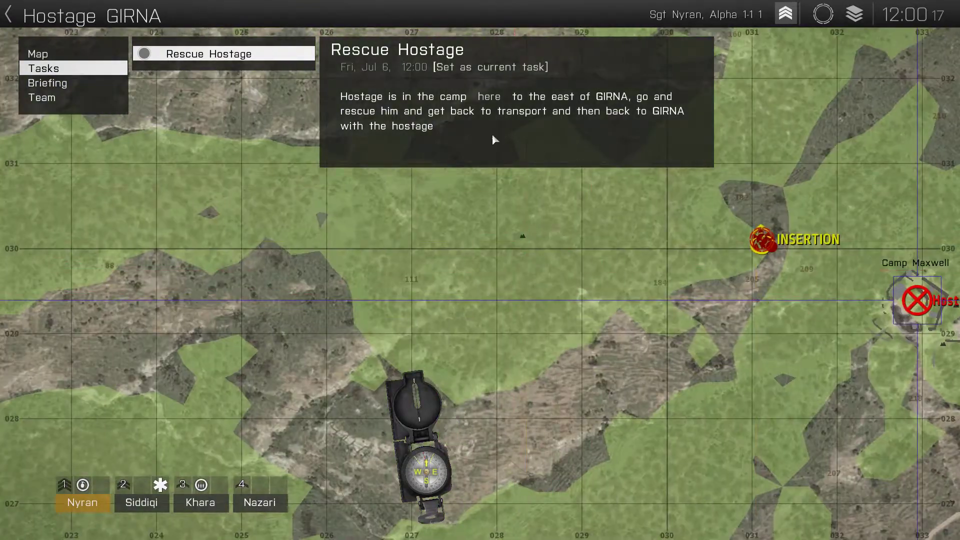
left_click(489, 98)
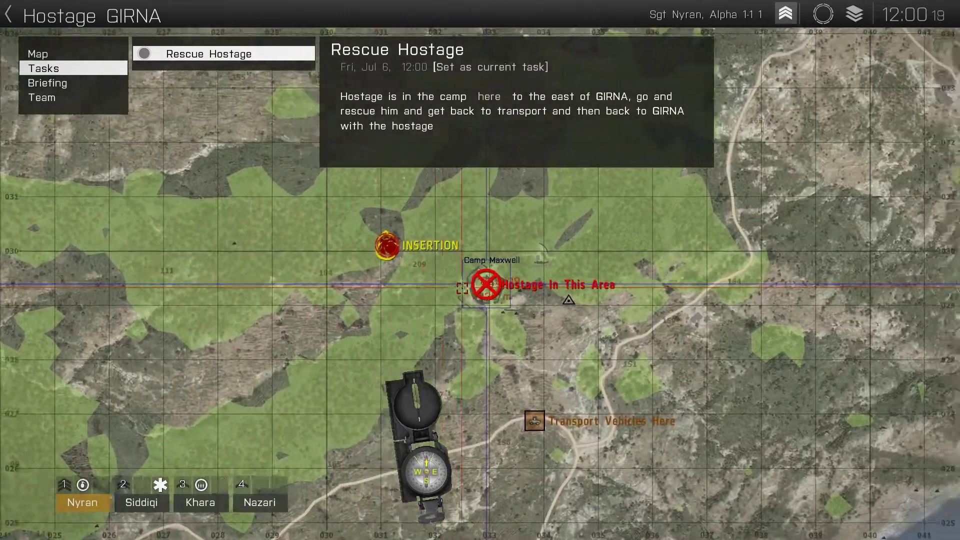
key("Escape")
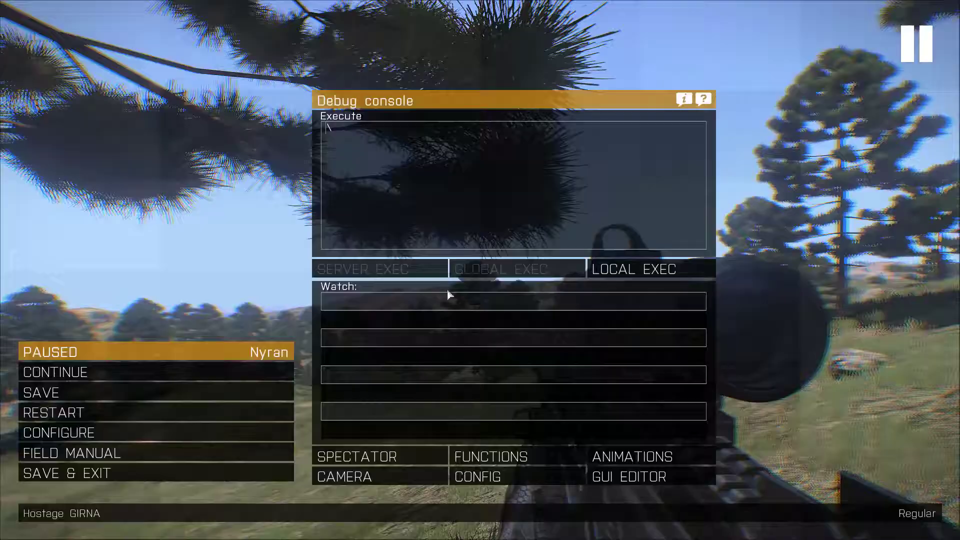
left_click(149, 467)
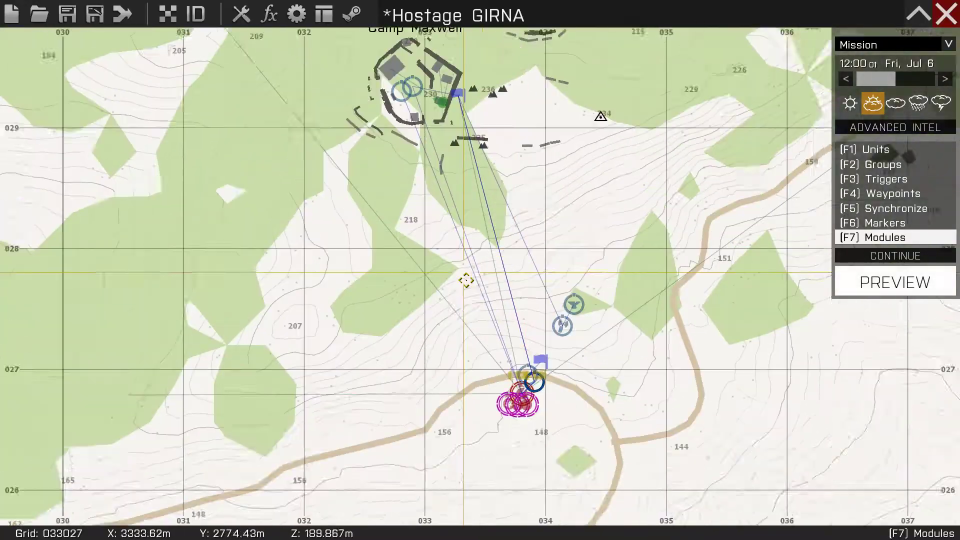
Review the marker link's closing tag in the description of the southwestern Create Task module at Camp Maxwell.
scroll(456, 262, "up", 2)
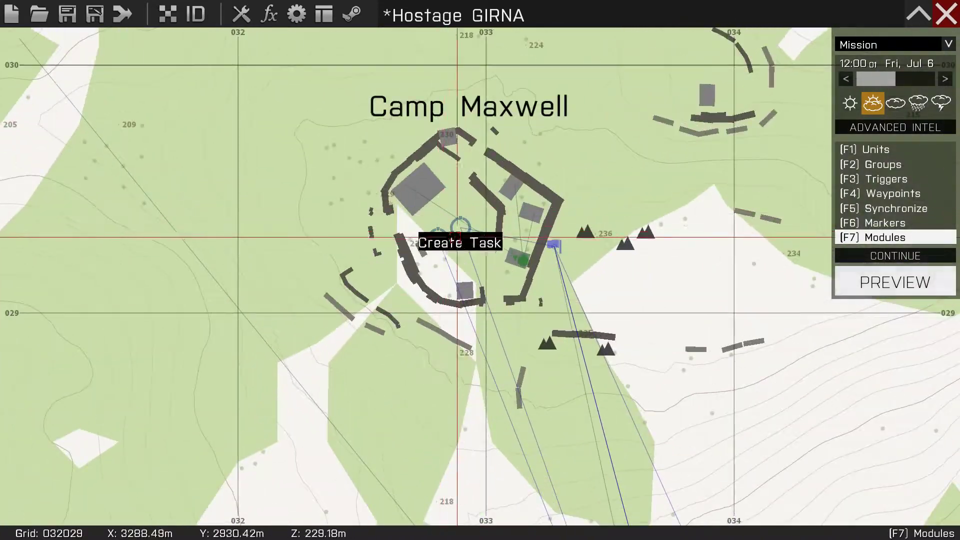
scroll(417, 227, "up", 3)
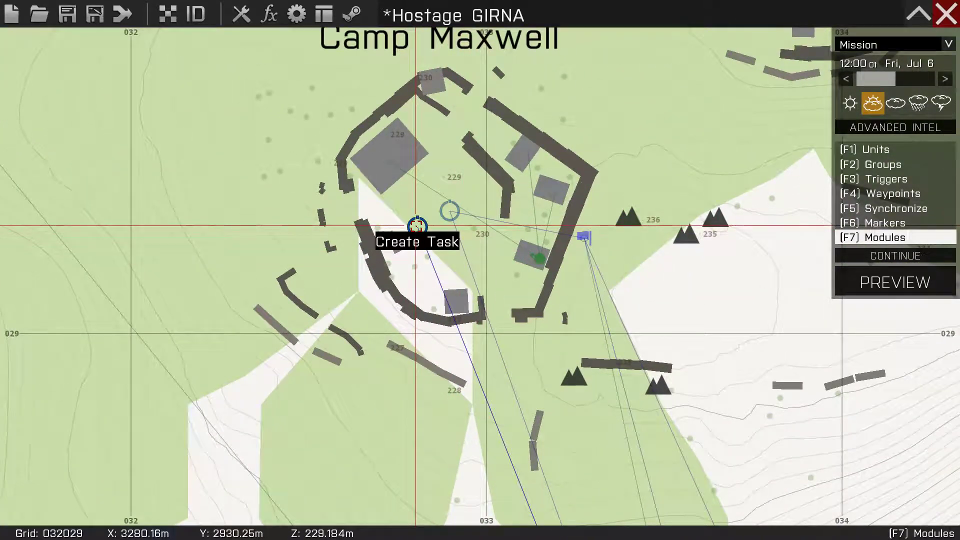
double_click(416, 226)
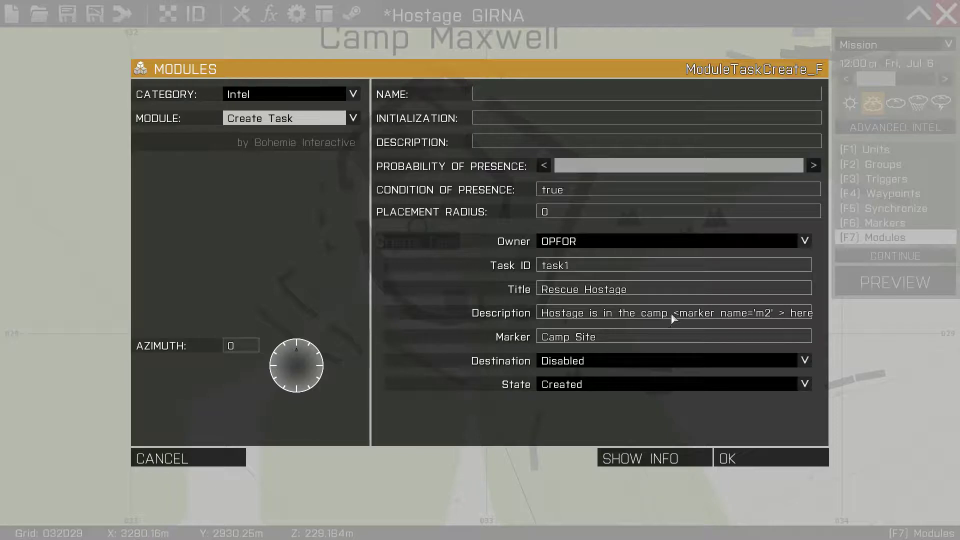
mouse_move(673, 319)
left_mouse_down()
mouse_move(815, 313)
mouse_move(599, 317)
left_mouse_up()
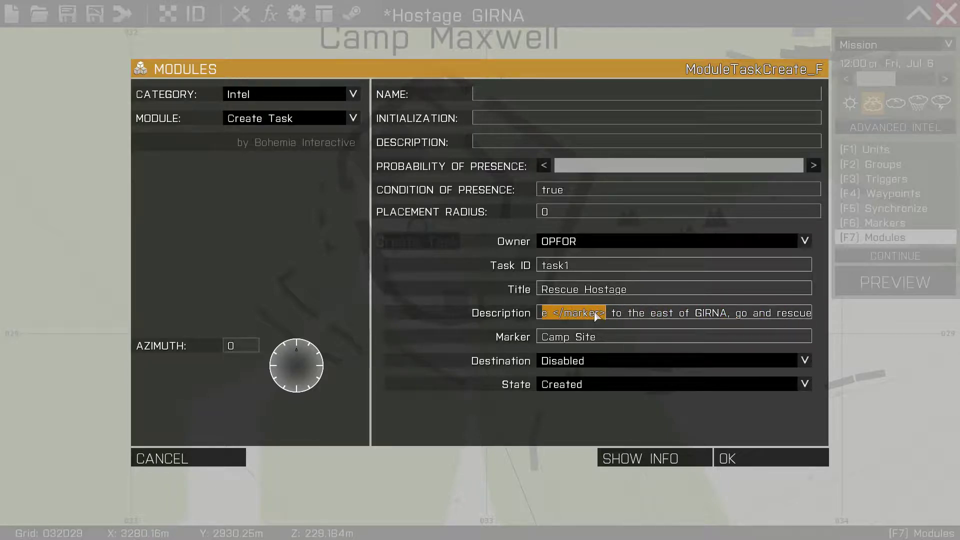
left_click(711, 316)
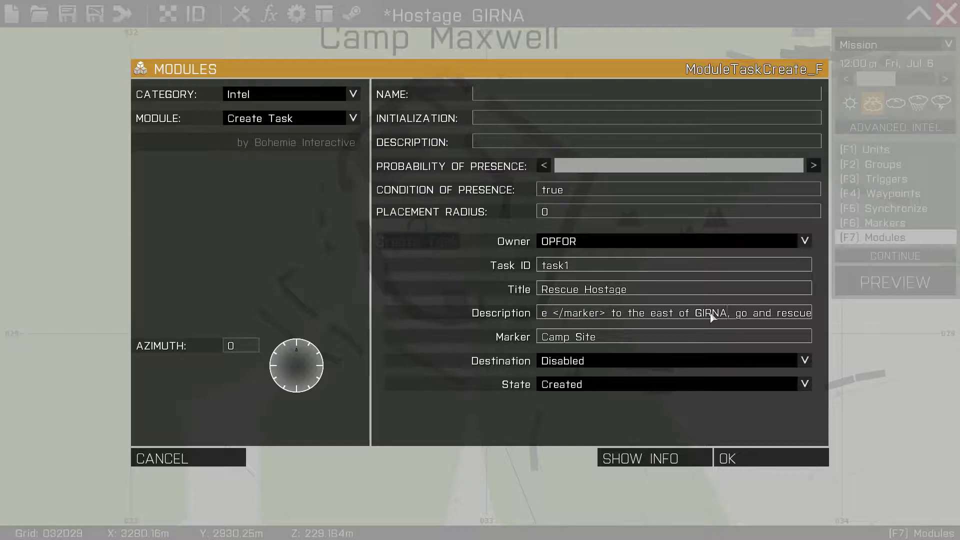
left_click(739, 458)
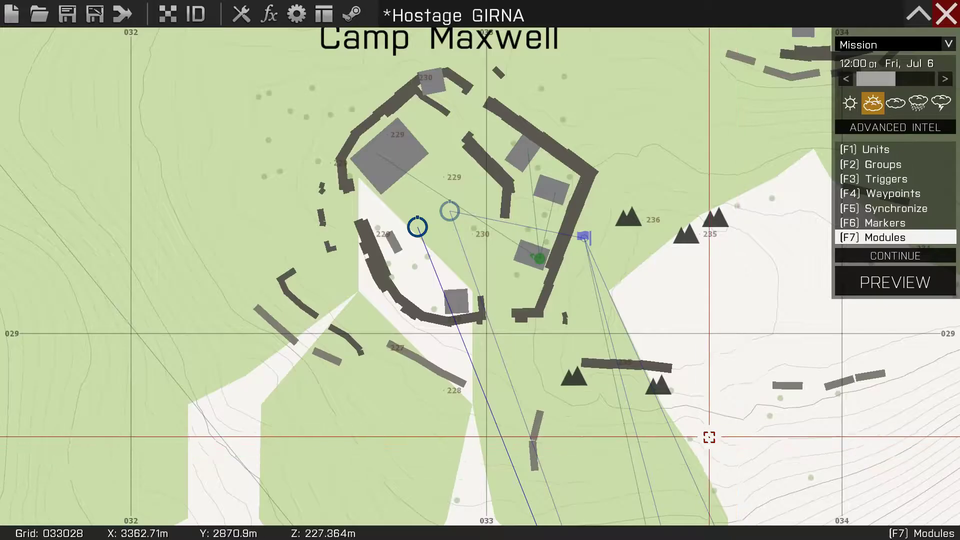
Insert a marker in the town of Girna named GIRNA with the text "Hostage was taken from here".
scroll(710, 440, "down", 3)
left_click(878, 225)
scroll(381, 328, "down", 2)
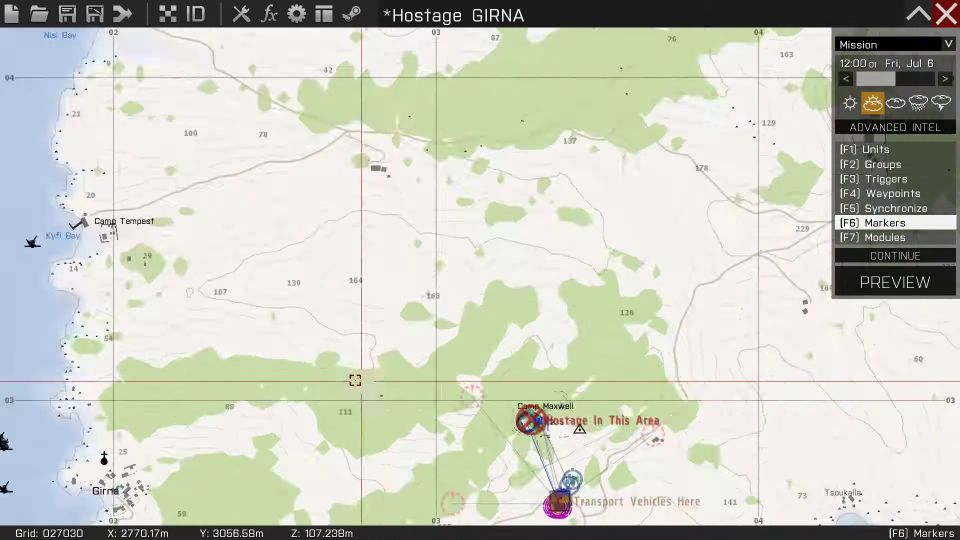
right_click_drag(354, 381, 432, 303)
scroll(435, 221, "up", 3)
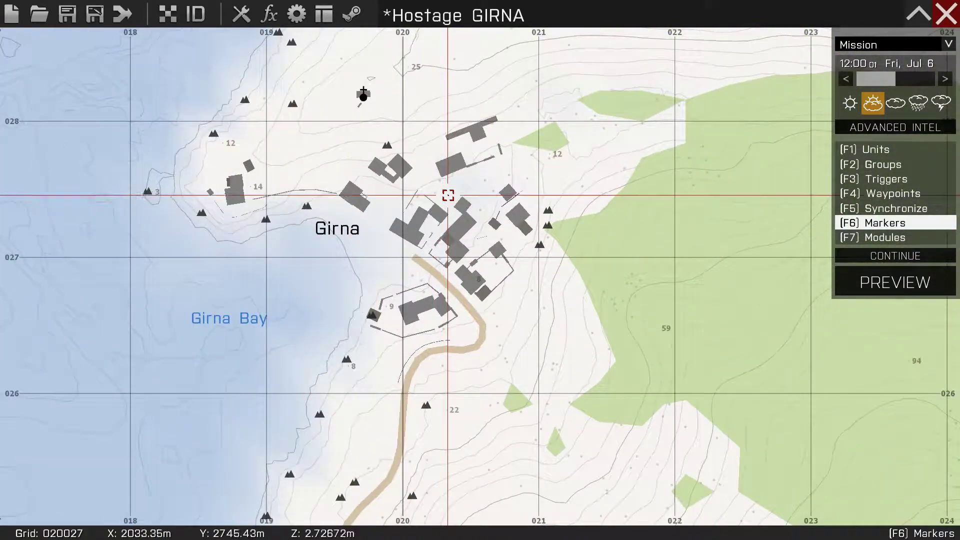
double_click(443, 204)
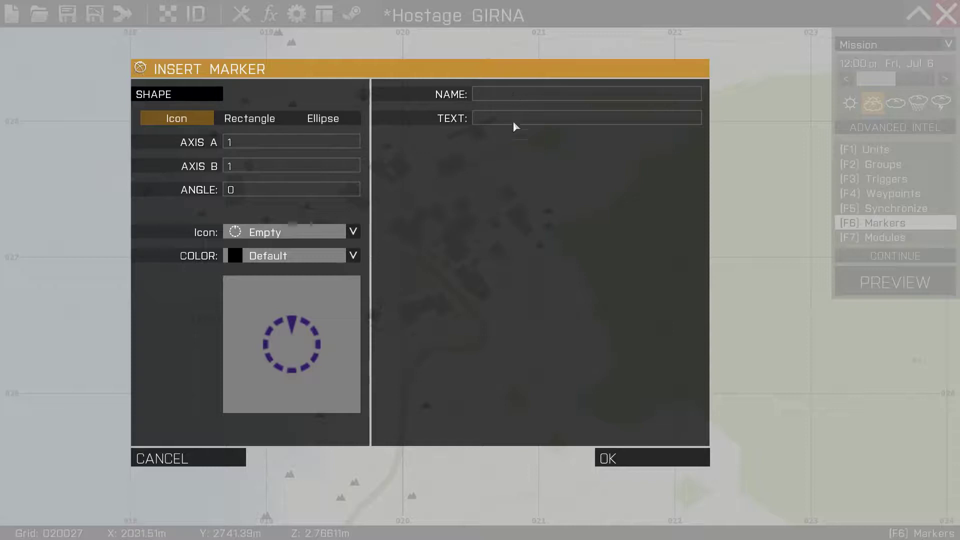
type("GIRNA")
left_click(515, 120)
type("Hostage was taken from here")
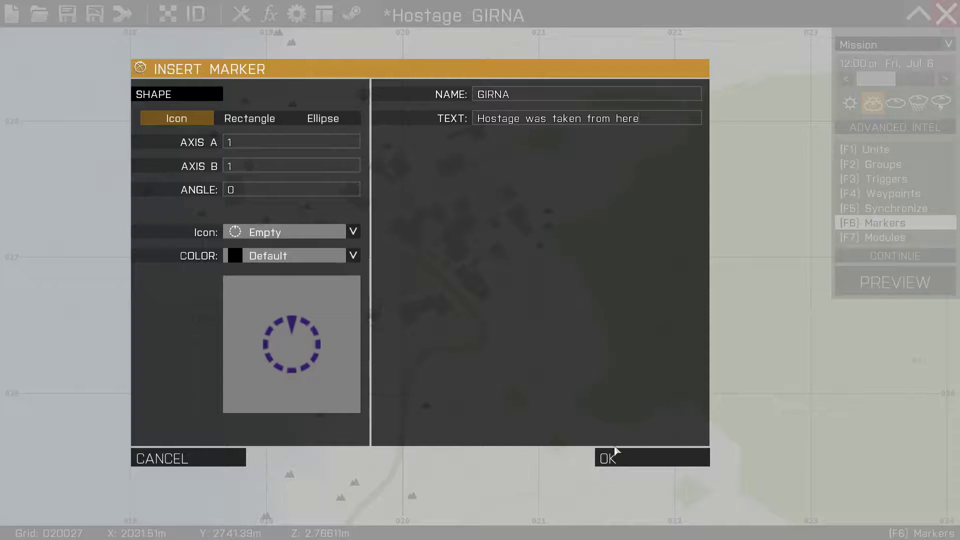
Try Yellow for the GIRNA marker's color and settle on Green.
left_click(273, 251)
left_click(274, 360)
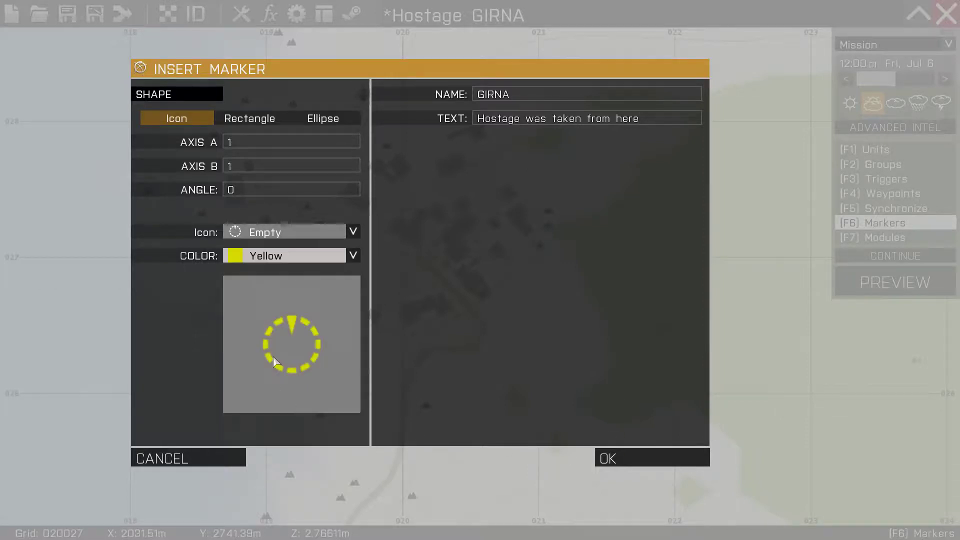
left_click(287, 231)
left_click(280, 247)
left_click(323, 257)
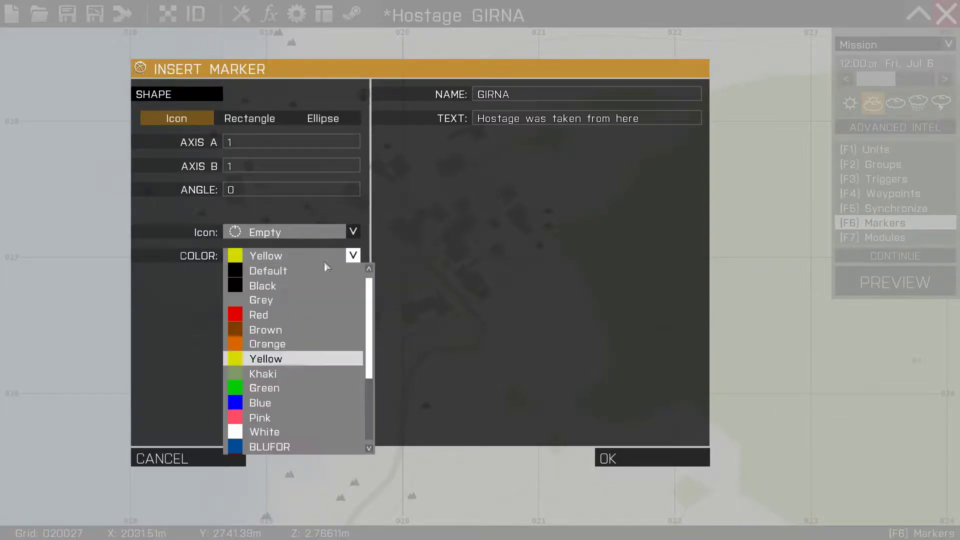
left_click(306, 388)
left_click(306, 255)
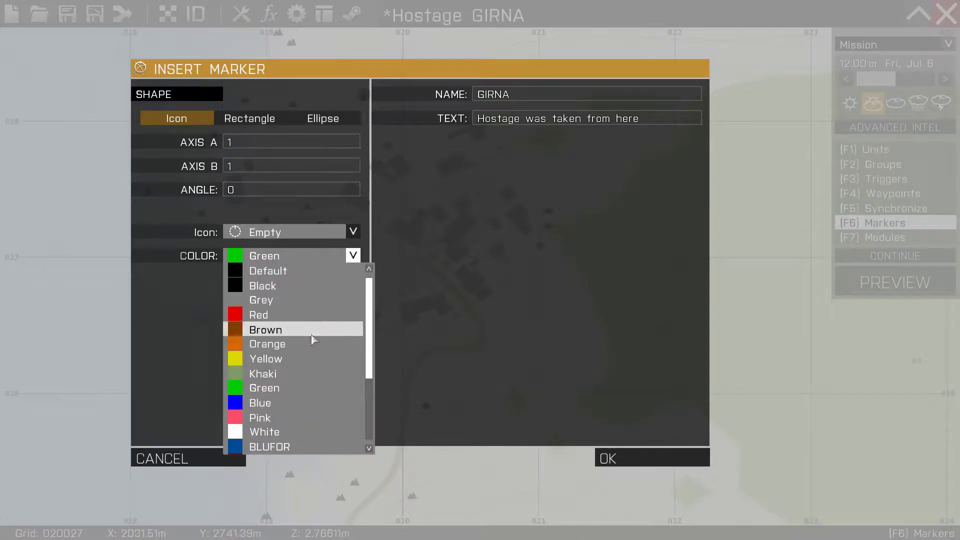
left_click(314, 388)
Give the GIRNA marker the Dot icon, confirm it and move it to the end of the road in Girna.
left_click(307, 232)
scroll(311, 323, "down", 2)
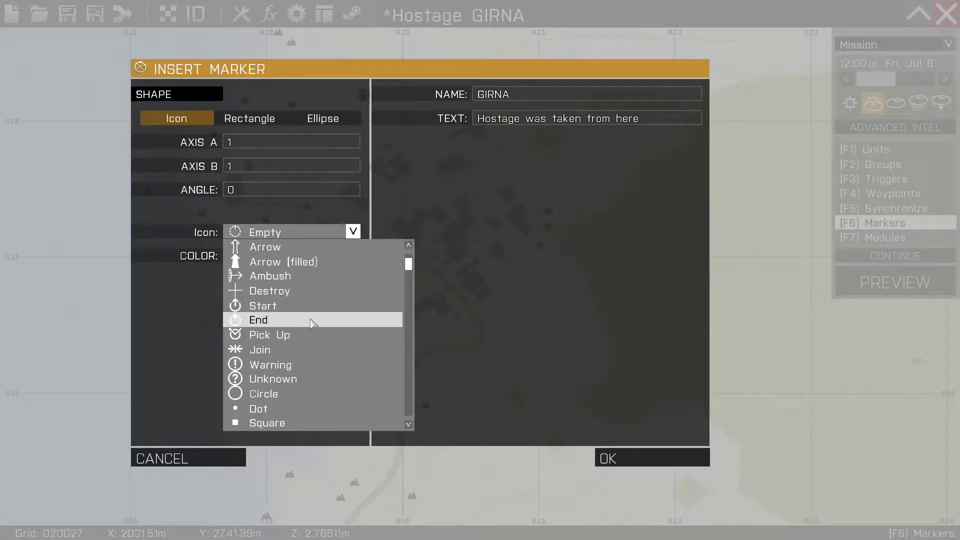
scroll(310, 323, "down", 2)
scroll(312, 323, "down", 1)
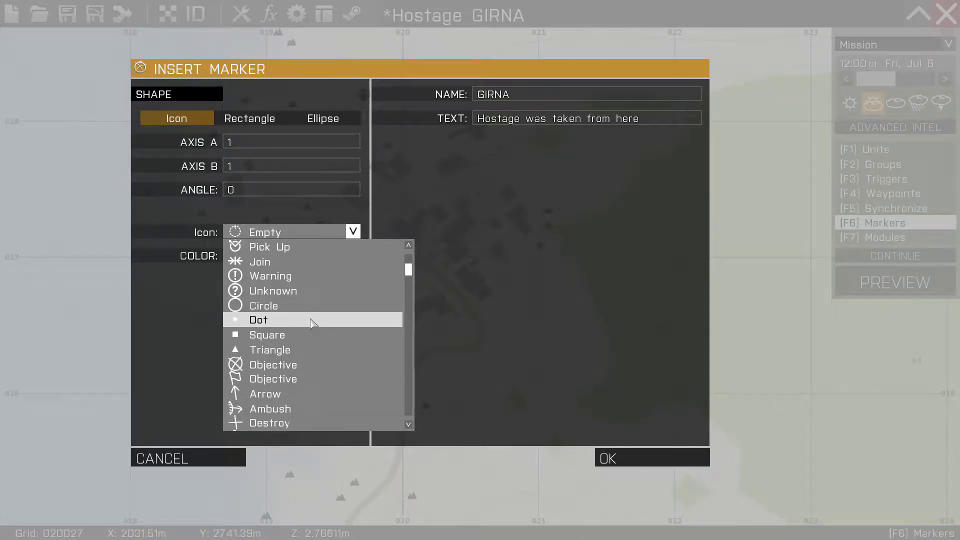
scroll(315, 336, "down", 1)
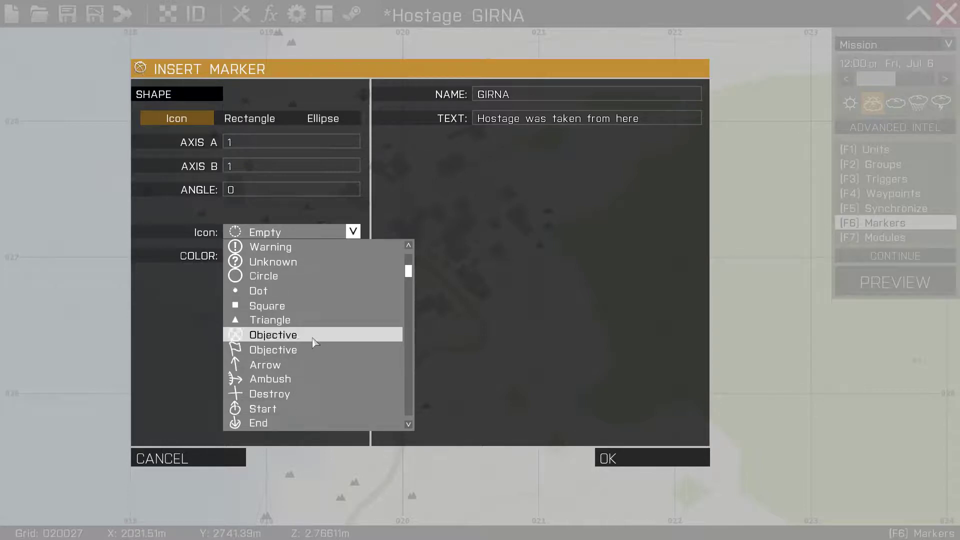
scroll(317, 307, "down", 2)
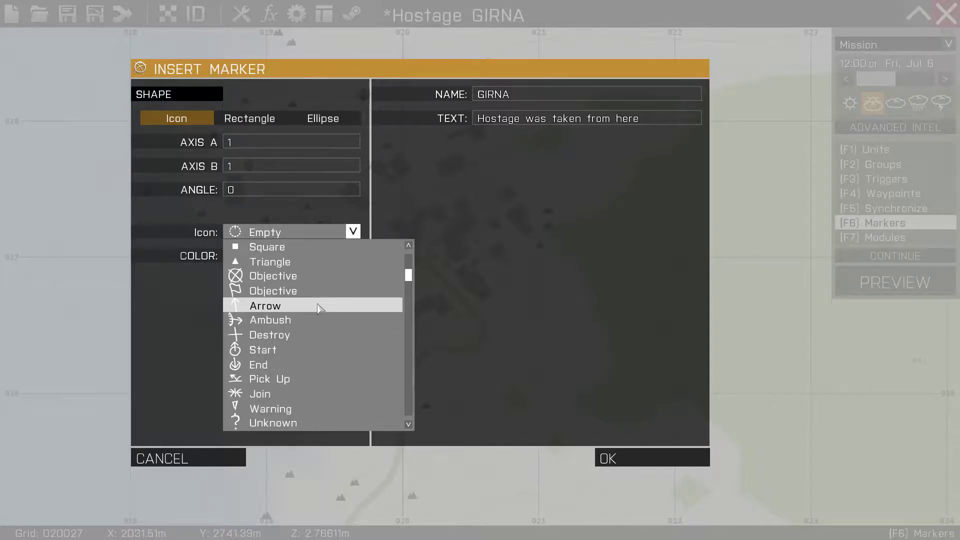
scroll(317, 314, "up", 2)
scroll(317, 323, "up", 1)
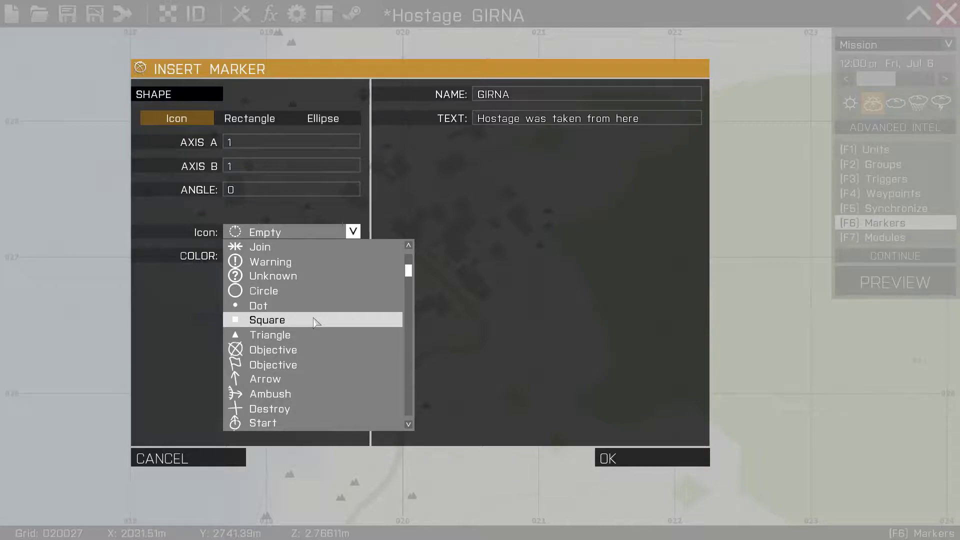
scroll(317, 322, "up", 1)
left_click(323, 322)
left_click(625, 459)
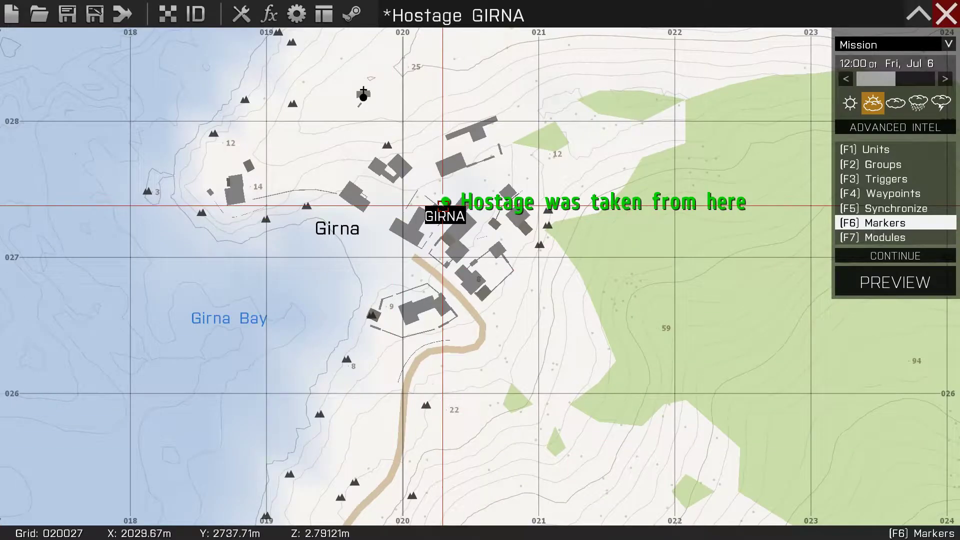
left_click_drag(446, 203, 418, 253)
In the Rescue Hostage task description at Camp Maxwell, insert <marker name='GIRNA' > here </marker> after "to the east of GIRNA".
scroll(418, 253, "down", 3)
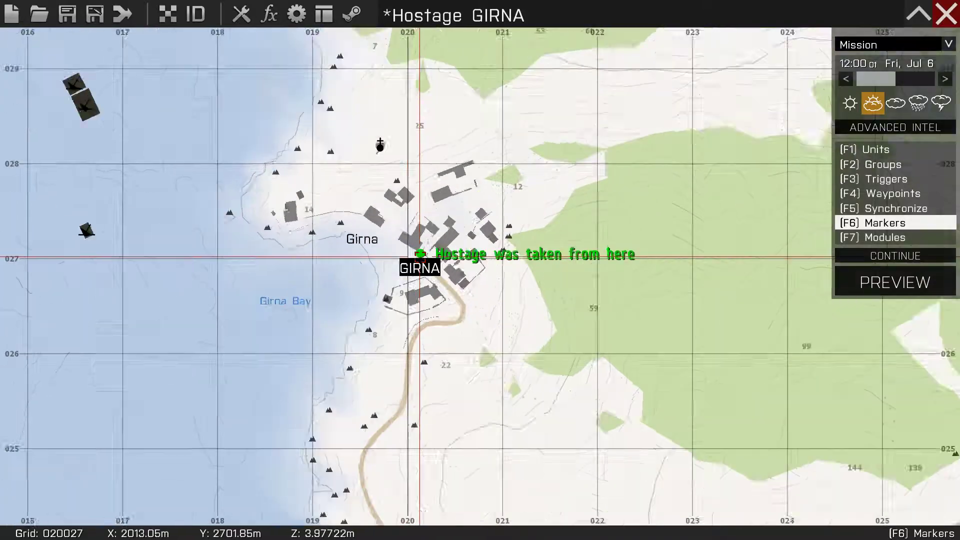
scroll(419, 258, "down", 3)
right_click_drag(418, 258, 220, 248)
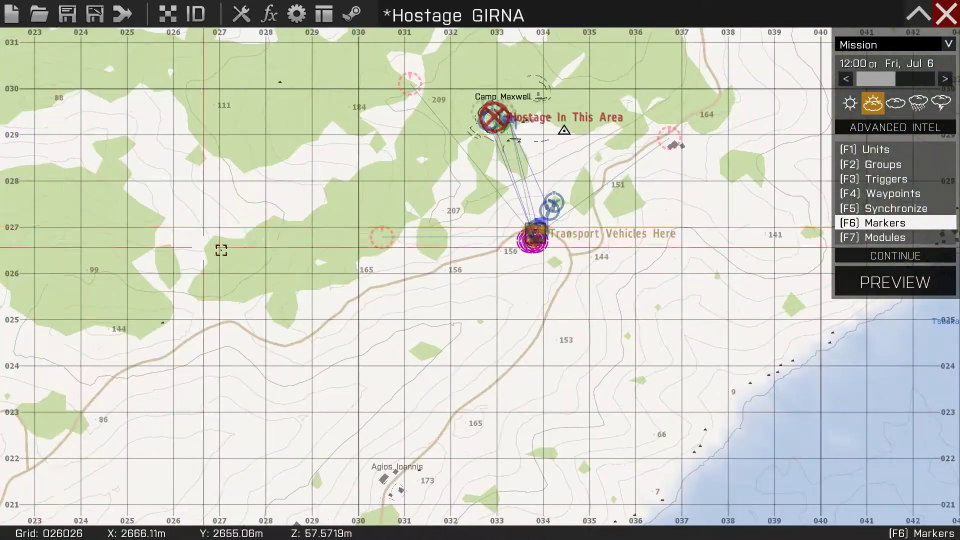
scroll(409, 242, "up", 3)
scroll(468, 214, "up", 2)
right_click_drag(590, 505, 465, 258)
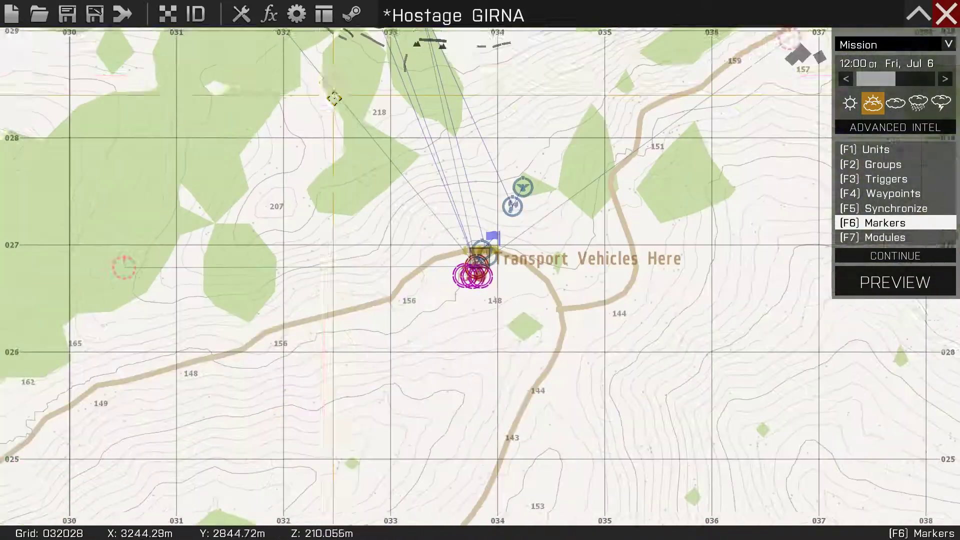
scroll(484, 287, "up", 1)
scroll(502, 220, "down", 3)
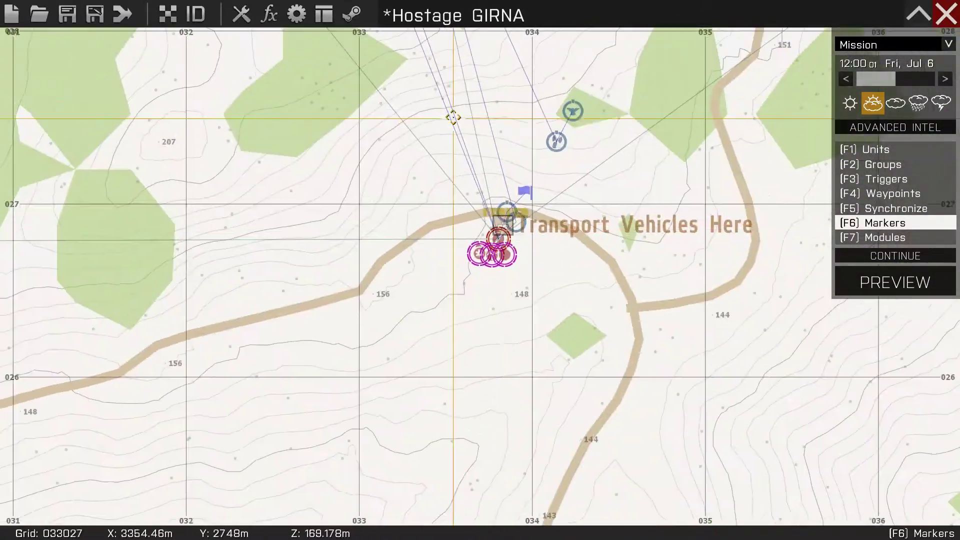
right_click_drag(450, 113, 442, 302)
scroll(412, 233, "up", 3)
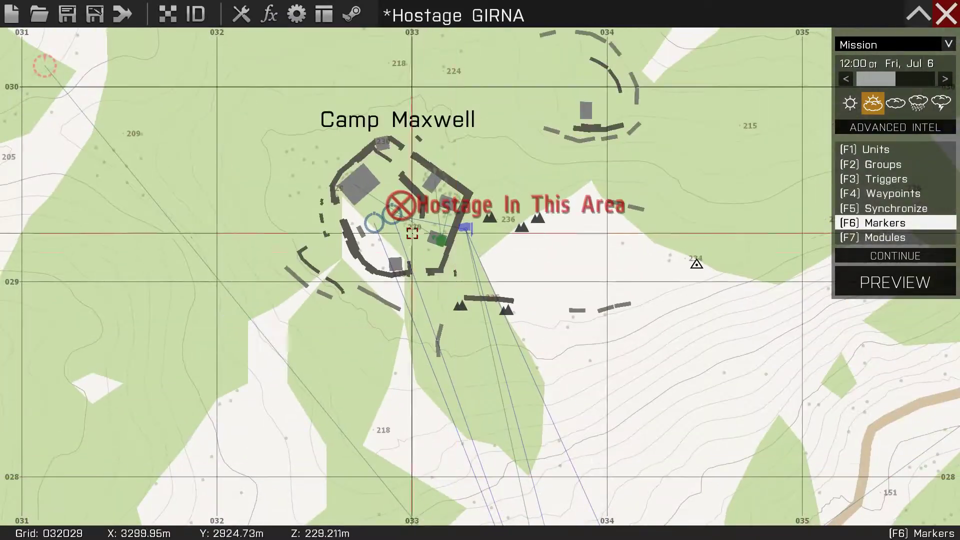
left_click(873, 239)
scroll(365, 225, "up", 1)
double_click(371, 224)
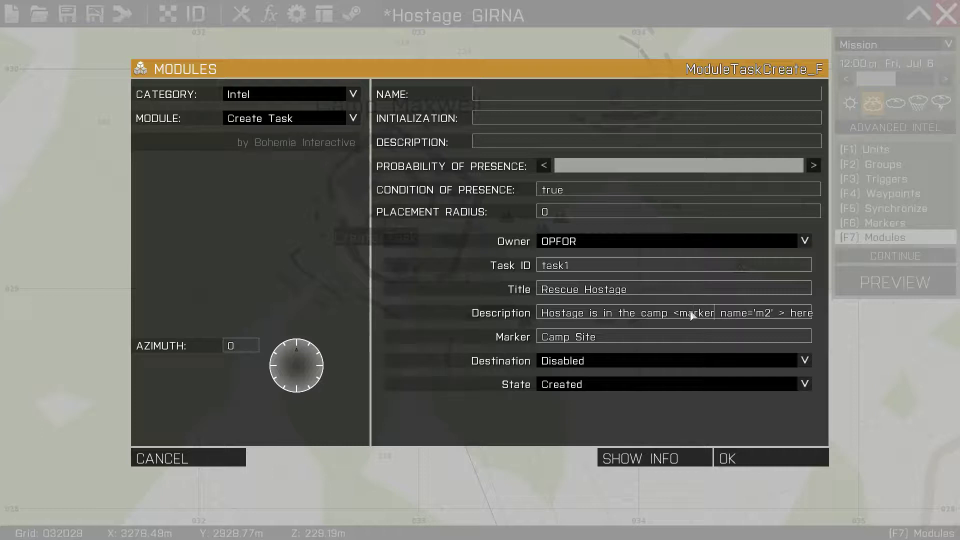
key("Right")
key("Right")
key("Right")
key("Right")
key("Right")
key("Right")
key("Right")
key("Right")
key("Right")
key("Right")
key("Right")
key("Right")
key("Right")
key("Right")
key("Right")
key("Right")
key("Right")
key("Right")
key("Right")
key("Right")
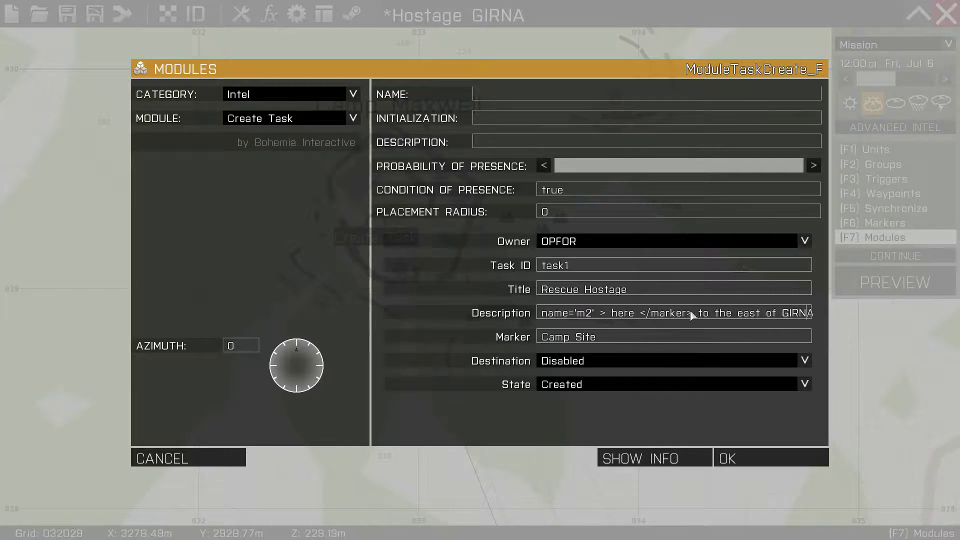
key("Right")
key("Right")
key("Right")
key("Right")
key("Right")
key("Right")
key("Right")
key("Right")
key("Right")
key("Right")
key("Right")
key("Right")
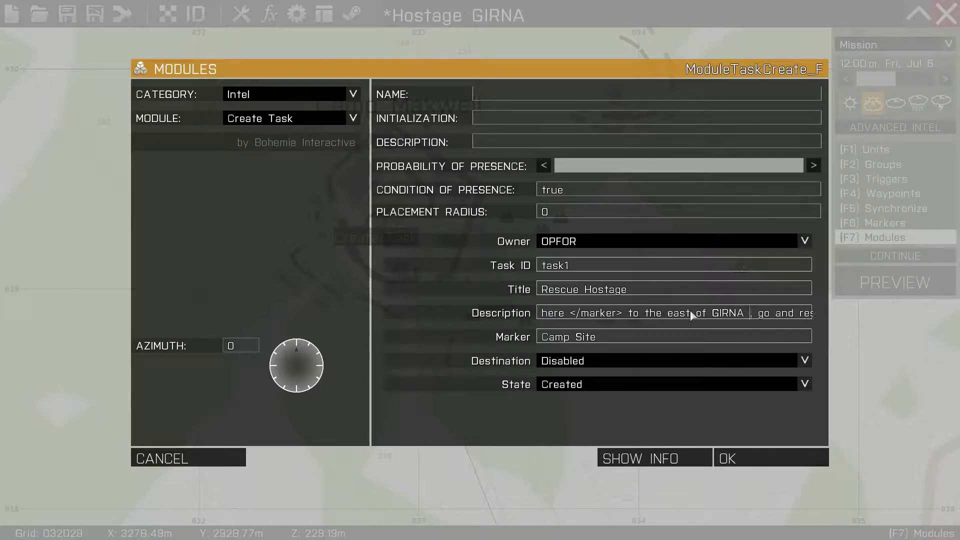
type("<marker name='m2' > here </marker>")
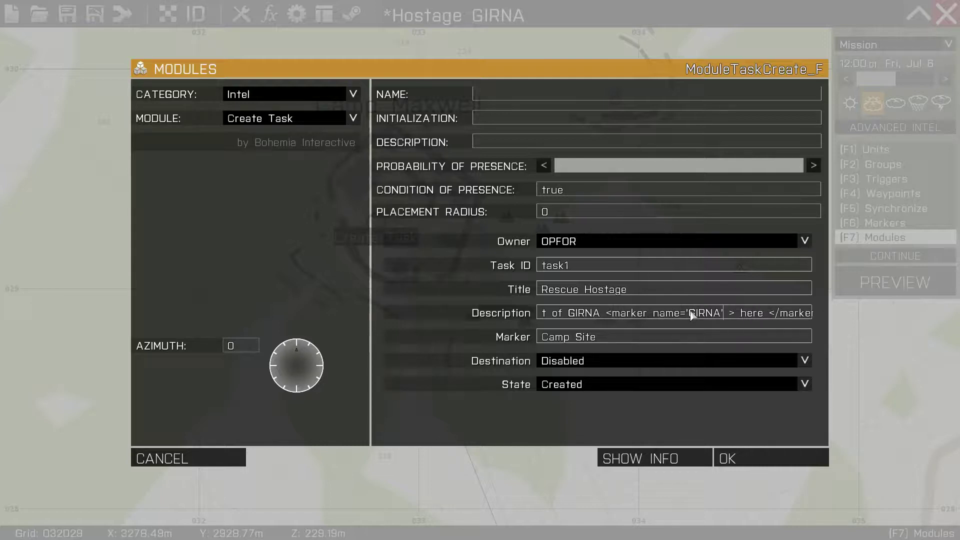
Insert <marker name='vehicle' > At transport Area </marker> after "get back to transport" in the task description.
key("Right")
key("Right")
key("Right")
key("Right")
key("Right")
key("Right")
key("Right")
key("Right")
key("Right")
key("Right")
key("Right")
key("Right")
key("Right")
key("Right")
key("Right")
key("Right")
key("Right")
key("Right")
key("Right")
key("Right")
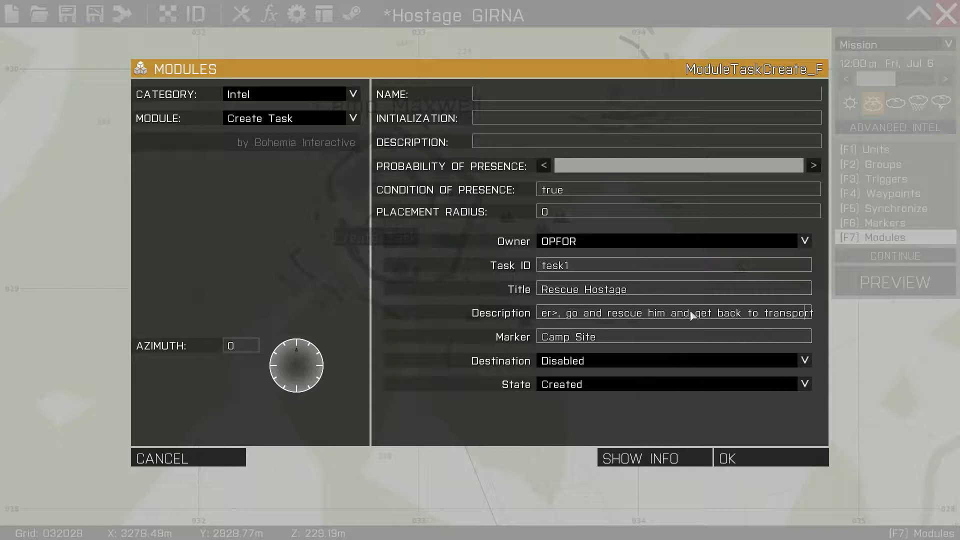
key("Right")
key("Right")
key("Right")
key("Right")
key("Right")
key("Right")
key("Right")
key("Right")
key("Right")
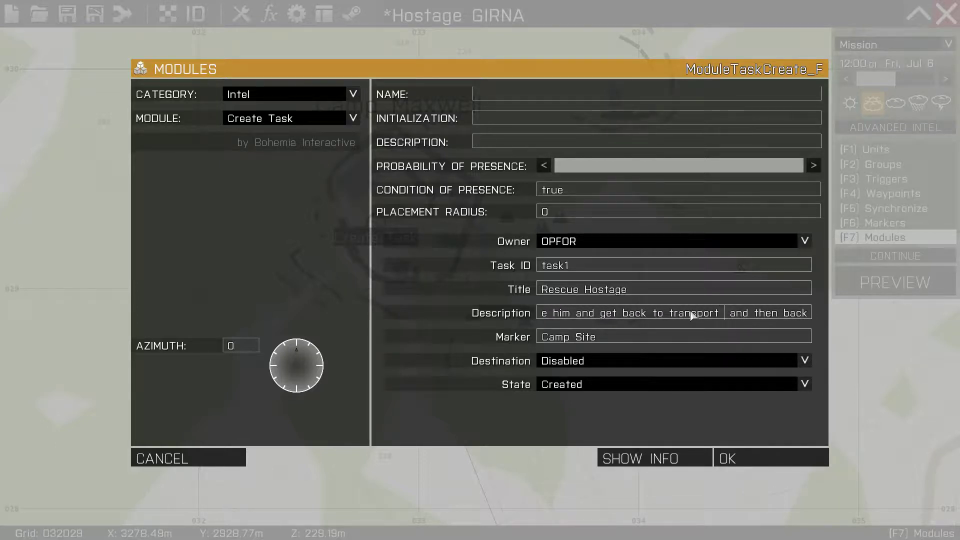
type("<marker name='m2' > here </marker>")
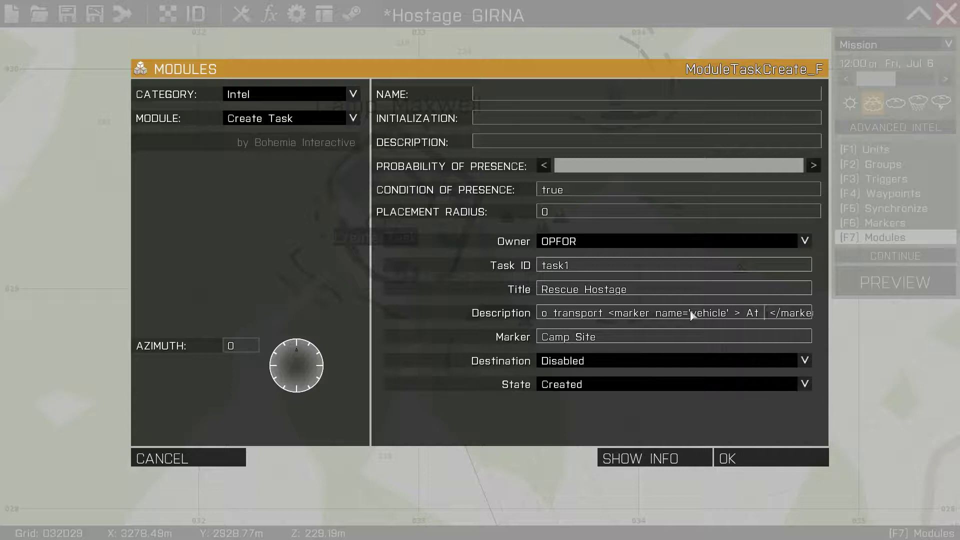
type("sport")
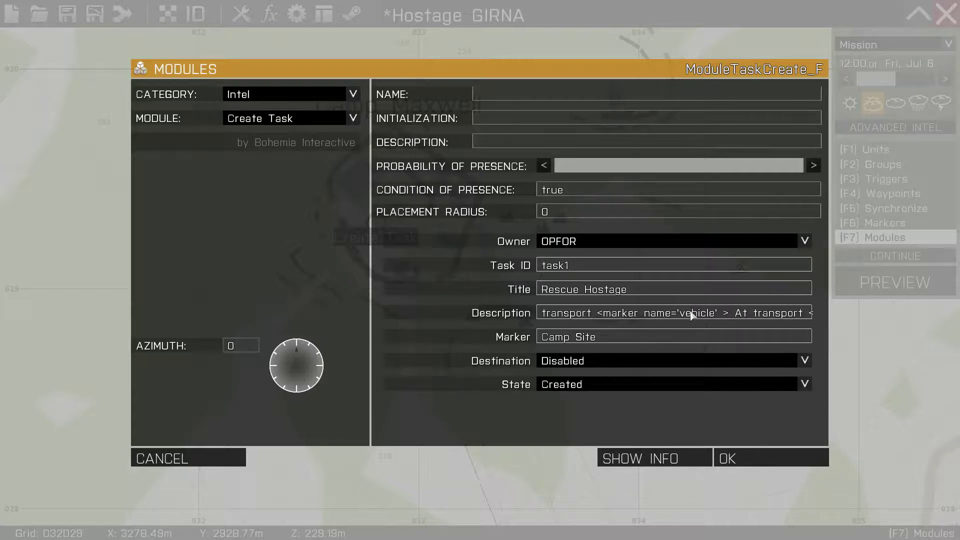
type(" Area")
Insert <marker name='GIRNA' > here </marker> after "and then back to GIRNA" in the description and confirm the module.
key("Right")
key("Right")
key("Right")
key("Right")
key("Right")
key("Right")
key("Right")
key("Right")
key("Right")
key("Right")
key("Right")
key("Right")
key("Right")
key("Right")
key("Right")
key("Right")
key("Right")
key("Right")
key("Right")
key("Right")
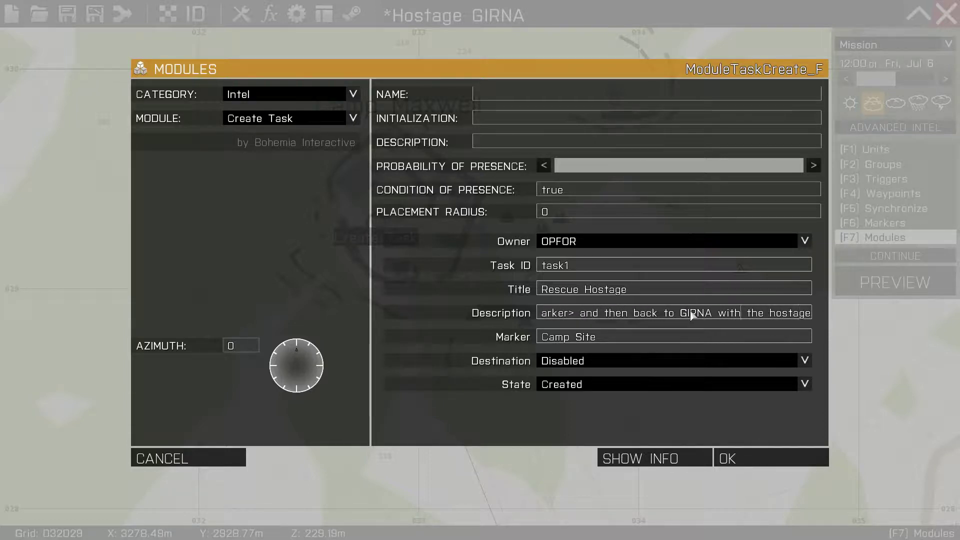
type("<marker name='m2' > here </marker>")
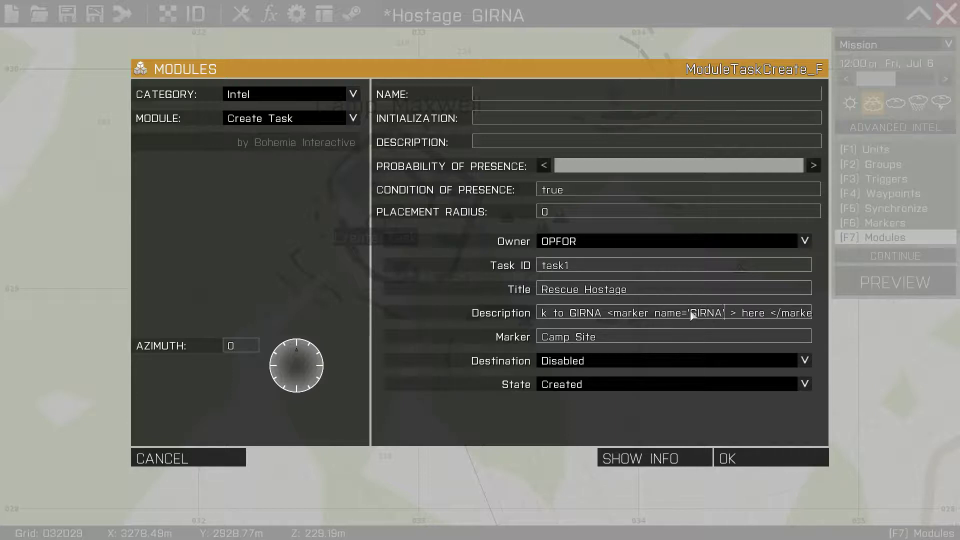
key("Right")
key("Right")
key("Right")
key("Right")
key("Right")
key("Right")
key("Right")
key("Right")
key("Right")
key("Right")
key("Right")
key("Right")
key("Right")
key("Right")
key("Right")
key("Right")
key("Right")
key("Right")
key("Right")
key("Right")
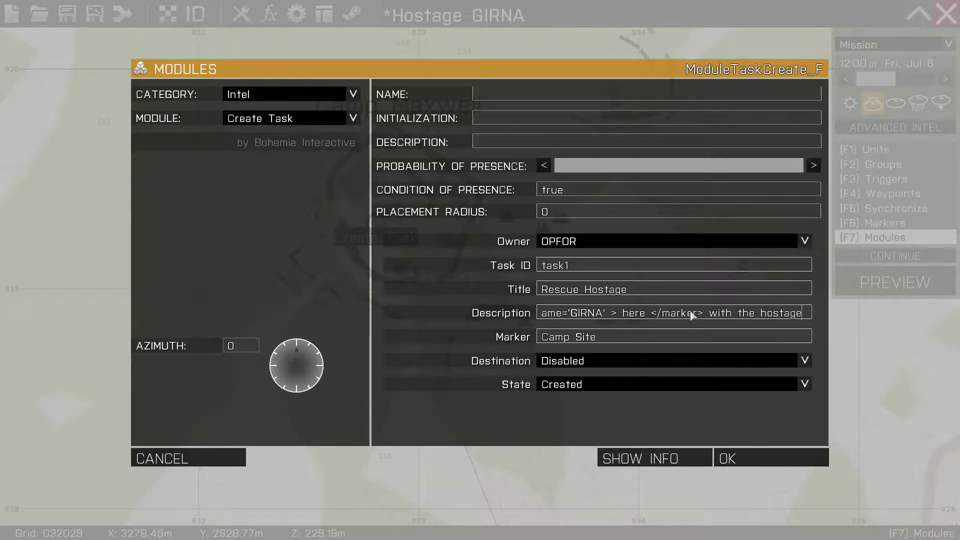
left_click(744, 458)
Preview the mission and review the Rescue Hostage task's linked description on the map.
scroll(586, 355, "down", 2)
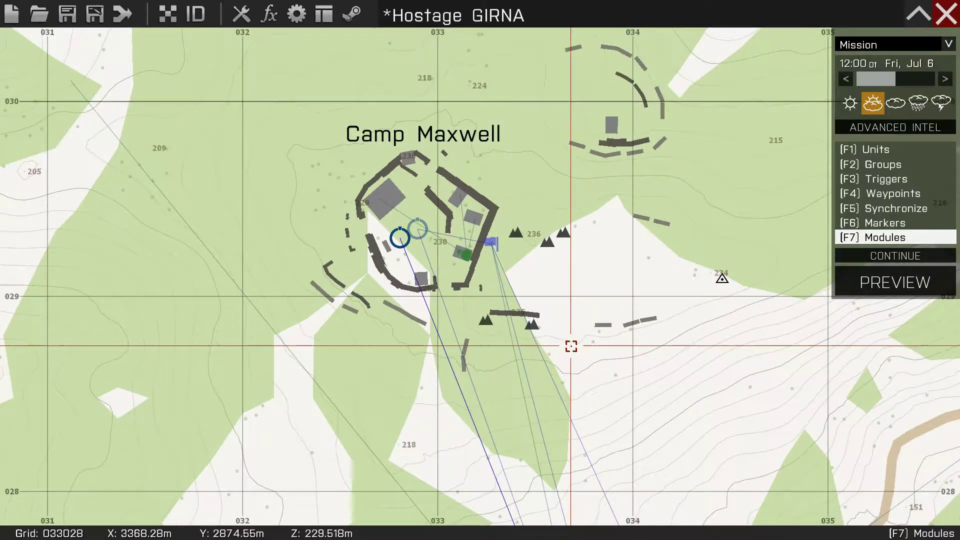
scroll(572, 345, "down", 2)
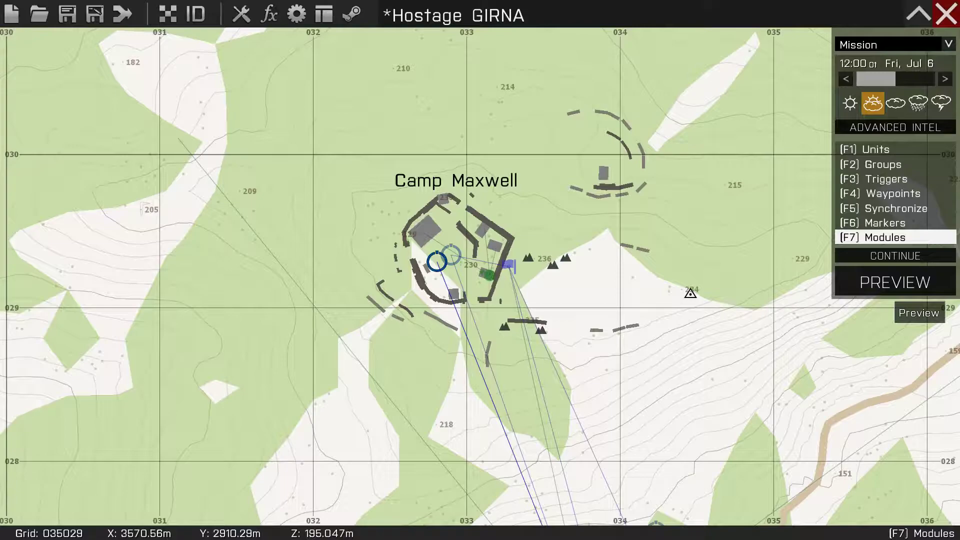
left_click(907, 281)
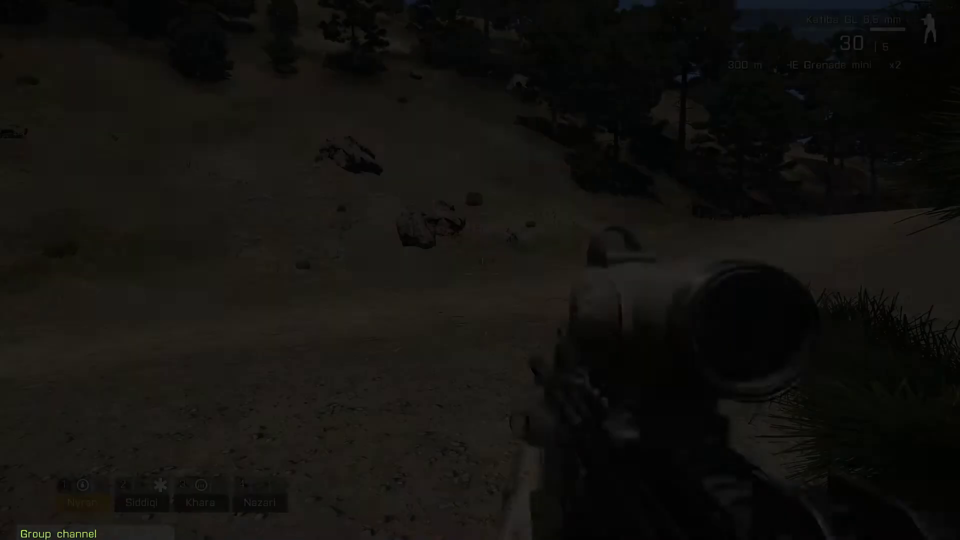
key("m")
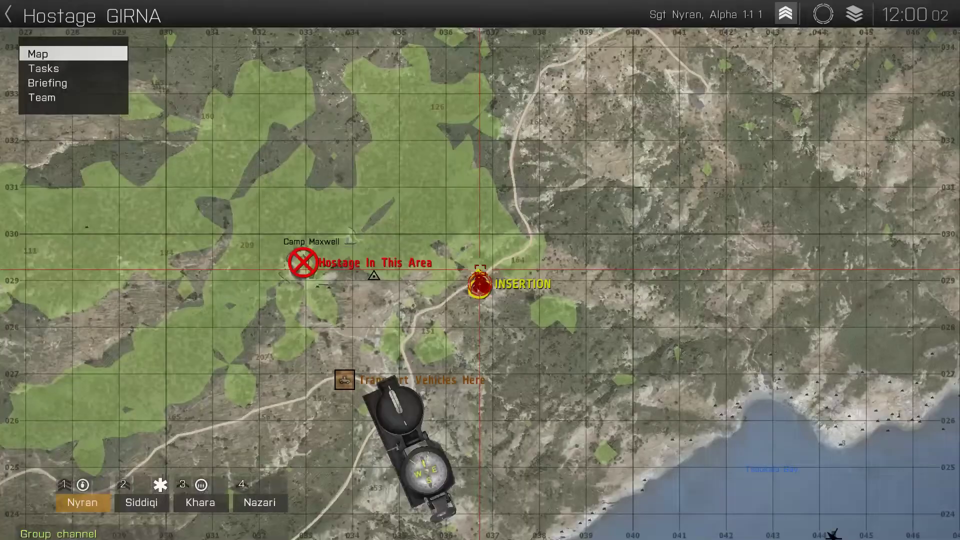
left_click(50, 71)
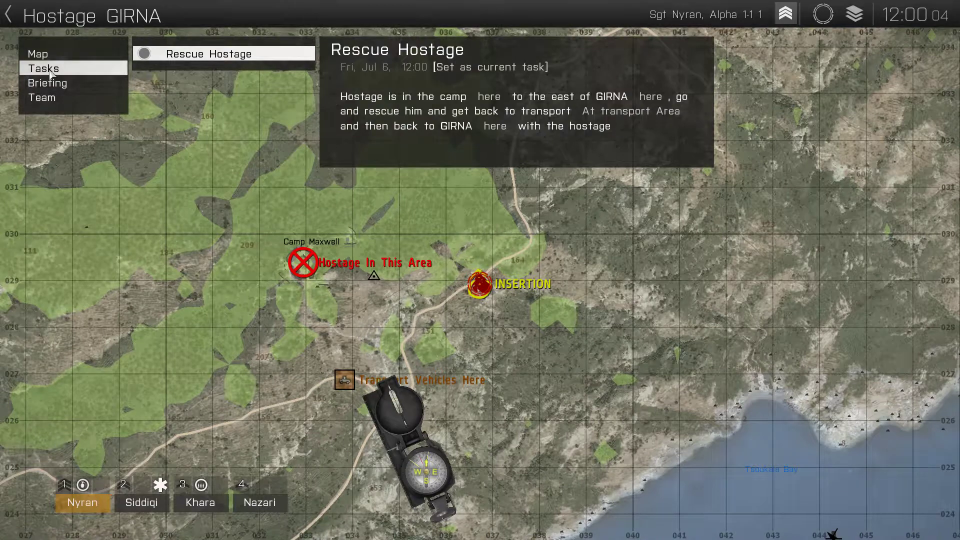
left_click(183, 55)
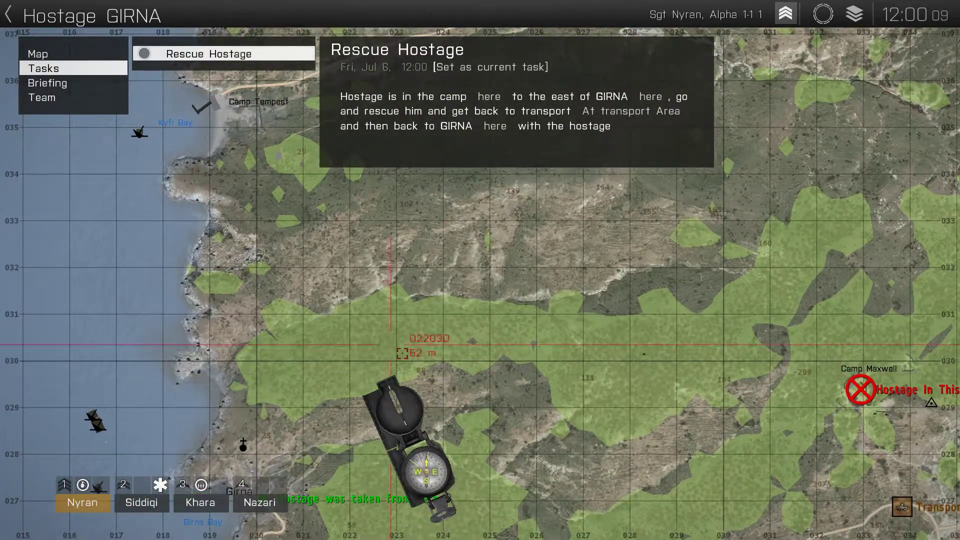
Check the hostage, insertion and transport markers on the preview map, then exit the preview to the editor.
right_click_drag(429, 344, 23, 235)
scroll(23, 235, "up", 2)
scroll(228, 239, "down", 2)
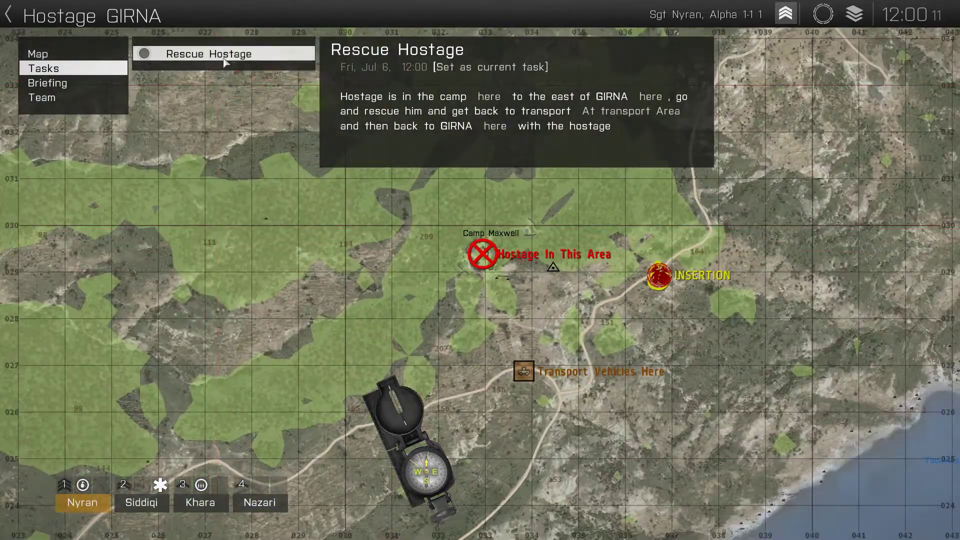
right_click_drag(227, 239, 278, 243)
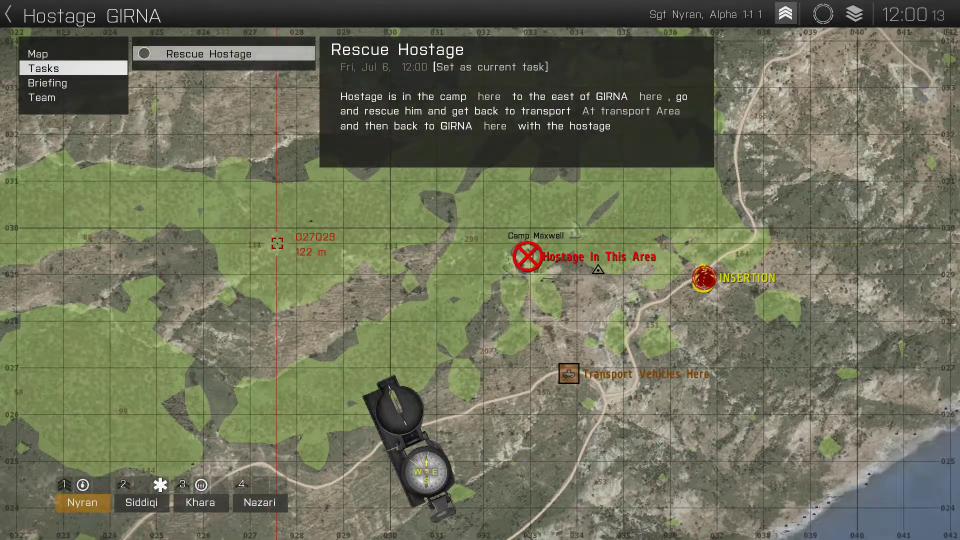
key("m")
key("Escape")
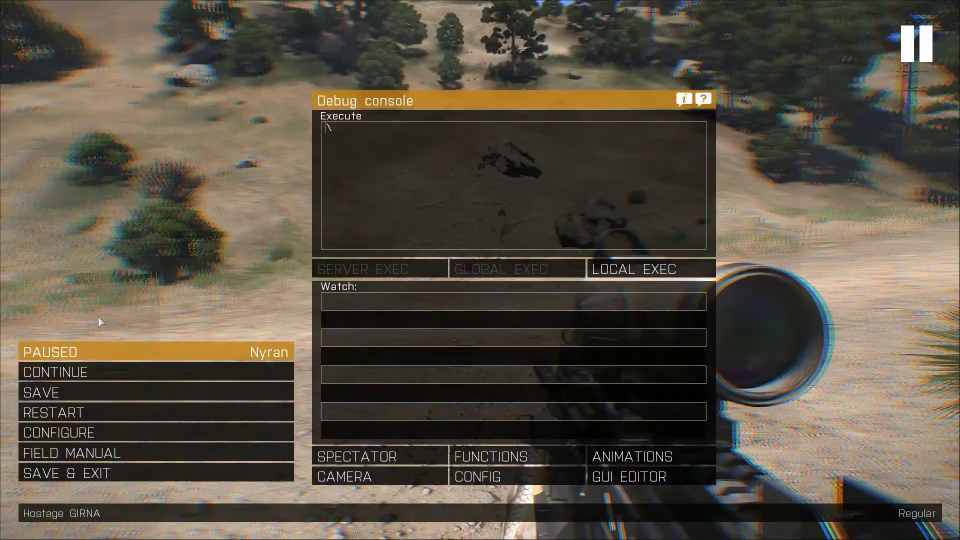
left_click(100, 471)
In the Rescue Hostage task module at Camp Maxwell, clear the Marker value, set Destination to Module position and confirm.
scroll(805, 256, "up", 3)
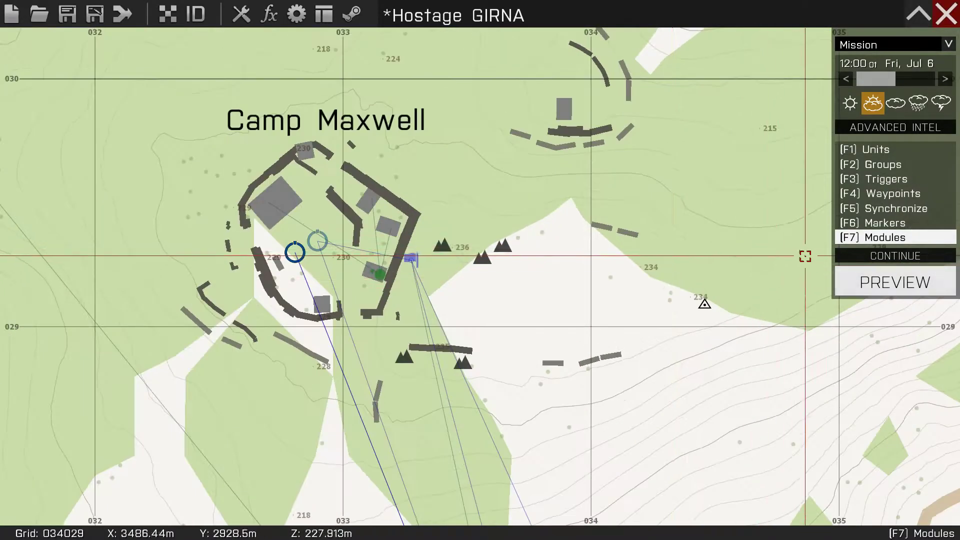
double_click(291, 257)
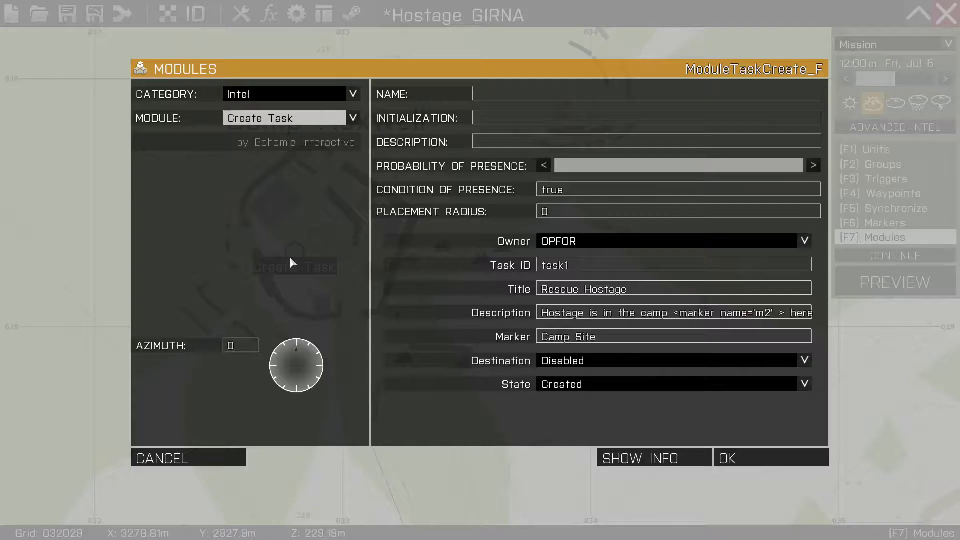
left_click(590, 359)
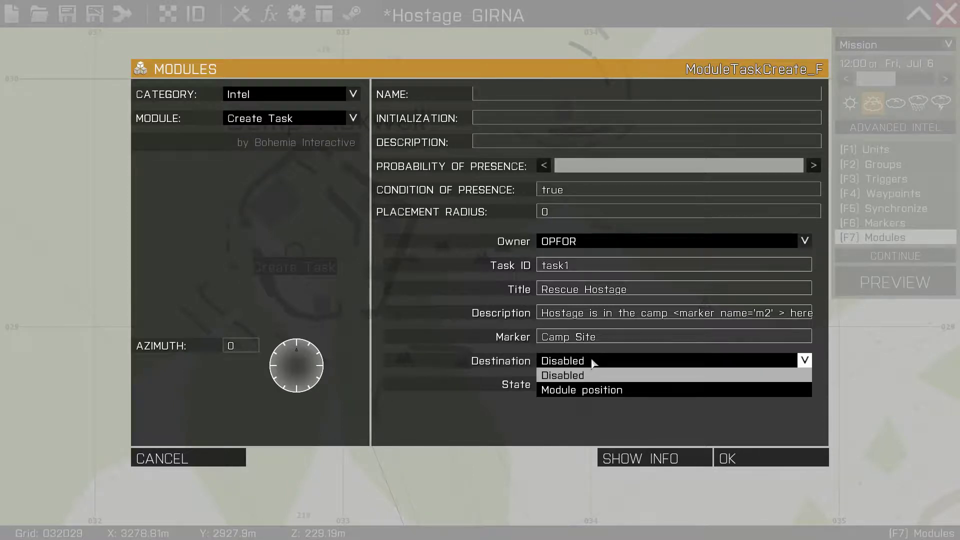
left_click(591, 391)
key("shift+Tab")
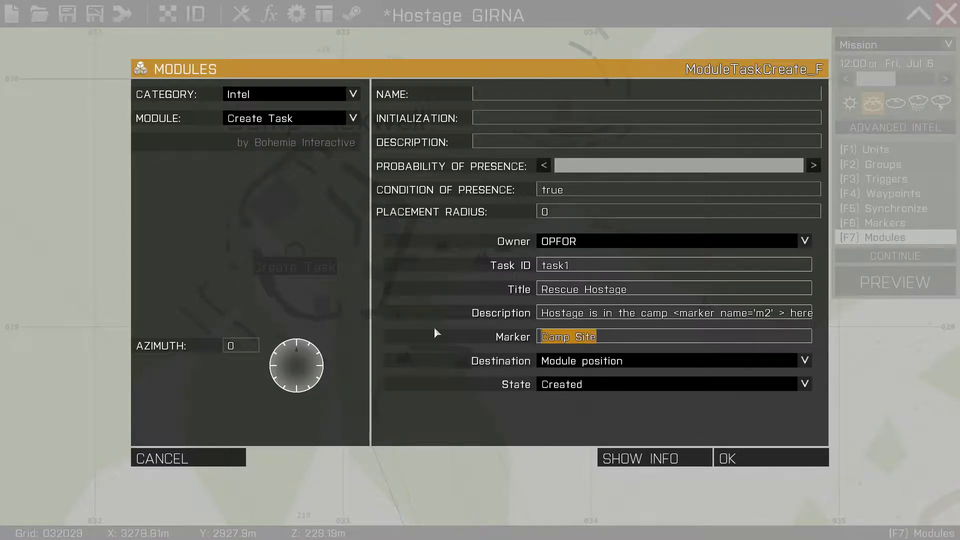
key("BackSpace")
left_click(570, 364)
left_click(568, 389)
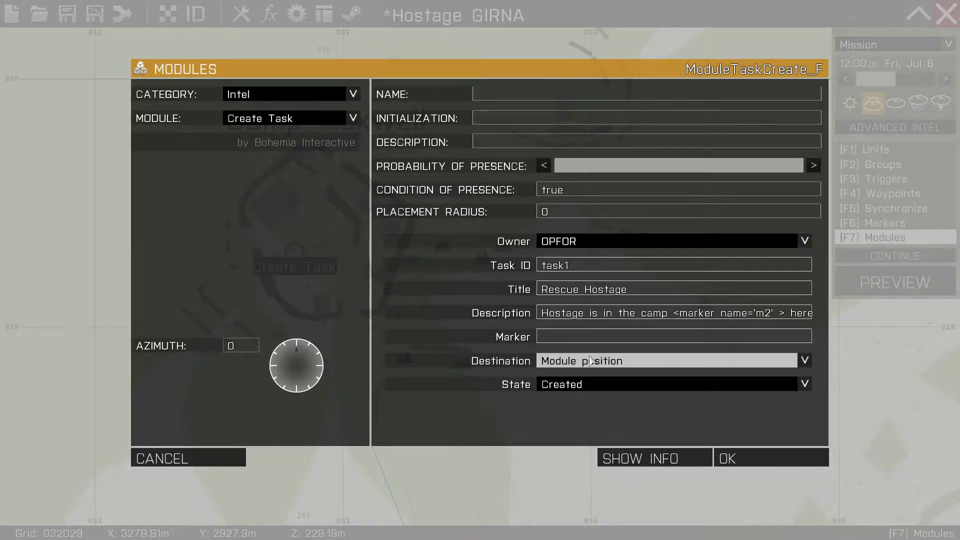
left_click(726, 359)
left_click(806, 361)
left_click(682, 359)
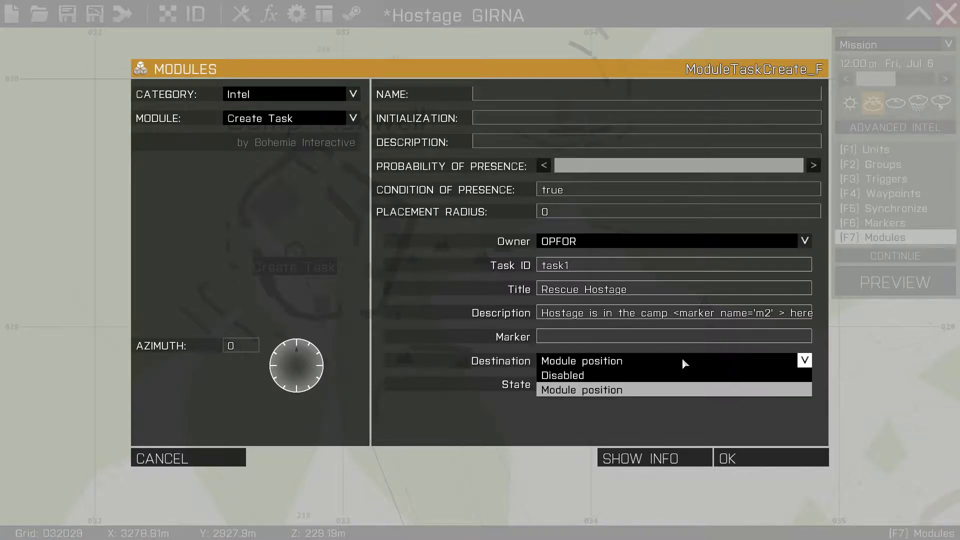
left_click(682, 360)
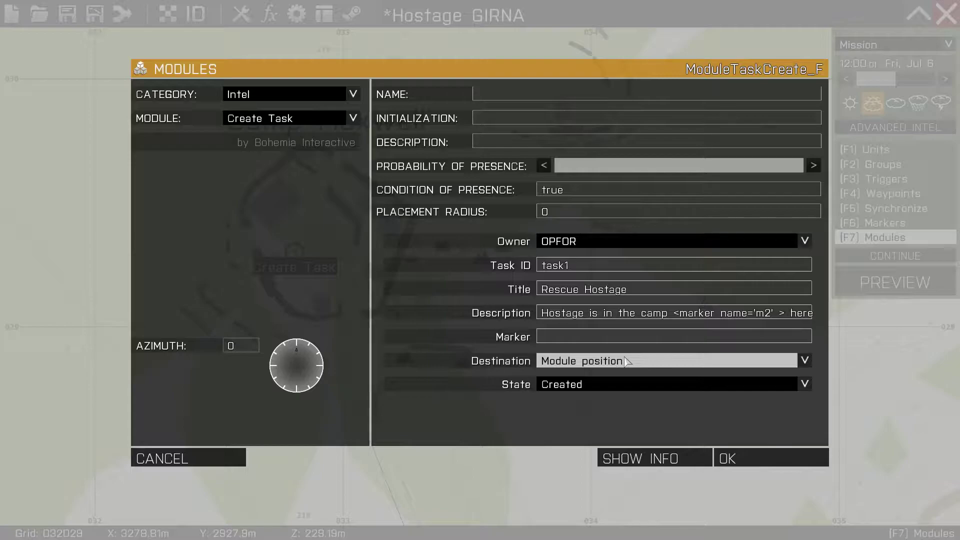
left_click(729, 458)
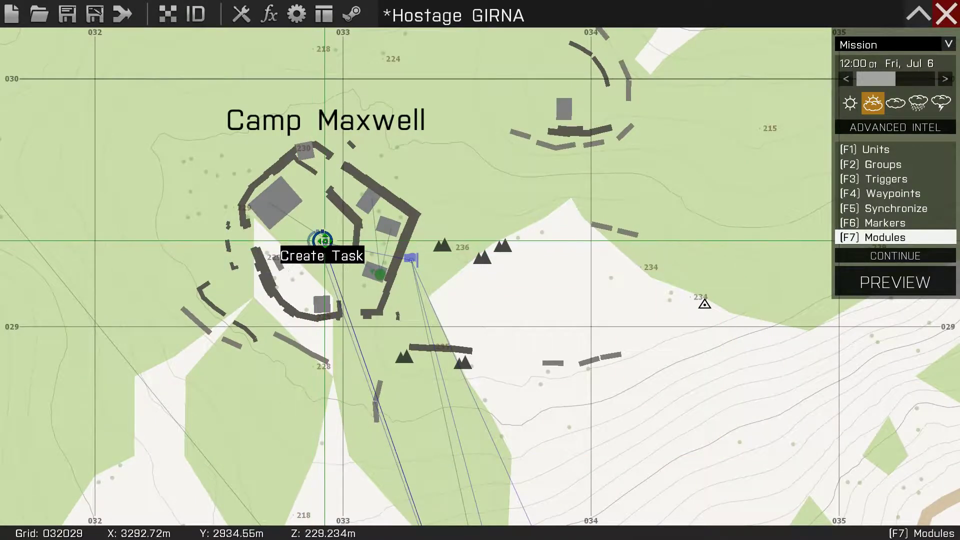
Preview the mission, inspect the Rescue Hostage task's destination on the map and return to the editor.
key("F6")
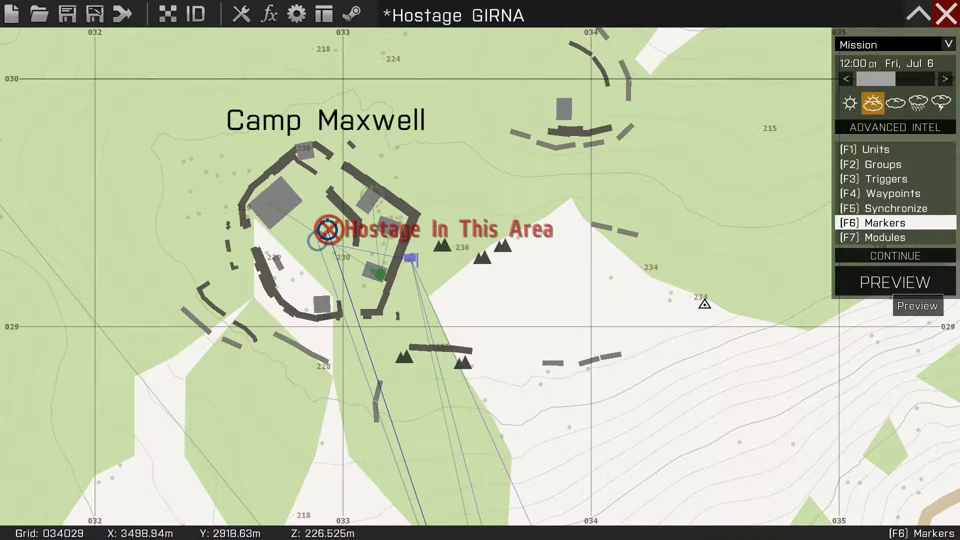
left_click(899, 284)
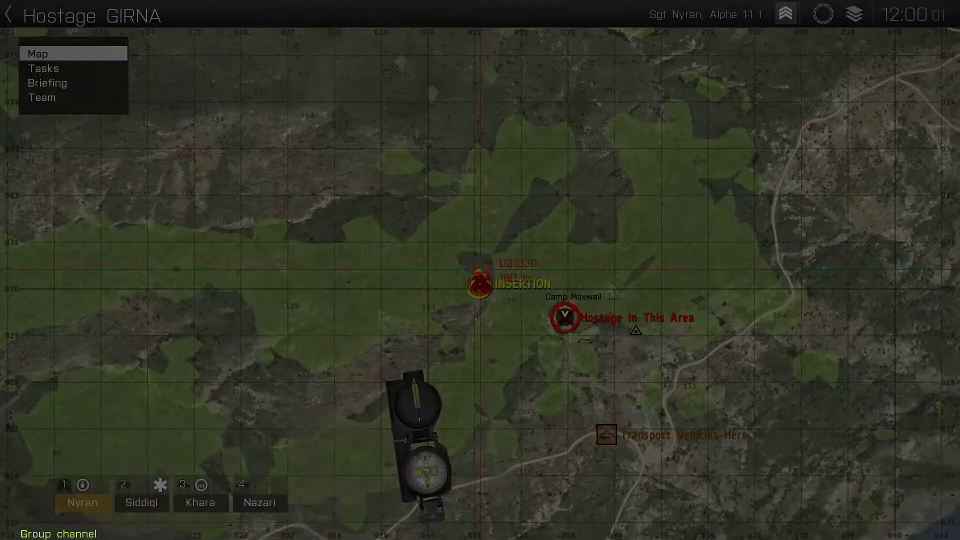
left_click(99, 69)
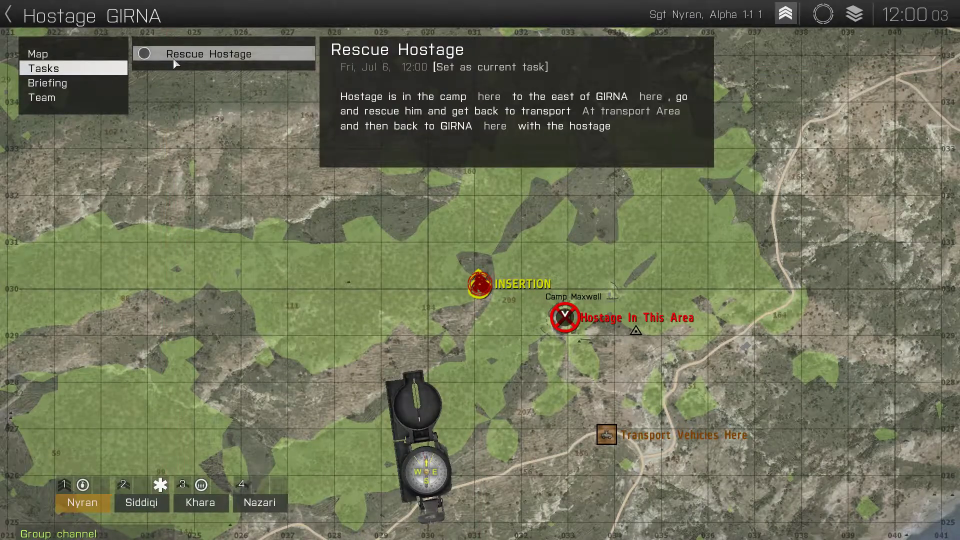
left_click(176, 56)
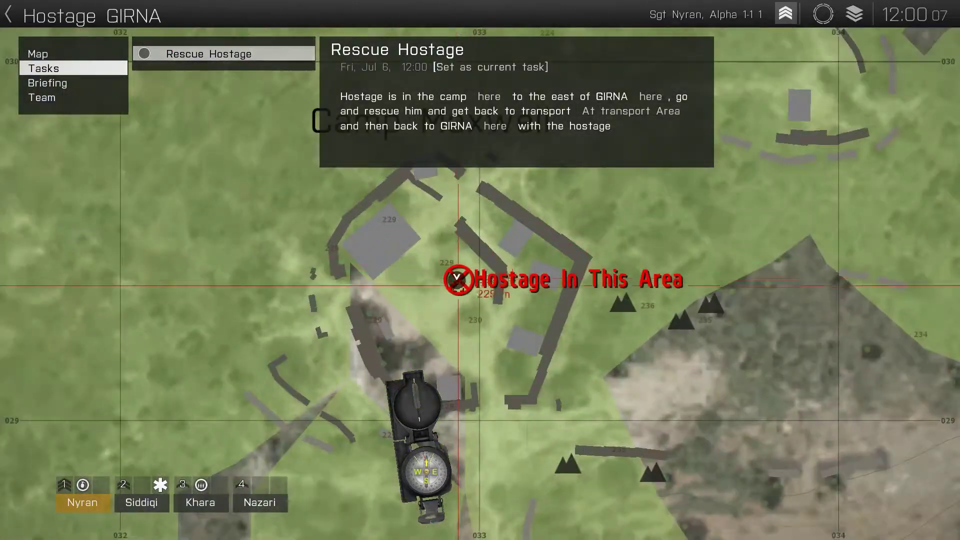
scroll(458, 286, "down", 5)
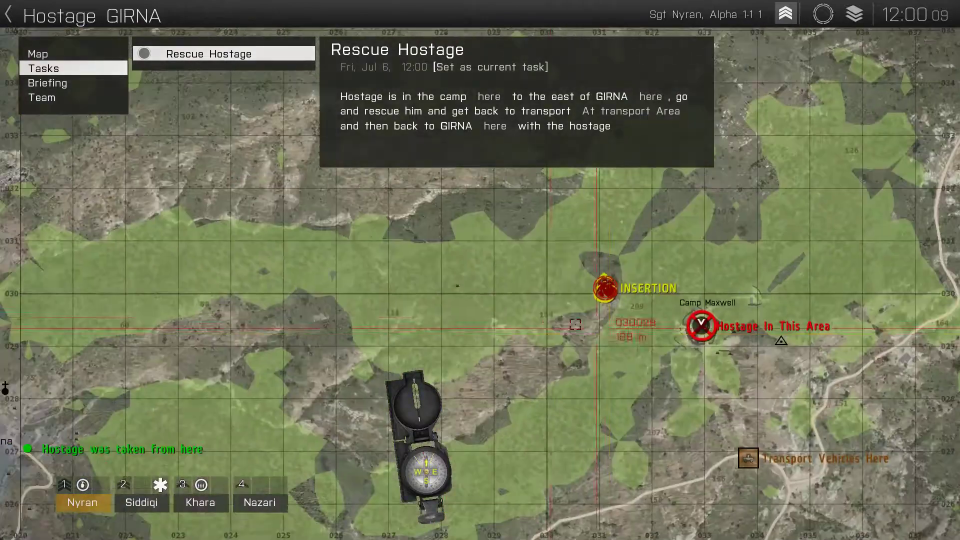
scroll(574, 324, "down", 3)
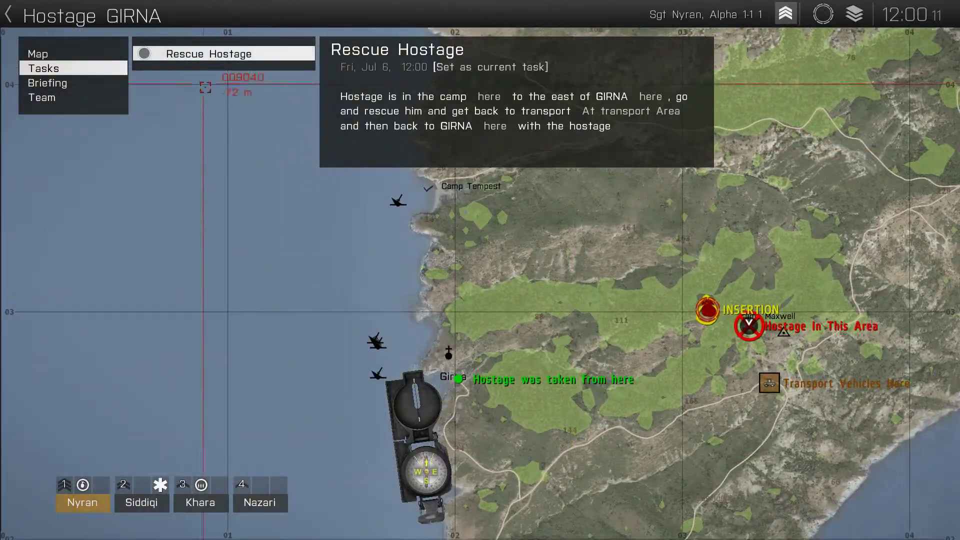
key("Escape")
key("Escape")
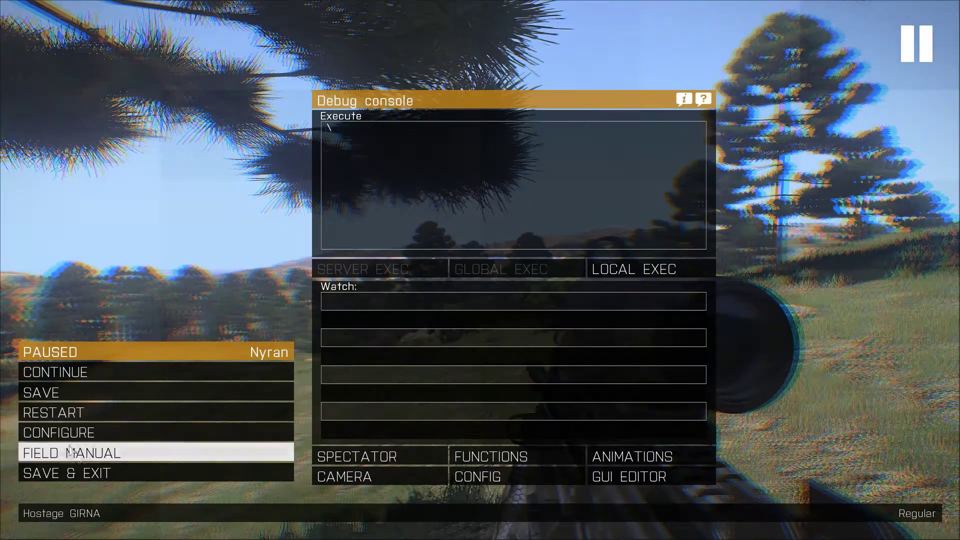
left_click(70, 473)
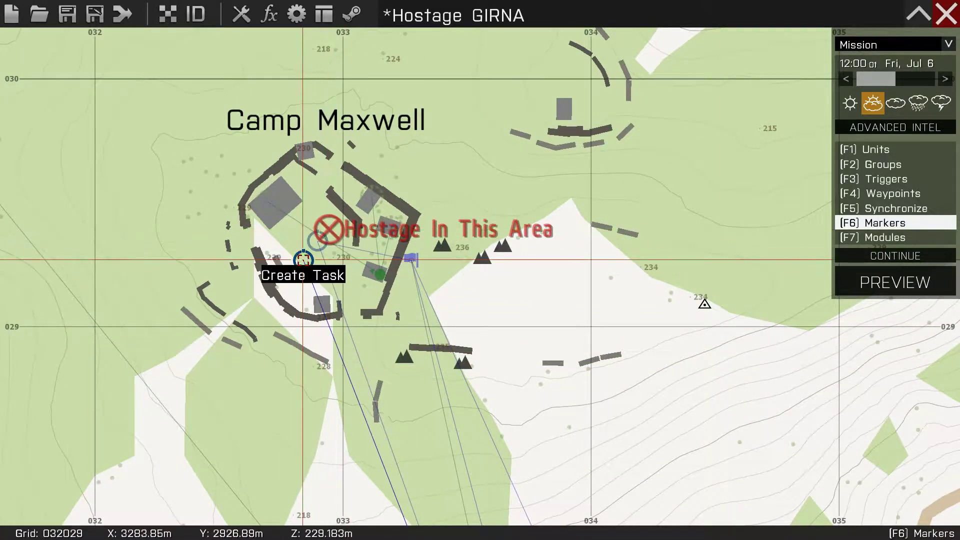
Set the Rescue Hostage task module's Destination to Disabled and confirm the module.
double_click(303, 259)
left_click(591, 361)
left_click(591, 373)
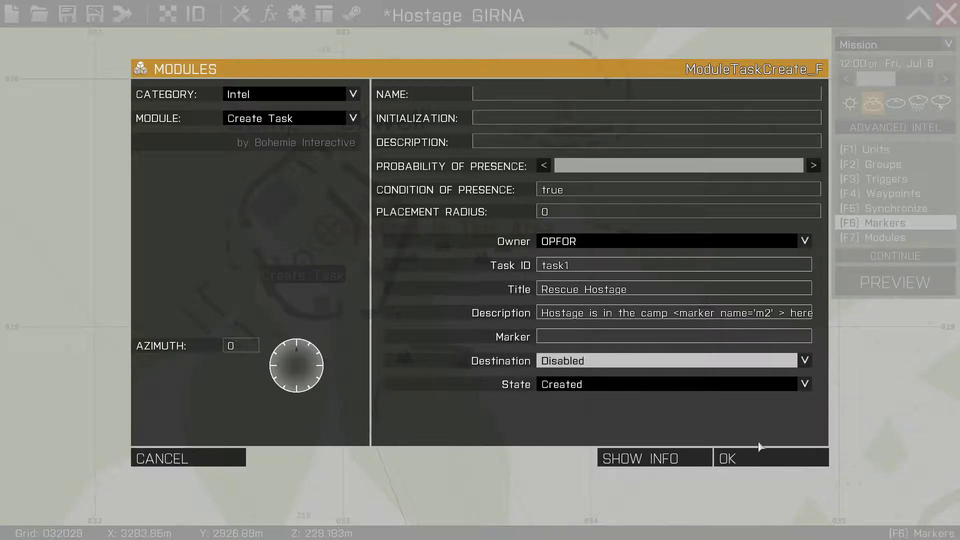
left_click(760, 456)
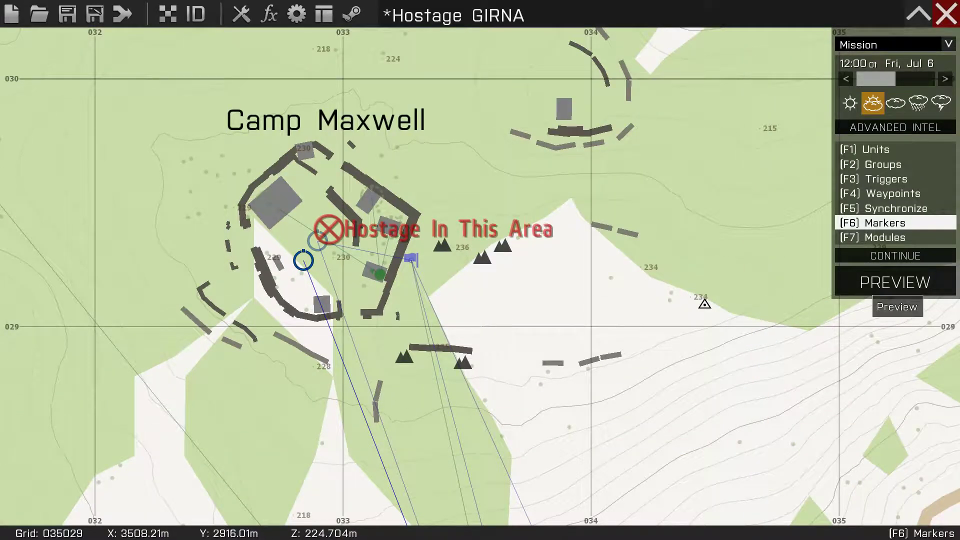
Preview the mission and follow the Rescue Hostage description's links to the camp, GIRNA, the transport area and GIRNA again.
left_click(907, 276)
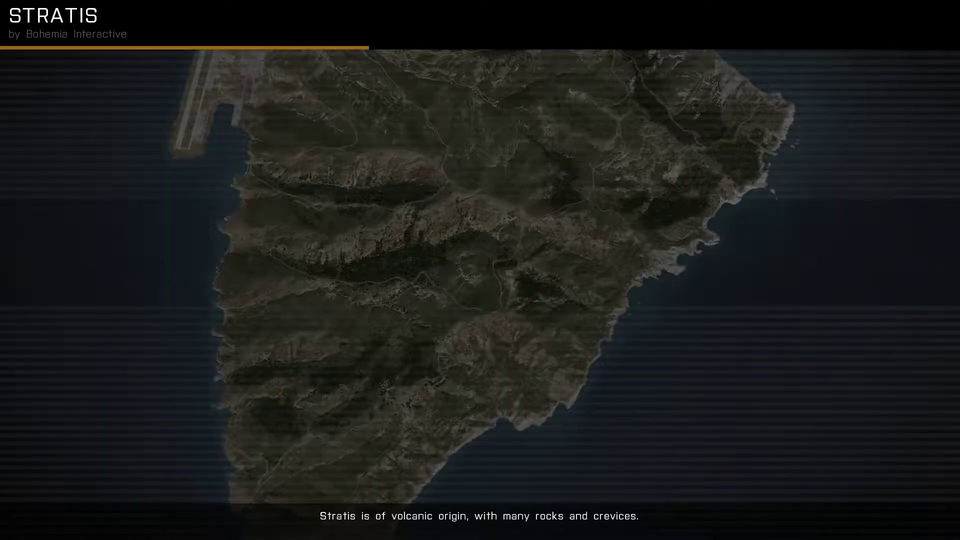
key("m")
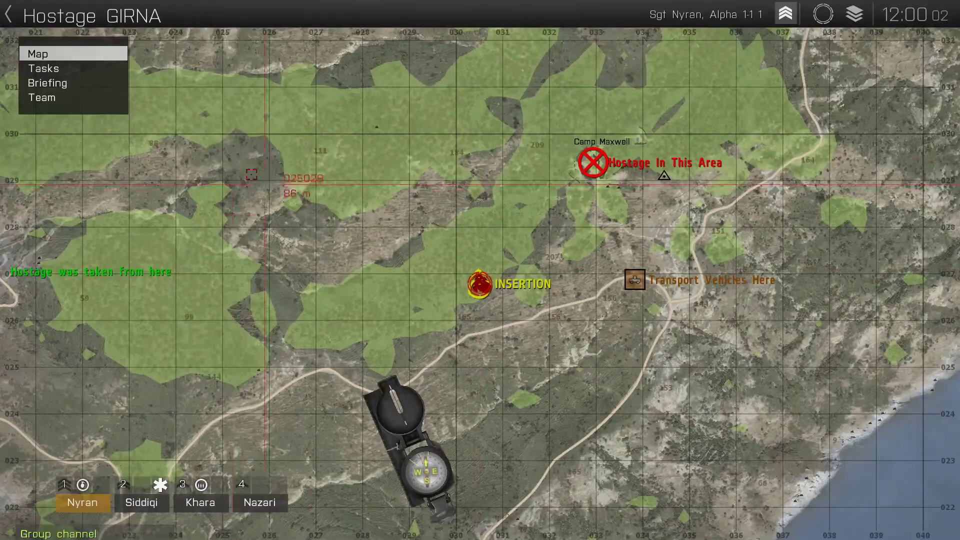
left_click(44, 68)
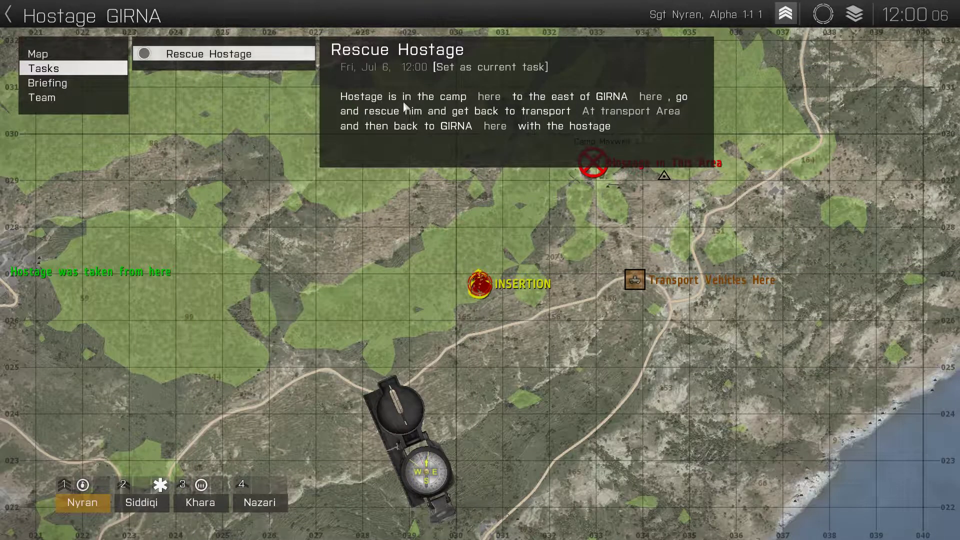
right_click_drag(396, 144, 436, 196)
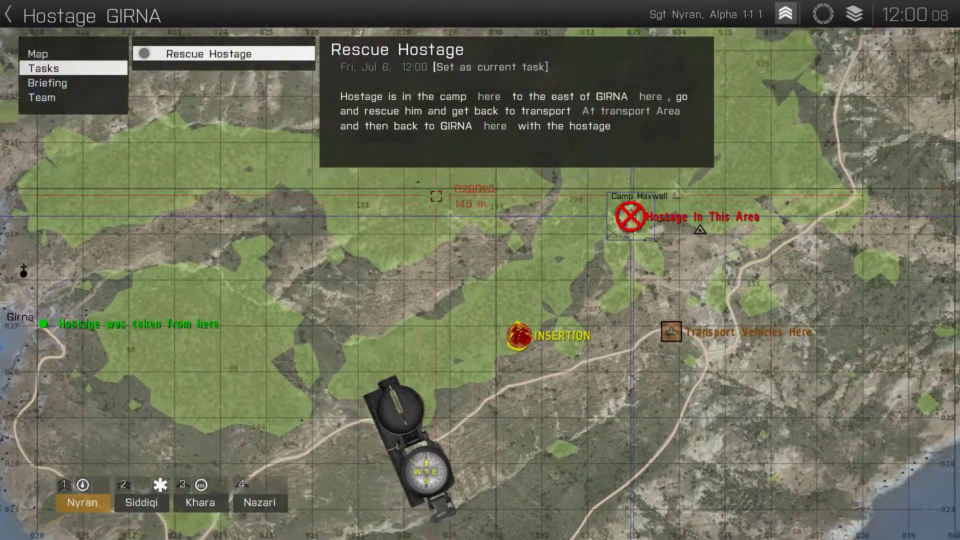
left_click(489, 96)
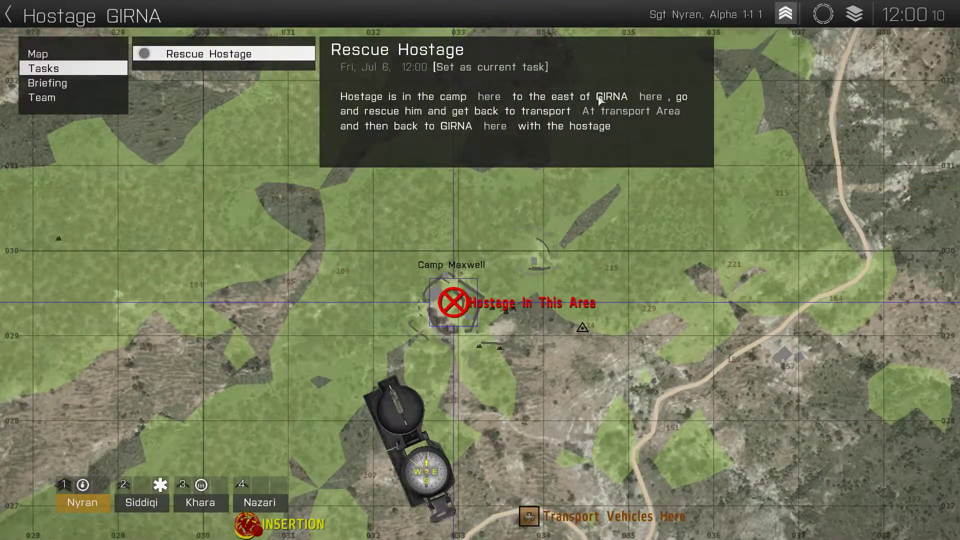
left_click(648, 98)
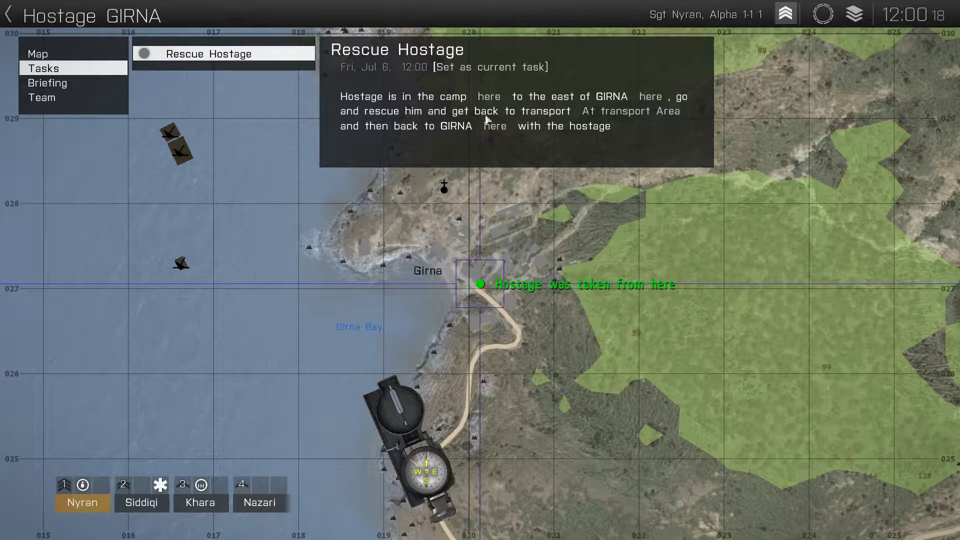
left_click(607, 116)
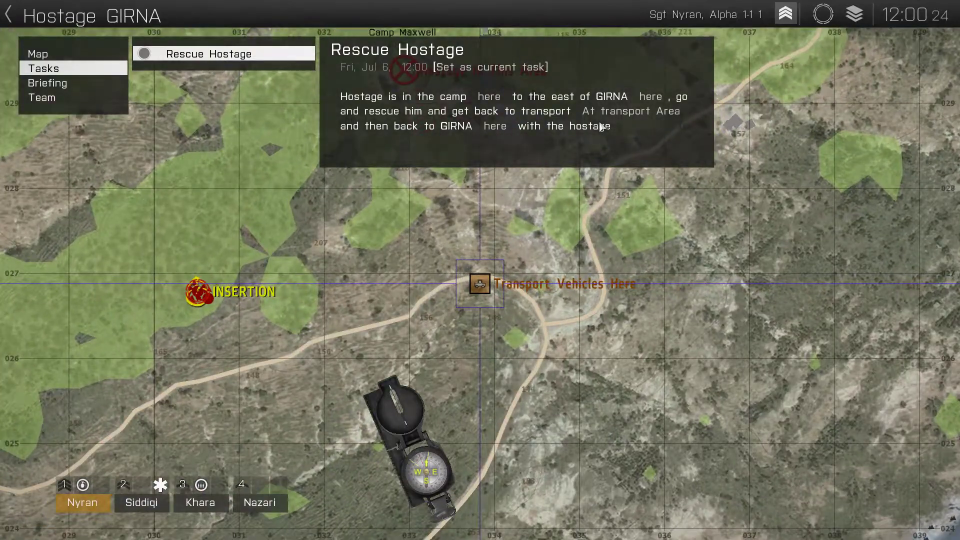
left_click(500, 130)
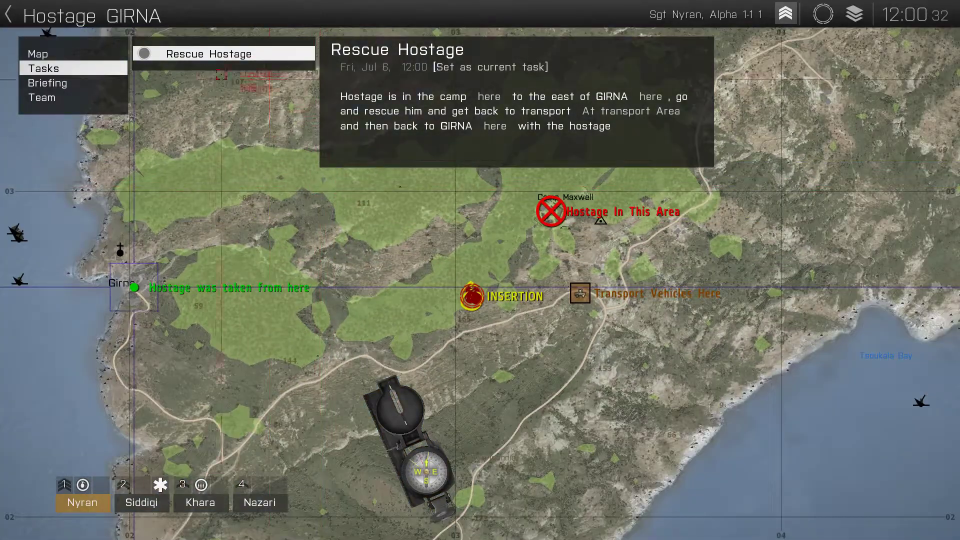
Retest each marker link in the Rescue Hostage description, ending back at the camp.
double_click(227, 64)
left_click(343, 110)
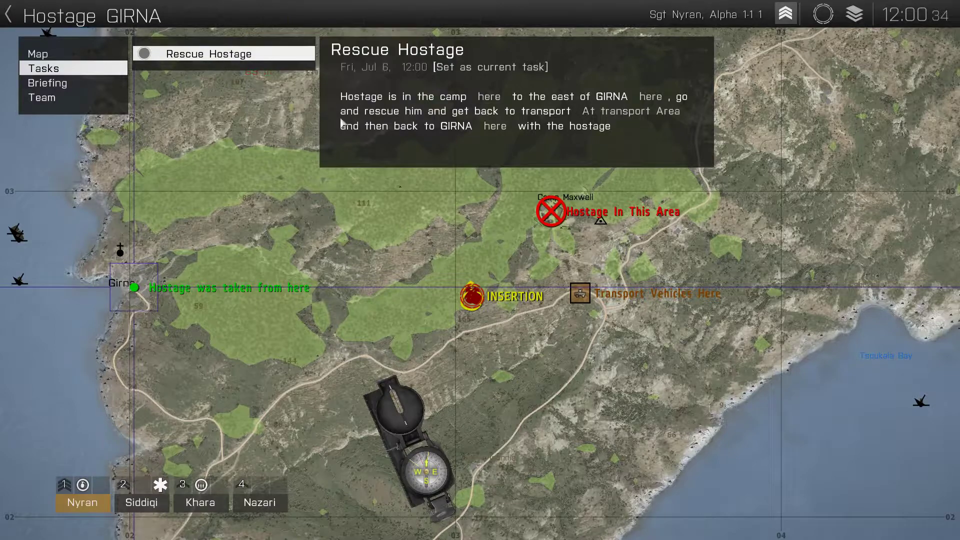
left_click(489, 97)
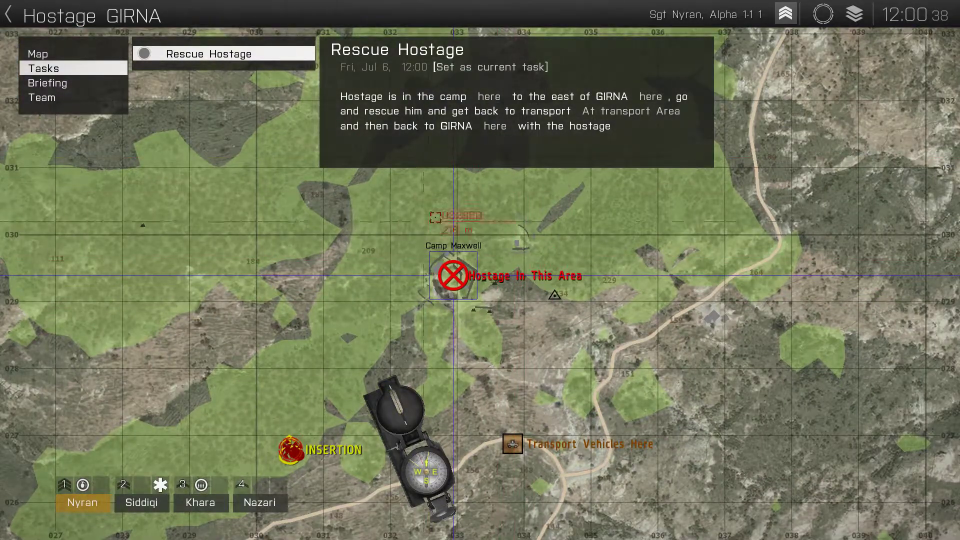
left_click(648, 98)
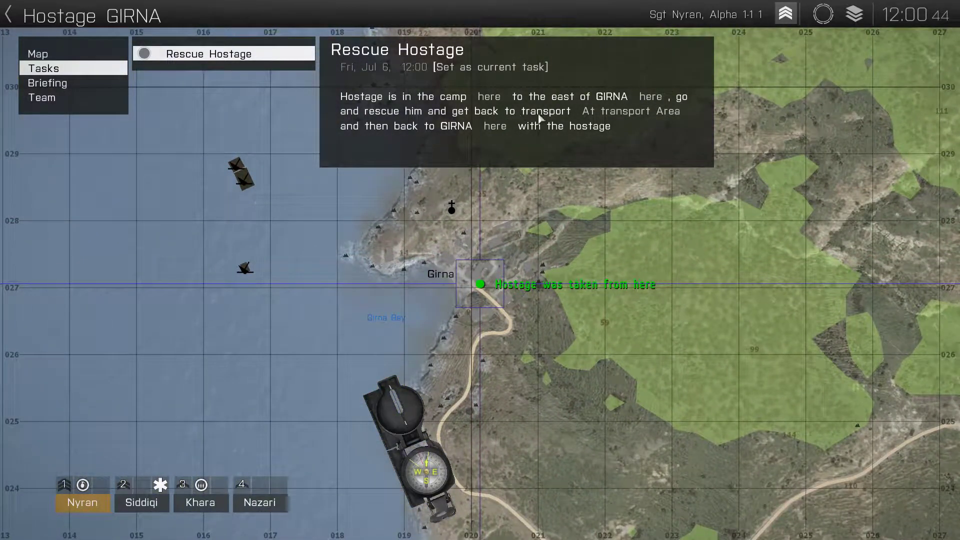
left_click(602, 112)
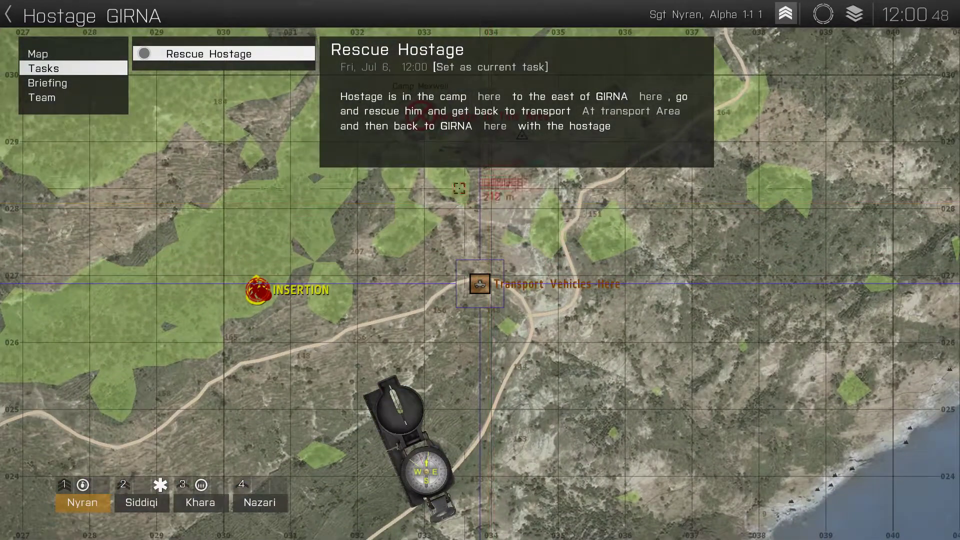
left_click(494, 131)
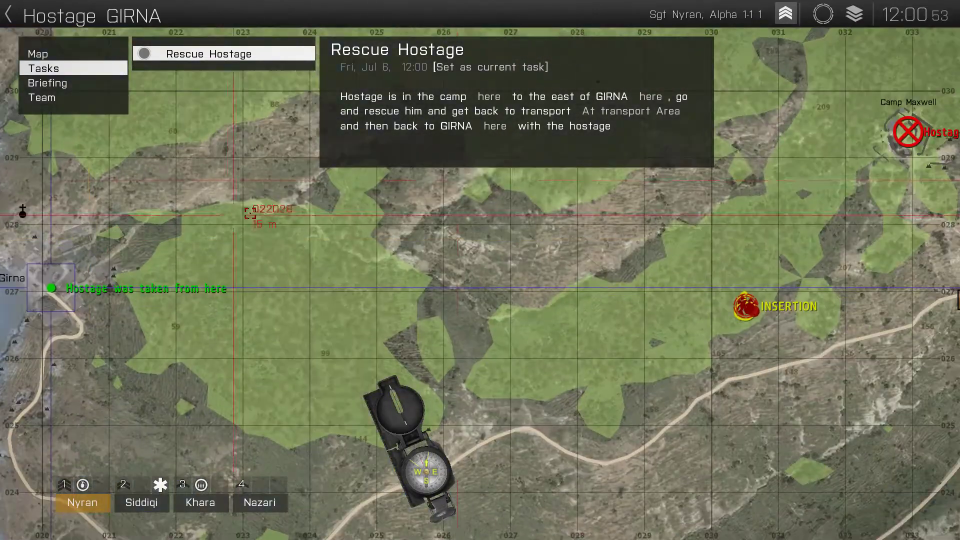
left_click(479, 98)
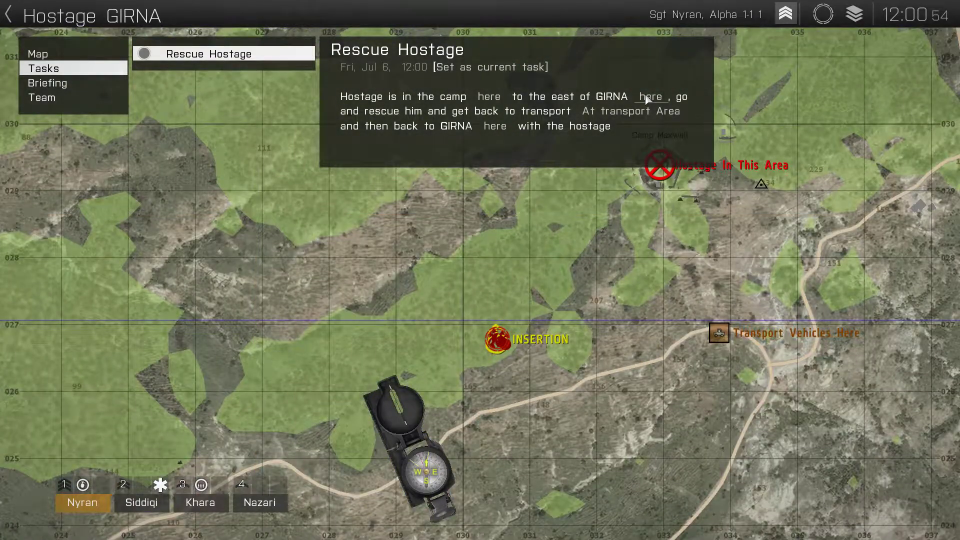
Leave the mission preview and open the Rescue Hostage Create Task module at Camp Maxwell.
key("m")
key("Escape")
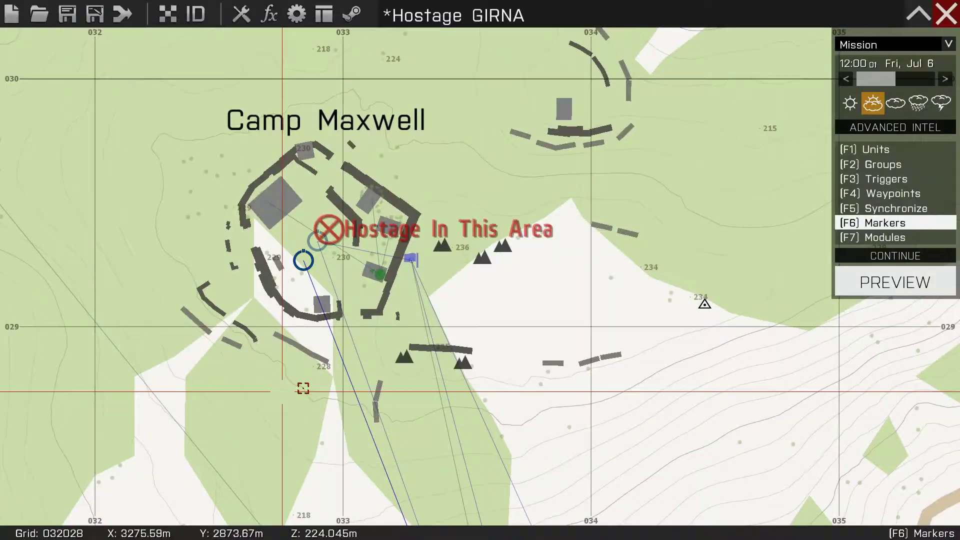
scroll(325, 263, "up", 2)
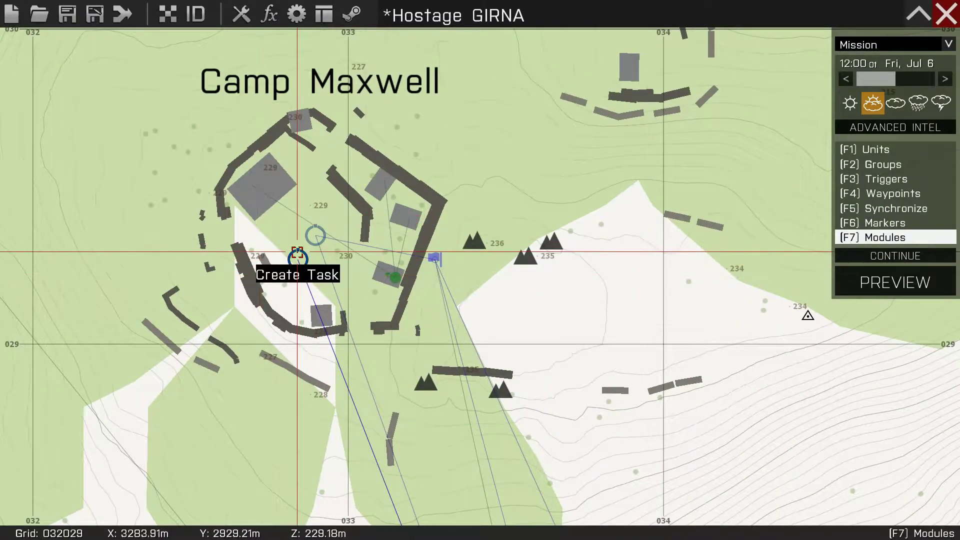
double_click(322, 277)
Change the text of the first GIRNA marker link in the task description to "Town Girna".
left_click(709, 314)
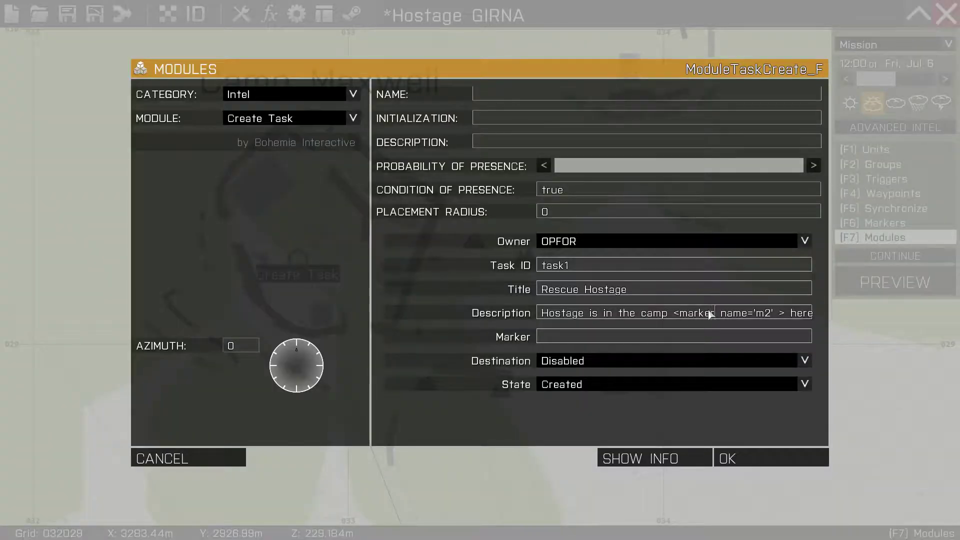
key("Right")
key("Right")
key("Right")
key("Right")
key("Right")
key("Right")
key("Right")
key("Right")
key("Right")
key("Right")
key("Right")
key("Right")
key("Right")
key("Right")
key("Right")
key("Right")
key("Right")
key("Right")
key("Right")
key("Right")
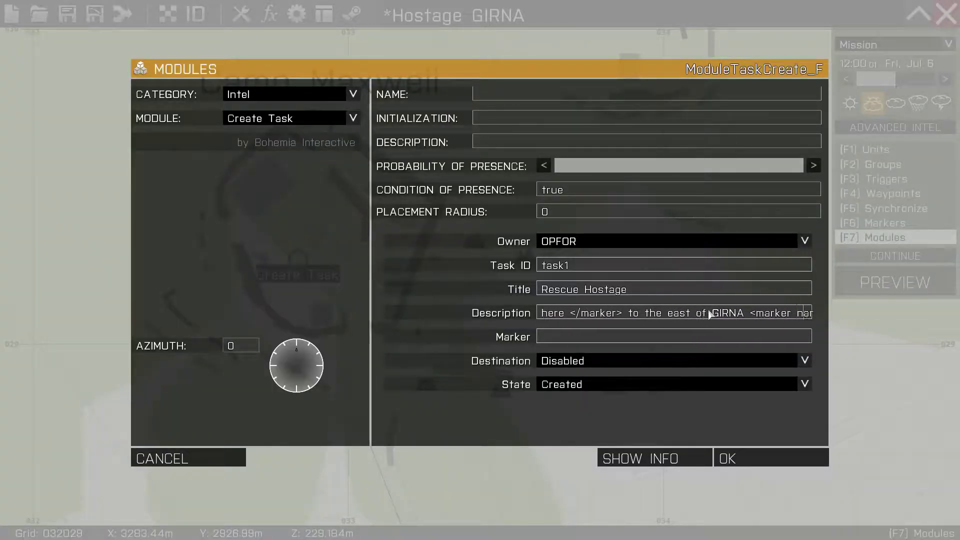
key("Right")
key("Right")
key("Right")
key("Right")
key("Right")
key("Right")
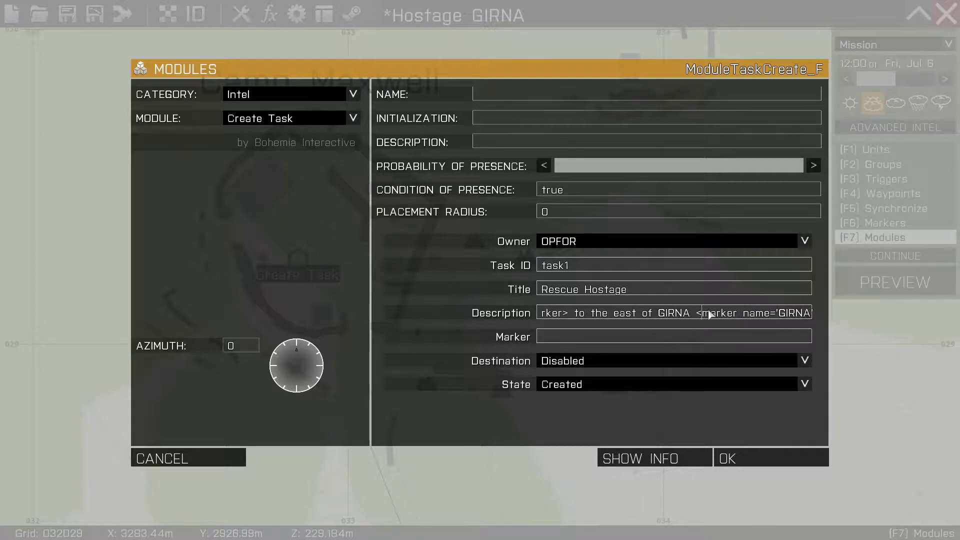
key("Right")
key("Right")
key("Right")
key("Right")
key("Right")
key("Right")
key("Right")
key("Right")
key("Right")
key("Right")
key("Right")
key("Right")
key("Right")
key("Right")
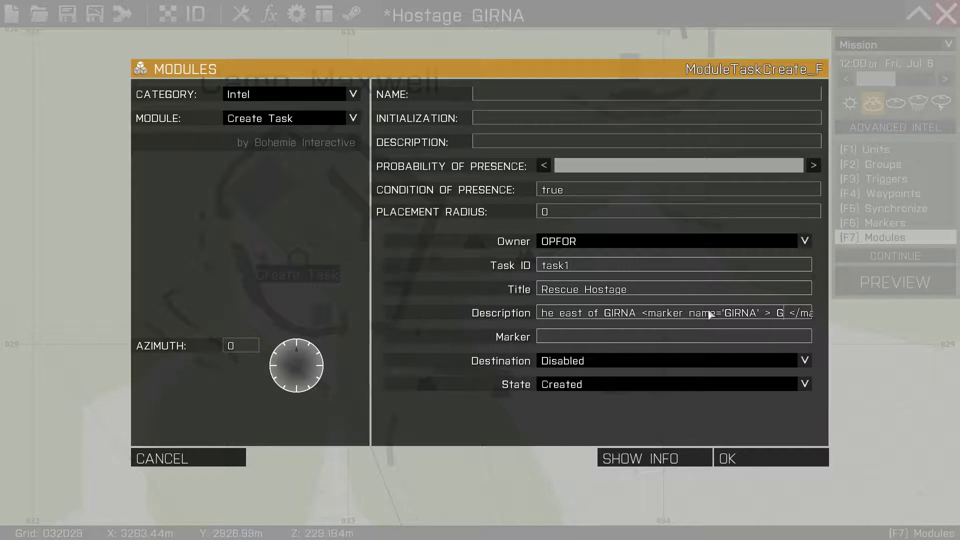
type("Town Girna")
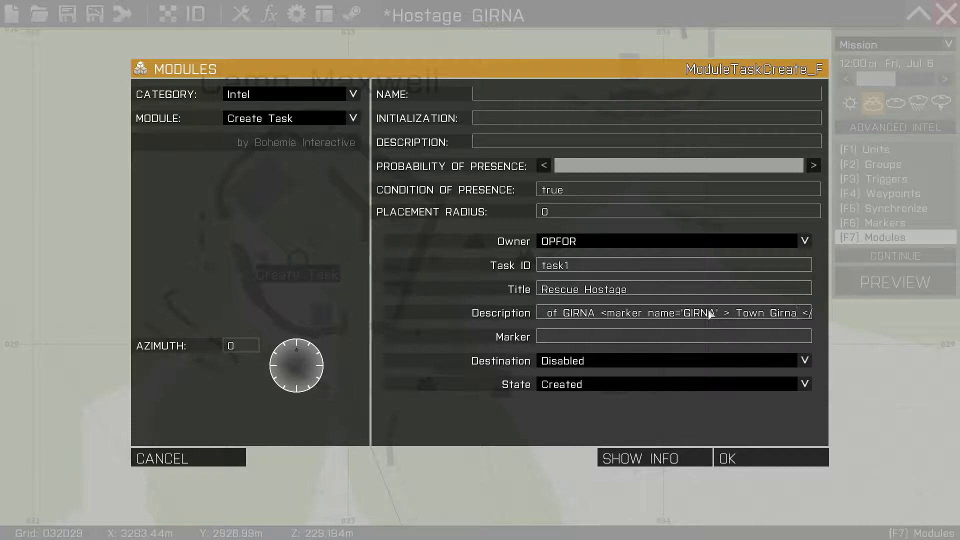
Replace "him" after "go and rescue" in the description with "the hostage at camping site".
key("Right")
key("Right")
key("Right")
key("Right")
key("Right")
key("Right")
key("Right")
key("Right")
key("Right")
key("Right")
key("Right")
key("Right")
key("Right")
key("Right")
key("Right")
key("Right")
key("Right")
key("Right")
key("Right")
key("Right")
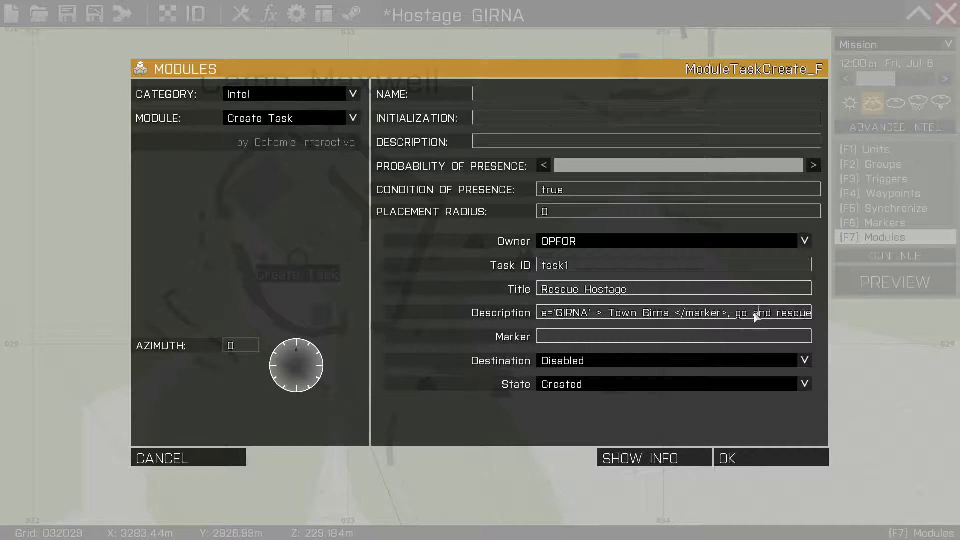
key("Right")
key("Right")
key("Right")
key("Right")
key("Right")
key("Right")
key("Right")
key("Right")
key("Right")
key("Right")
key("Right")
key("Right")
key("Right")
key("Right")
key("Right")
key("Right")
key("Right")
key("Right")
key("Right")
key("Right")
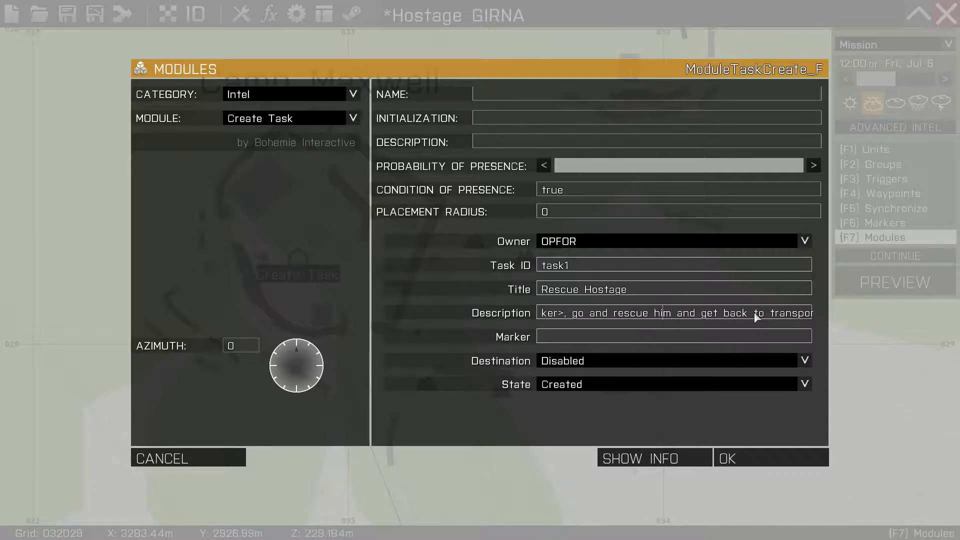
key("Delete")
key("BackSpace")
key("BackSpace")
type("the s")
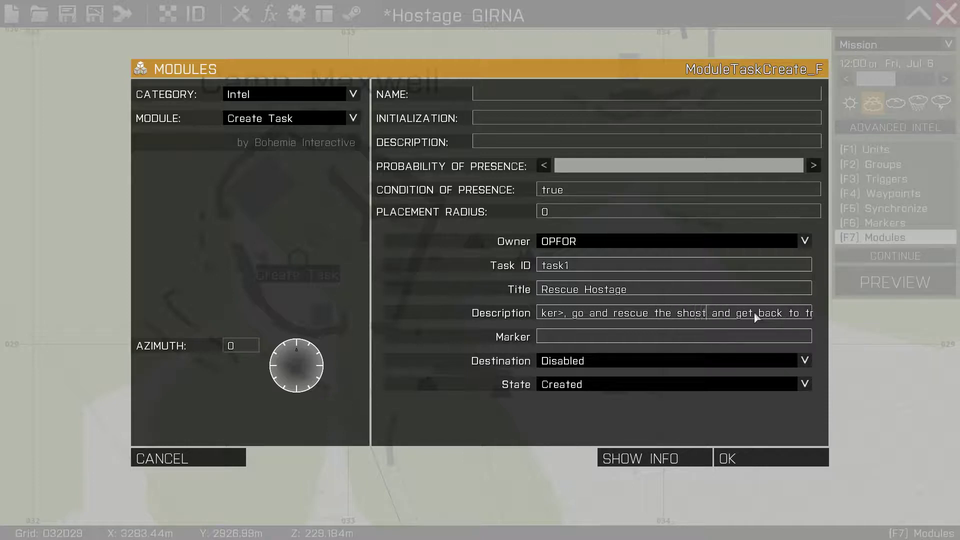
type(" hos")
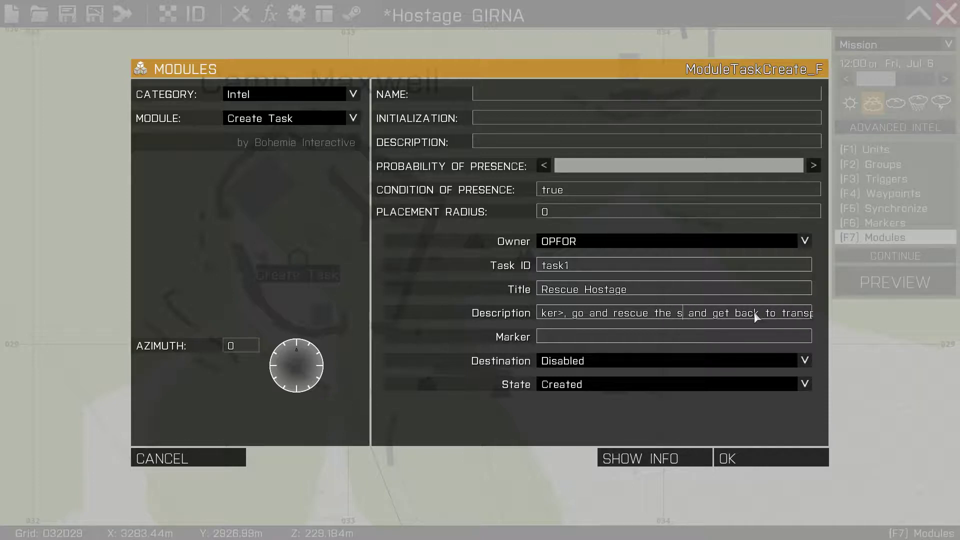
key("BackSpace")
type("hostage at ca")
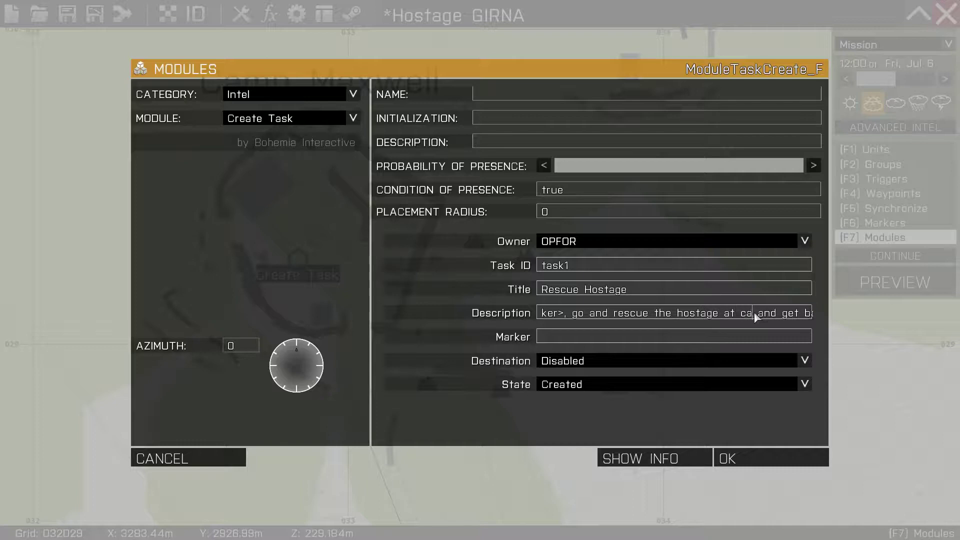
type("site")
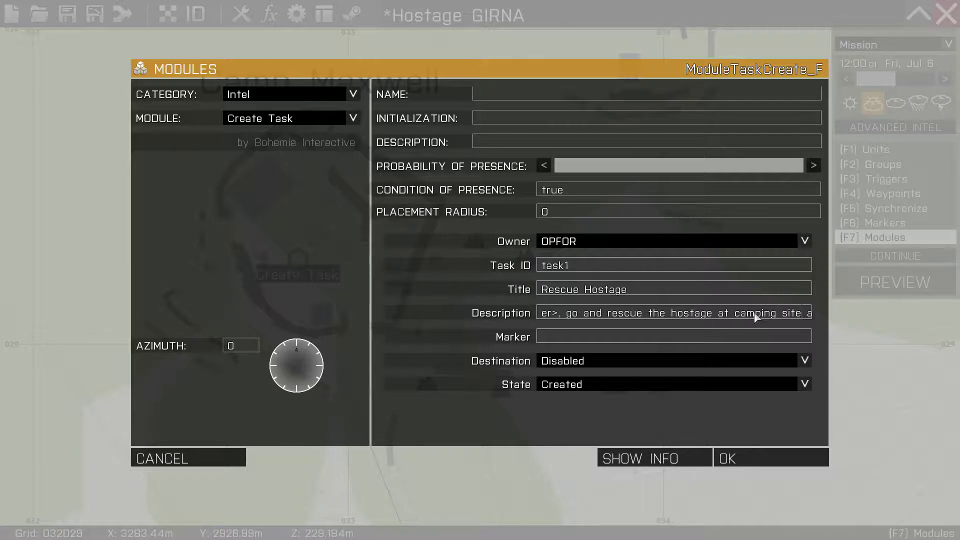
Replace the word GIRNA before the description's last marker link with "Evac Point".
type(" and get back to transport <ma")
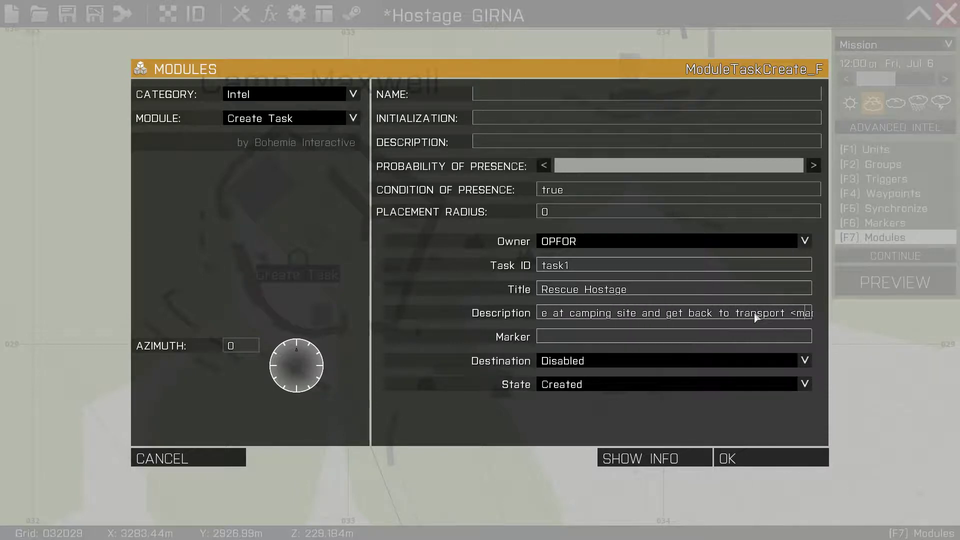
type("rker name='vehicle' > At transport Area </mark")
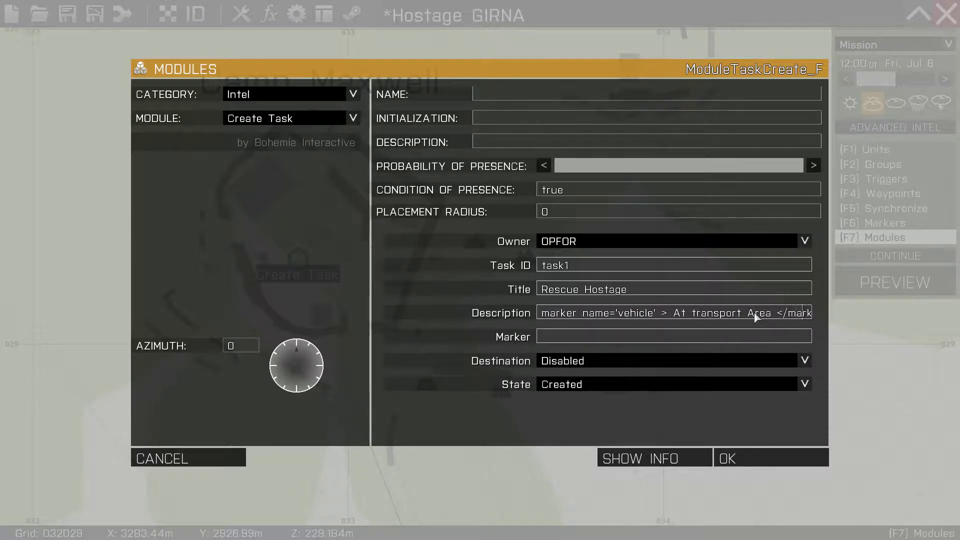
type("er> and then back to GIRNA <marker name='GIRNA' > here </marker> with")
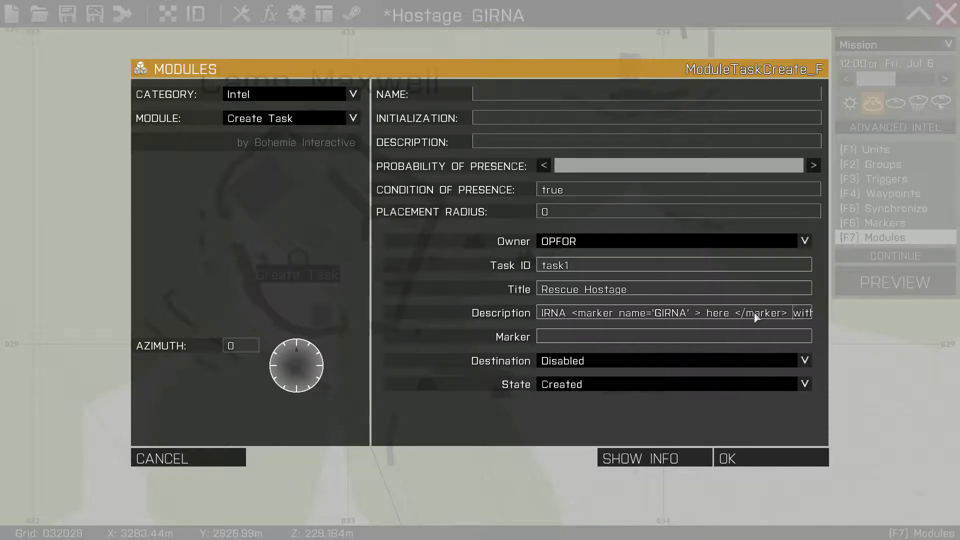
key("Left")
key("Left")
key("Left")
key("Left")
key("Left")
key("Left")
key("Left")
key("Left")
key("Left")
key("Left")
key("Left")
key("Left")
key("Left")
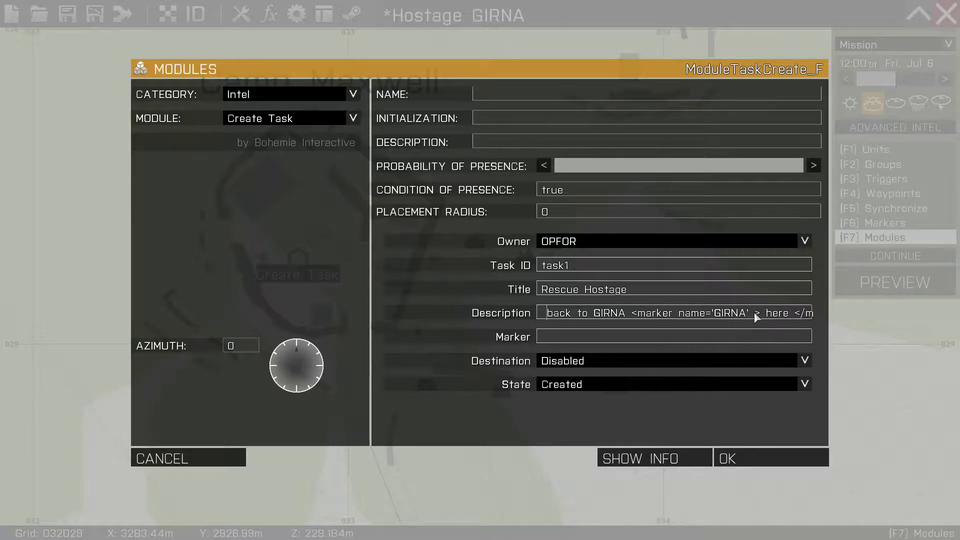
key("Delete")
key("BackSpace")
key("BackSpace")
key("BackSpace")
key("BackSpace")
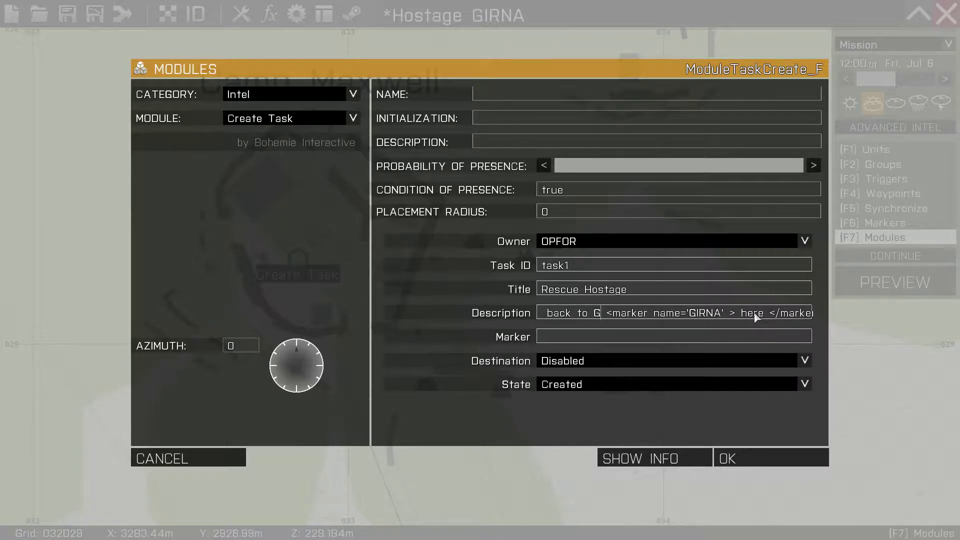
type("Evac point")
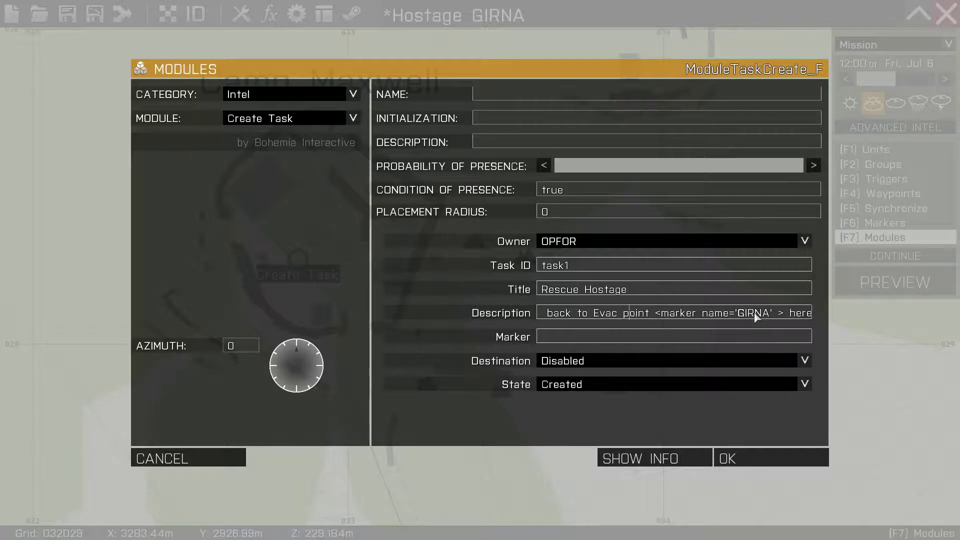
key("BackSpace")
type("P")
Replace "back" before "to Evac Point" with "get" so the description reads "and then get to Evac Point".
key("Left")
key("Left")
key("Left")
key("Left")
key("Left")
key("BackSpace")
key("Left")
key("Left")
key("Left")
key("Left")
key("Left")
key("Left")
key("Left")
key("Left")
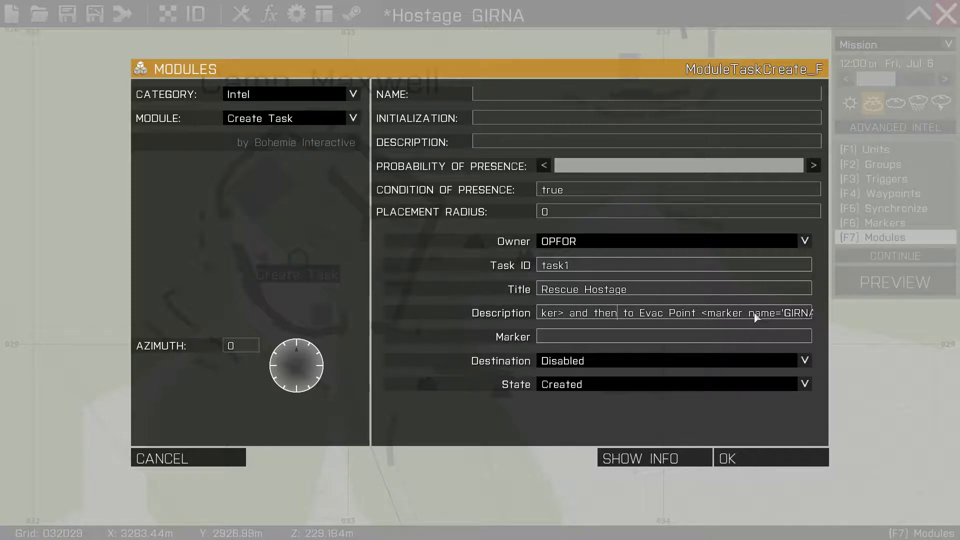
type("get")
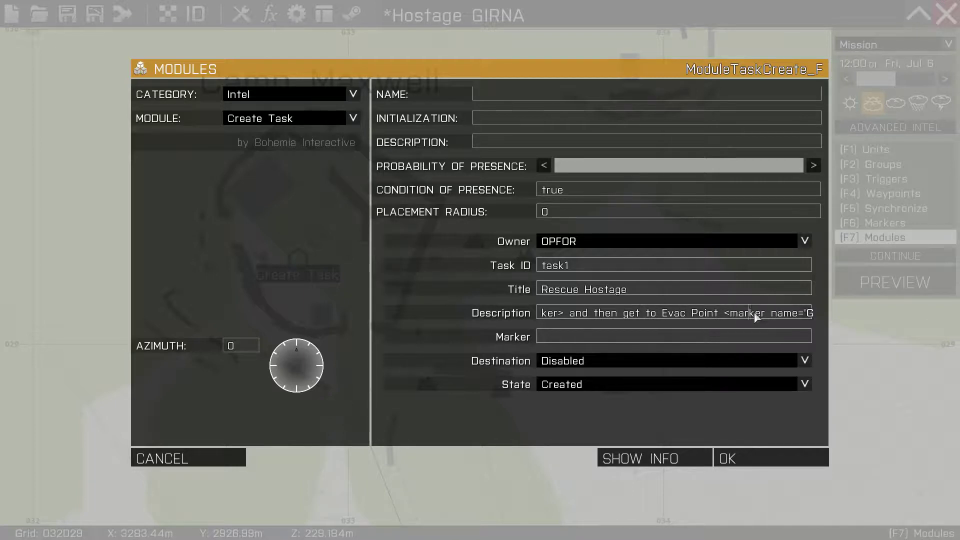
Extend the end of the task description with "and then we'll help escort hostage back to GIRNA." and apply the module changes.
key("Right")
key("Right")
key("Right")
key("Right")
key("Right")
key("Right")
key("Right")
key("Right")
key("Right")
key("Right")
key("Right")
key("Right")
key("Right")
key("Right")
key("Right")
key("Right")
key("Right")
key("Right")
key("Right")
key("Right")
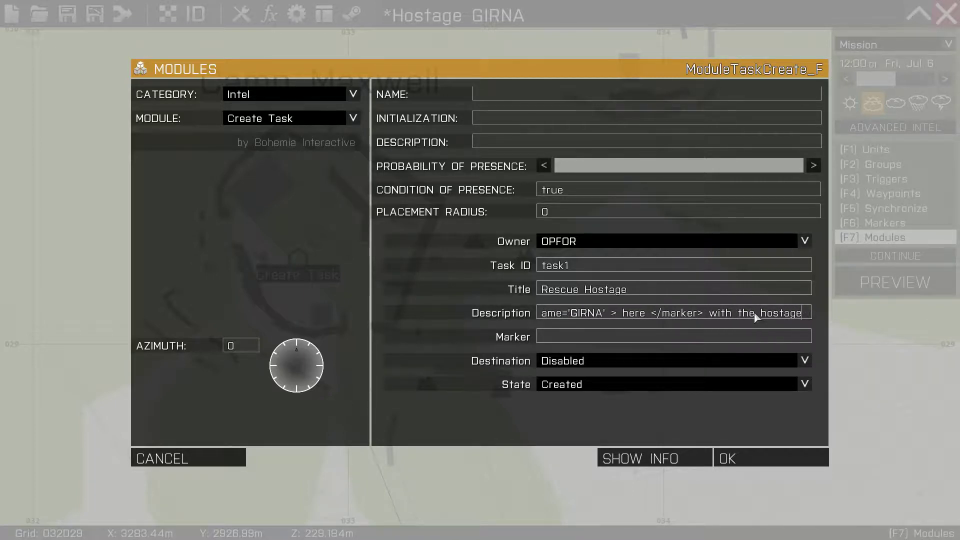
key("Right")
key("Right")
key("Right")
key("Right")
key("Right")
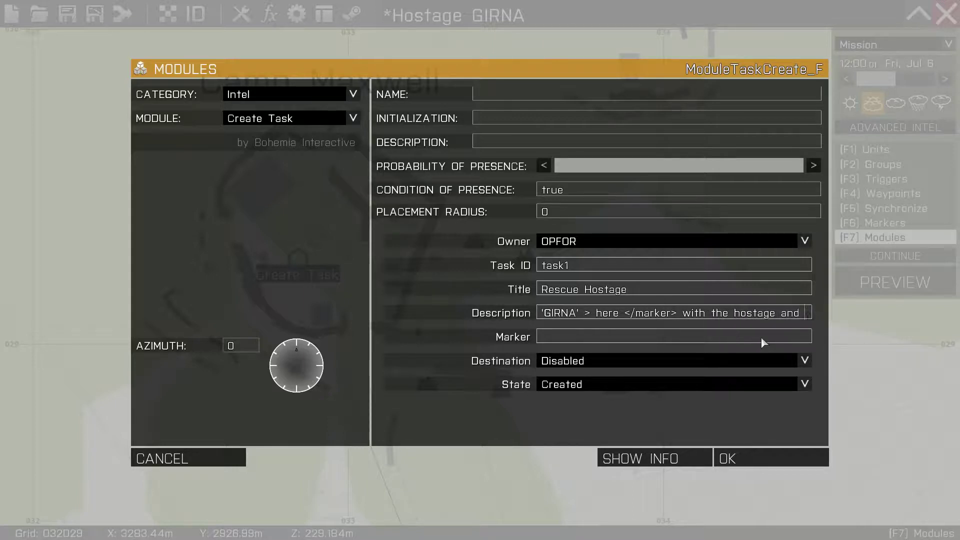
type("then we'")
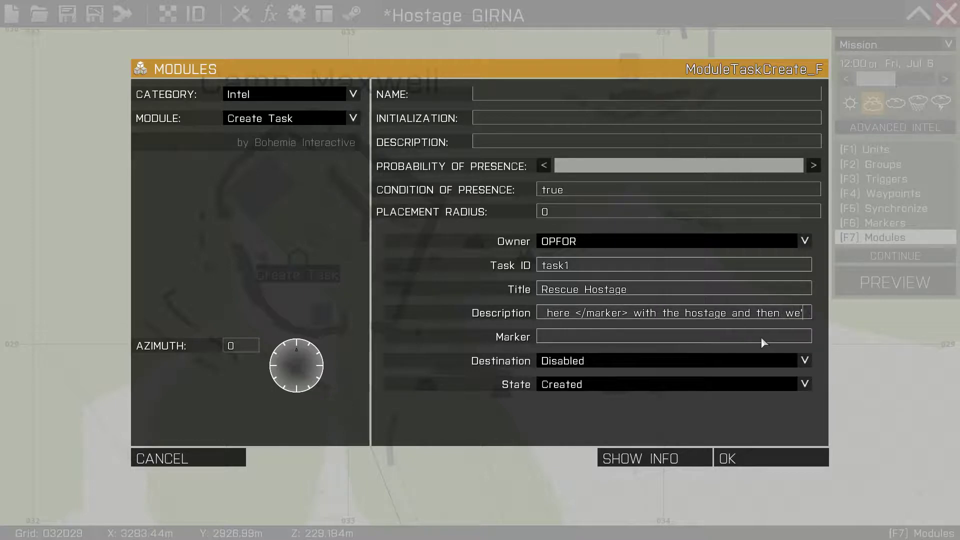
type("ll es")
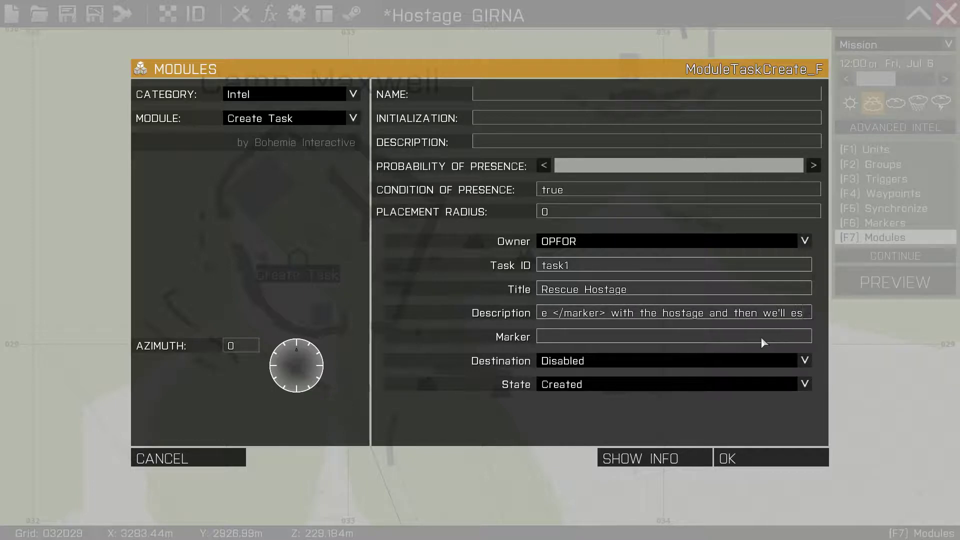
key("BackSpace")
key("BackSpace")
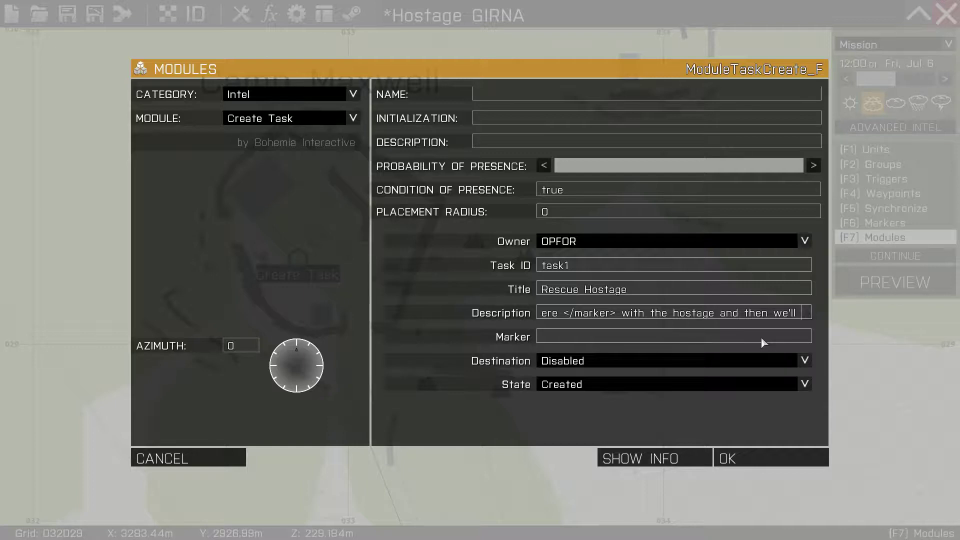
type("he")
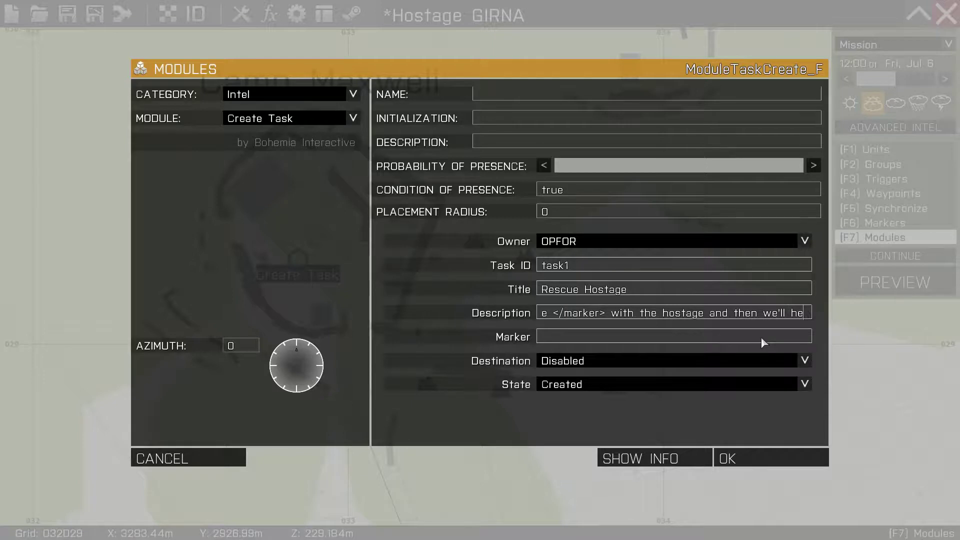
type("lp escort hos")
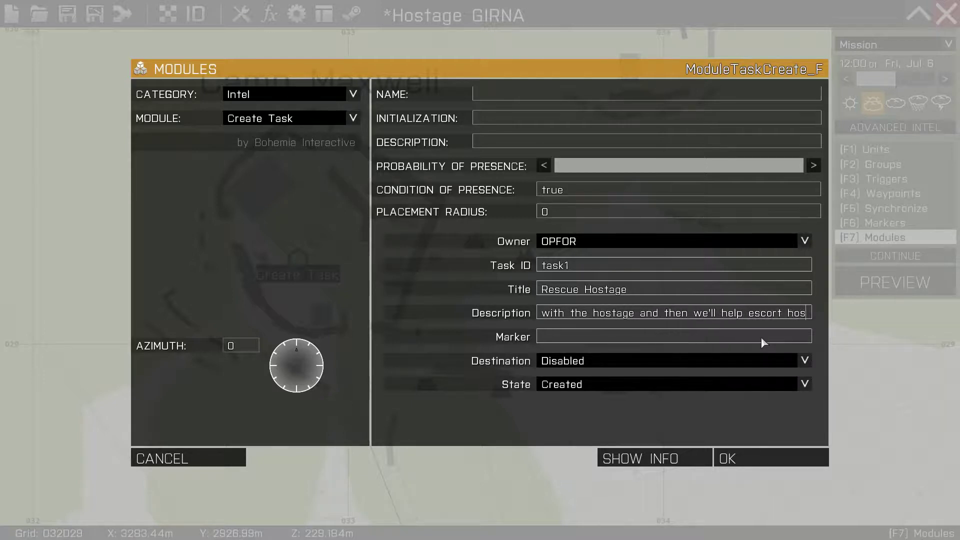
type("tage back to GIRNA.")
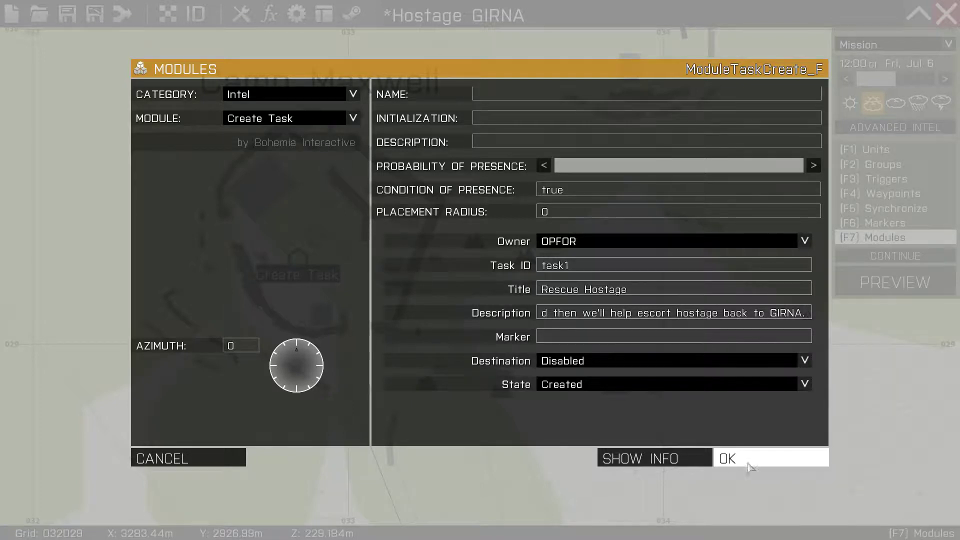
left_click(747, 465)
Create a marker named Evac1 near the road junction at grid 023022 with the text "Evac Point here".
scroll(540, 347, "down", 6)
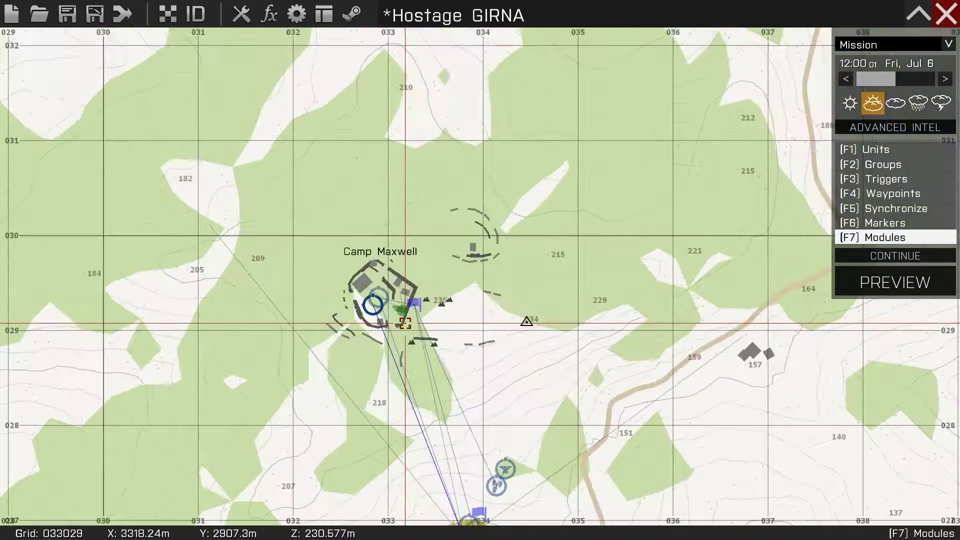
scroll(420, 359, "up", 5)
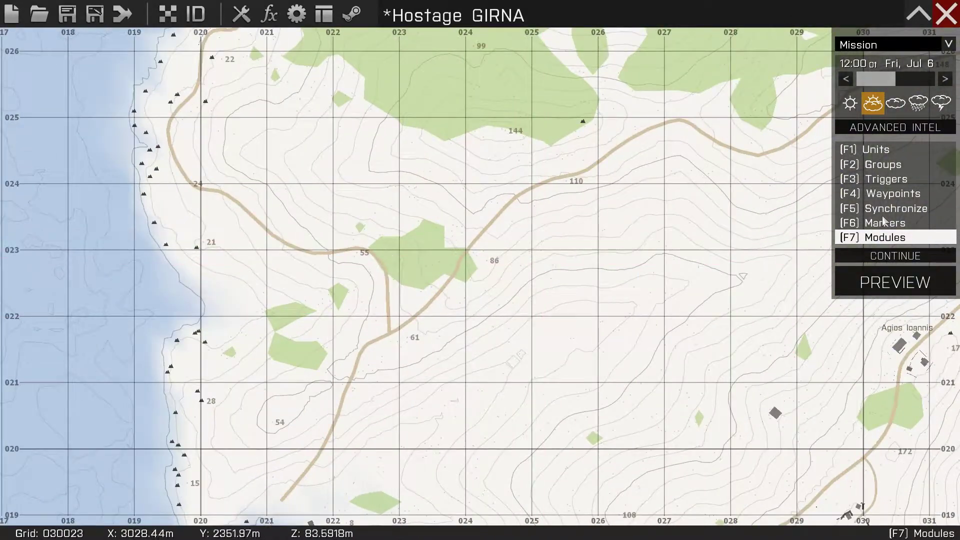
key("F6")
scroll(400, 330, "up", 2)
double_click(412, 306)
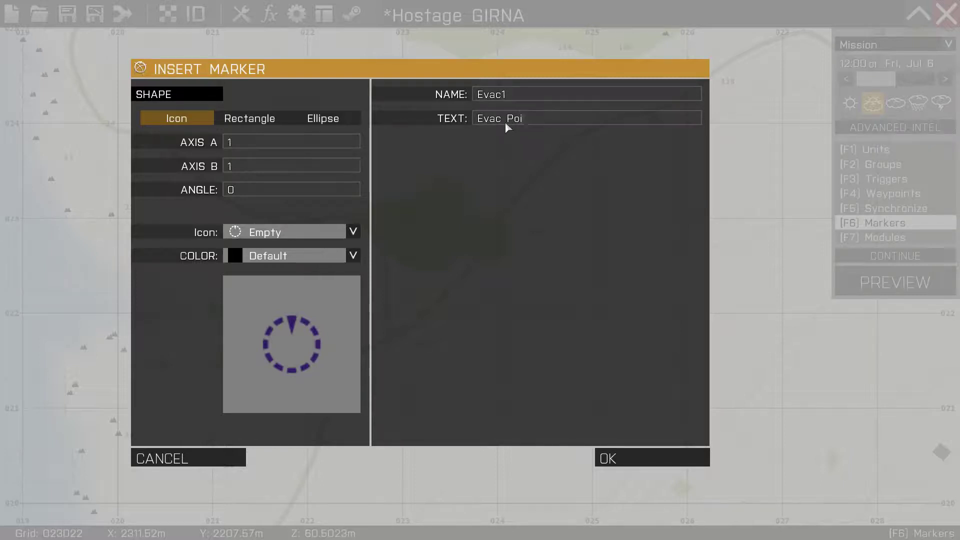
type("nt here")
Give the Evac1 marker the OPFOR color and the Join icon, and place it on the map.
left_click(295, 257)
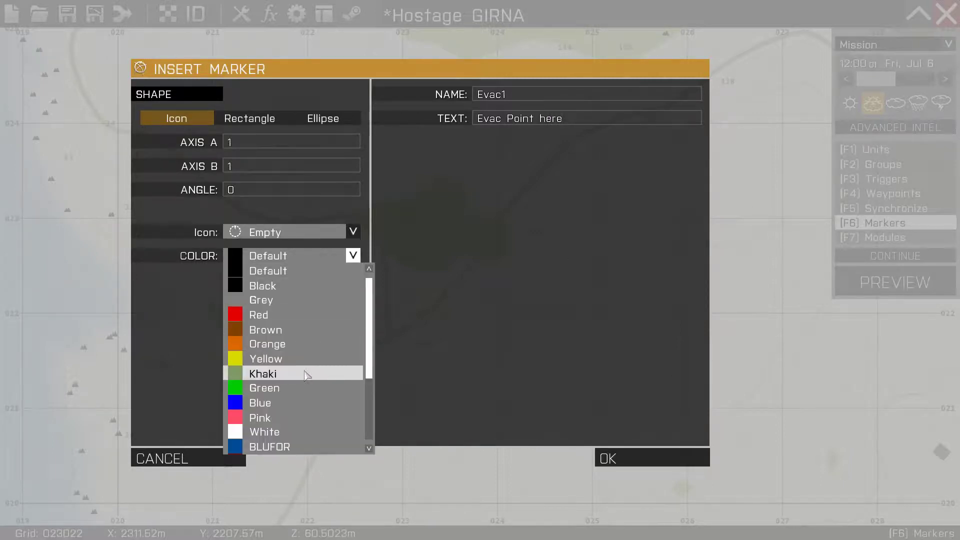
scroll(300, 380, "down", 2)
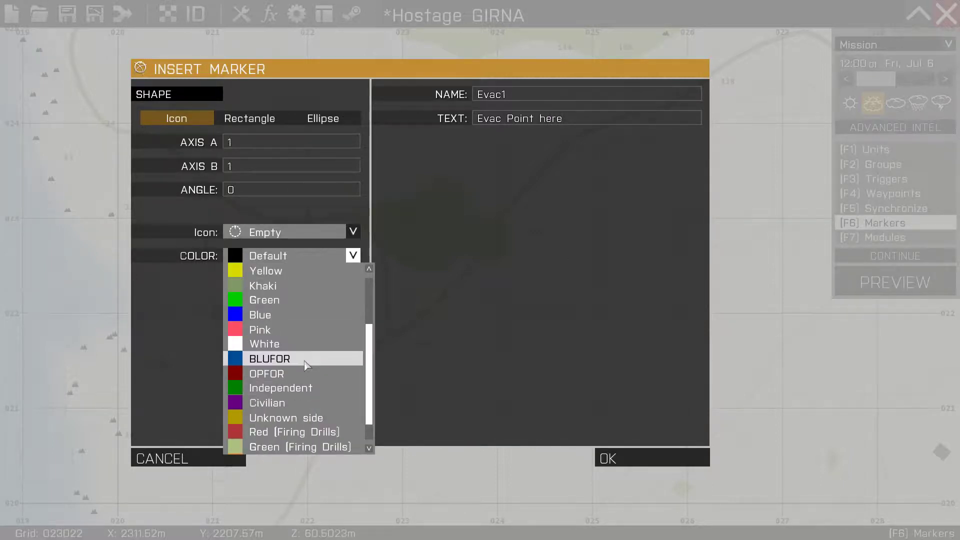
scroll(306, 360, "down", 2)
left_click(306, 346)
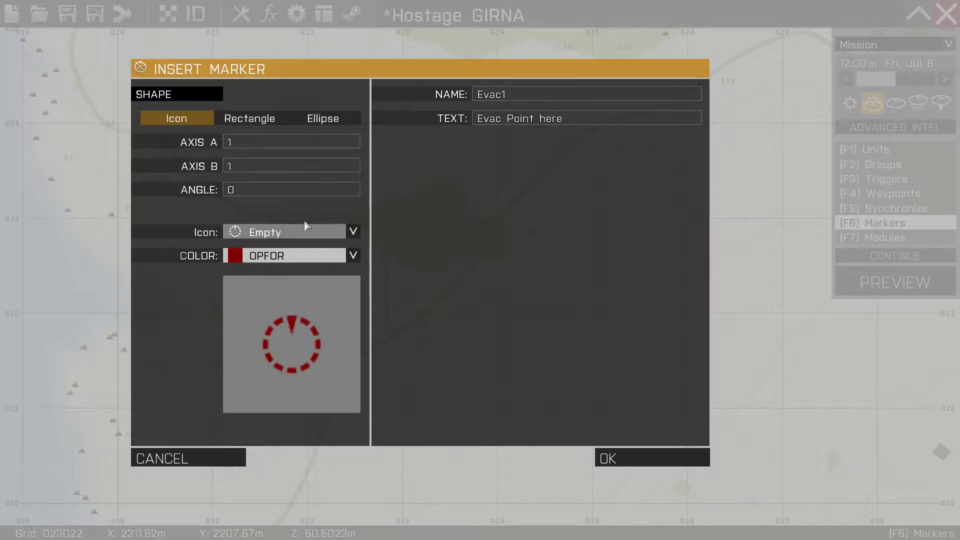
left_click(305, 229)
left_click_drag(409, 262, 413, 284)
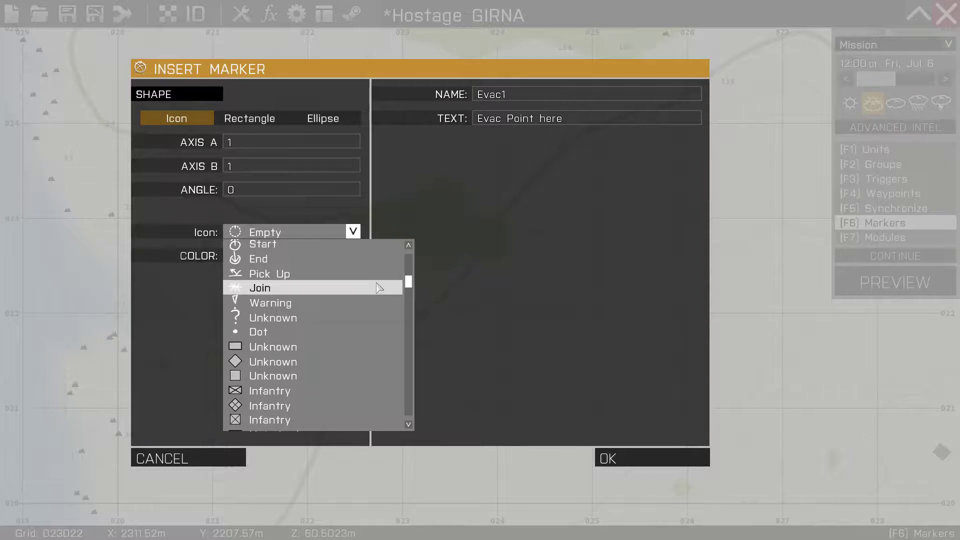
left_click(324, 288)
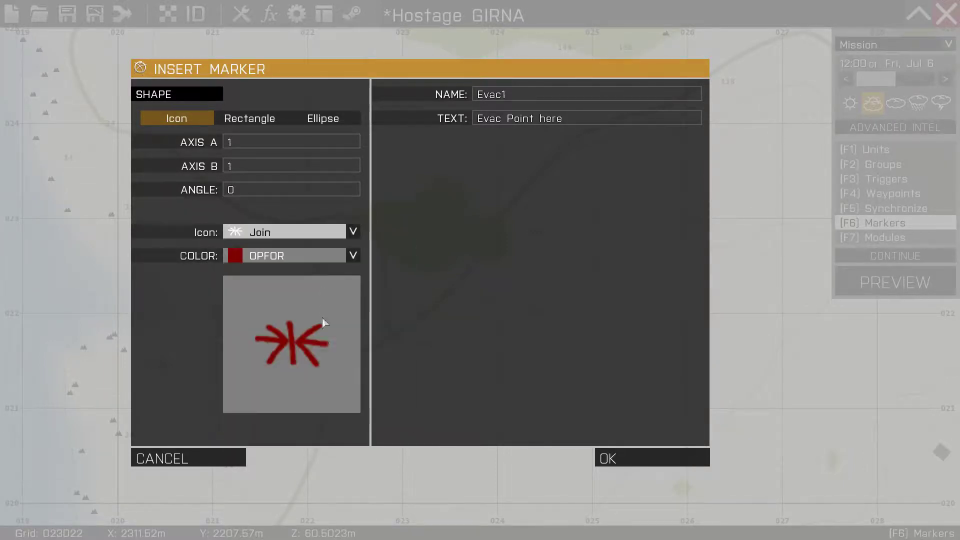
left_click(640, 457)
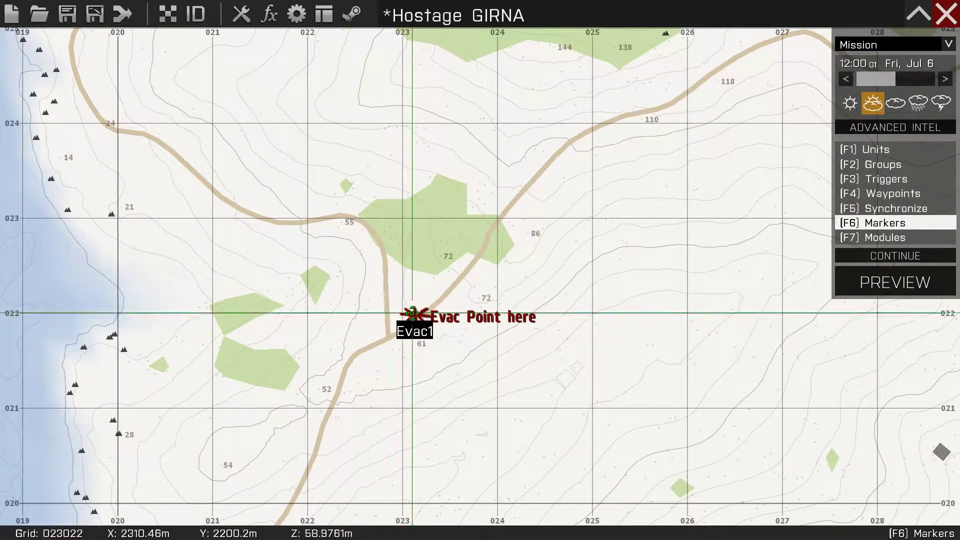
Insert an OPFOR CSAT infantry Recon Patrol group at the Evac1 marker beside the road junction.
scroll(411, 326, "down", 2)
scroll(411, 326, "up", 5)
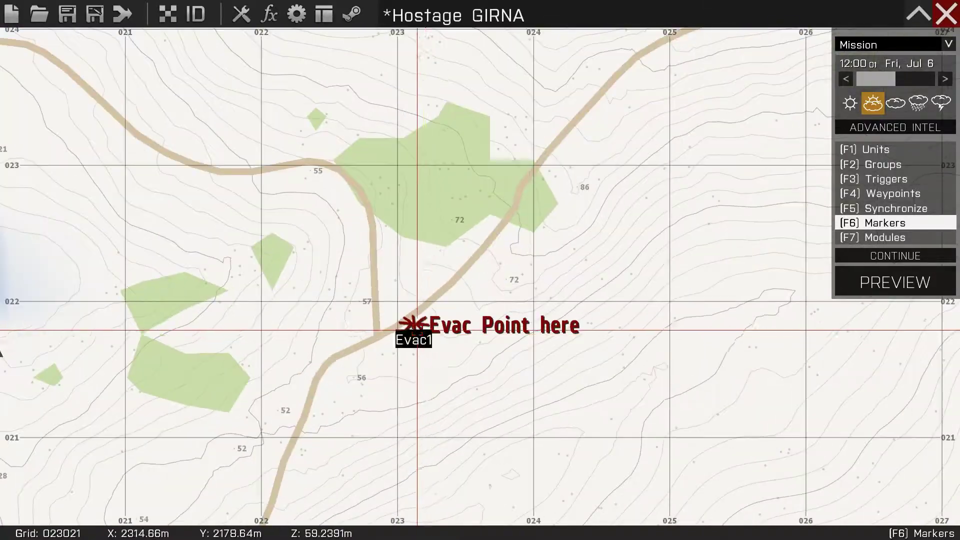
left_click(879, 167)
double_click(392, 285)
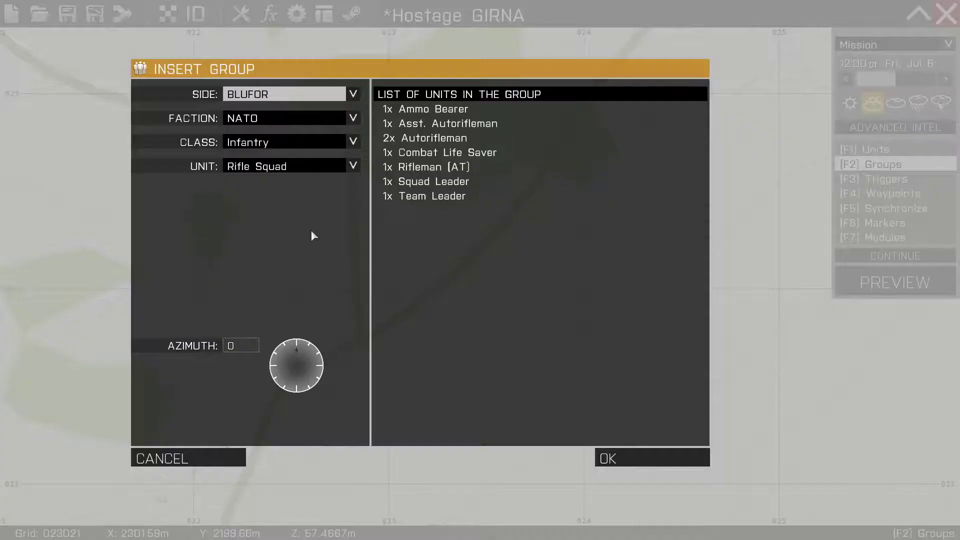
left_click(292, 94)
left_click(265, 122)
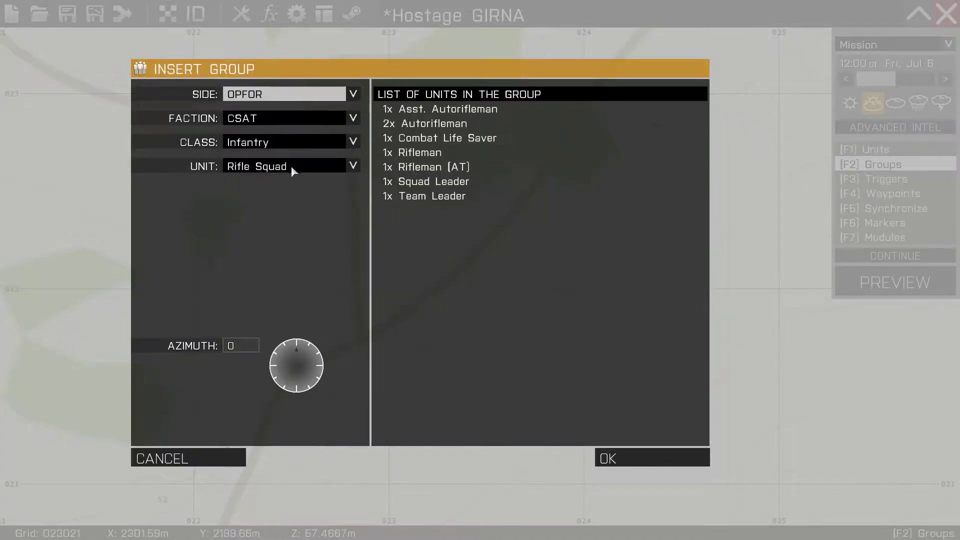
left_click(291, 166)
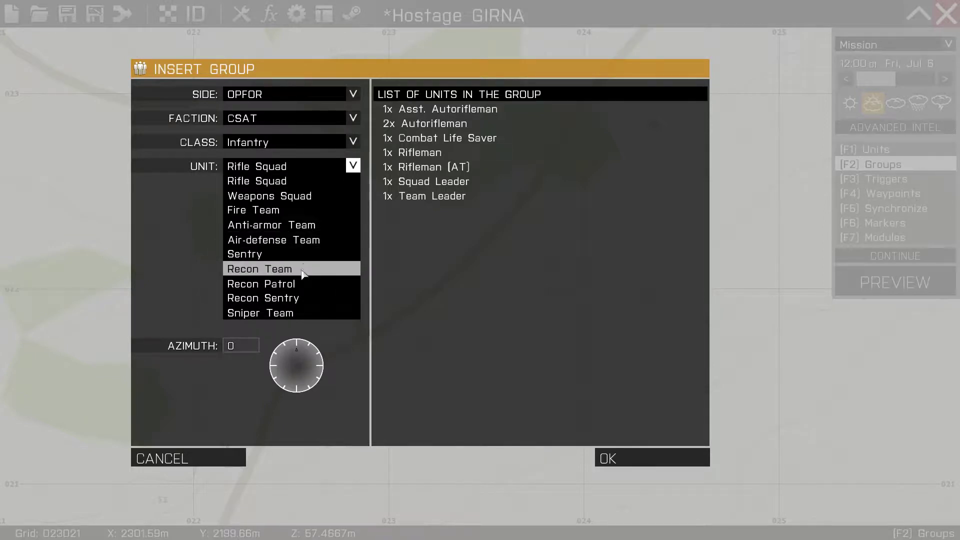
left_click(302, 270)
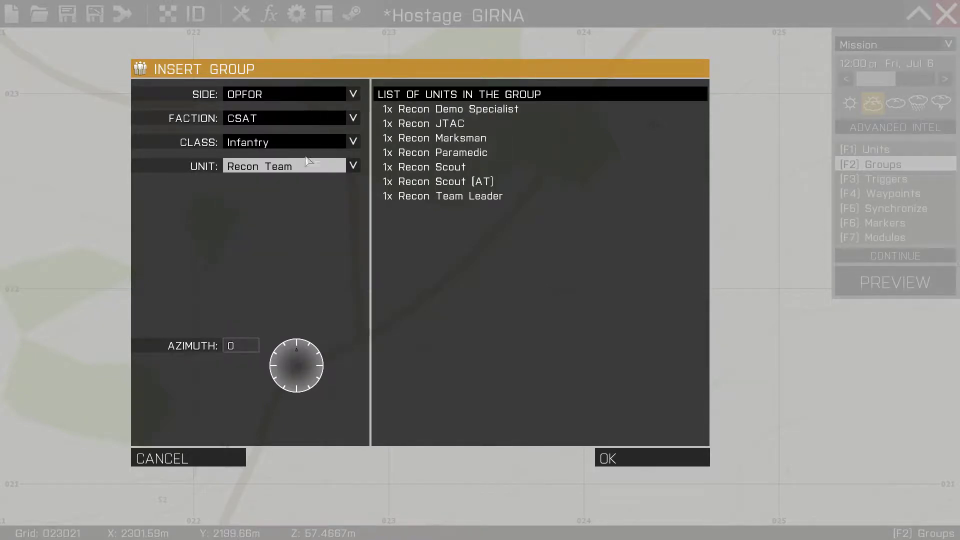
left_click(307, 164)
left_click(295, 283)
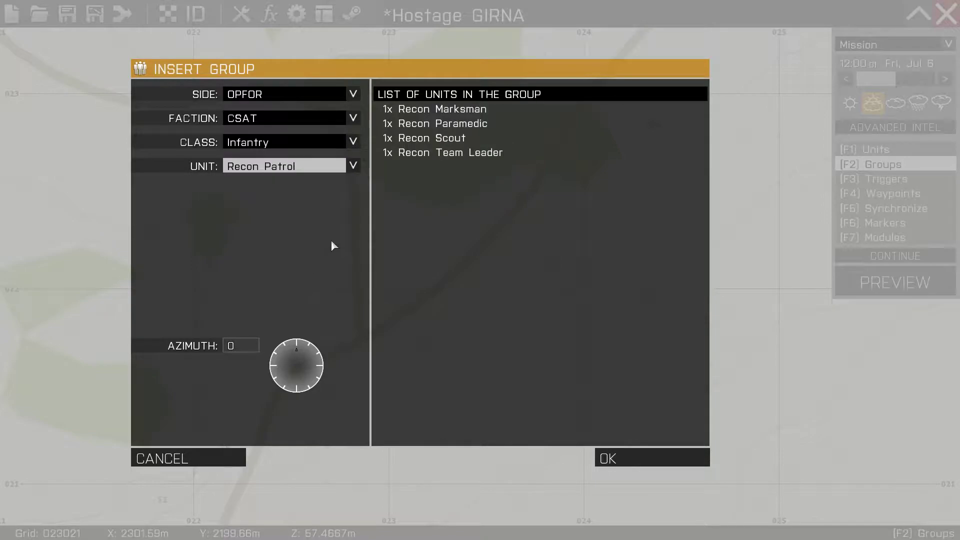
left_click(601, 442)
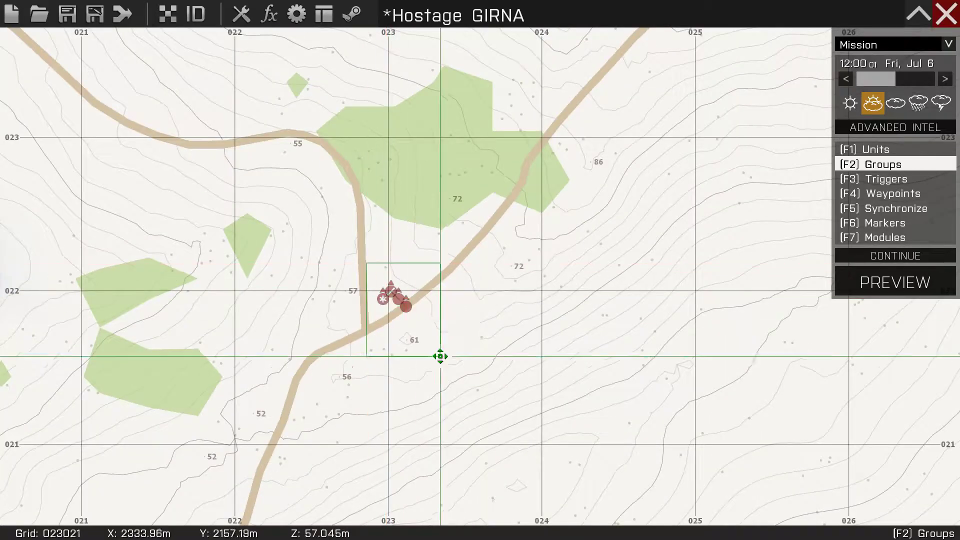
Turn the recon patrol units to face southeast and reposition them in a loose cluster just north of the road.
scroll(390, 285, "up", 4)
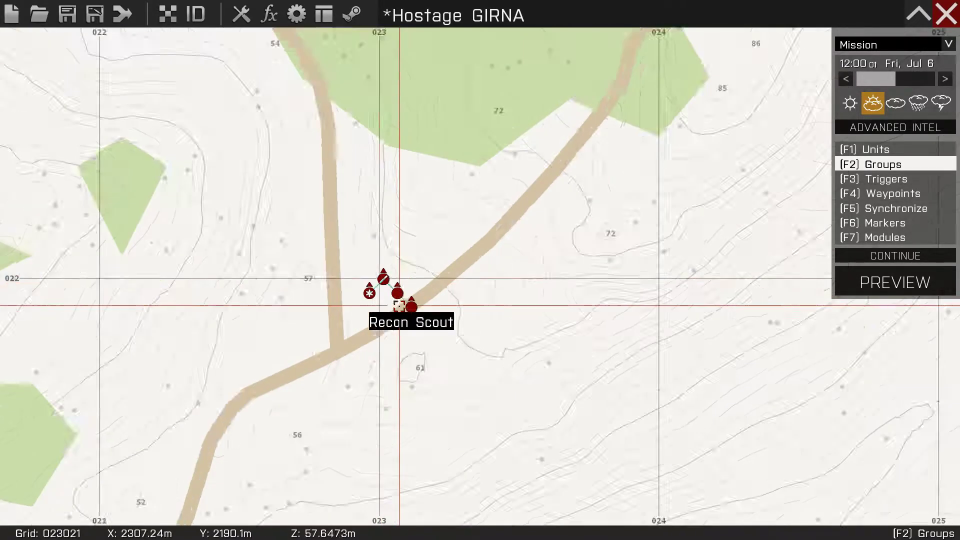
key("F1")
left_click_drag(313, 189, 474, 363)
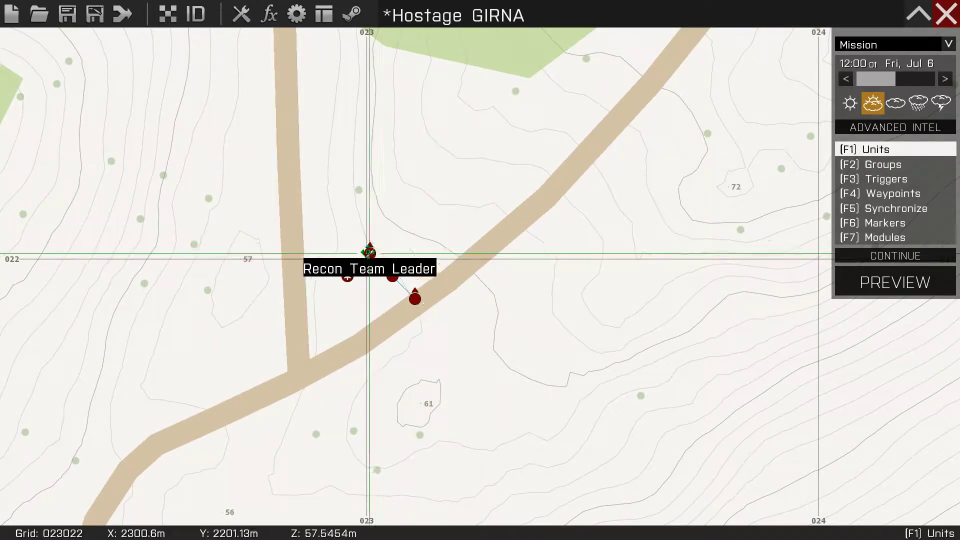
left_click_drag(369, 254, 448, 288, "shift")
mouse_move(369, 273)
left_mouse_down()
mouse_move(371, 246)
mouse_move(351, 268)
left_mouse_up()
left_click_drag(407, 244, 400, 233)
left_click_drag(406, 275, 391, 268)
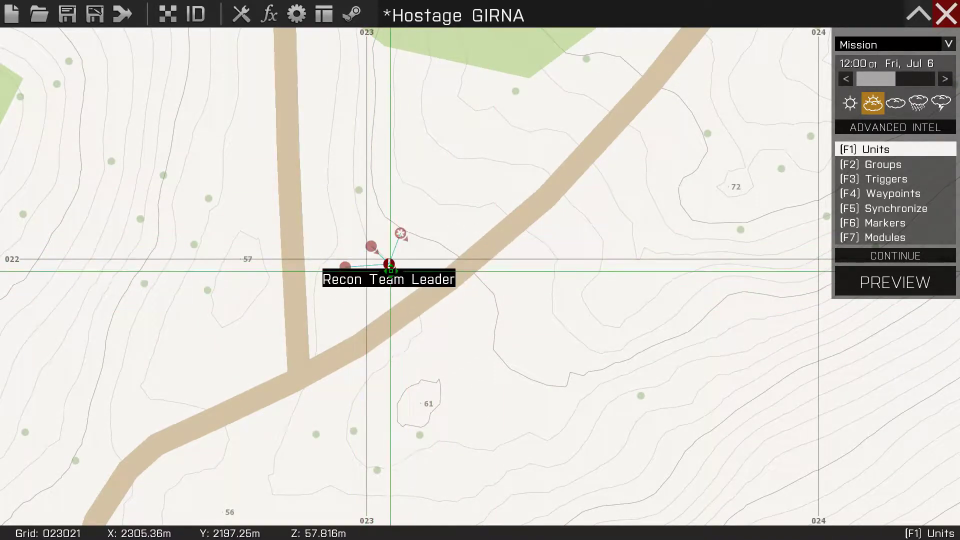
Insert an OPFOR CSAT Squad Leader on the south side of the road, opposite the recon patrol.
scroll(411, 352, "down", 3)
scroll(394, 351, "up", 3)
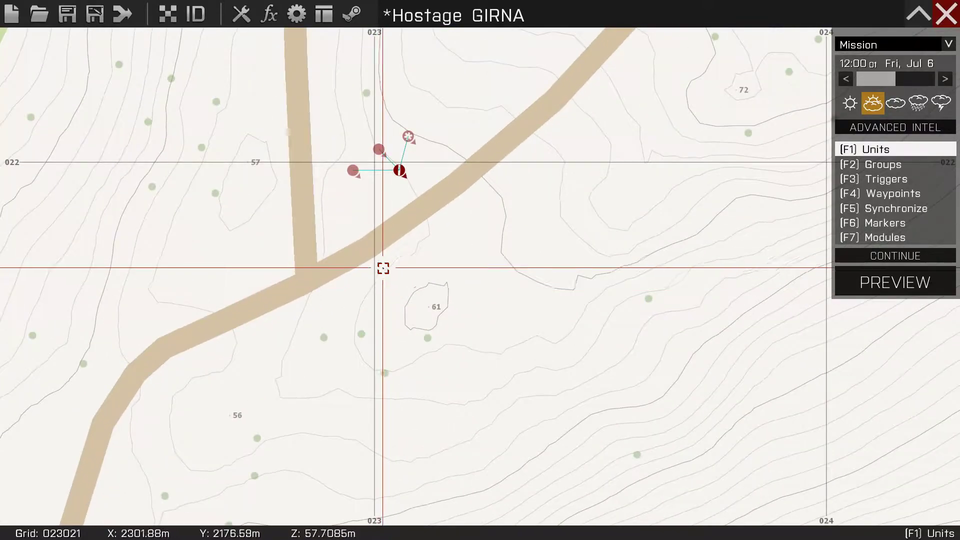
double_click(382, 267)
left_click(310, 172)
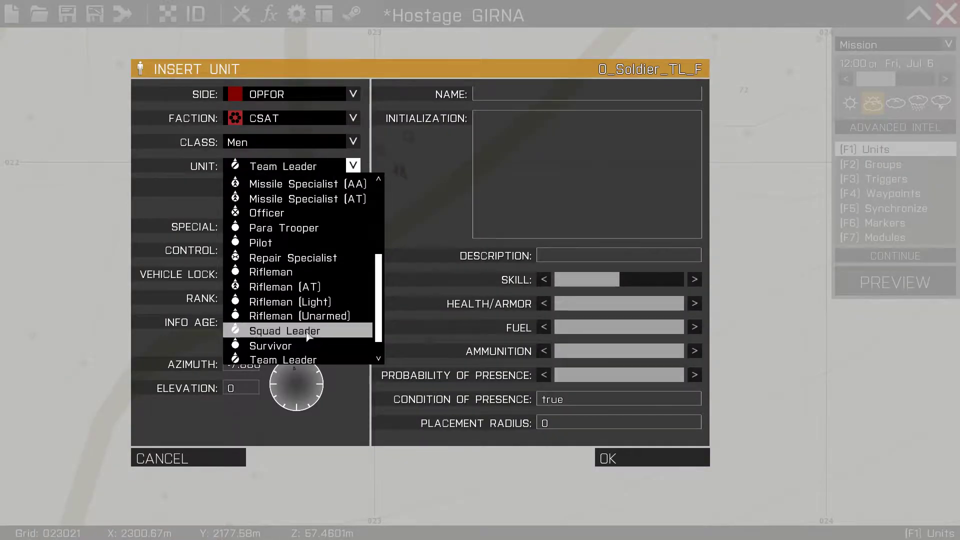
left_click(311, 328)
left_click(617, 460)
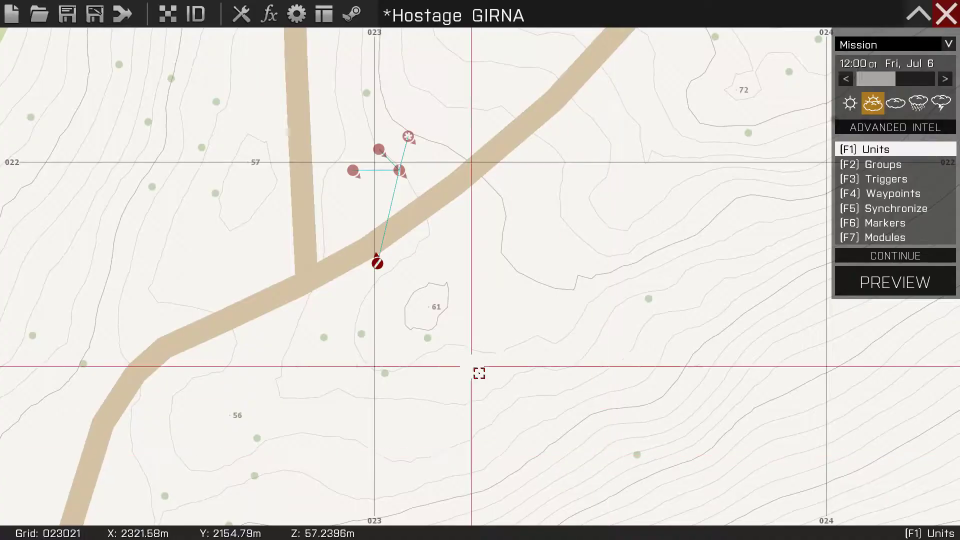
Detach the Squad Leader from the recon patrol's group and turn it to face northeast just south of the road.
key("F2")
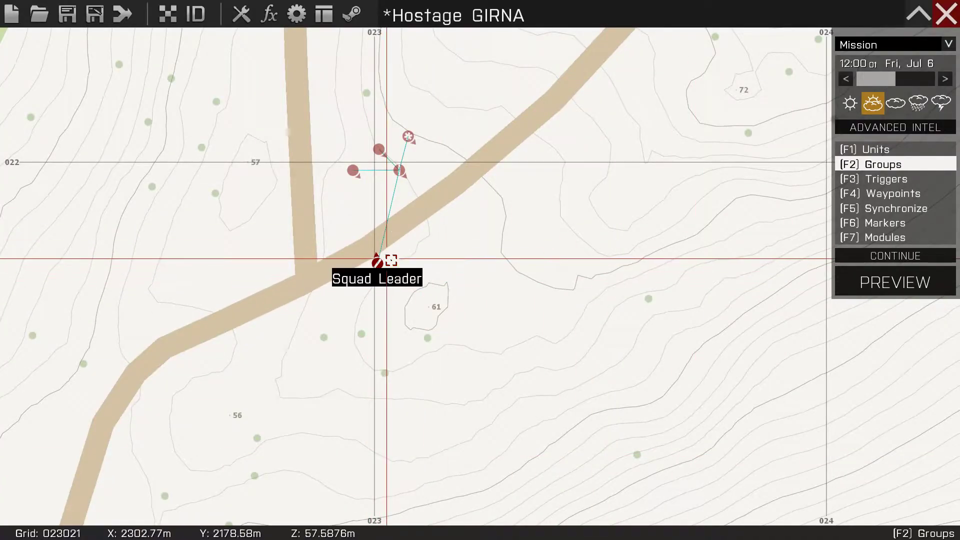
double_click(379, 261)
left_click(196, 465)
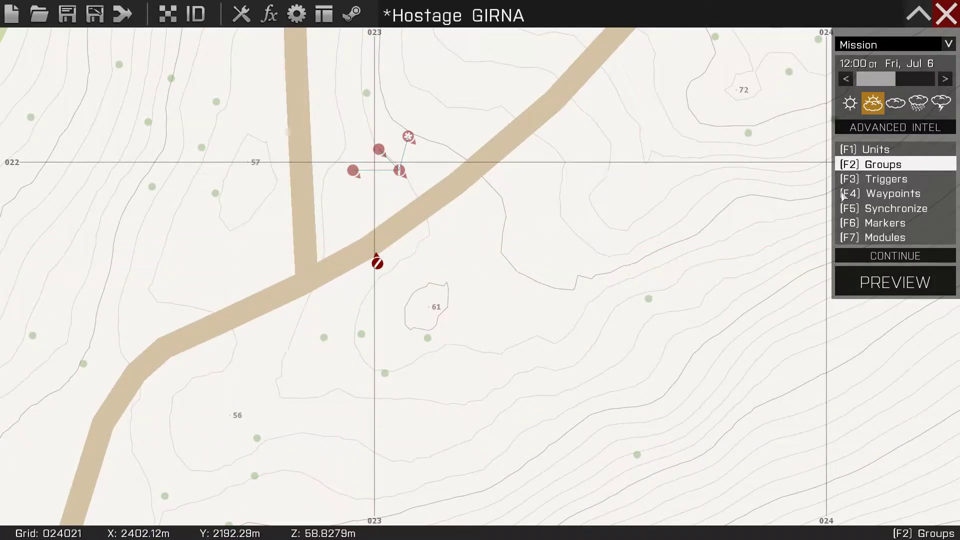
key("F1")
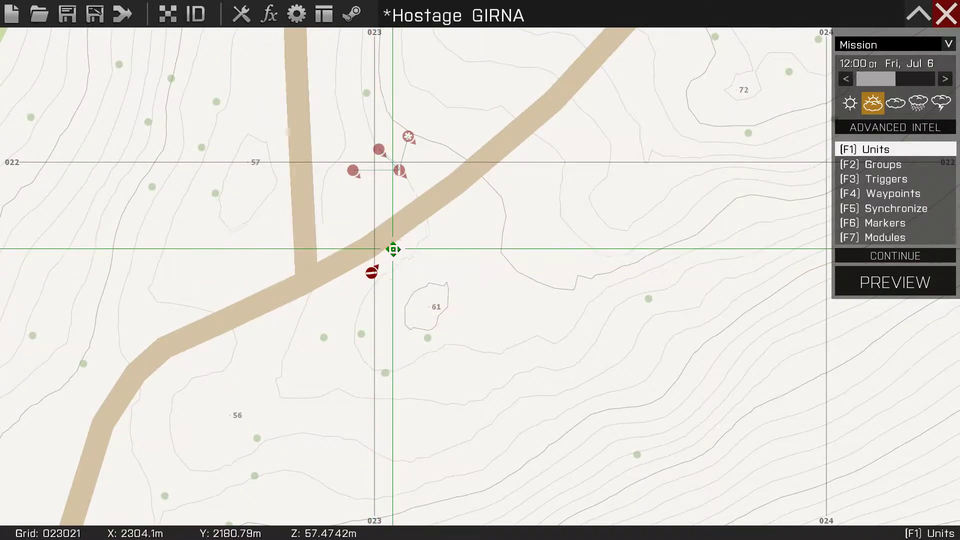
scroll(367, 255, "up", 2)
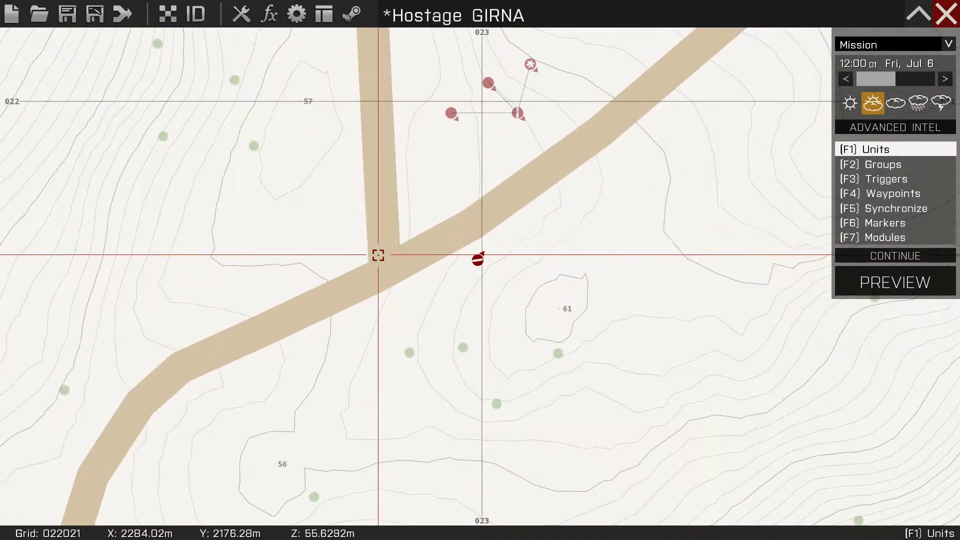
scroll(379, 256, "down", 1)
scroll(380, 257, "down", 2)
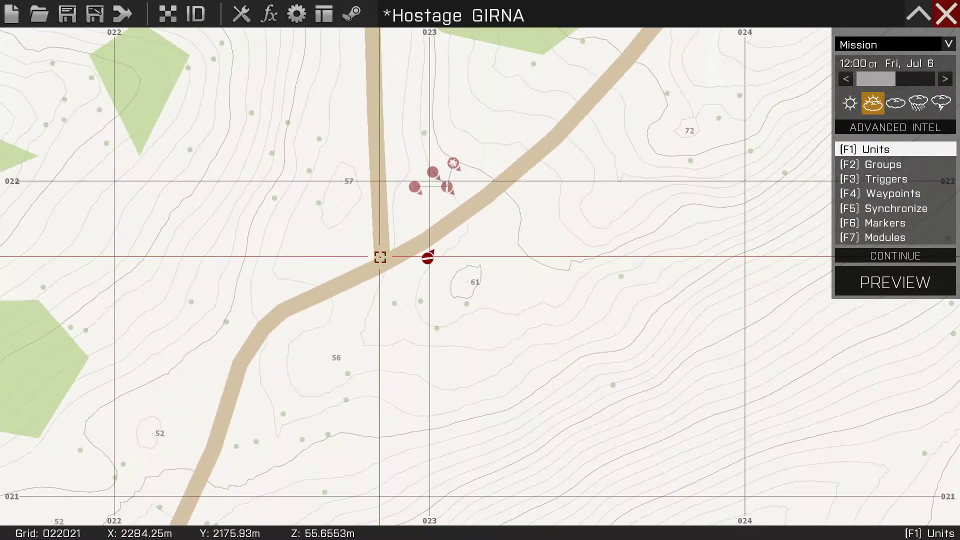
Examine the evac point's location on the map relative to the hostage area and the transport vehicles.
scroll(380, 257, "down", 4)
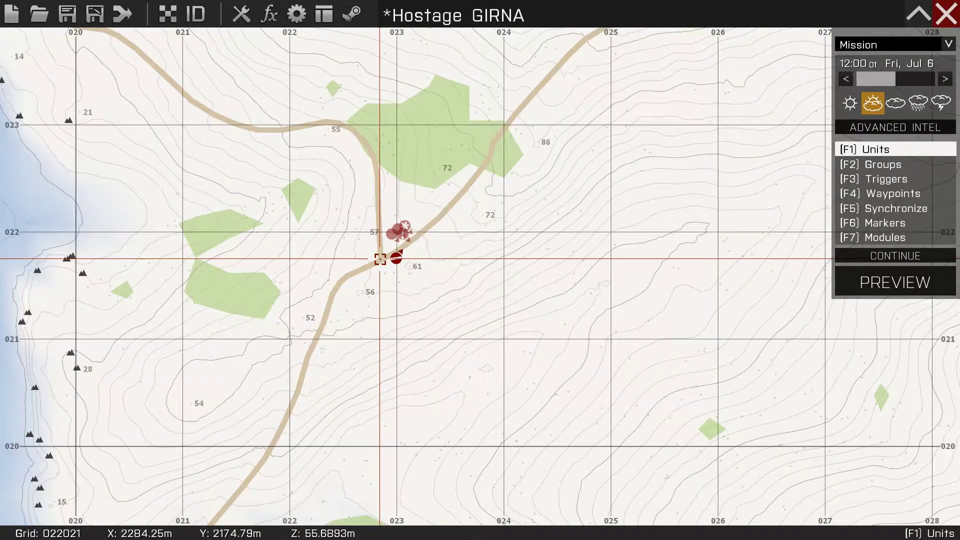
scroll(380, 258, "up", 4)
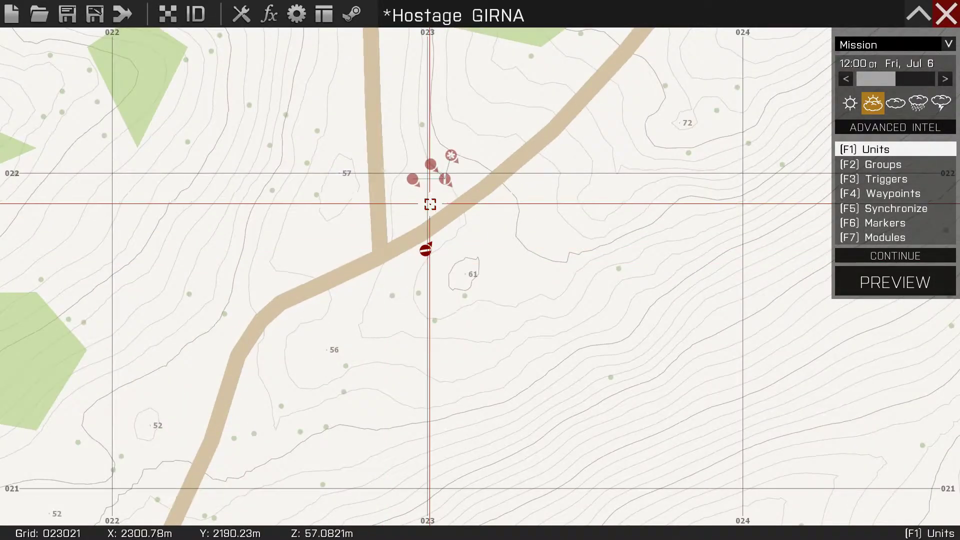
scroll(434, 225, "down", 3)
scroll(463, 255, "down", 5)
right_click_drag(490, 246, 355, 295)
scroll(390, 253, "up", 4)
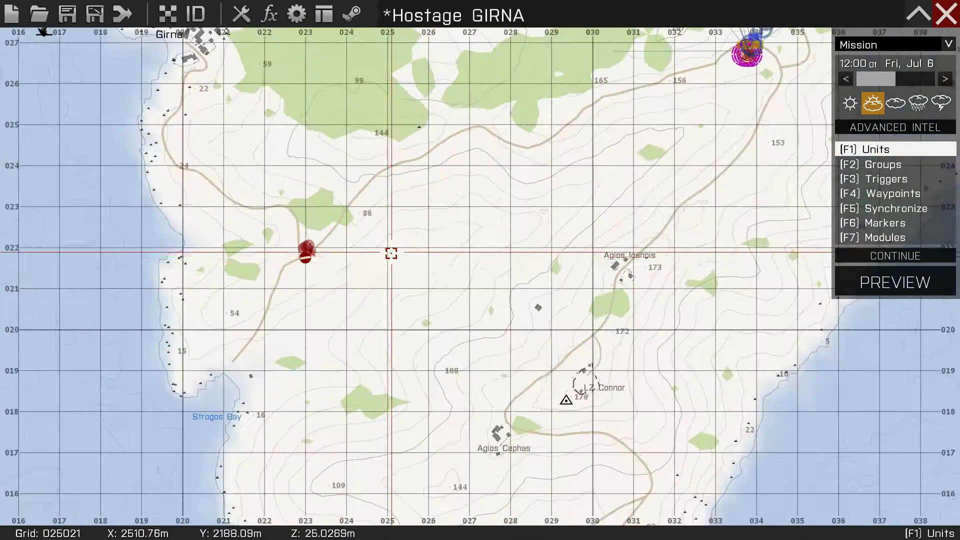
left_click(859, 220)
right_click_drag(761, 212, 572, 237)
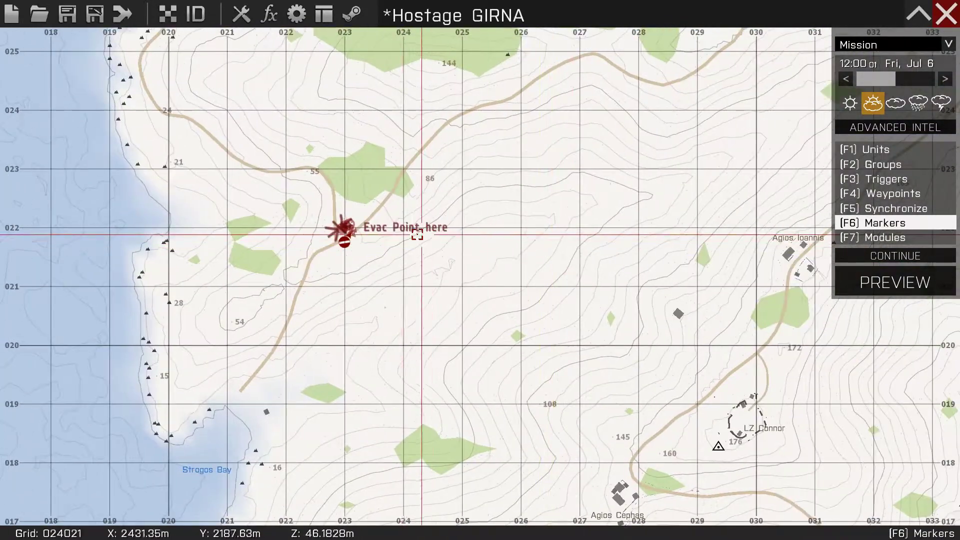
scroll(355, 272, "down", 5)
right_click_drag(355, 272, 570, 259)
scroll(569, 259, "up", 4)
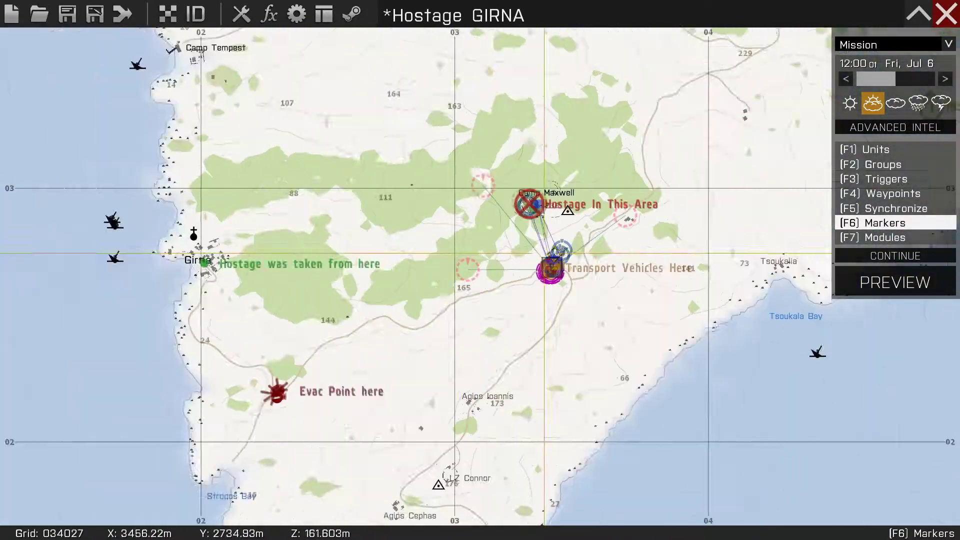
In the Rescue Hostage task description at Camp Maxwell, change the Evac Point link's marker name to evac1.
left_click(872, 237)
scroll(502, 188, "up", 3)
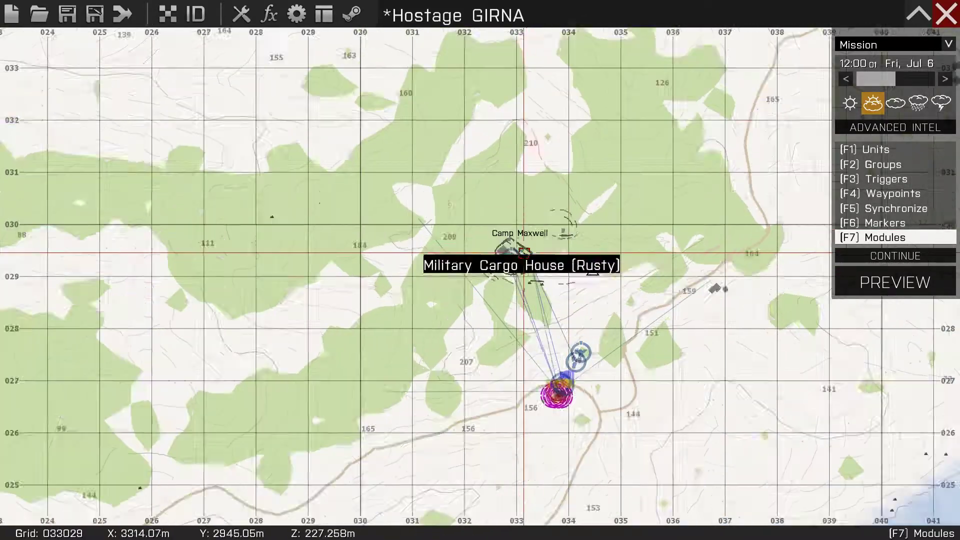
double_click(496, 260)
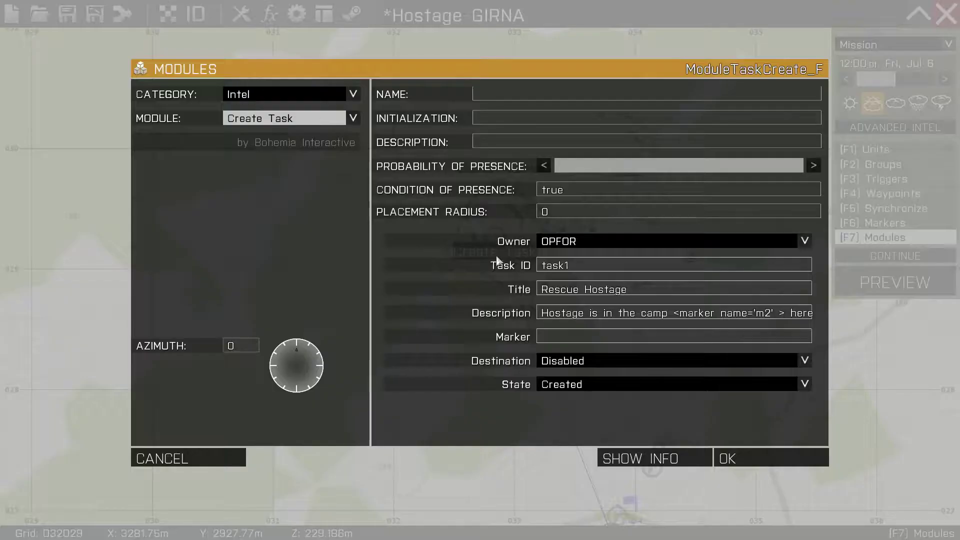
left_click(774, 314)
left_click(803, 318)
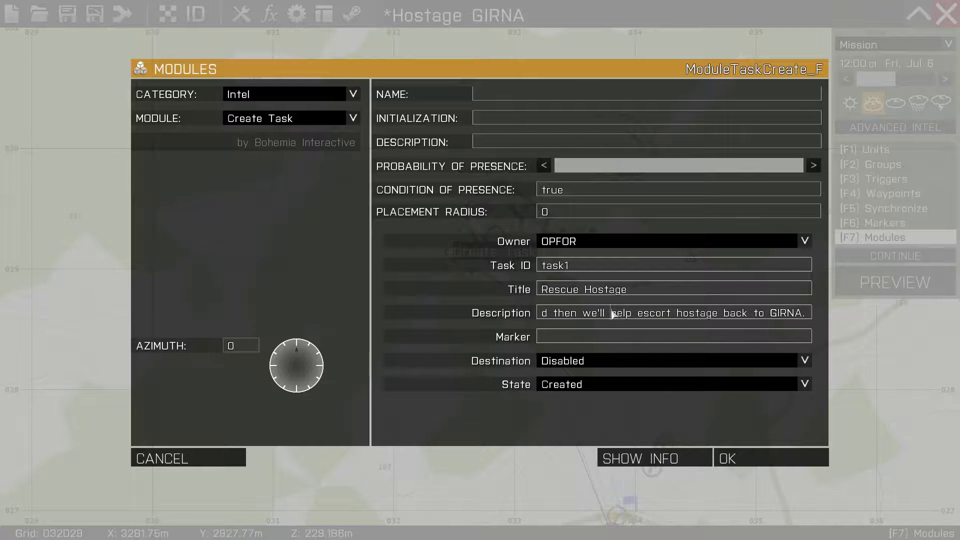
key("Left")
key("Left")
key("Left")
key("Left")
key("Left")
key("Left")
key("Left")
key("Left")
key("Left")
key("Left")
key("Left")
key("Left")
key("Left")
key("Left")
key("Left")
key("Left")
key("Left")
key("Left")
key("Left")
key("Left")
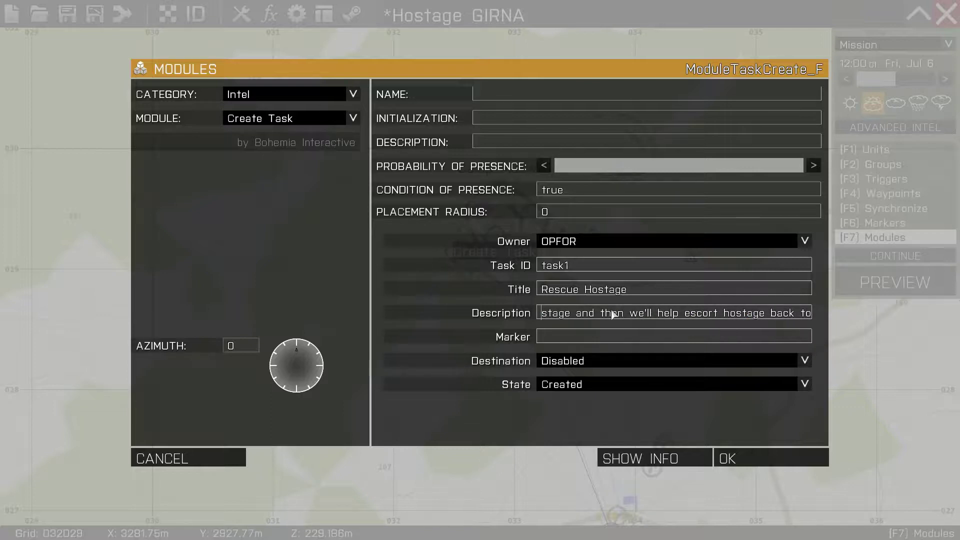
key("Left")
key("Left")
key("Left")
key("Left")
key("Left")
key("Left")
key("Left")
key("Left")
key("Left")
key("Left")
key("Left")
key("Left")
key("Left")
key("Left")
key("Left")
key("Left")
key("Left")
key("Left")
key("Left")
key("Left")
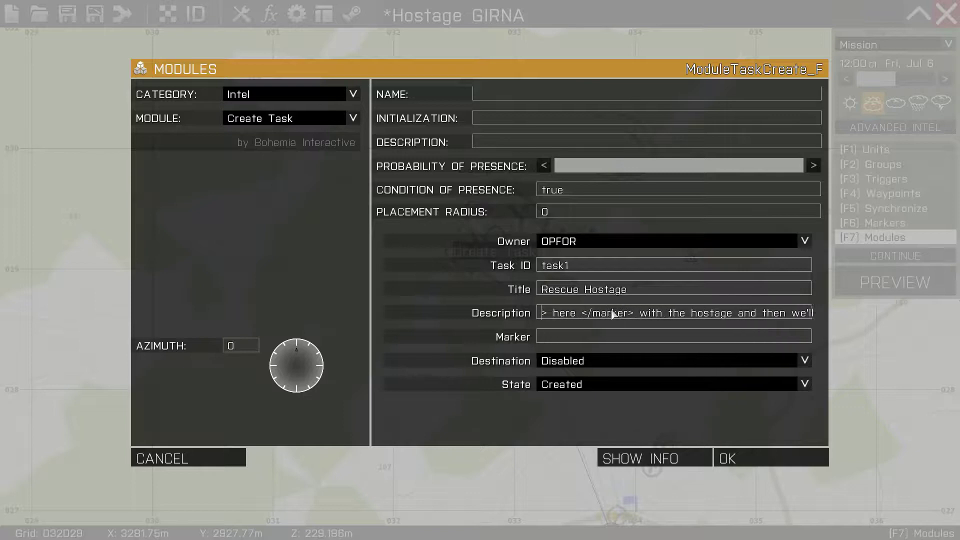
key("Left")
key("Left")
key("Left")
key("Left")
key("Left")
key("Left")
key("Left")
key("Left")
key("Left")
key("Left")
key("Left")
key("Left")
key("Left")
key("Left")
key("Left")
key("Left")
key("Left")
key("Left")
key("Left")
key("Left")
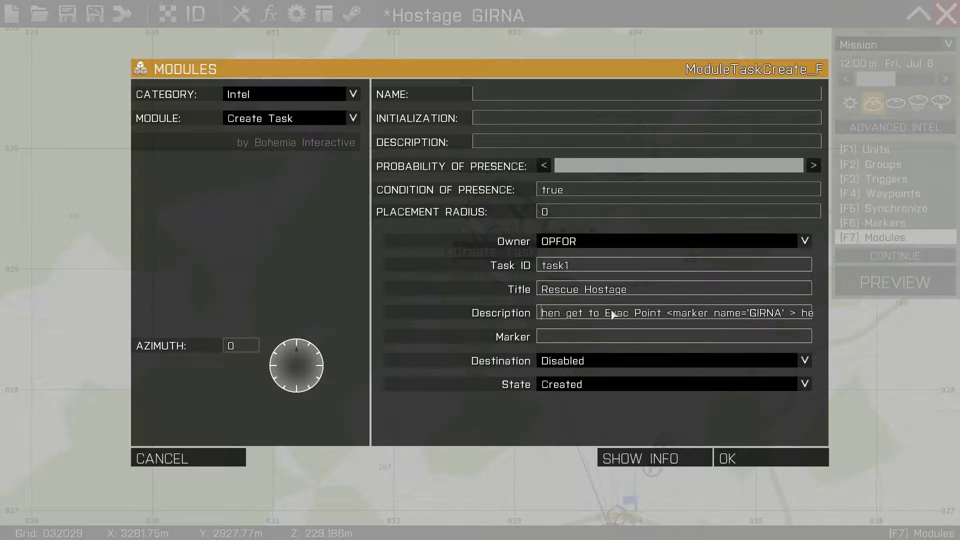
key("Right")
key("Right")
key("Right")
key("Right")
key("Right")
key("Right")
key("Right")
key("Right")
key("Right")
key("Right")
key("Right")
key("Right")
key("Right")
key("Right")
key("Right")
key("Right")
key("Right")
key("Right")
key("Right")
key("Right")
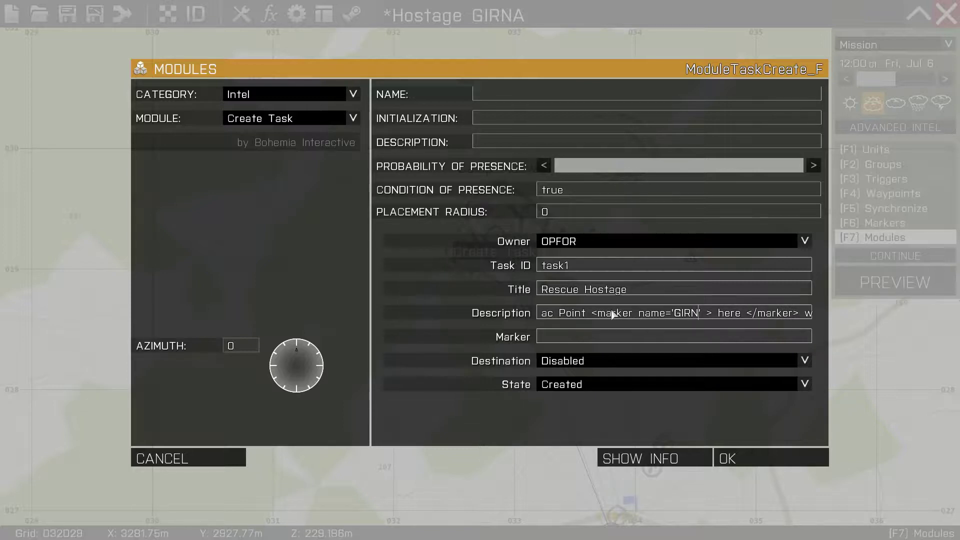
key("BackSpace")
Extend the evac link text to "here at this location", check the rest of the description and save the task.
type("e at this ")
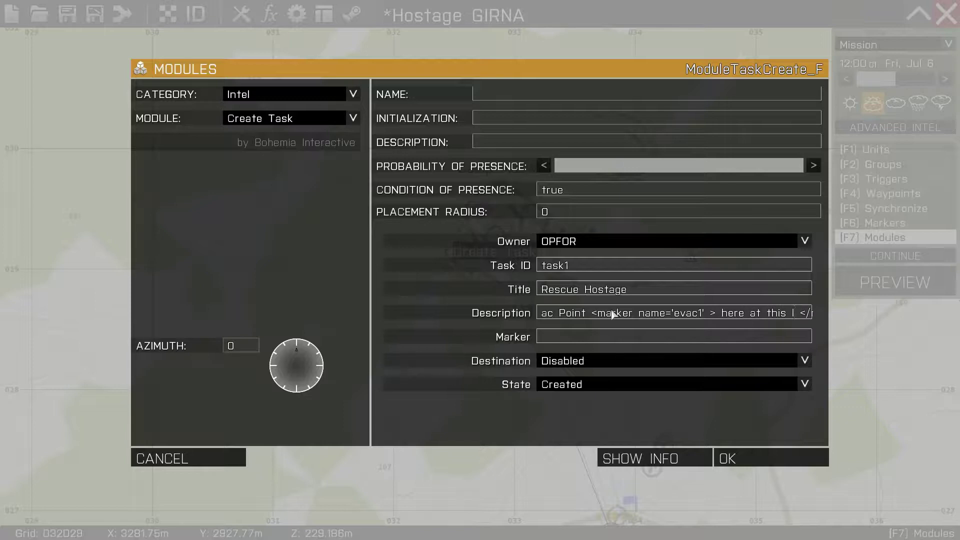
type("location")
key("Right")
key("Right")
key("Right")
key("Right")
key("Right")
key("Right")
key("Right")
key("Right")
key("Right")
key("Right")
key("Right")
key("Right")
key("Right")
key("Right")
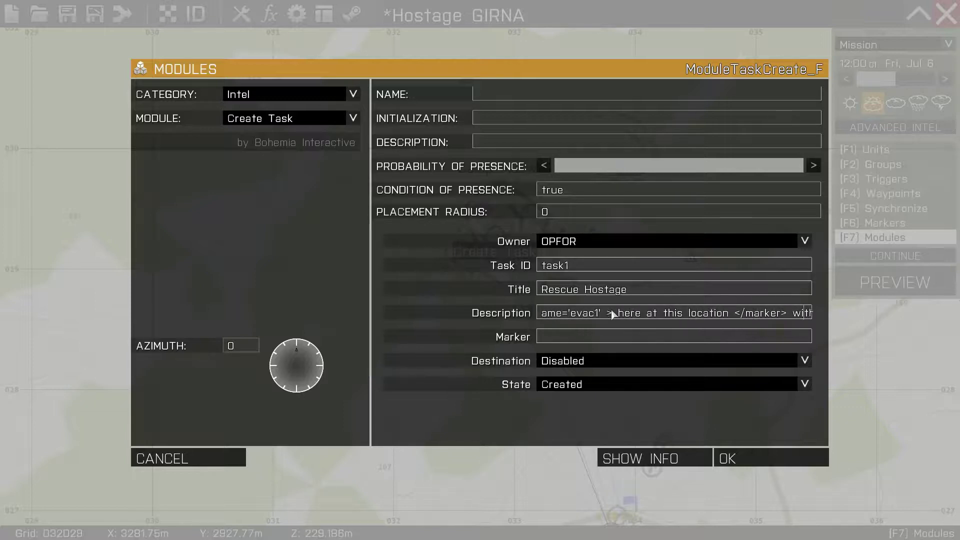
key("Right")
key("Right")
key("Right")
key("Right")
key("Right")
key("Right")
key("Right")
key("Right")
key("Right")
key("Right")
key("Right")
key("Right")
key("Right")
key("Right")
key("Right")
key("Right")
key("Right")
key("Right")
key("Right")
key("Right")
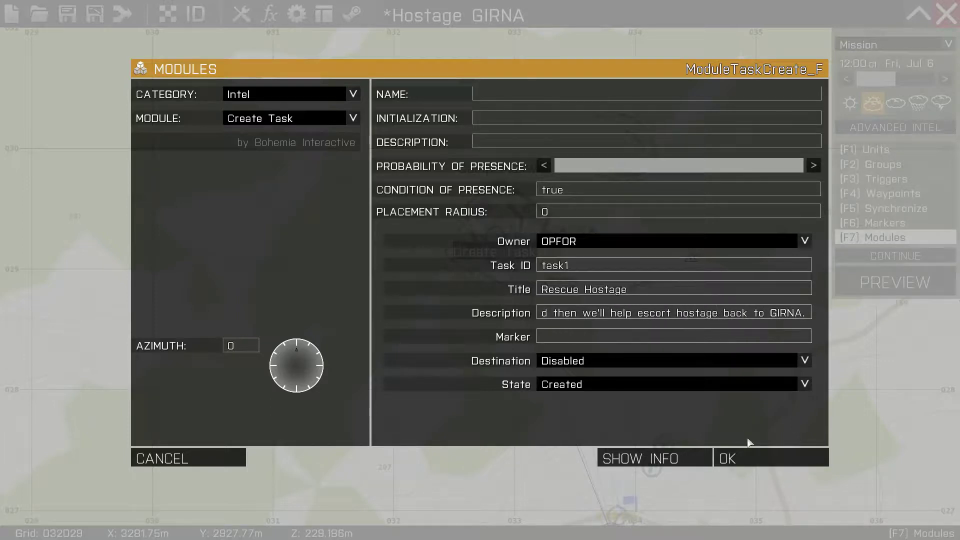
left_click(738, 456)
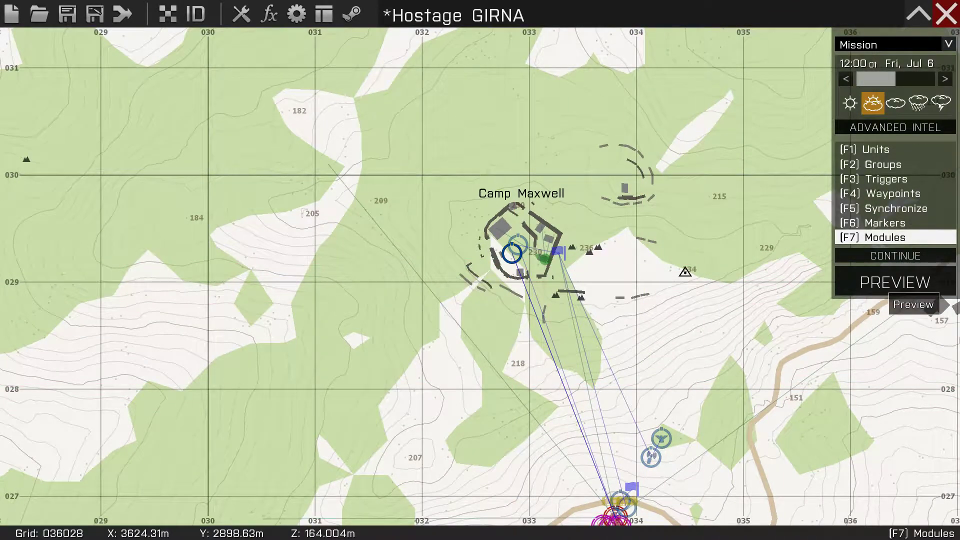
Preview the mission and check the Rescue Hostage task's location links on the map, plus the briefing, before returning to the editor.
left_click(895, 283)
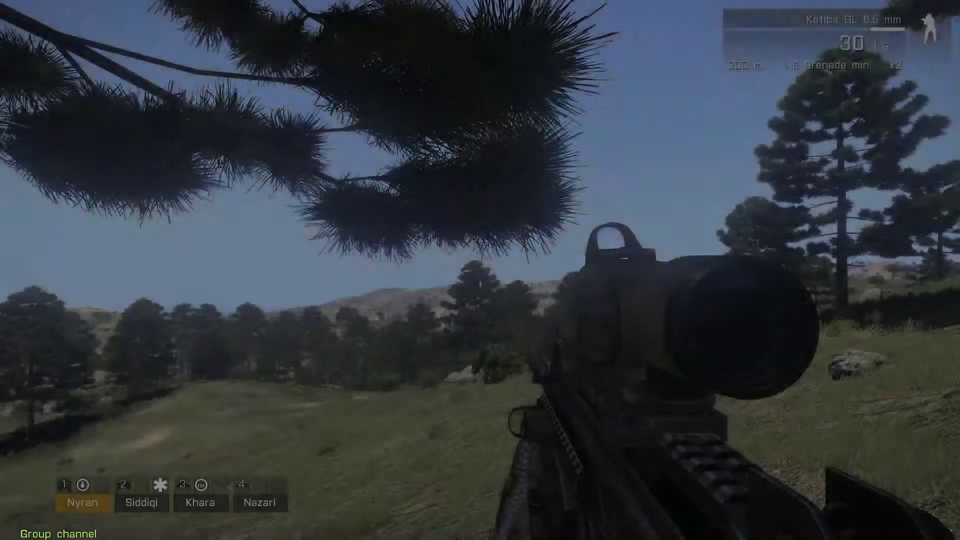
key("m")
left_click(43, 68)
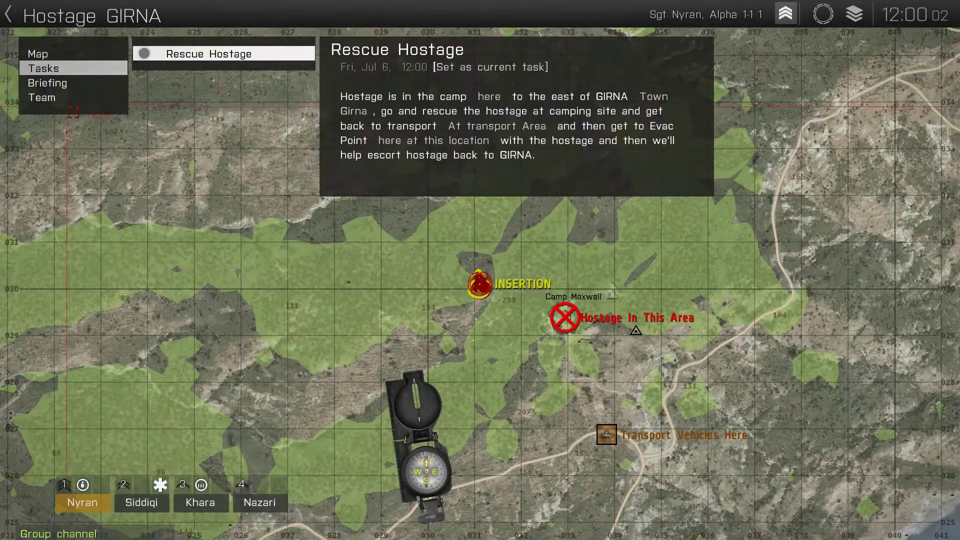
left_click(409, 142)
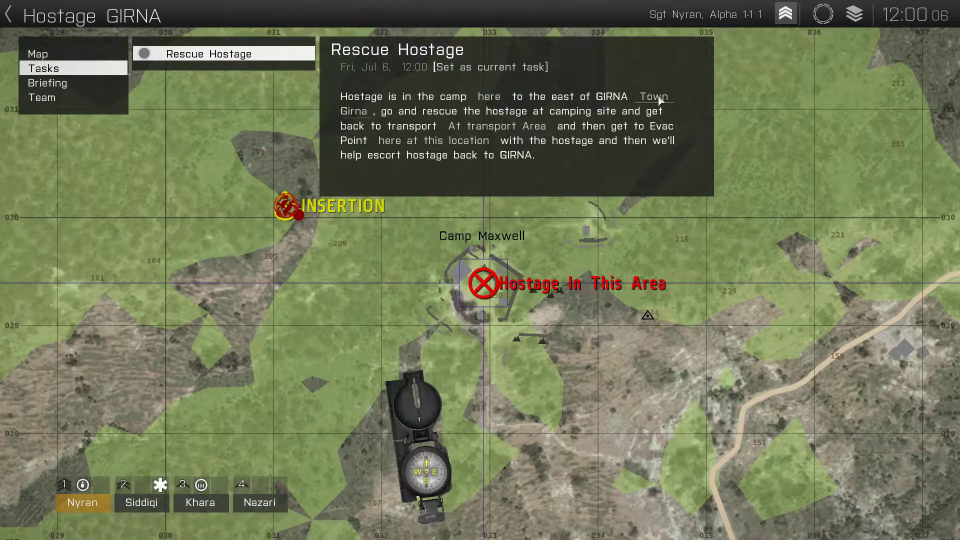
left_click(658, 100)
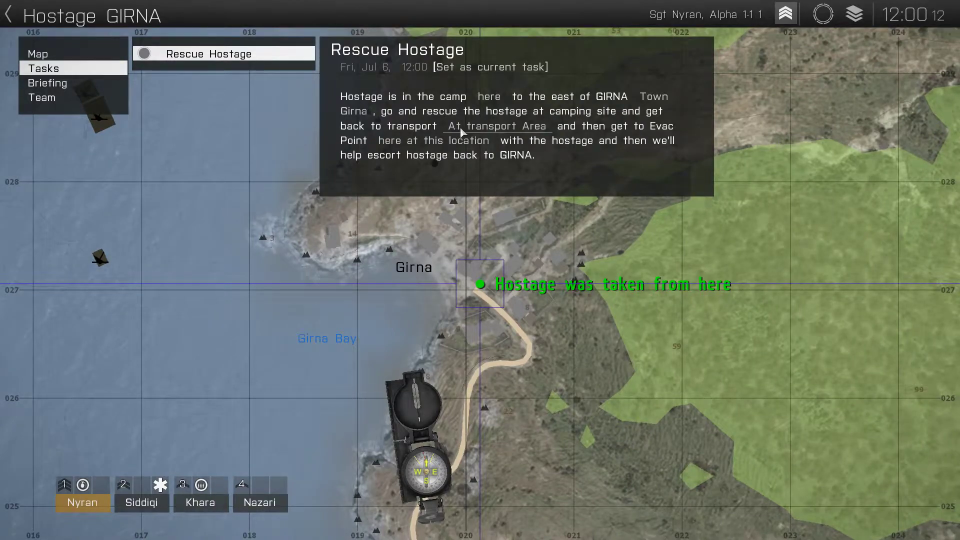
left_click(482, 125)
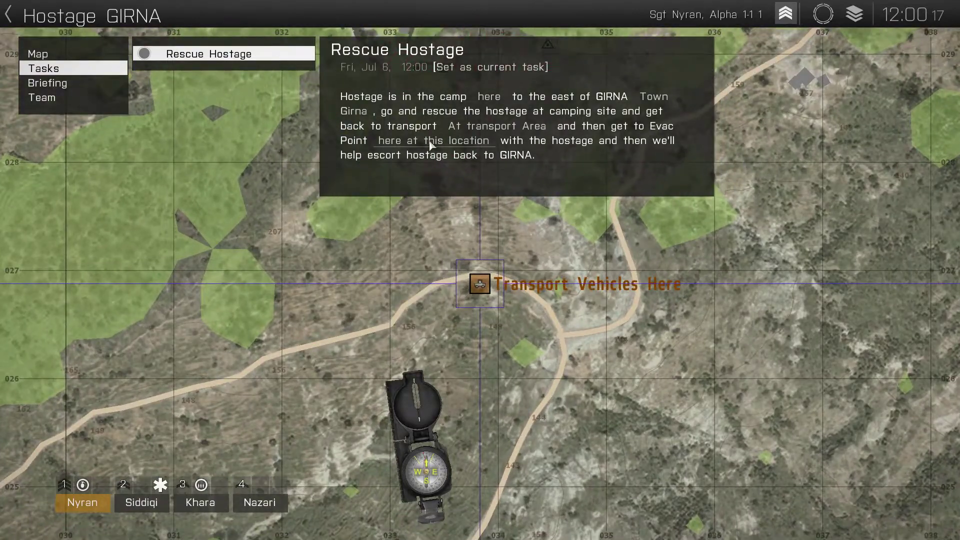
left_click(429, 142)
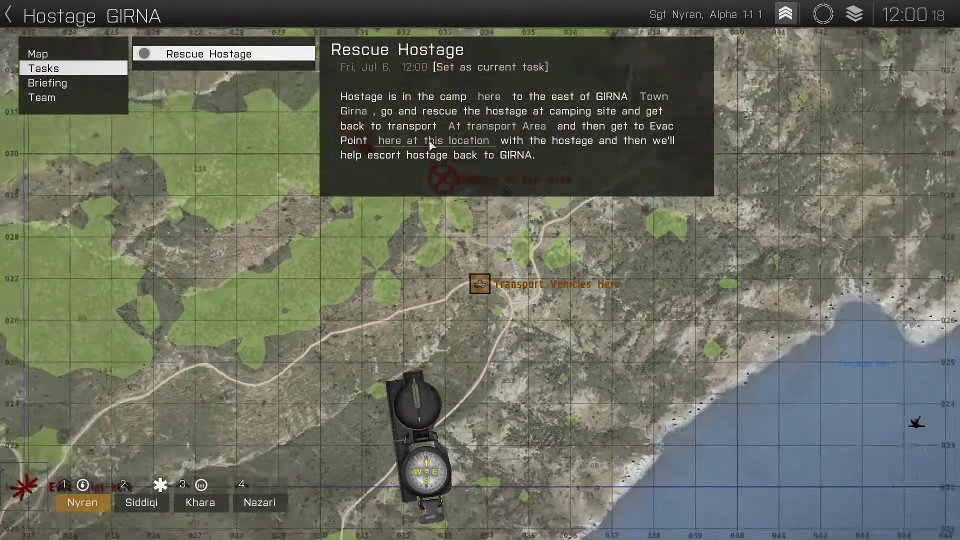
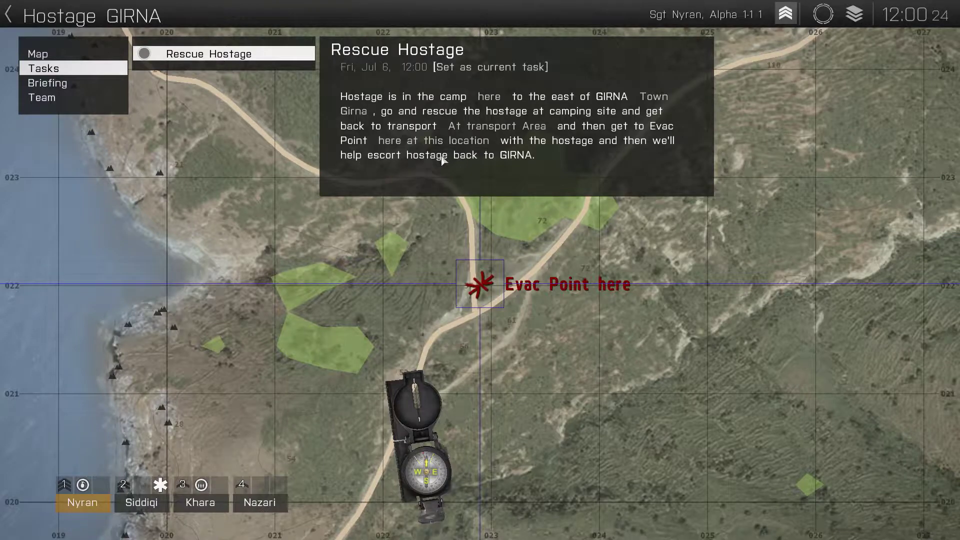
left_click(489, 97)
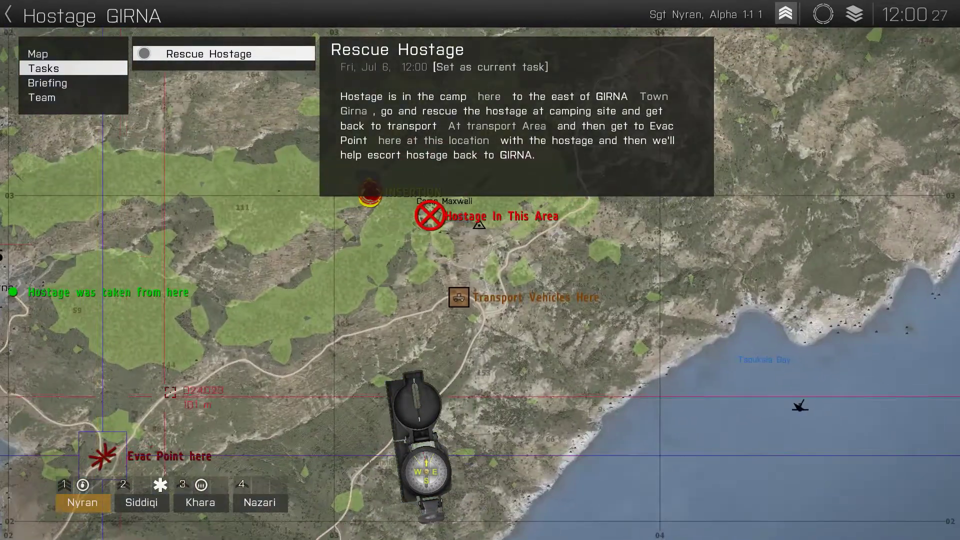
left_click(47, 83)
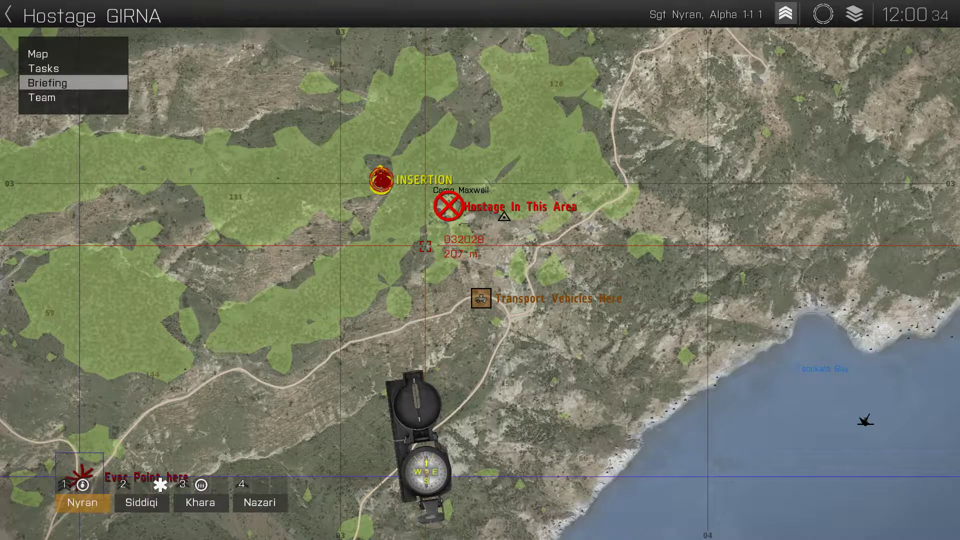
key("Escape")
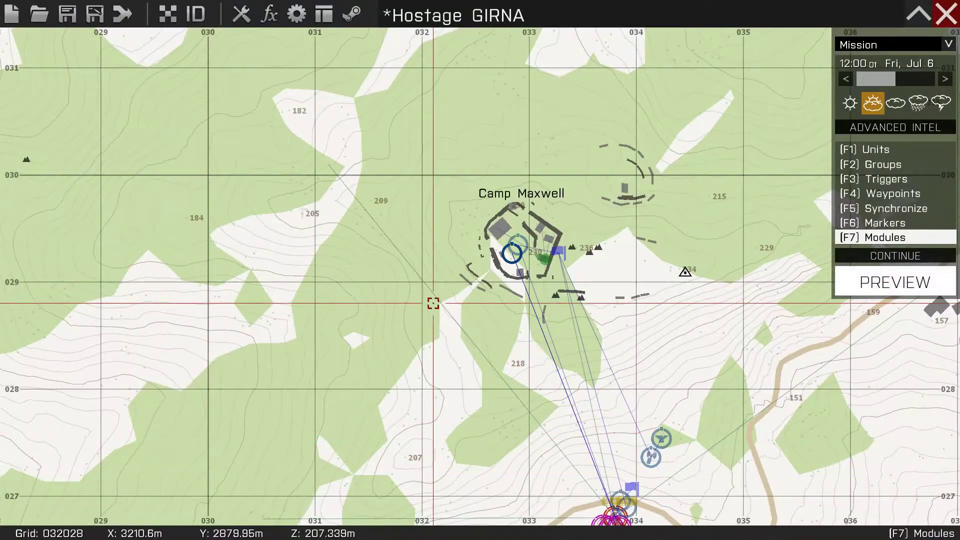
Review the player Team Leader's unit settings and initialization line near the road.
scroll(487, 311, "up", 5)
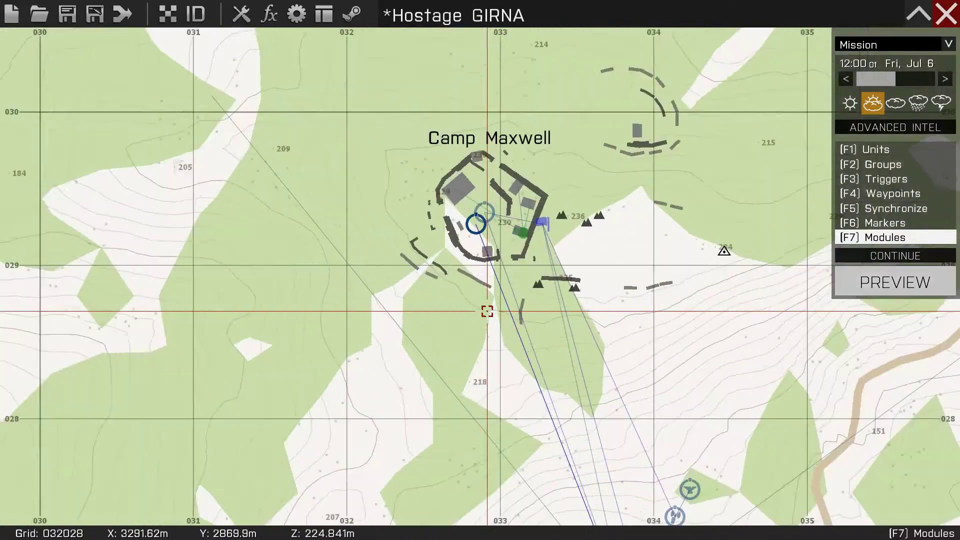
scroll(503, 345, "down", 3)
scroll(503, 342, "up", 5)
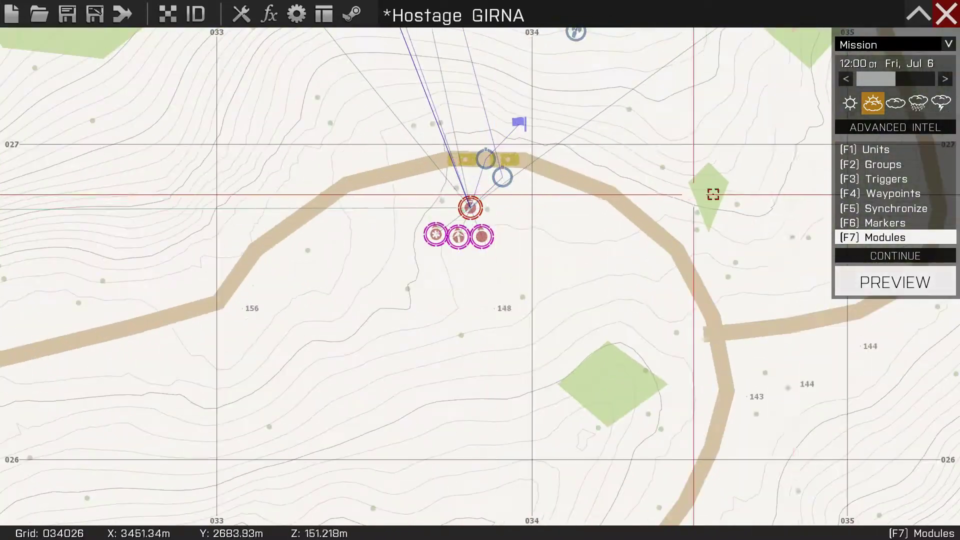
key("F1")
double_click(470, 206)
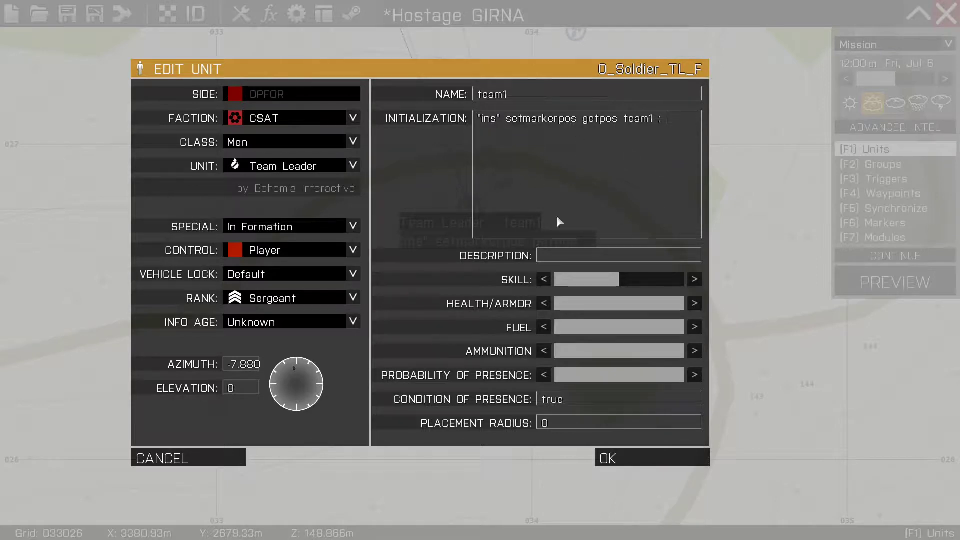
left_click(622, 448)
scroll(482, 210, "down", 3)
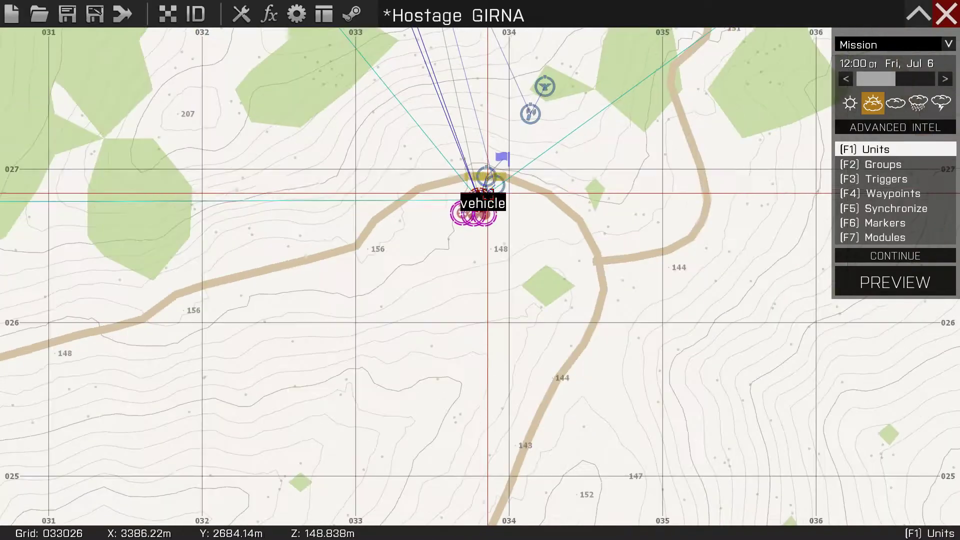
Start a new group just north of Camp Maxwell and set its side to BLUFOR.
scroll(562, 348, "up", 5)
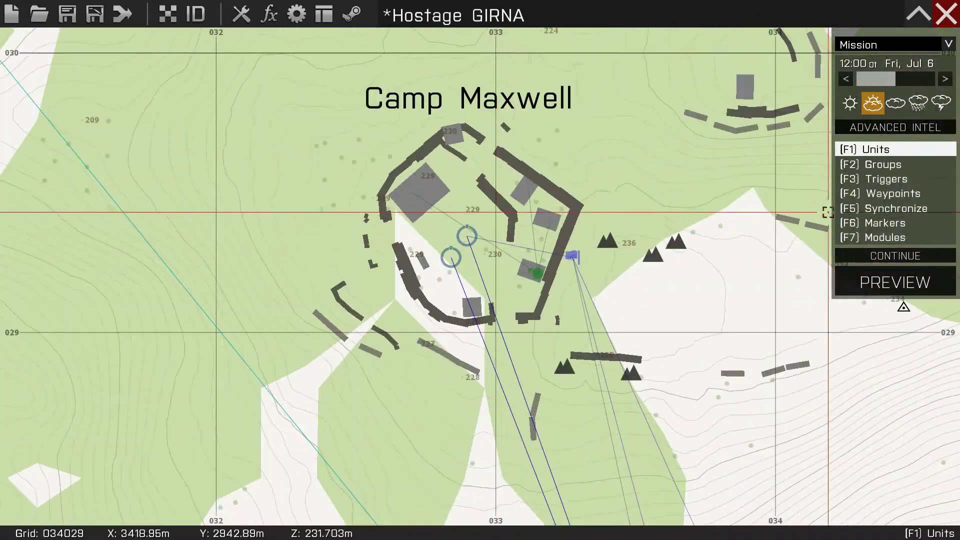
left_click(882, 165)
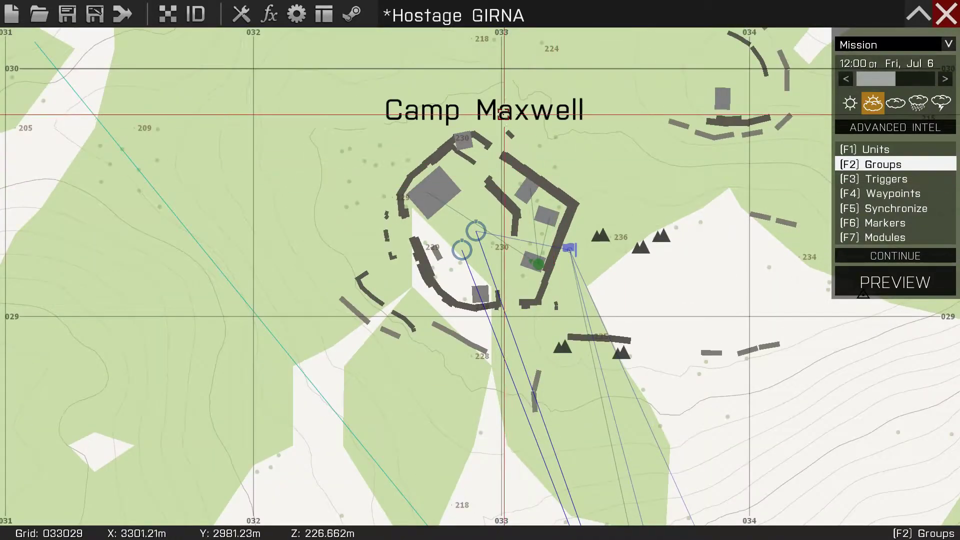
double_click(496, 108)
left_click(309, 95)
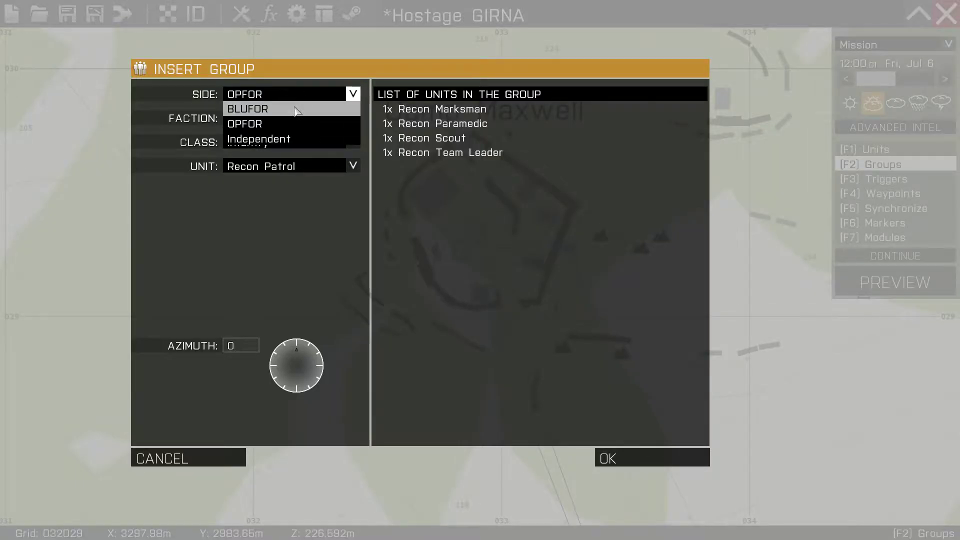
left_click(295, 106)
Try the Infantry Fire Team and the Support Infantry class for the group, and return the class to Infantry.
left_click(316, 165)
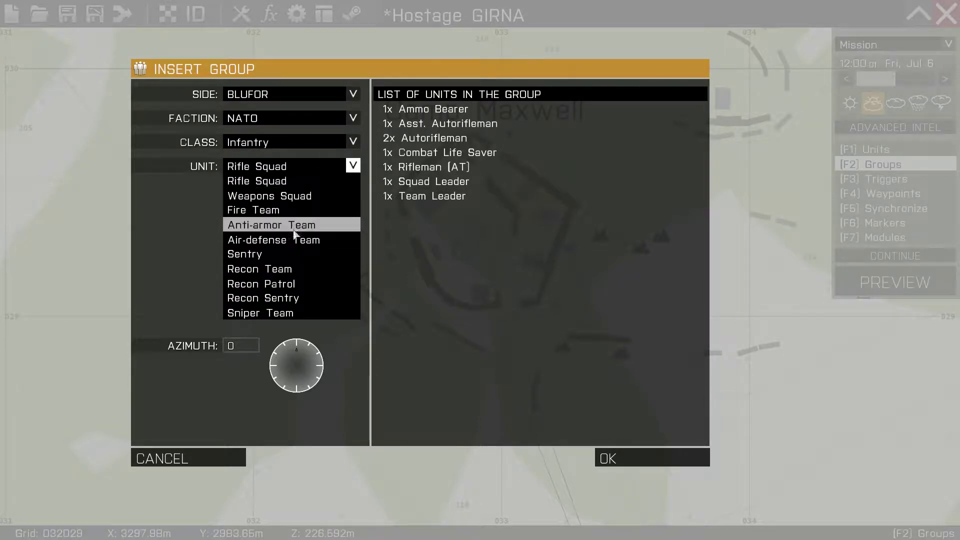
left_click(295, 211)
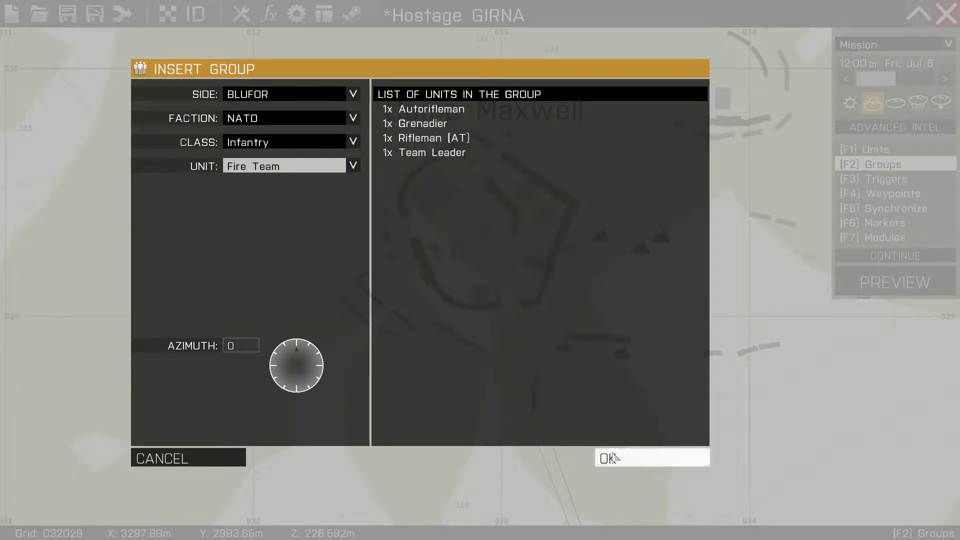
left_click(286, 140)
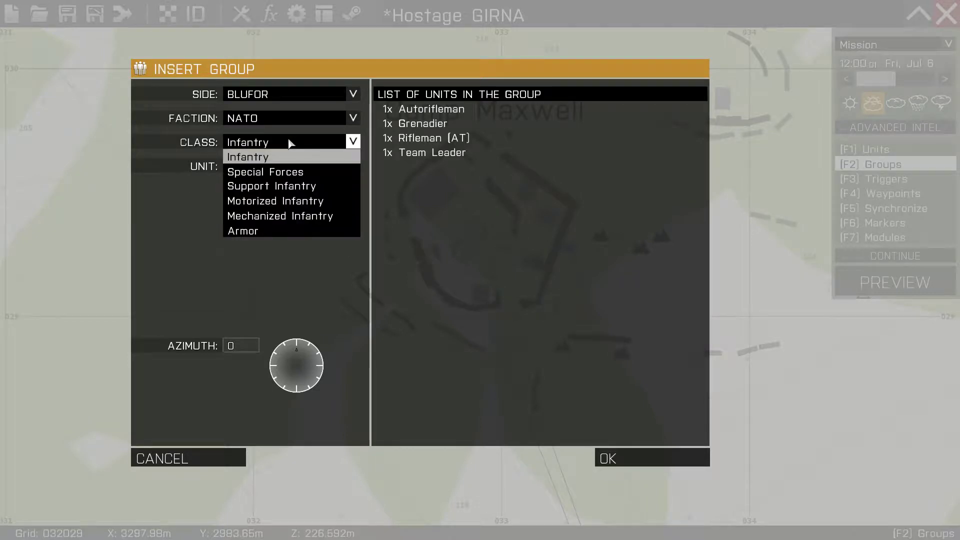
left_click(302, 187)
left_click(319, 149)
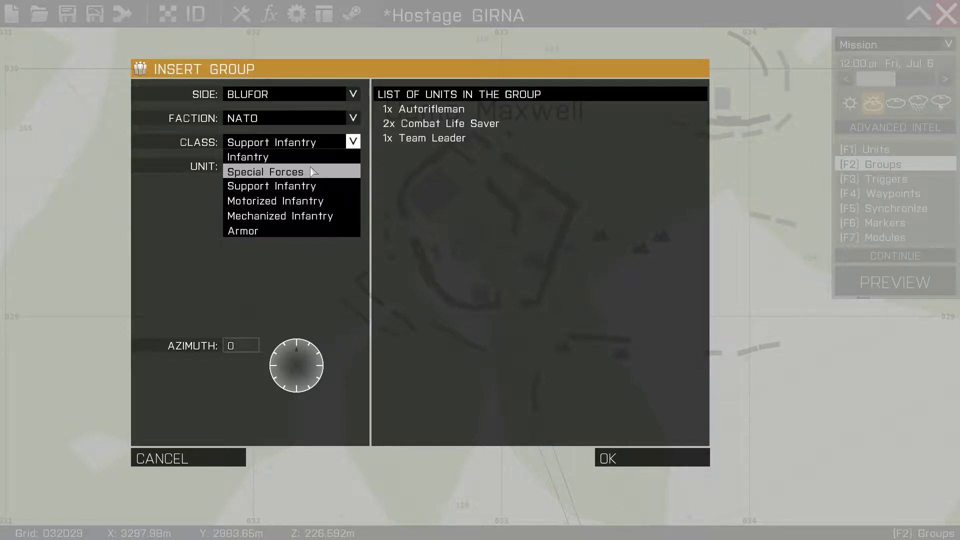
left_click(306, 157)
left_click(310, 145)
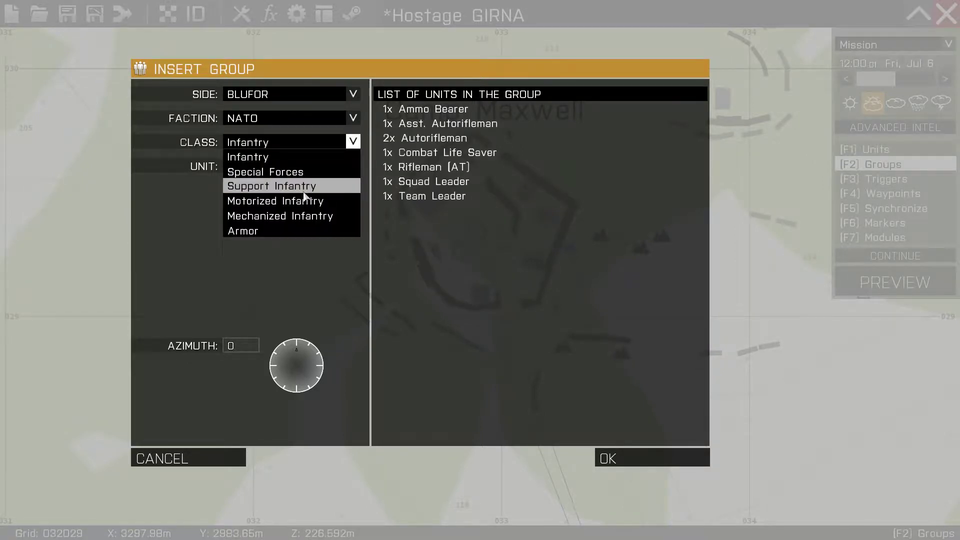
left_click(311, 146)
left_click(310, 167)
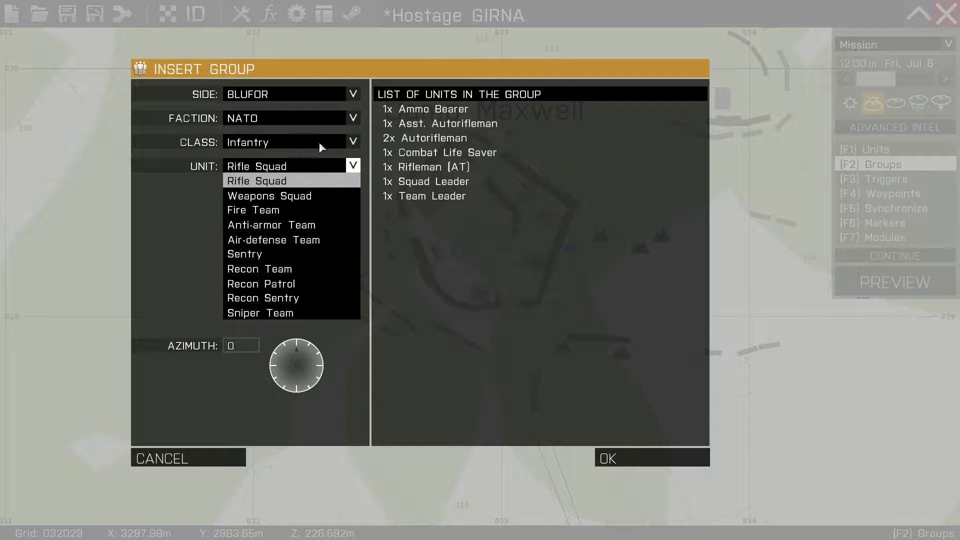
Browse the Support Infantry teams, try Support Team (CLS) for the group, and reset the class to Infantry.
left_click(319, 145)
left_click(325, 145)
left_click(325, 145)
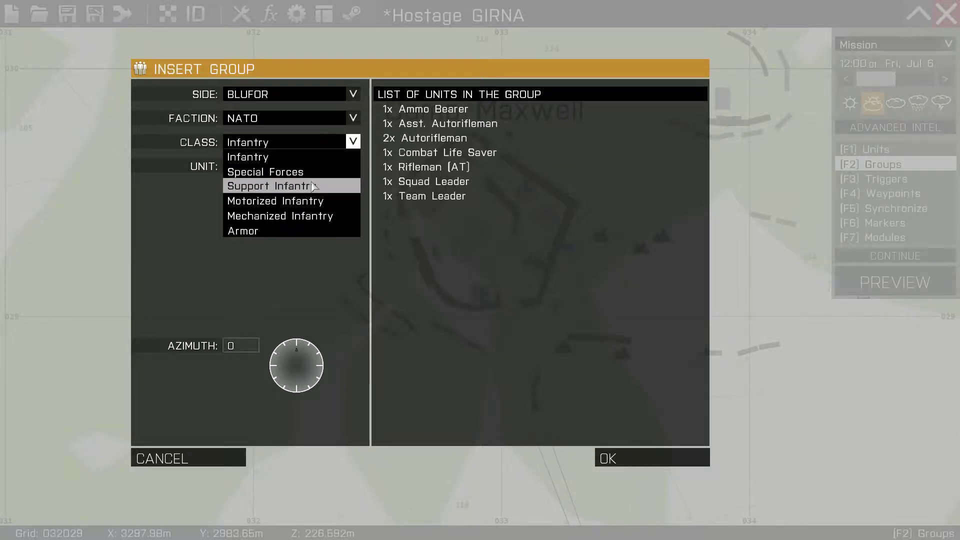
left_click(313, 186)
left_click(313, 167)
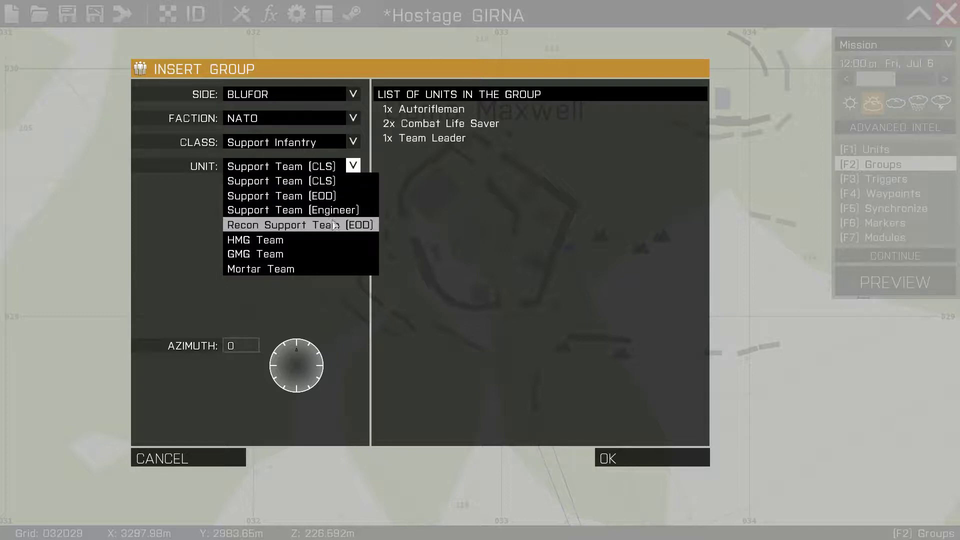
left_click(322, 183)
left_click(321, 171)
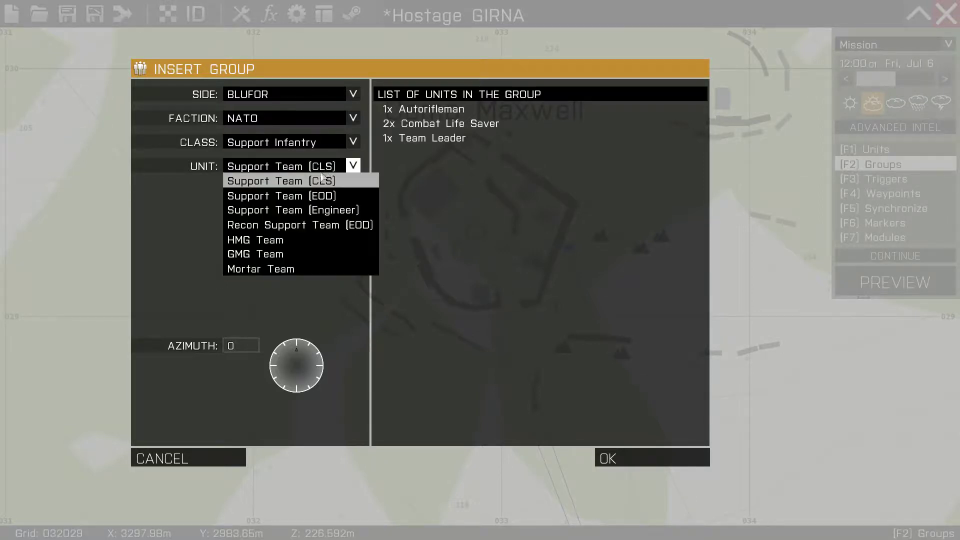
left_click(314, 183)
left_click(312, 144)
left_click(312, 156)
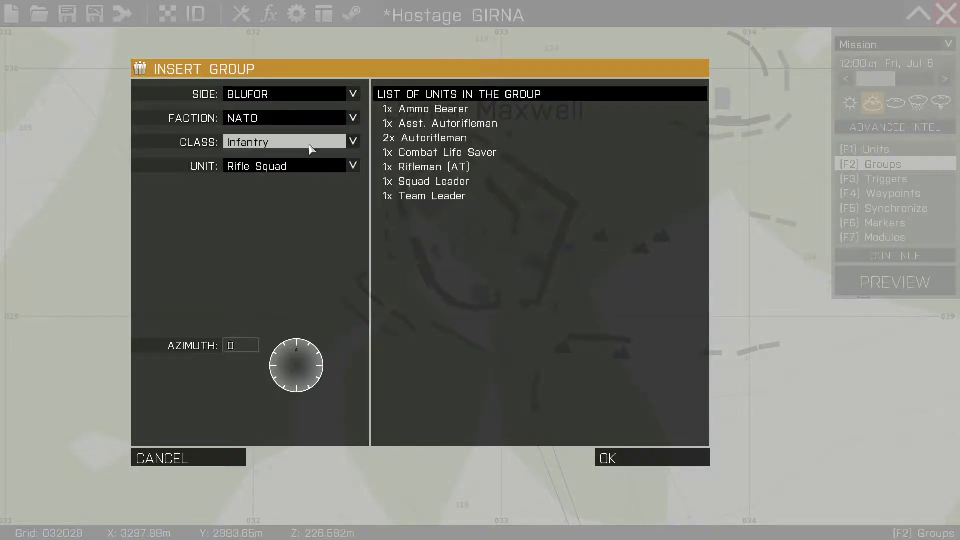
Choose Fire Team as the NATO Infantry unit and insert the group north of Camp Maxwell.
left_click(314, 166)
left_click(314, 210)
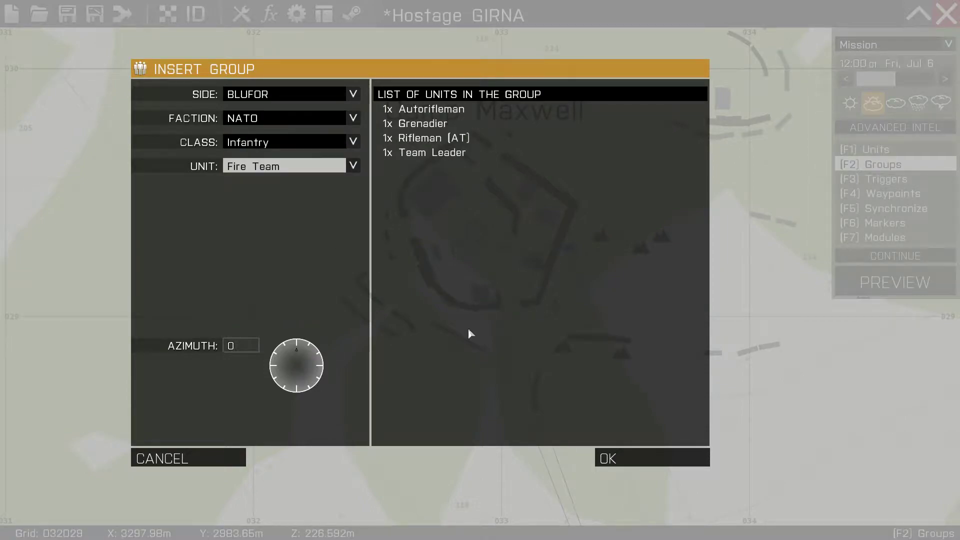
left_click(650, 458)
Rotate the new fire team to face roughly east and reposition its Team Leader outside the camp's northern wall.
right_click_drag(615, 454, 639, 193)
scroll(500, 165, "up", 2)
key("F1")
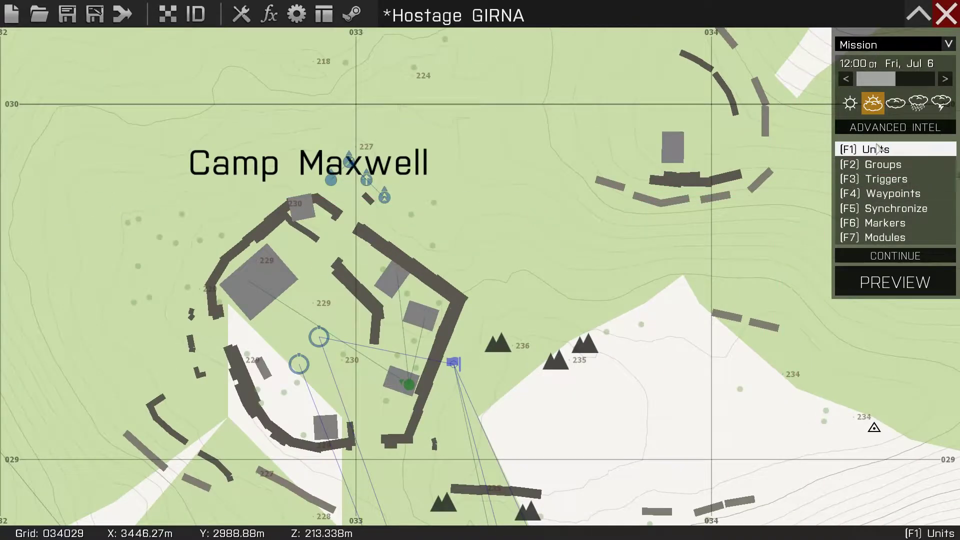
right_click_drag(500, 165, 316, 135)
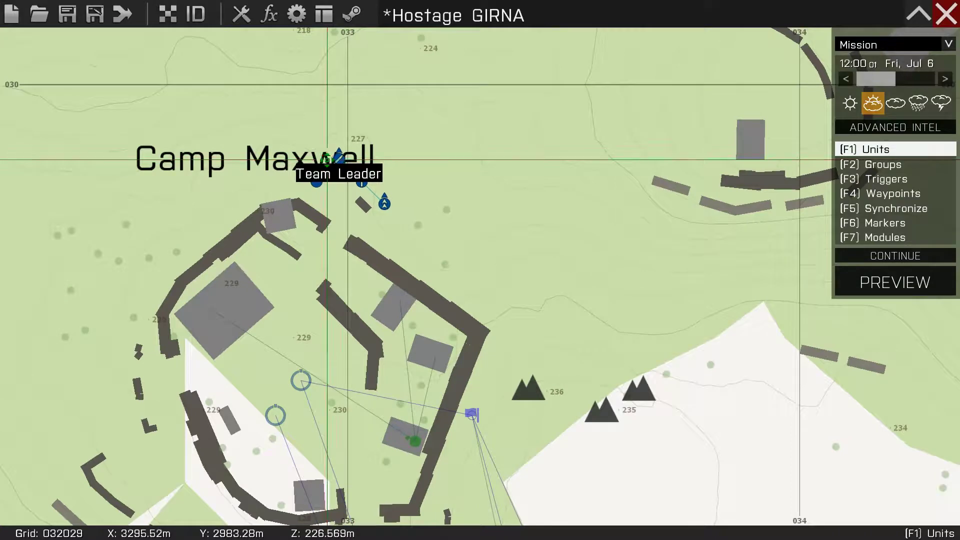
left_click_drag(327, 159, 353, 134)
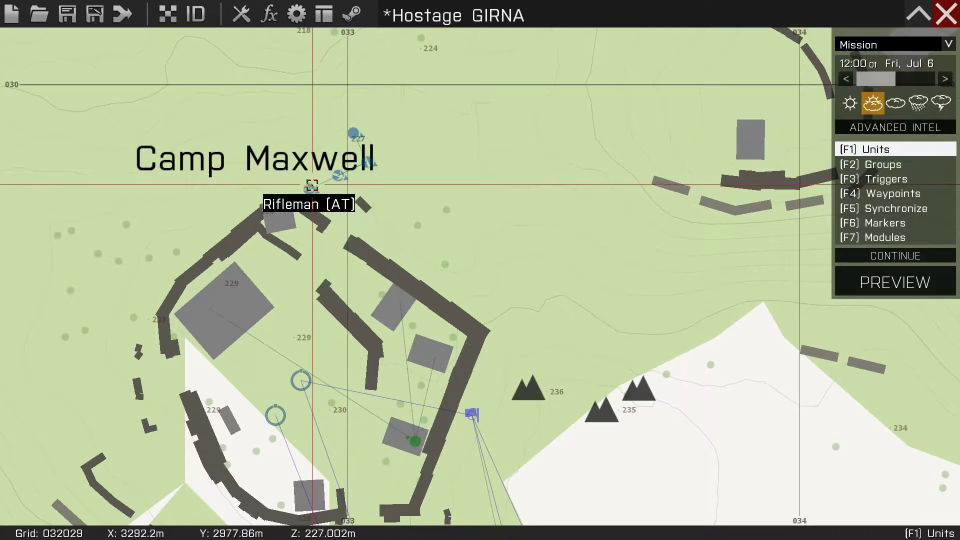
left_click_drag(353, 169, 353, 178)
Add a MOVE waypoint northeast of the camp for the fire team with Hold fire, Engage at will, Staggered Col. formation, Normal speed and Aware behavior.
left_click(358, 176)
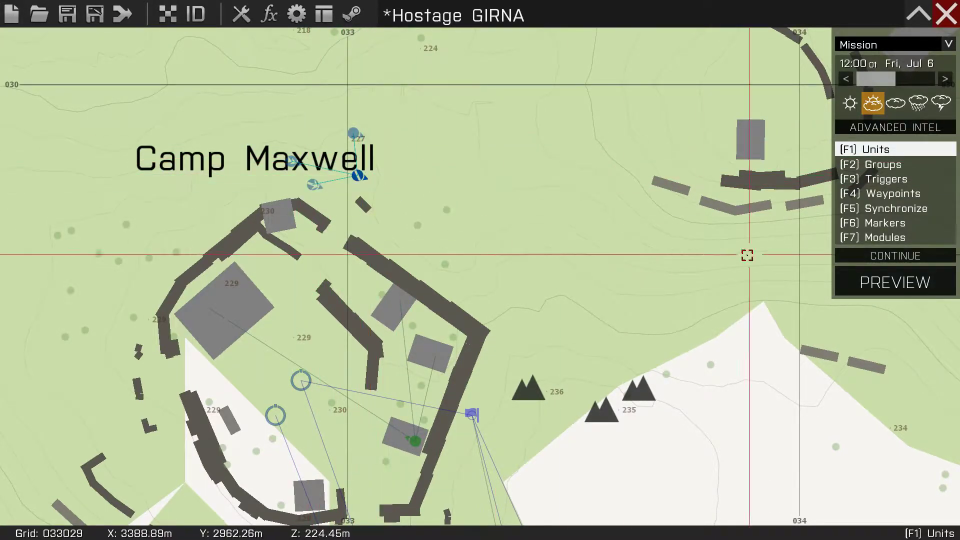
key("F4")
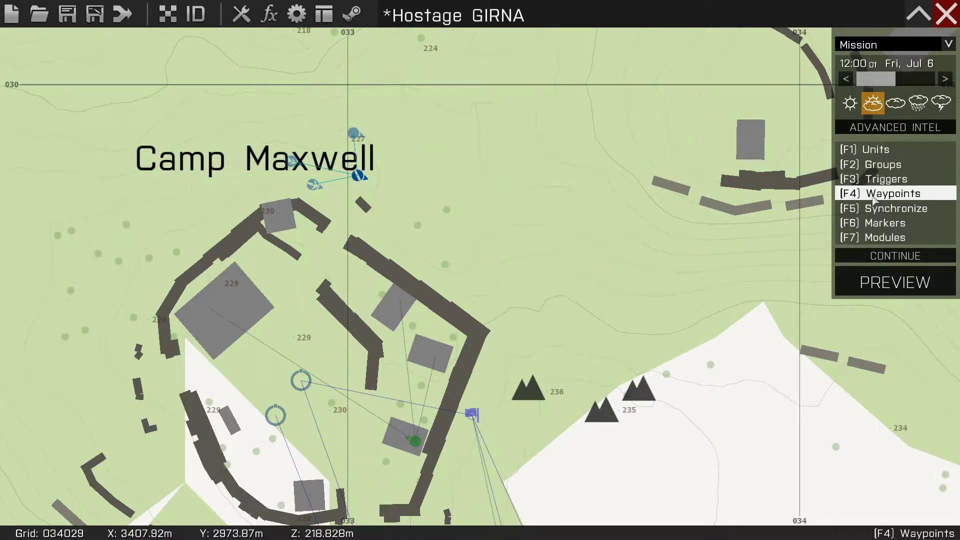
double_click(411, 229)
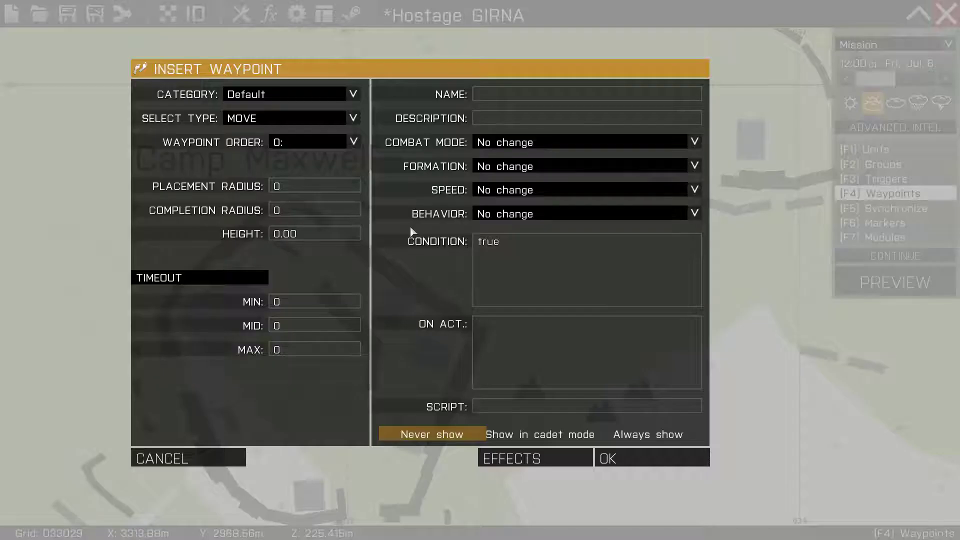
left_click(529, 143)
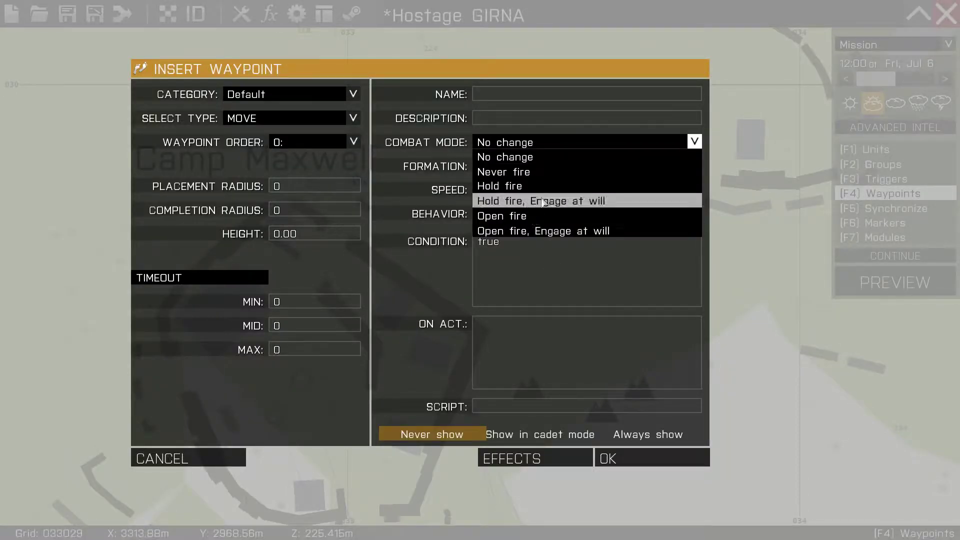
left_click(530, 197)
left_click(541, 168)
left_click(542, 211)
left_click(547, 188)
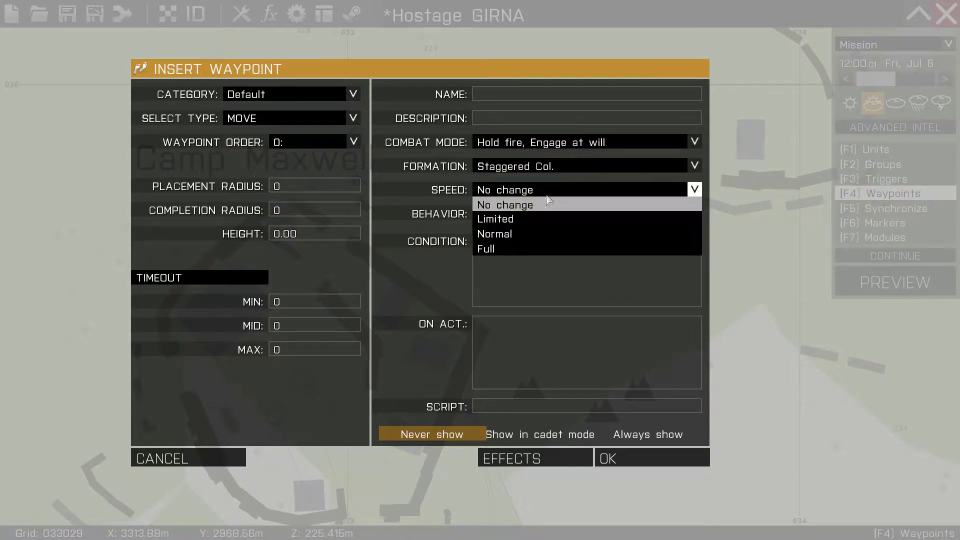
left_click(546, 239)
left_click(554, 215)
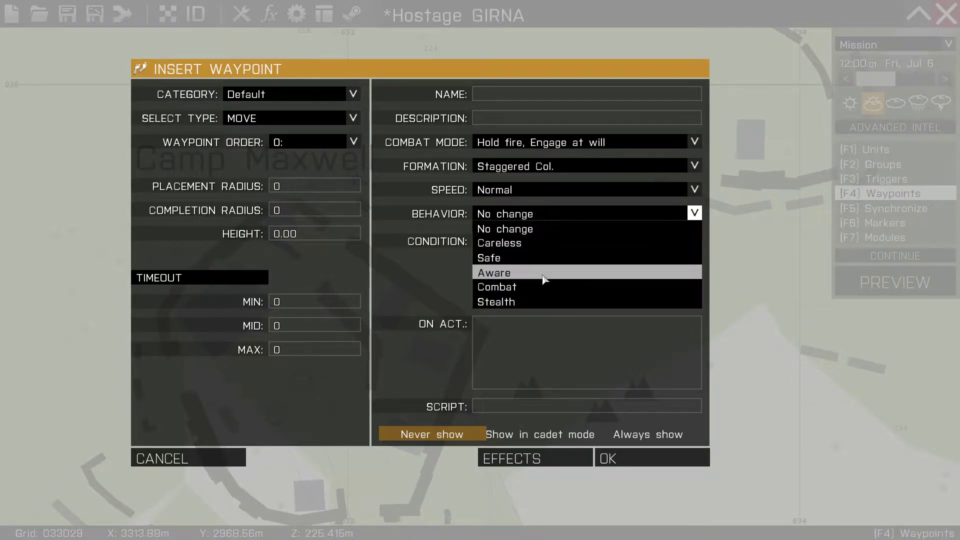
left_click(543, 273)
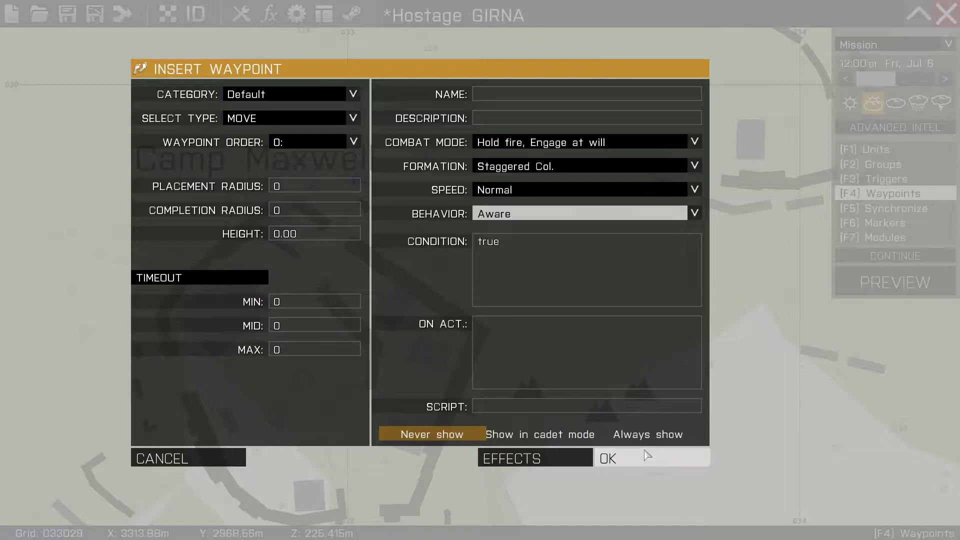
left_click(645, 455)
Add four more default MOVE waypoints clockwise around the camp's walls, from the east corner past the south to the west side.
scroll(438, 290, "down", 2)
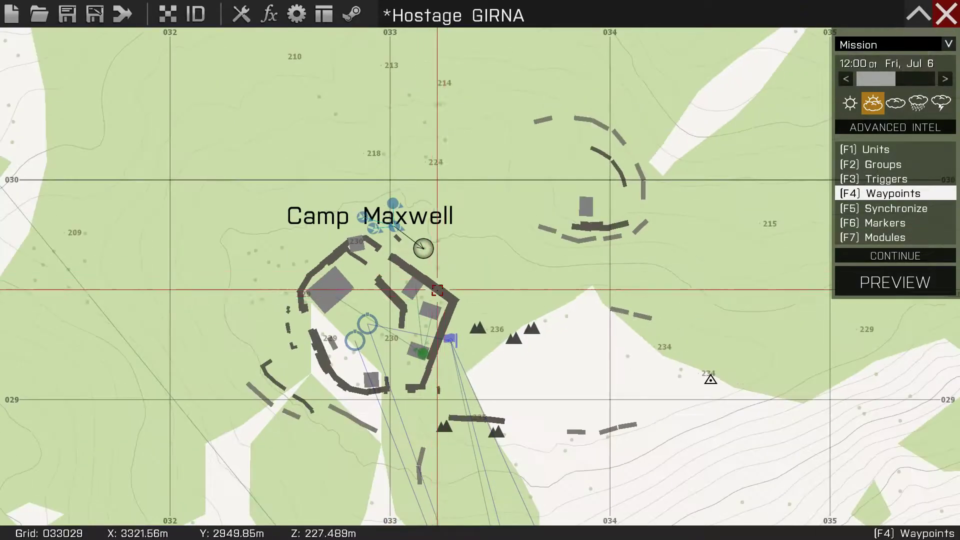
double_click(476, 304)
left_click(619, 456)
right_click_drag(534, 455, 523, 355)
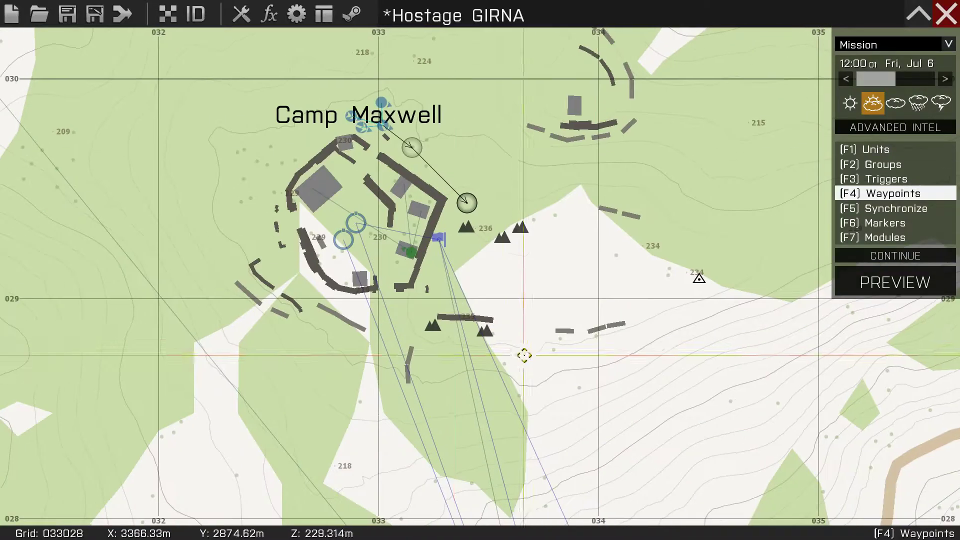
double_click(429, 285)
left_click(631, 456)
right_click_drag(331, 283, 423, 284)
double_click(417, 275)
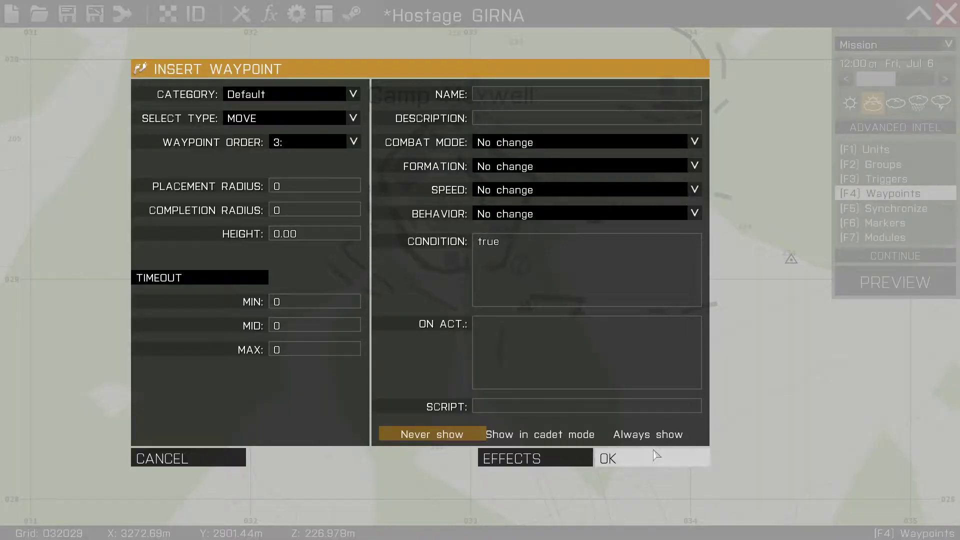
left_click(655, 455)
double_click(420, 225)
left_click(653, 458)
Close the fire team's patrol loop with a CYCLE waypoint outside the camp's northwestern wall.
right_click_drag(405, 286, 428, 352)
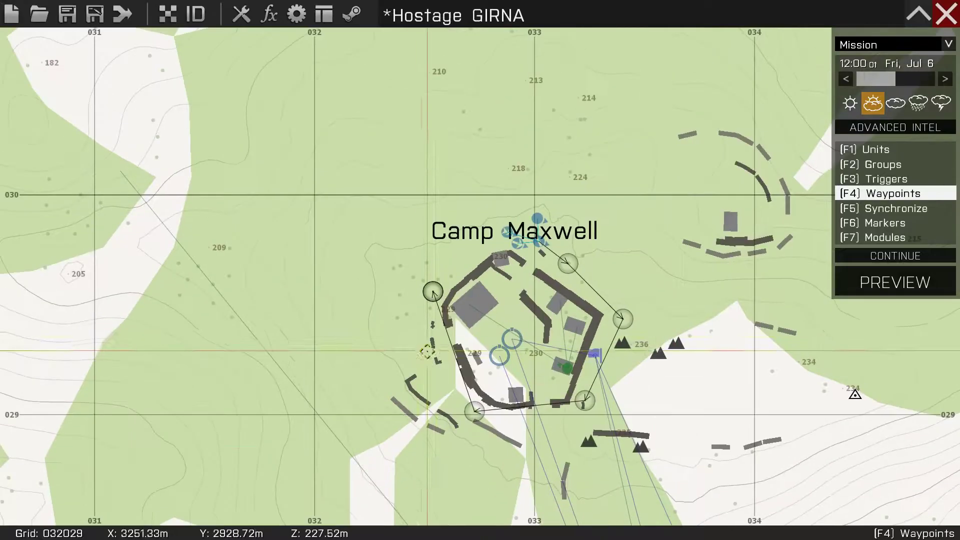
double_click(484, 242)
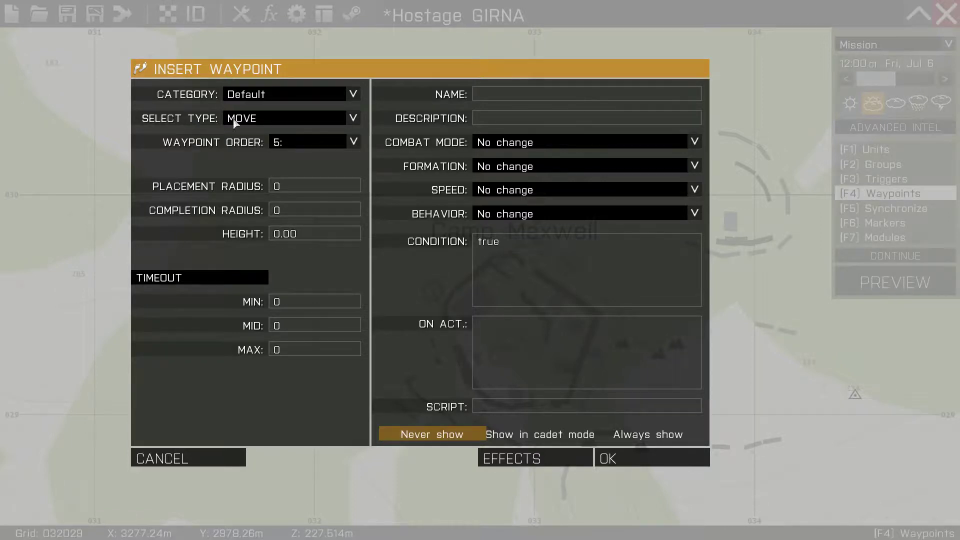
left_click(234, 122)
left_click(252, 240)
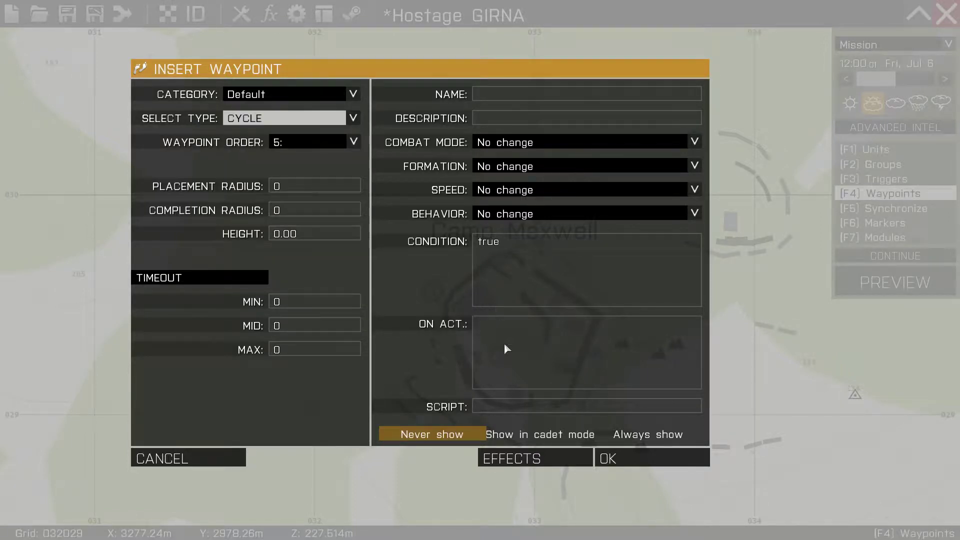
left_click(617, 461)
Duplicate the northern fire team together with its first waypoint and place the copy just south of Camp Maxwell.
right_click_drag(490, 270, 430, 287)
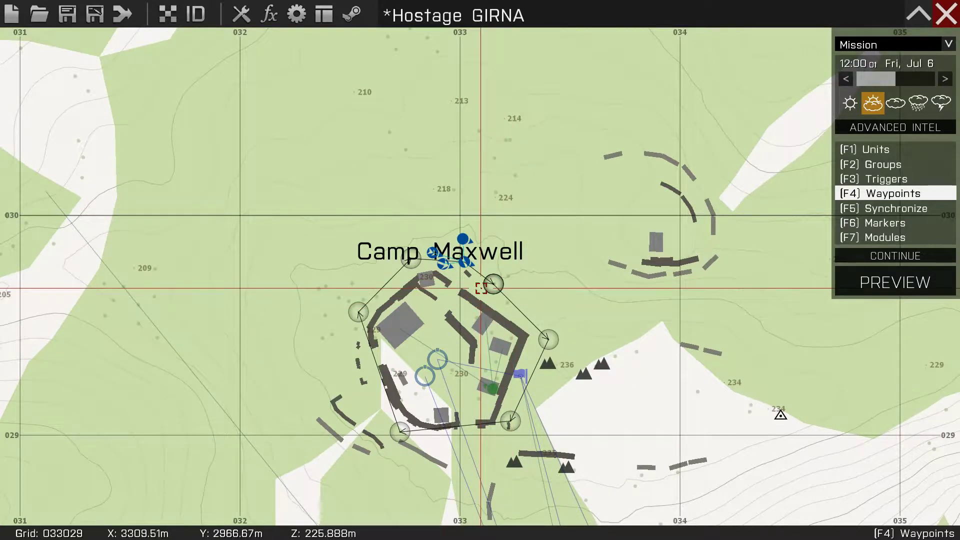
scroll(481, 288, "down", 2)
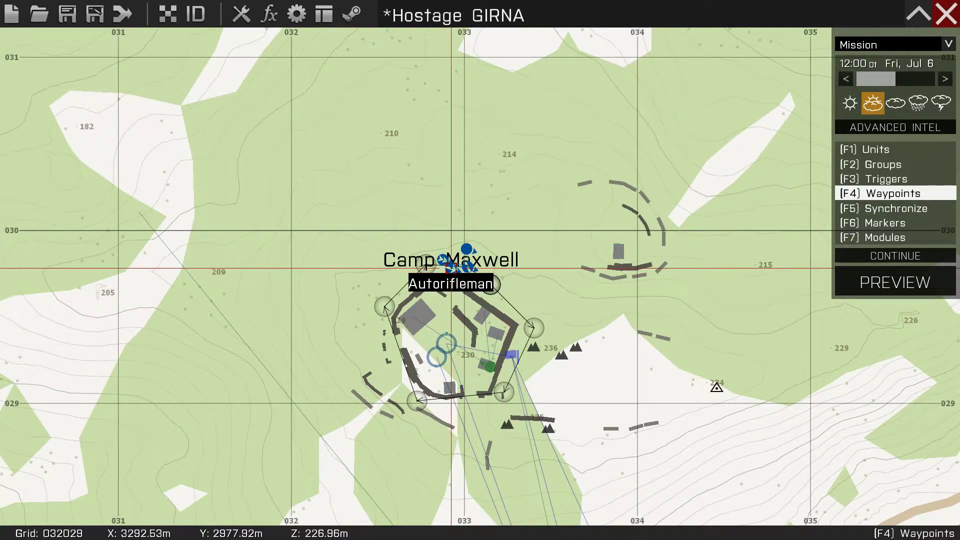
scroll(483, 368, "up", 2)
right_click_drag(482, 412, 481, 316)
key("ctrl+v")
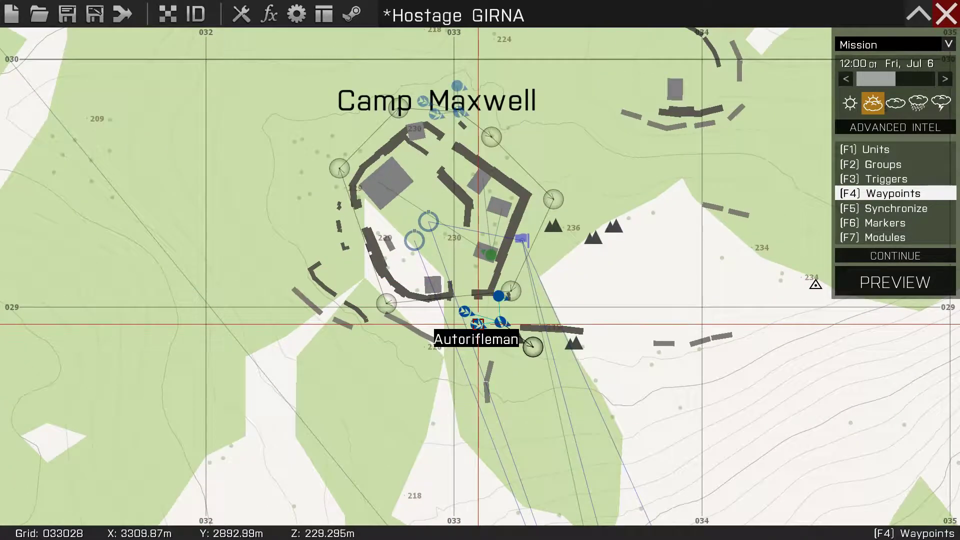
Rotate the copied fire team to face roughly west and nudge its first waypoint slightly westward below the camp's southern wall.
left_click_drag(479, 324, 514, 291, "shift")
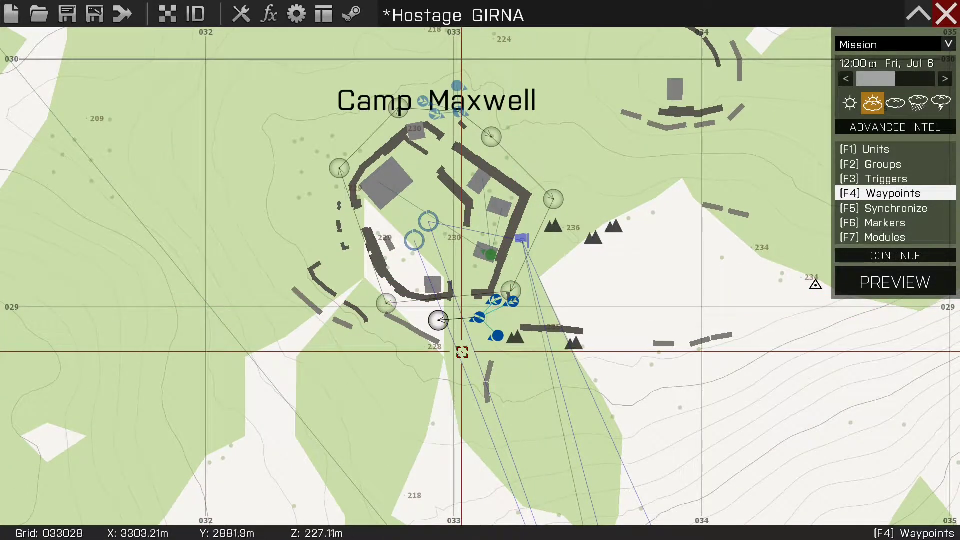
left_click(461, 352)
left_click_drag(439, 318, 431, 317)
Add five default MOVE waypoints clockwise around the camp for the southern fire team, from the southwest past the north to the southeast.
right_click_drag(430, 317, 445, 333)
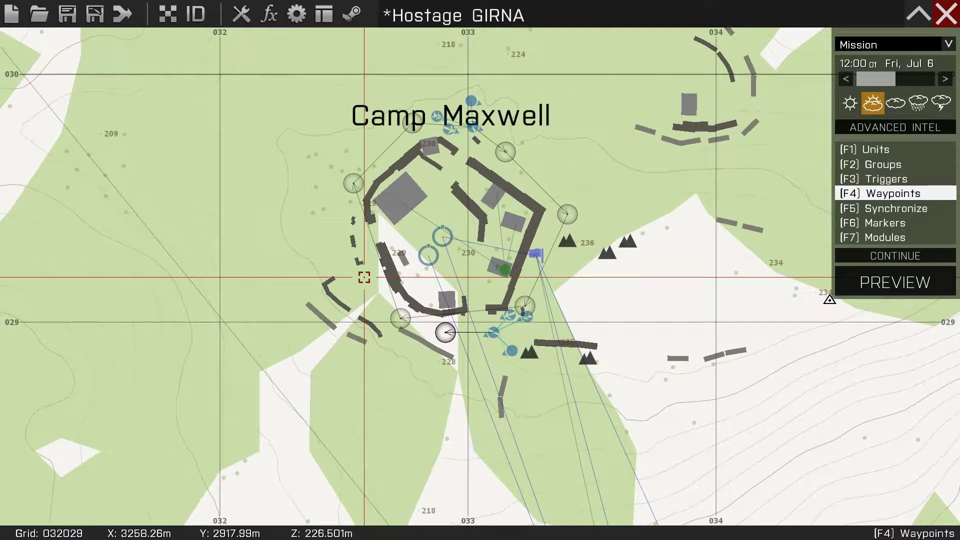
double_click(364, 277)
left_click(611, 457)
double_click(363, 158)
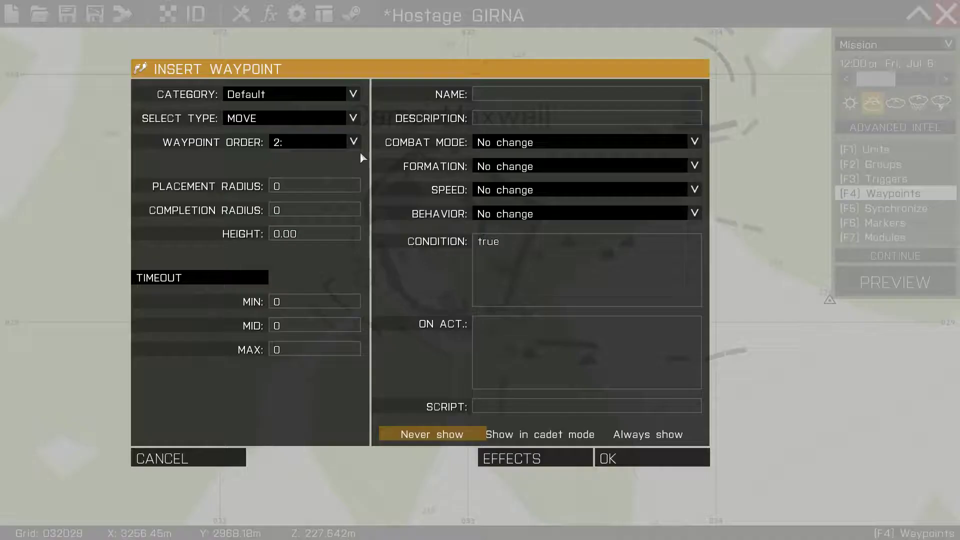
left_click(621, 452)
double_click(559, 203)
left_click(643, 459)
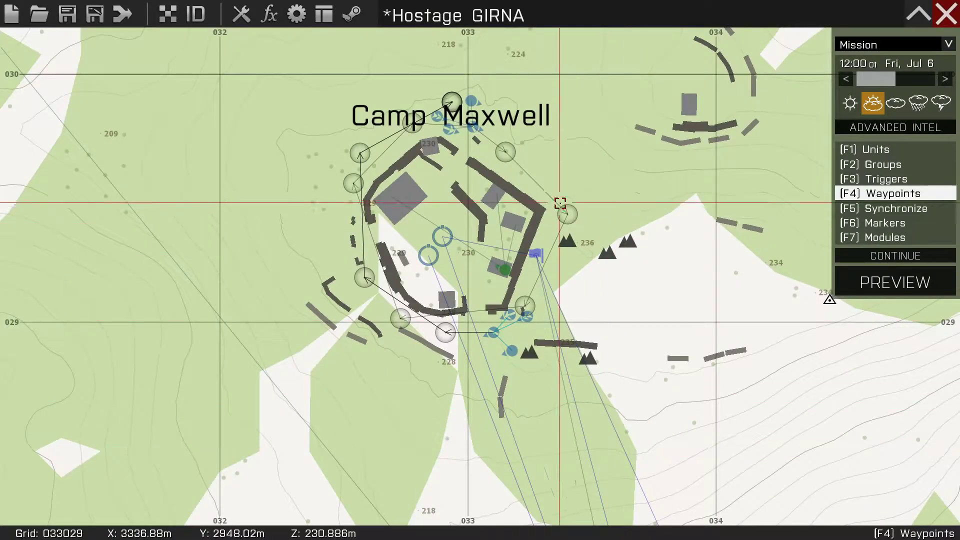
double_click(540, 171)
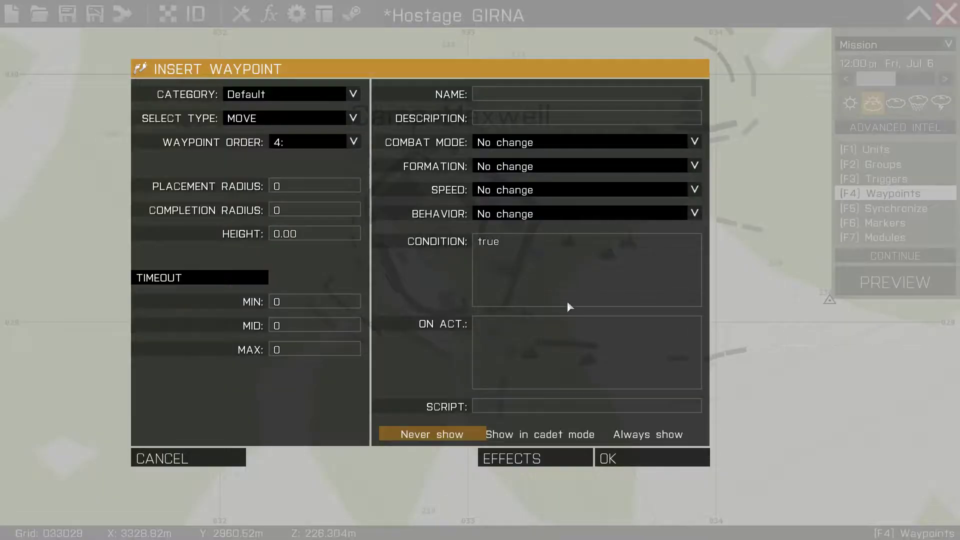
left_click(642, 462)
double_click(537, 281)
left_click(612, 458)
Close the southern fire team's patrol loop with a CYCLE waypoint just east of its Team Leader.
scroll(478, 350, "up", 1)
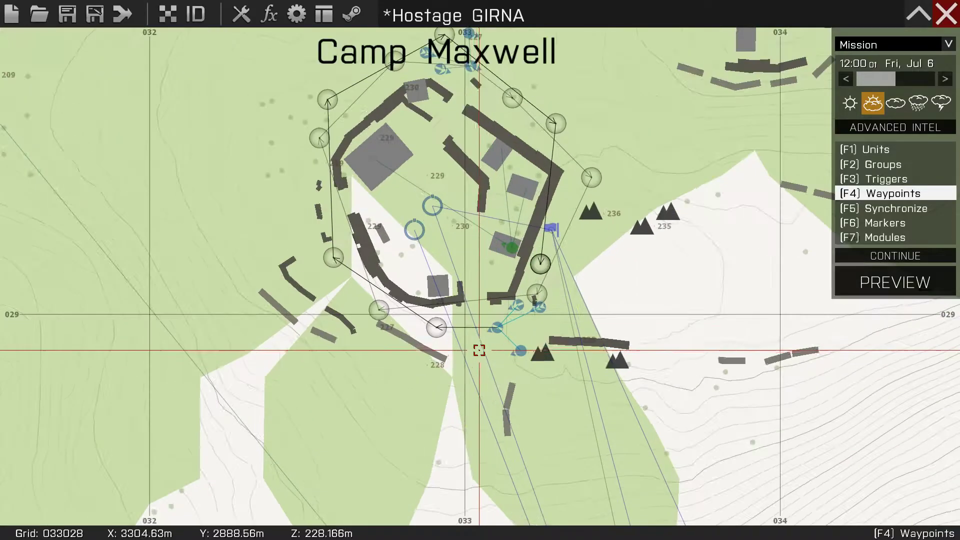
scroll(479, 350, "up", 1)
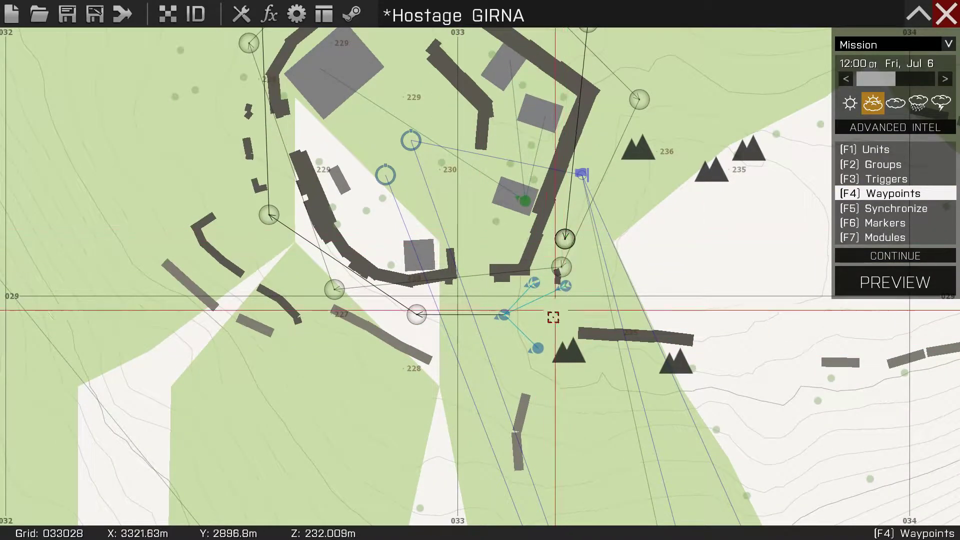
double_click(530, 314)
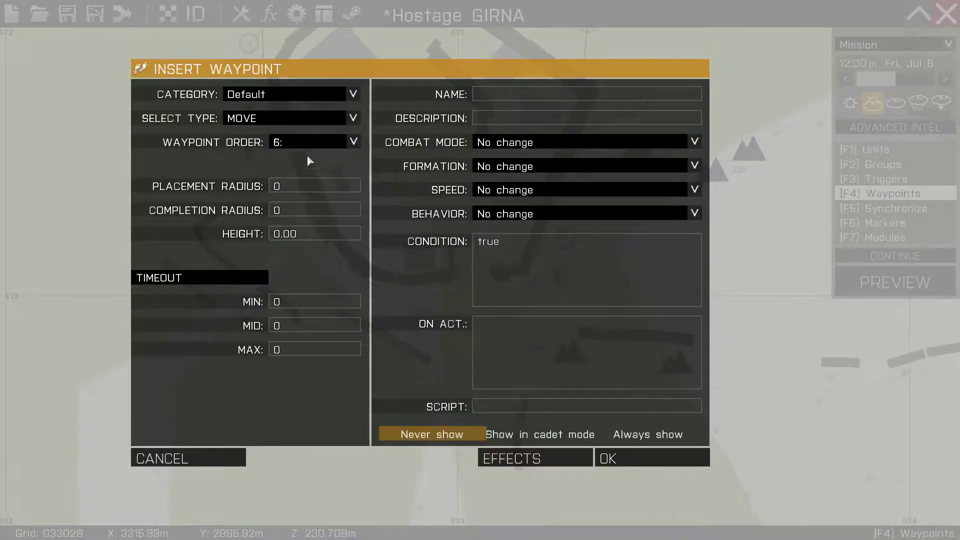
left_click(311, 117)
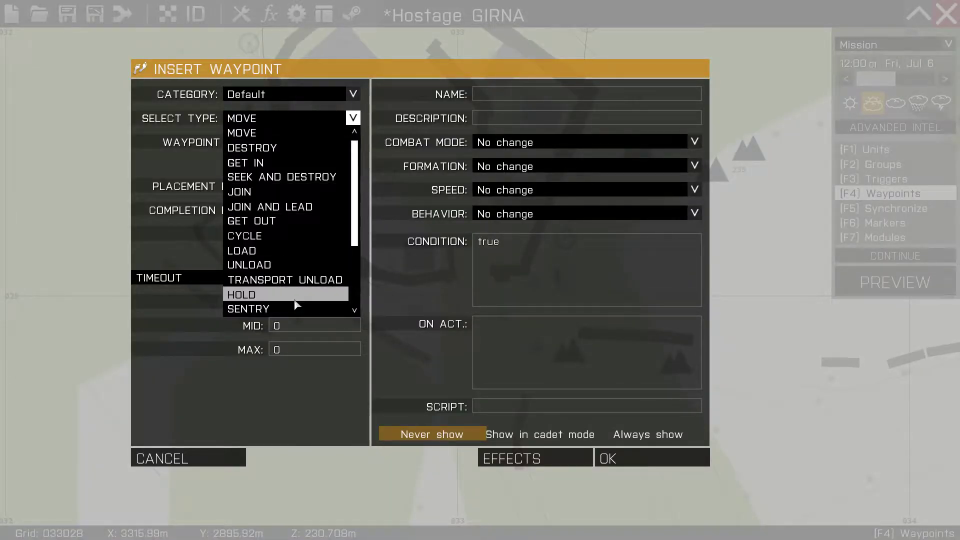
left_click(320, 123)
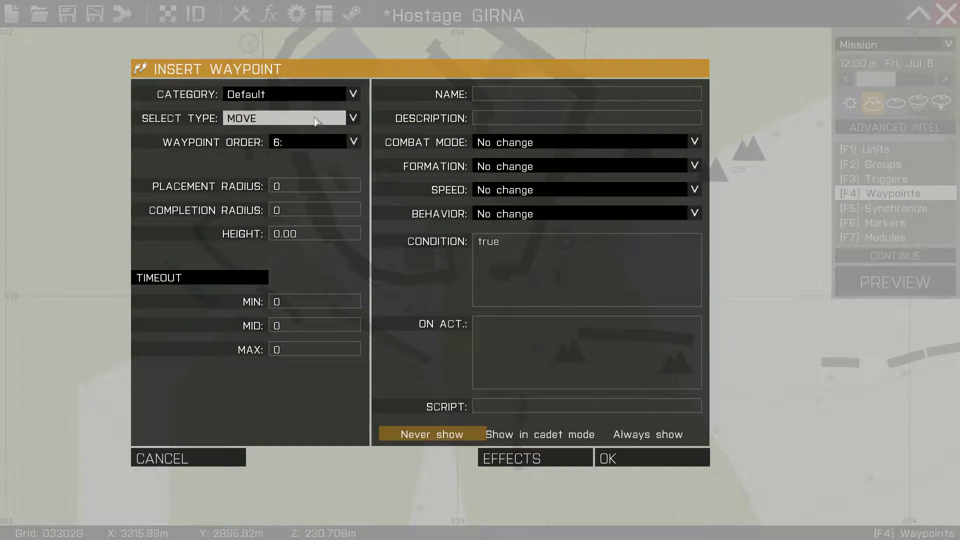
left_click(315, 121)
left_click(313, 234)
left_click(623, 451)
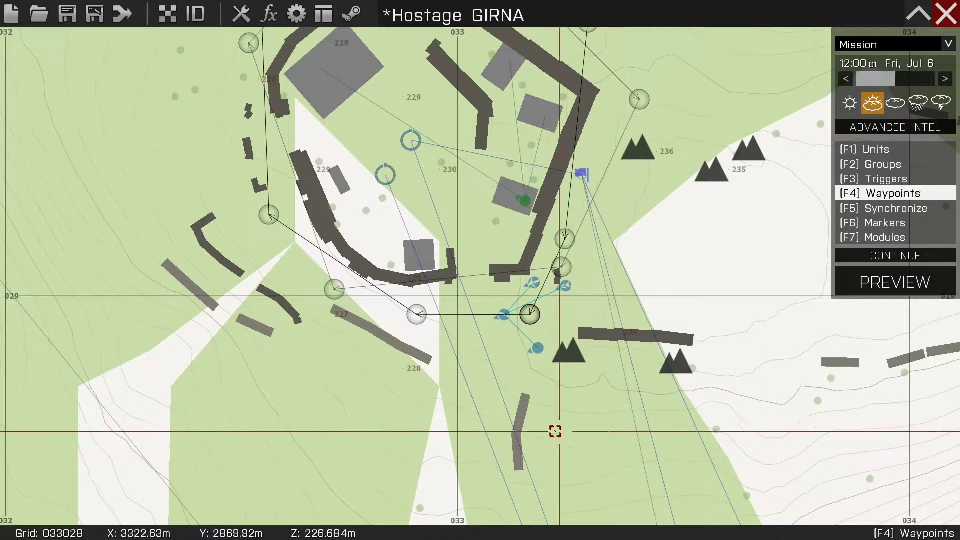
Start inserting a new group inside Camp Maxwell, try the OPFOR side, and set the side back to BLUFOR.
scroll(547, 324, "up", 3)
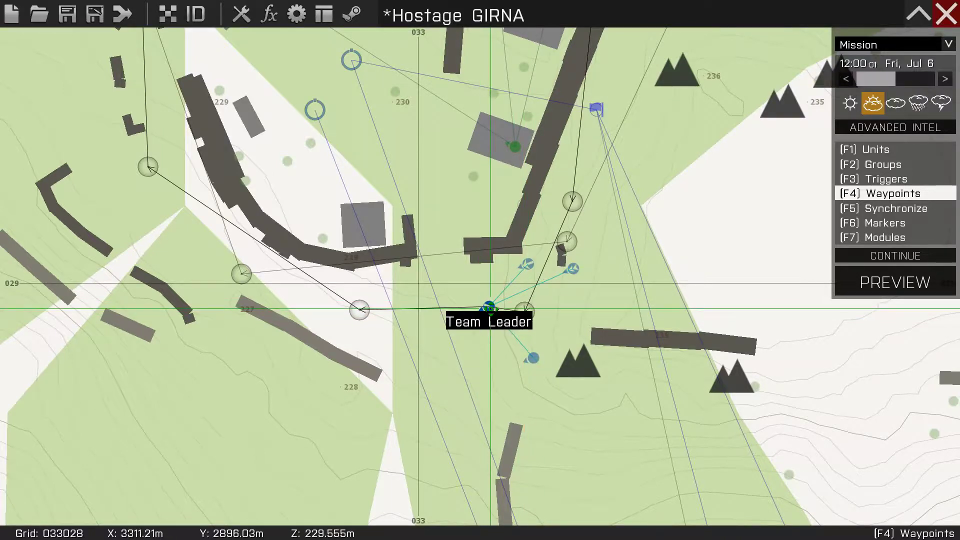
scroll(480, 319, "down", 5)
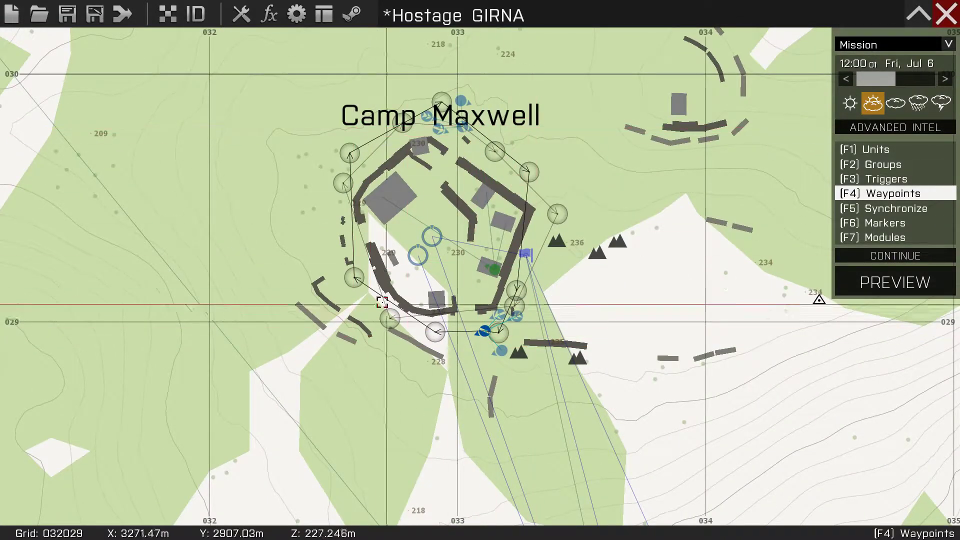
scroll(490, 243, "up", 2)
left_click(869, 165)
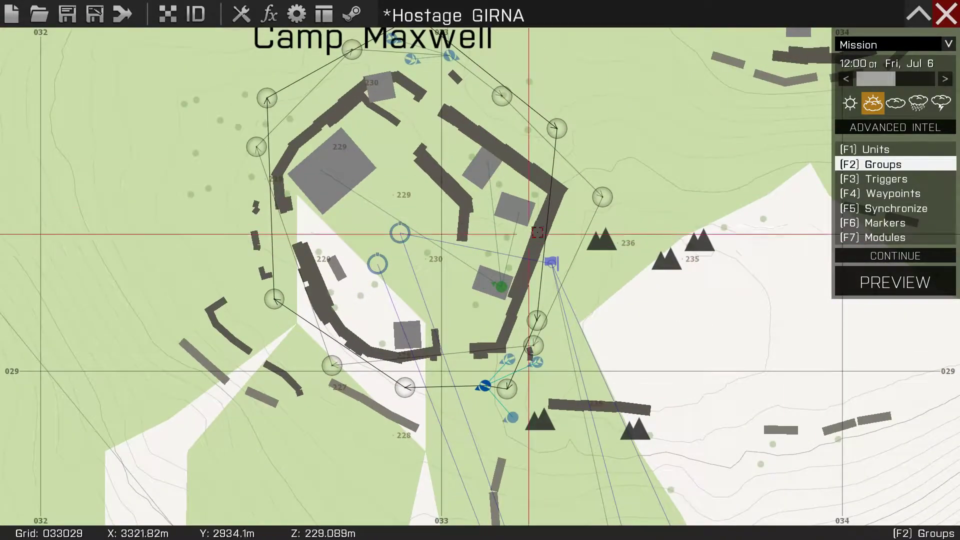
scroll(381, 193, "up", 2)
double_click(378, 191)
left_click(308, 95)
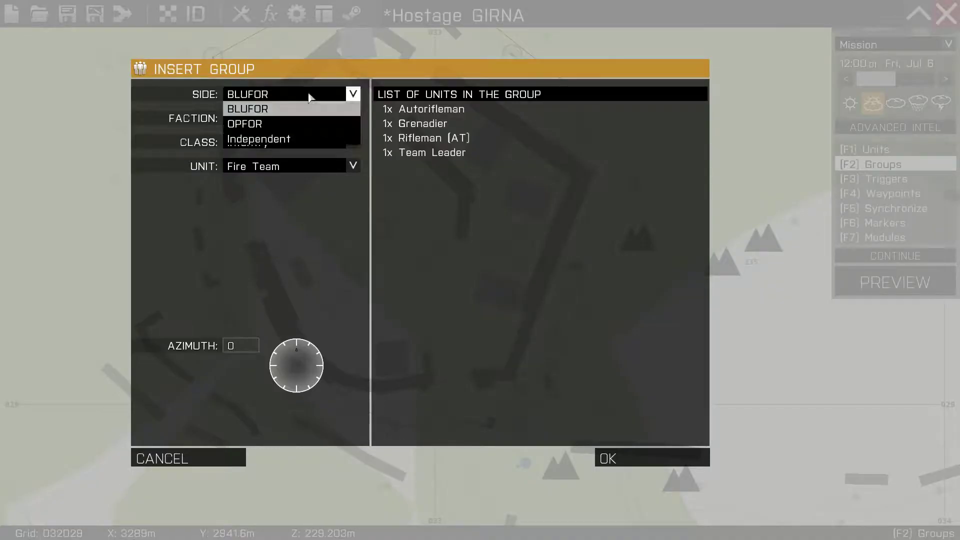
left_click(309, 125)
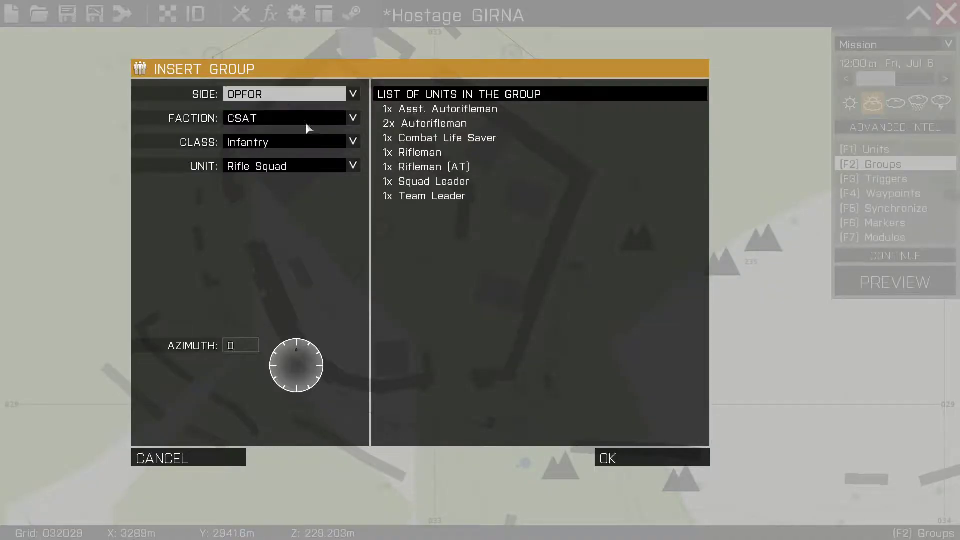
left_click(303, 95)
left_click(295, 109)
Try the Recon Team as the unit for the new NATO Infantry group.
left_click(300, 167)
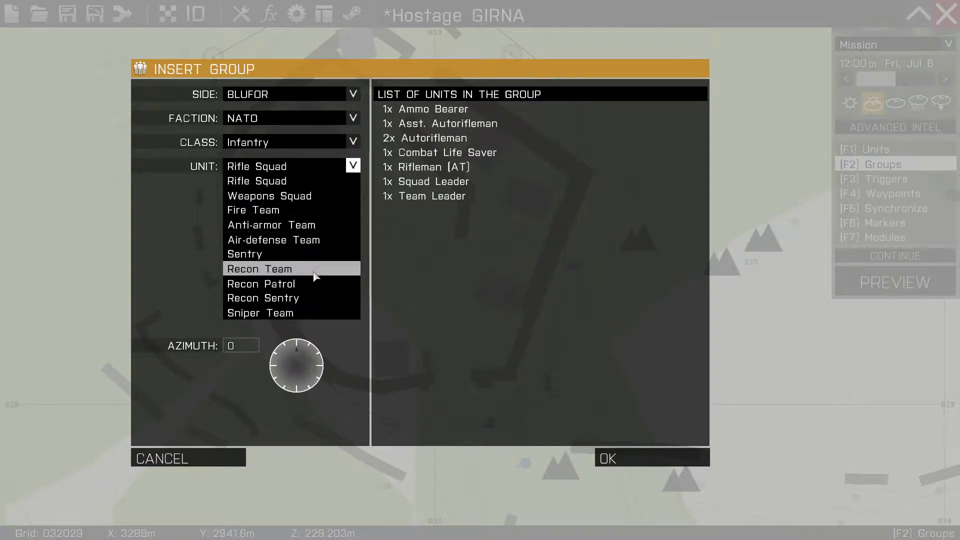
left_click(315, 270)
left_click(320, 165)
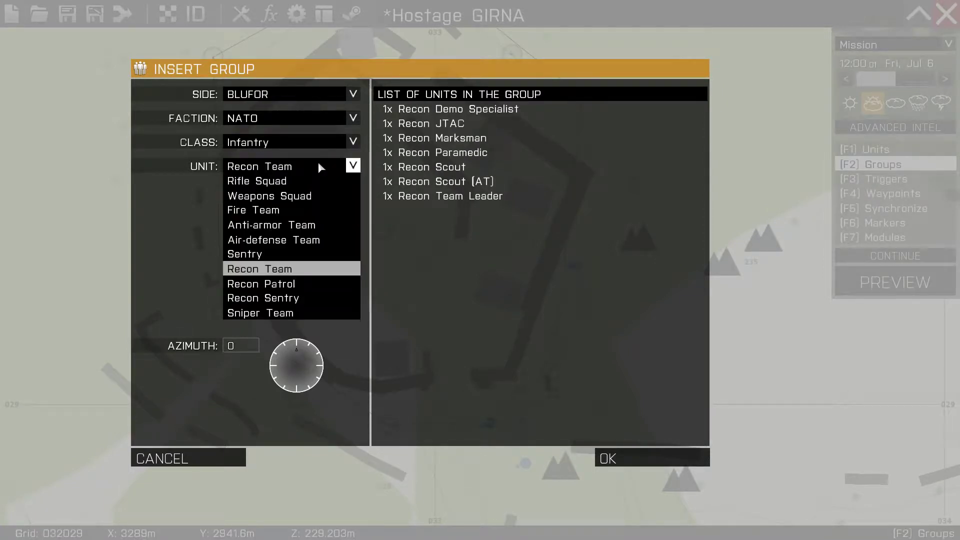
left_click(316, 169)
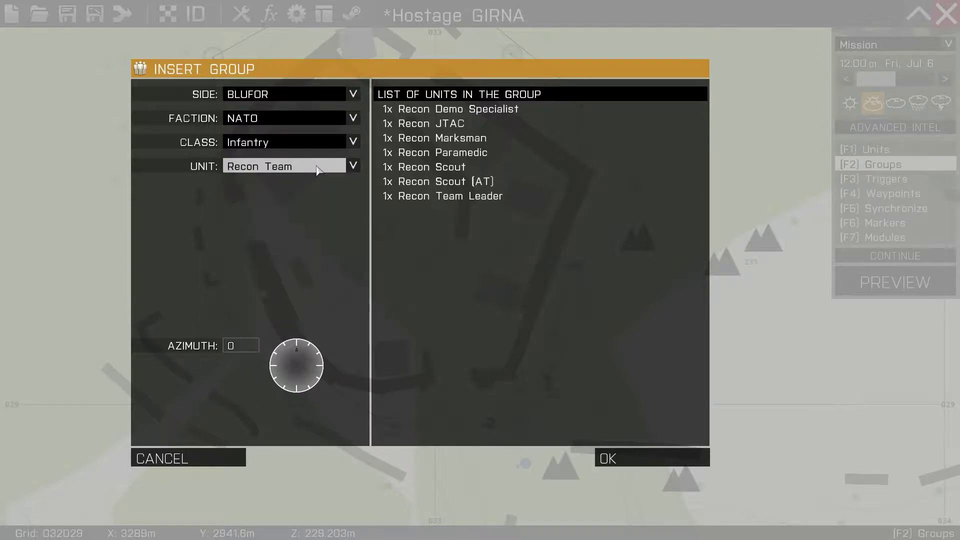
Insert a BLUFOR NATO group of the Support Infantry class, using Support Team (CLS), inside Camp Maxwell.
left_click(316, 143)
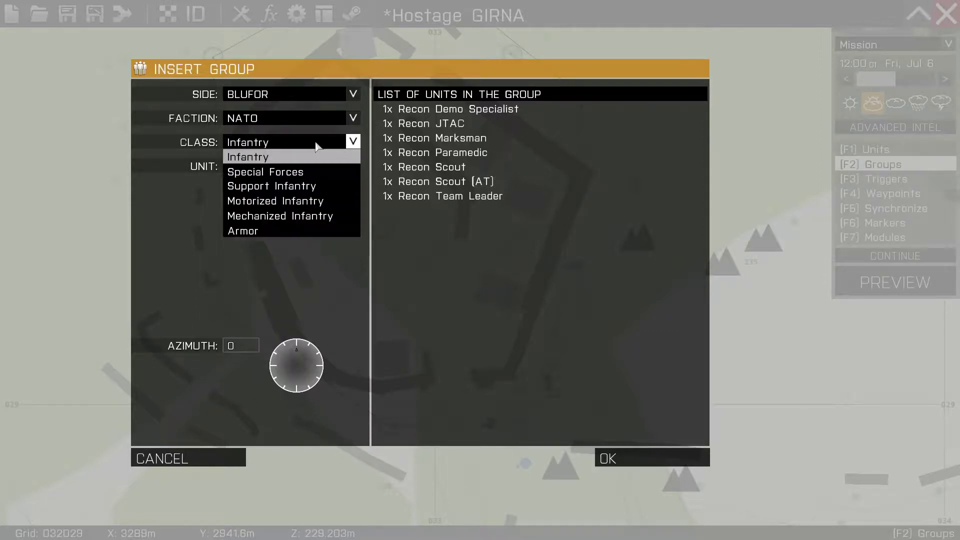
left_click(307, 186)
left_click(310, 169)
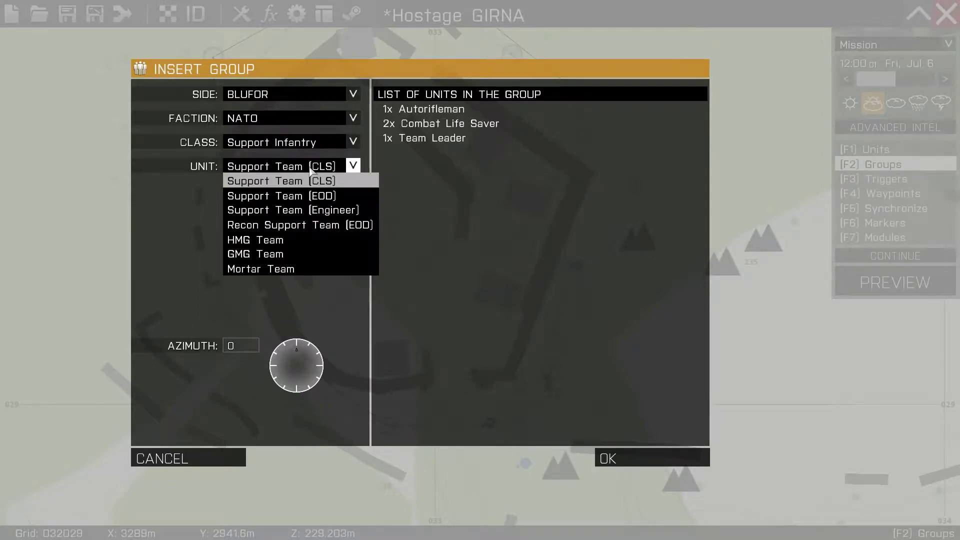
left_click(310, 180)
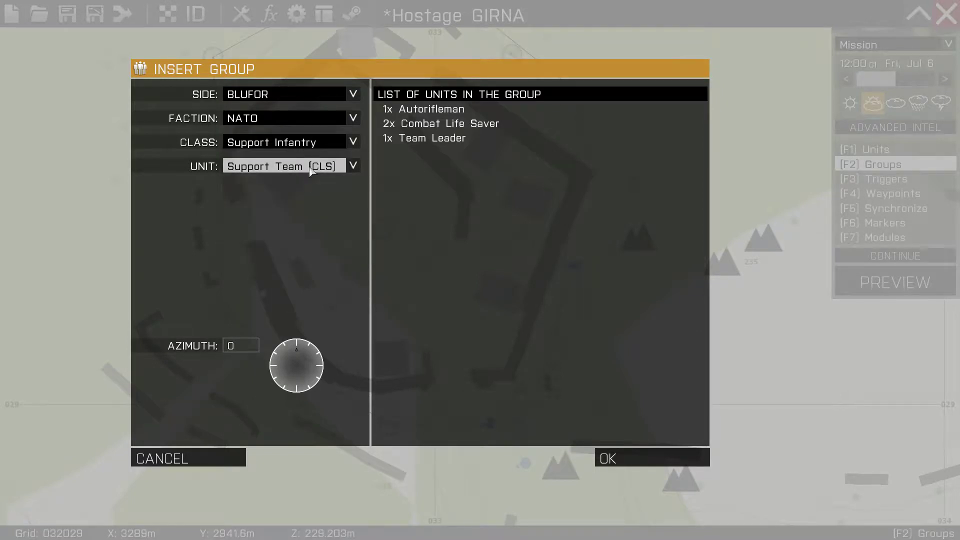
left_click(289, 119)
left_click(290, 120)
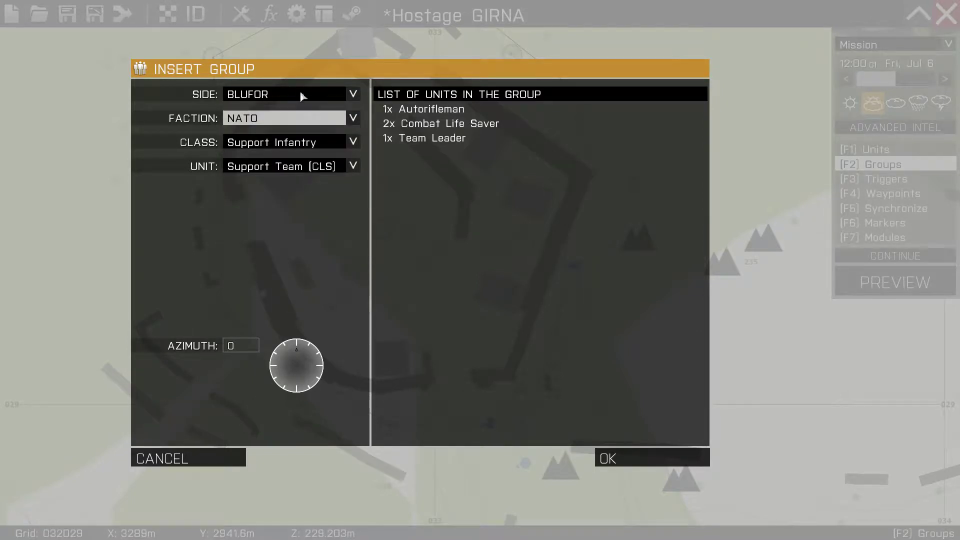
left_click(617, 456)
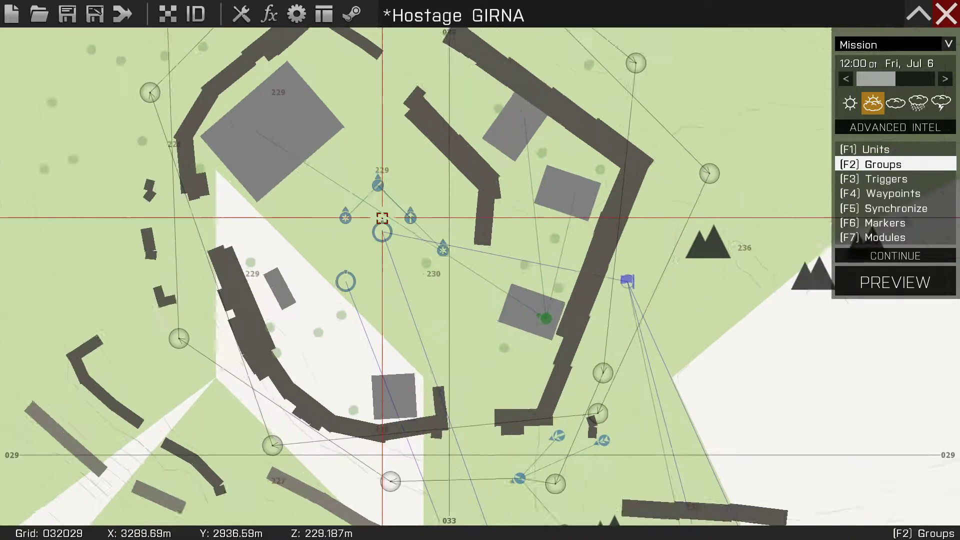
Bring the support team's members closer together and give their Team Leader a placement radius that spans the whole camp.
scroll(382, 218, "up", 3)
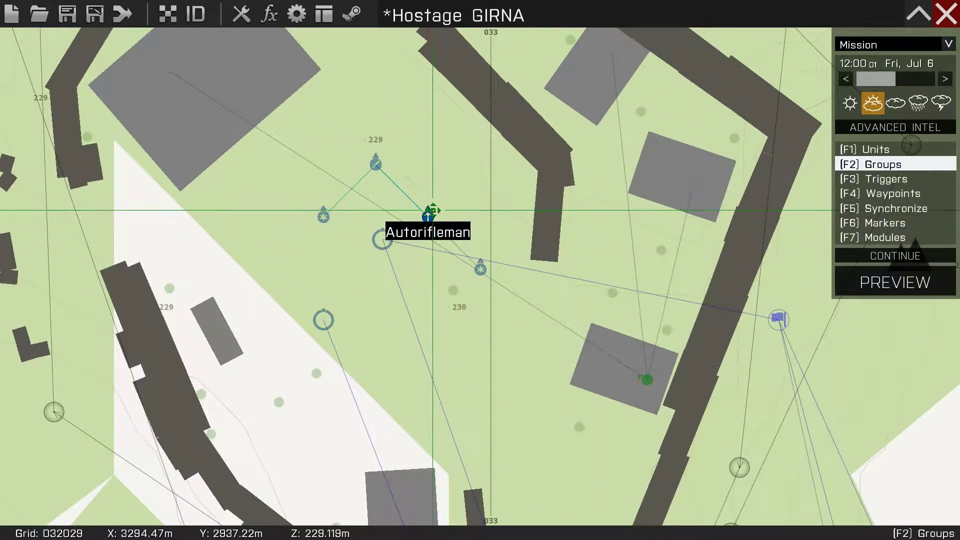
key("F1")
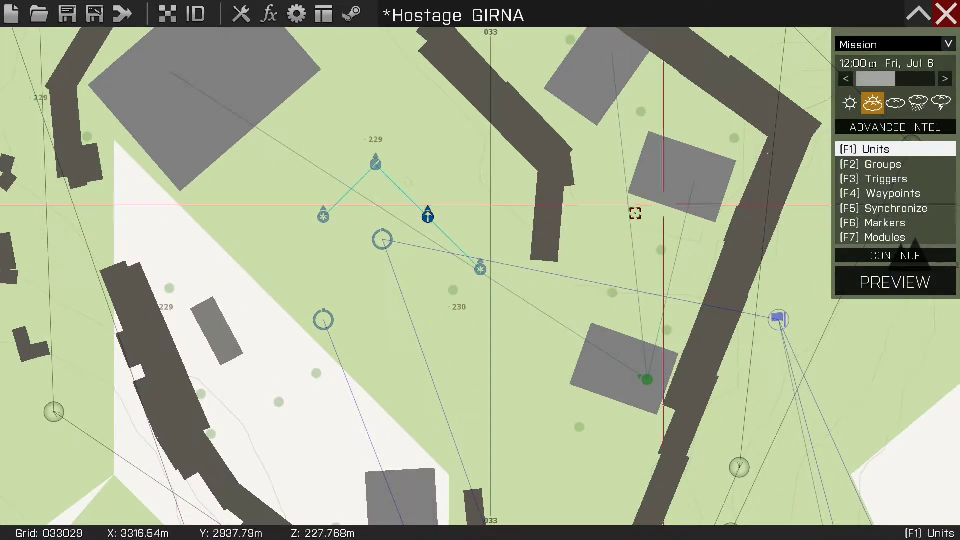
left_click_drag(481, 269, 340, 192)
scroll(341, 195, "down", 3)
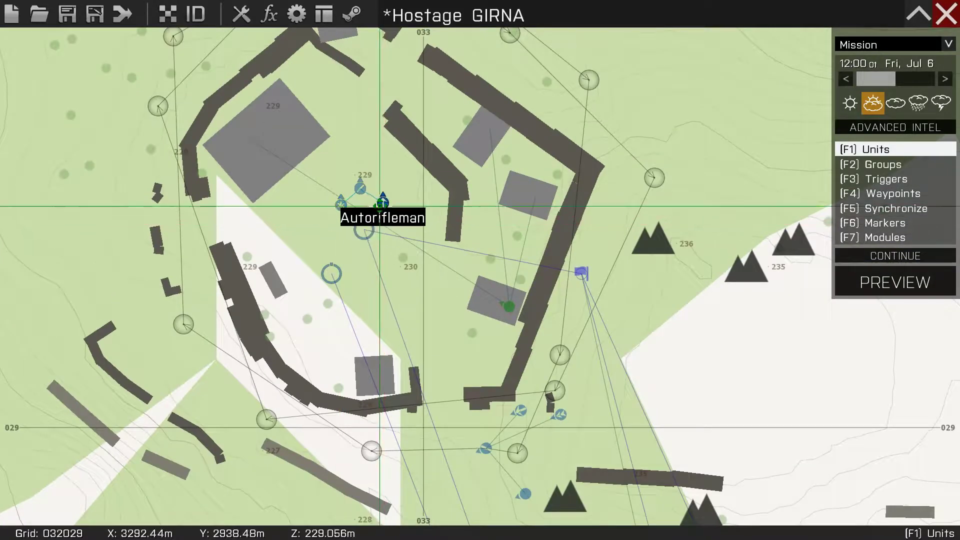
scroll(365, 195, "up", 4)
double_click(360, 190)
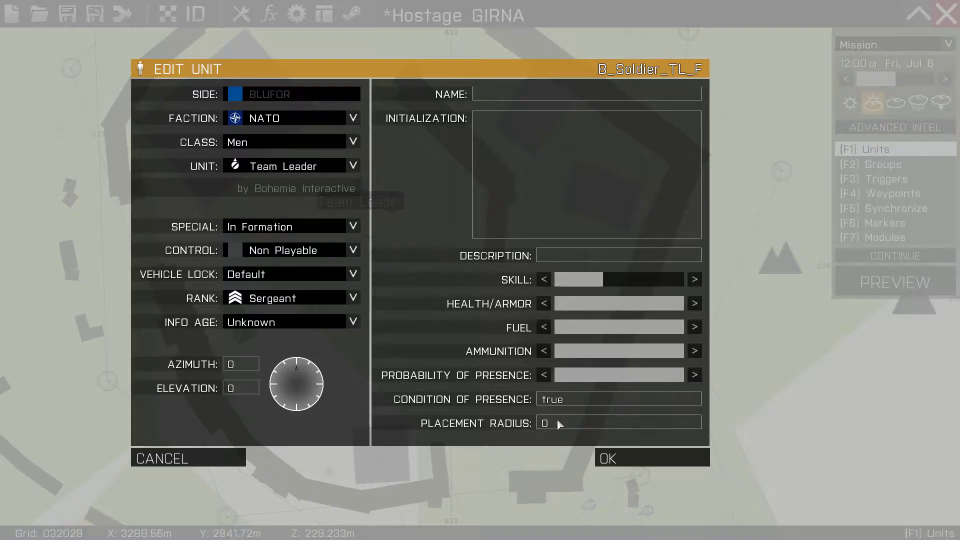
type("5")
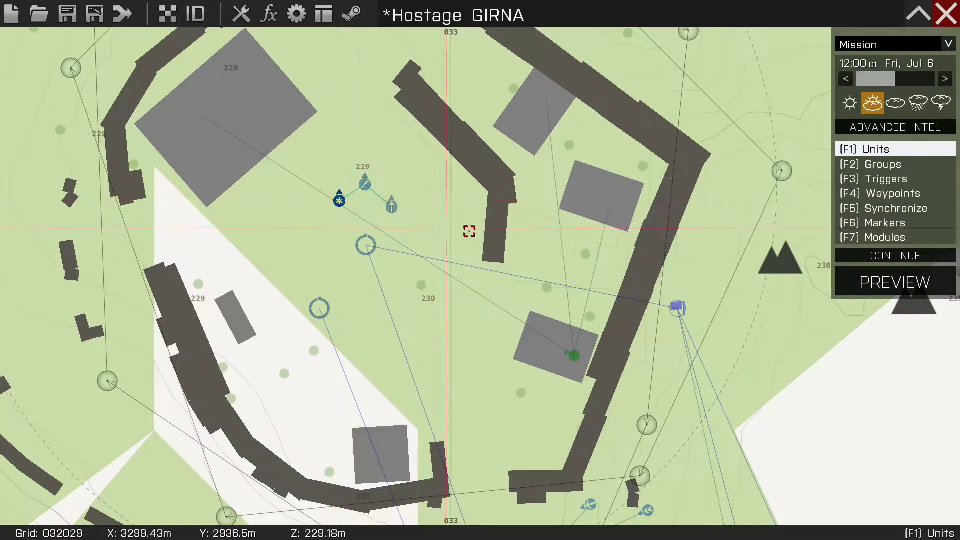
Start a HOLD waypoint for the support team just north of its Team Leader.
left_click(867, 197)
double_click(364, 169)
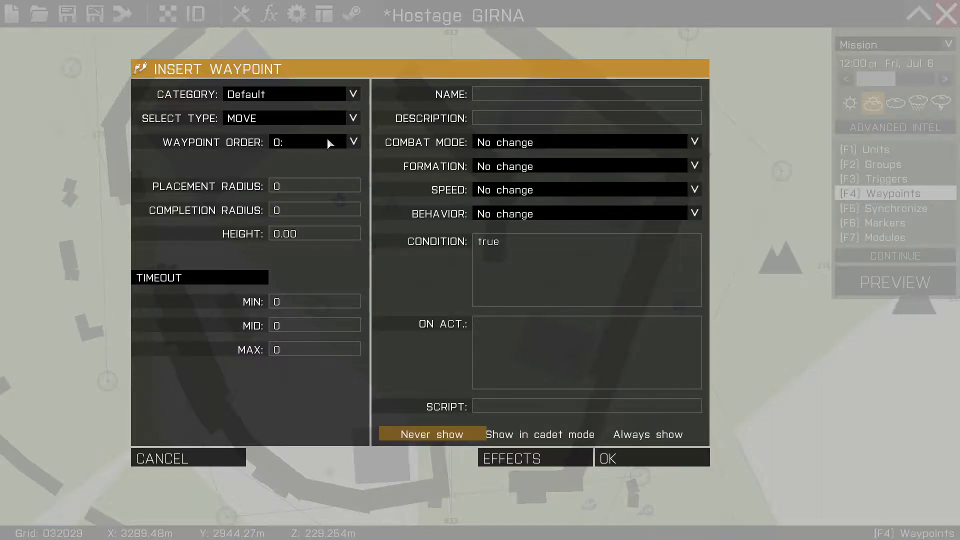
left_click(245, 118)
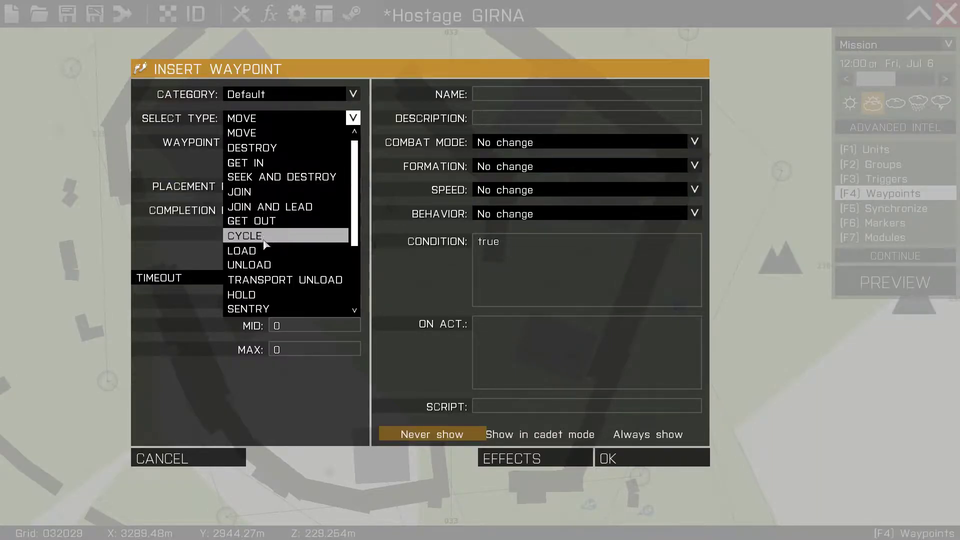
left_click(270, 295)
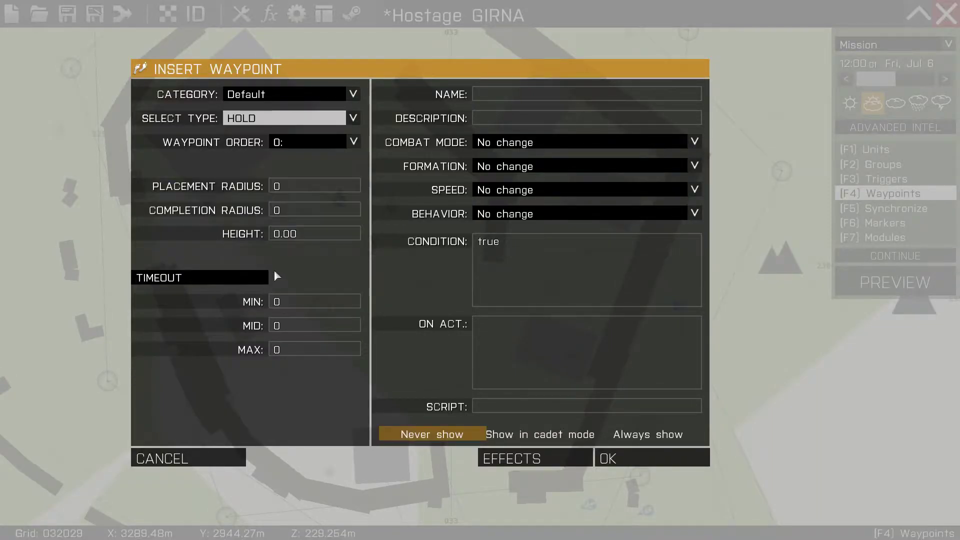
Set the HOLD waypoint to Hold fire, Engage at will, Wedge formation, Normal speed and Stealth behavior, and place it.
left_click(518, 145)
left_click(529, 200)
left_click(533, 165)
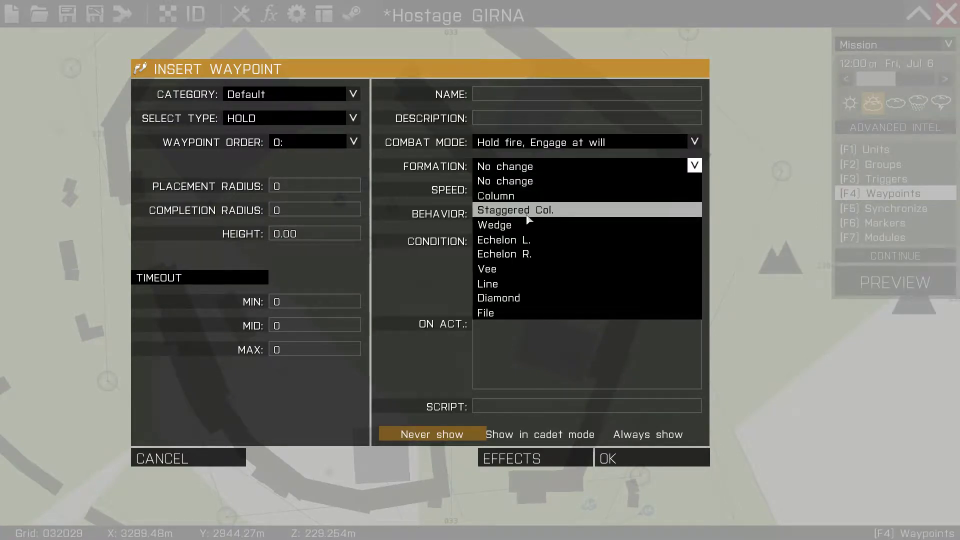
left_click(530, 225)
left_click(545, 191)
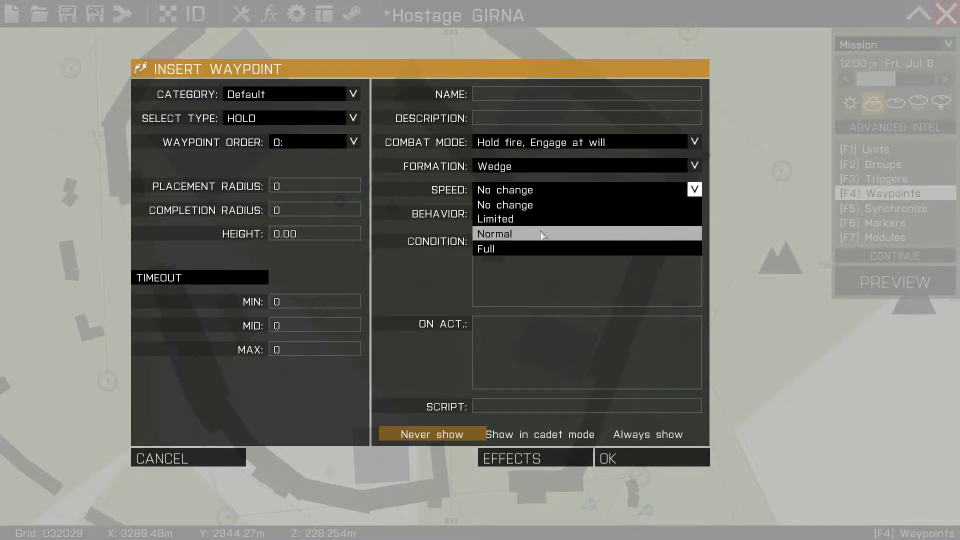
left_click(542, 234)
left_click(540, 214)
left_click(538, 281)
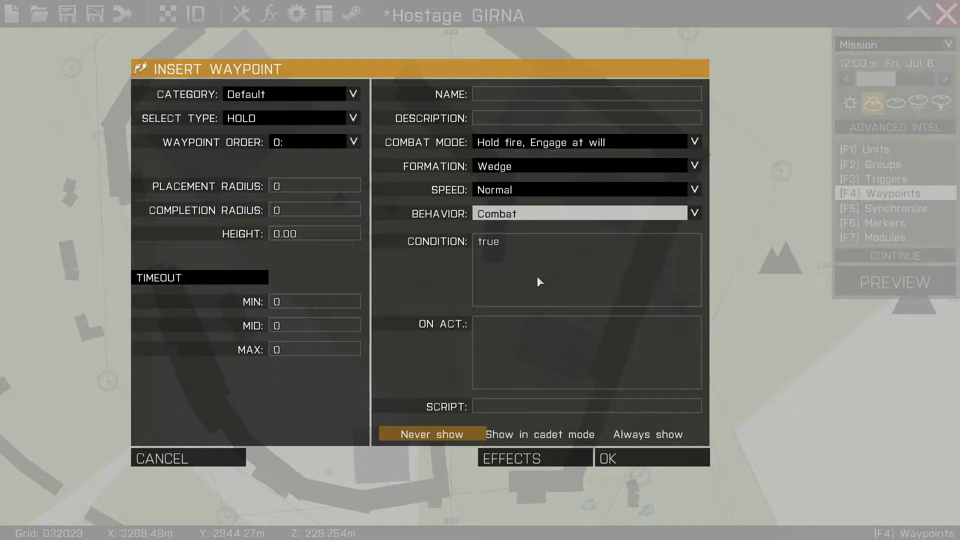
left_click(530, 212)
left_click(519, 296)
left_click(637, 456)
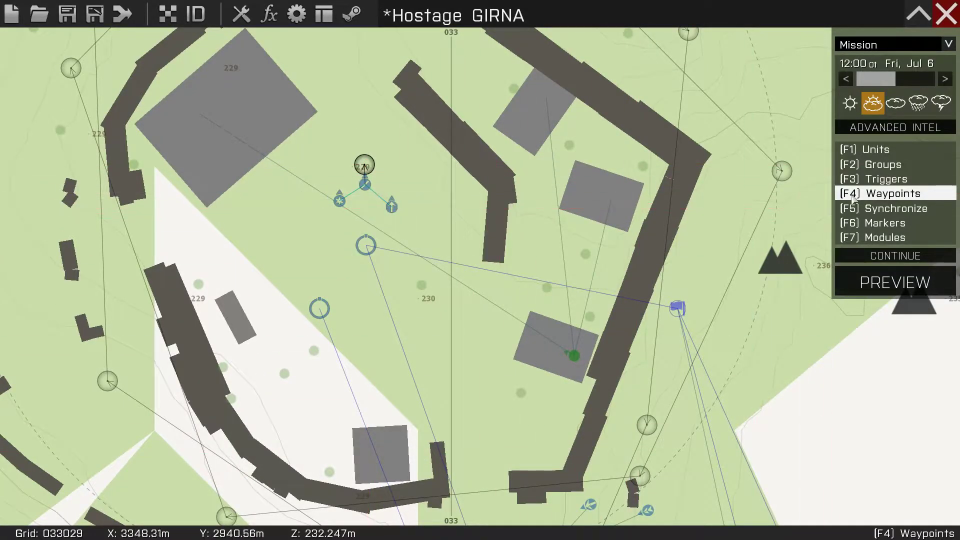
Start a SEEK AND DESTROY waypoint for the support team just north of the HOLD waypoint.
double_click(363, 134)
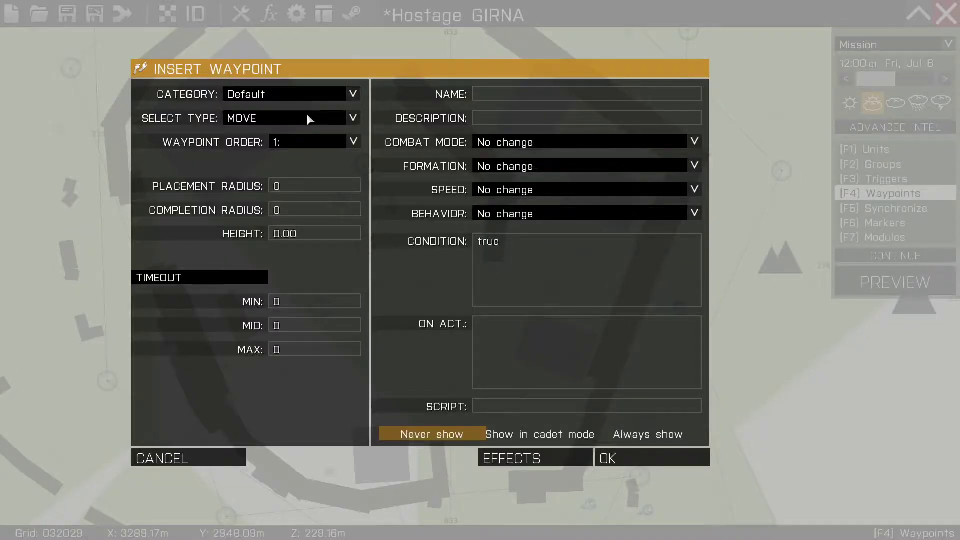
left_click(308, 115)
left_click(310, 175)
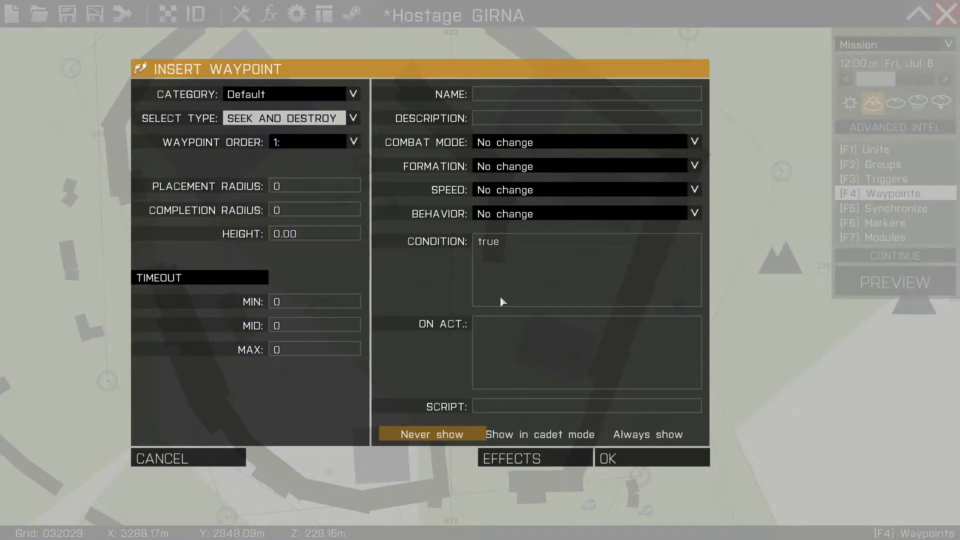
Set the SEEK AND DESTROY waypoint to Hold fire, Engage at will, Wedge formation, Normal speed and Stealth behavior, and place it.
left_click(531, 145)
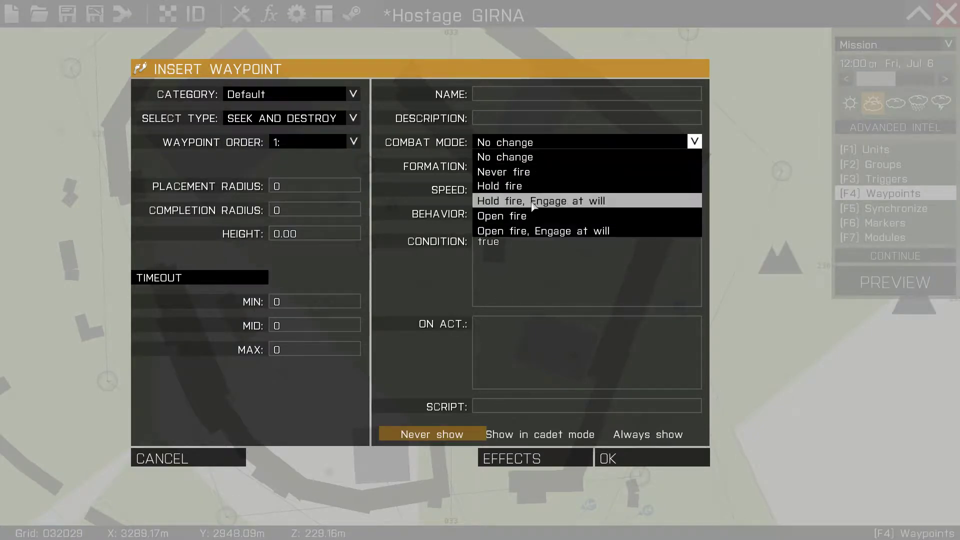
left_click(533, 200)
left_click(518, 170)
left_click(525, 226)
left_click(533, 191)
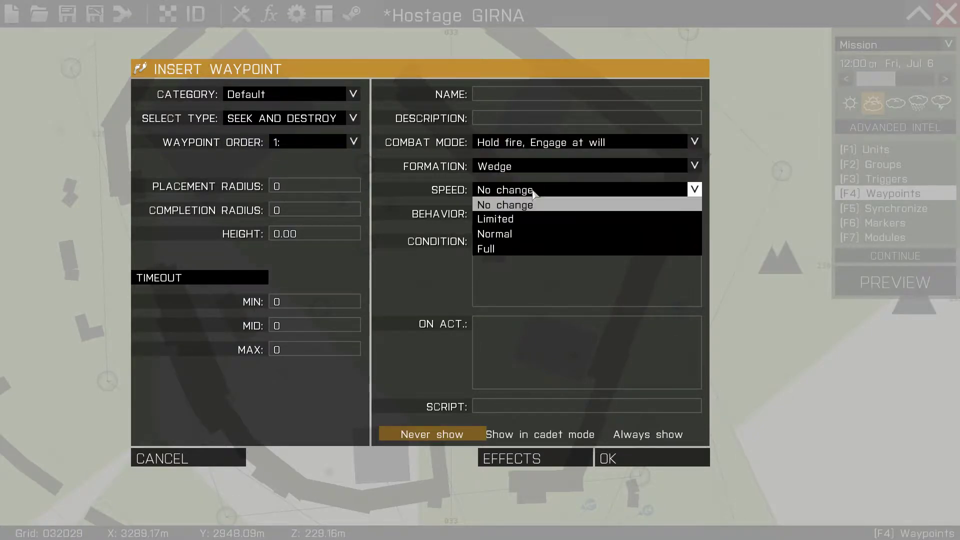
left_click(533, 220)
left_click(527, 214)
left_click(514, 302)
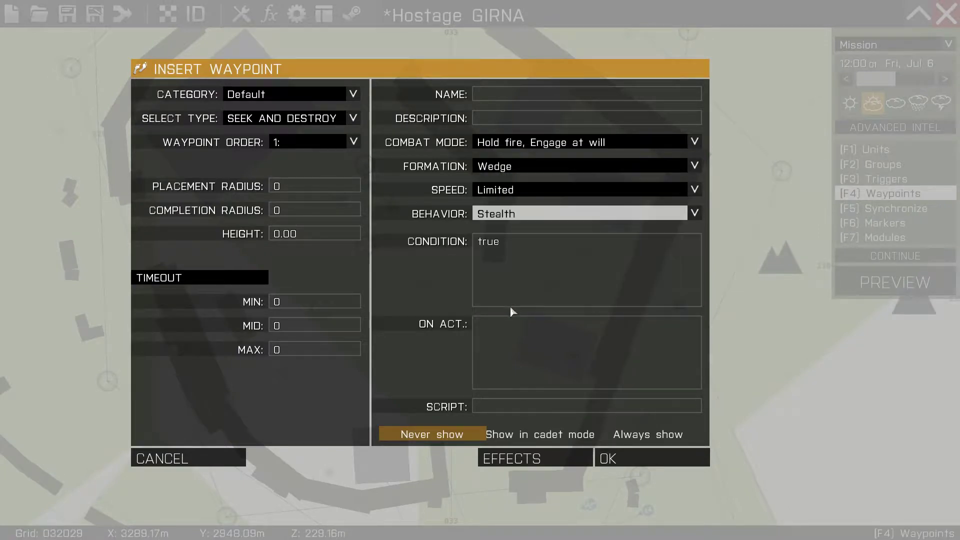
left_click(523, 191)
left_click(512, 234)
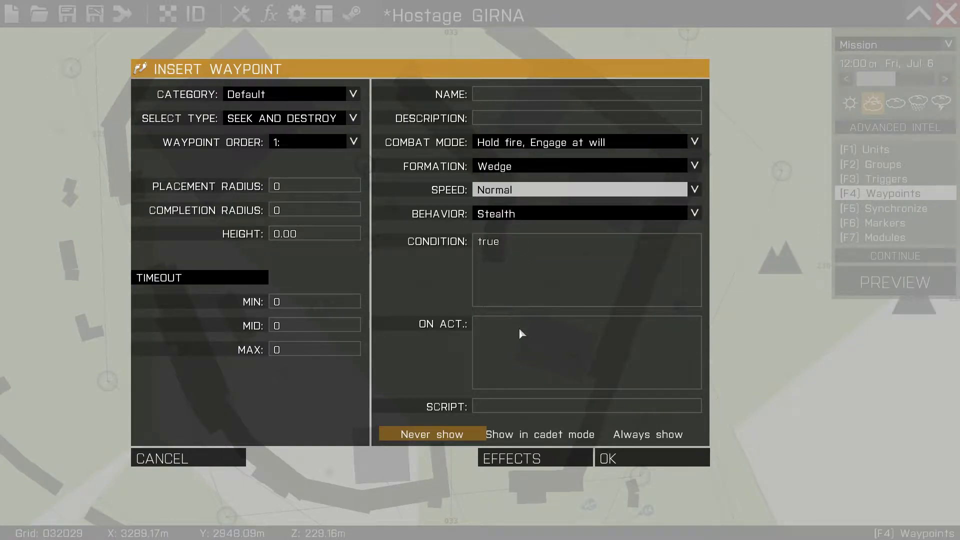
left_click(622, 456)
Give the SEEK AND DESTROY waypoint a placement radius reaching across the camp's interior and move the waypoint onto the Autorifleman.
double_click(357, 175)
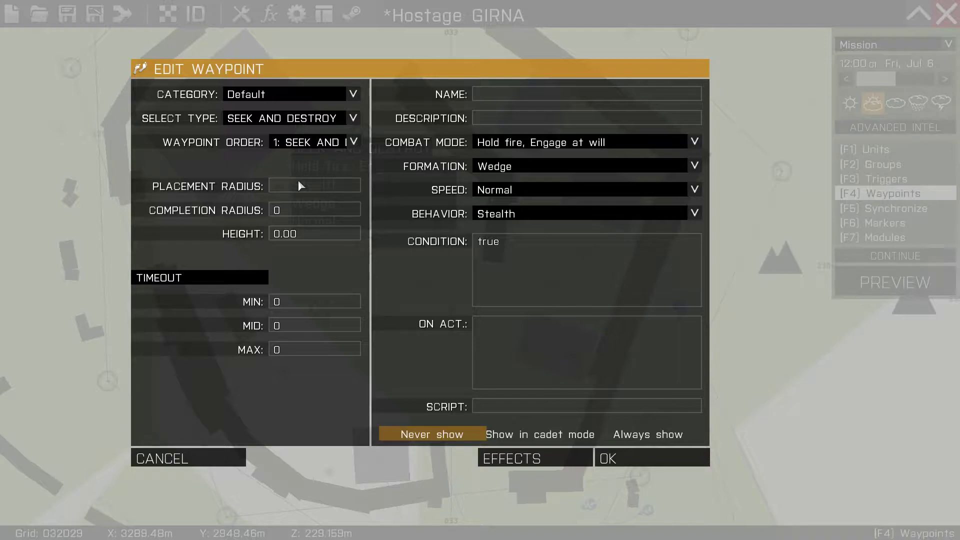
left_click(604, 456)
scroll(511, 388, "down", 5)
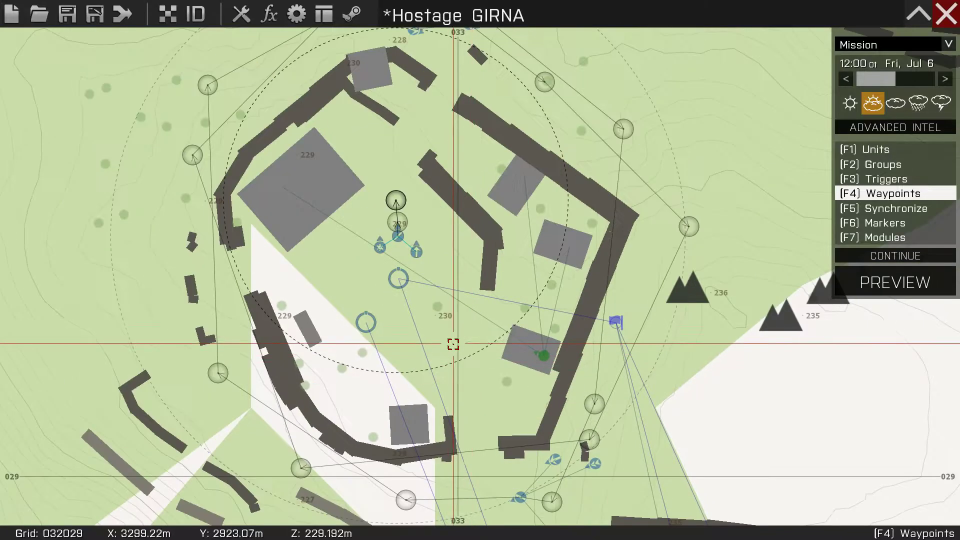
left_click_drag(426, 258, 420, 273)
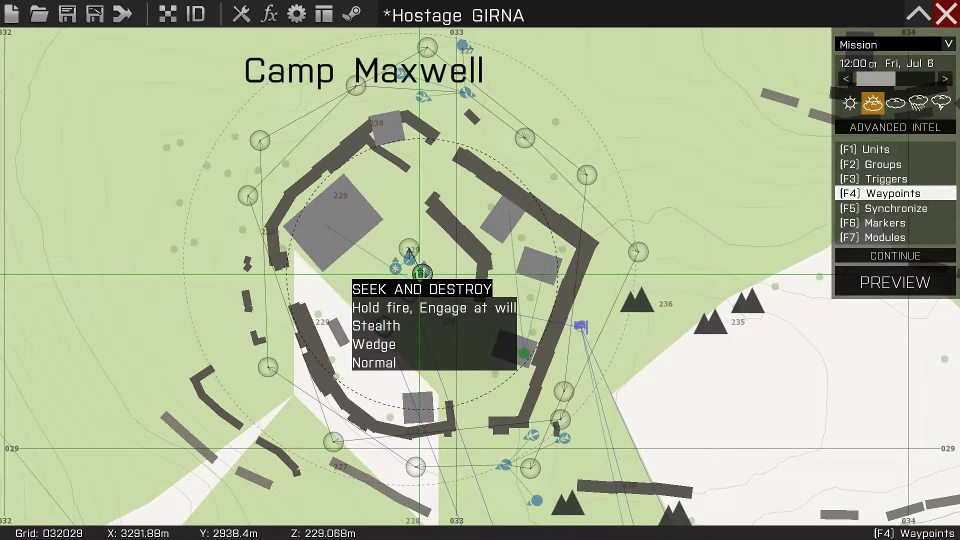
Nudge the support team's Team Leader slightly southeast, between the Combat Life Saver and the Autorifleman.
scroll(420, 273, "up", 3)
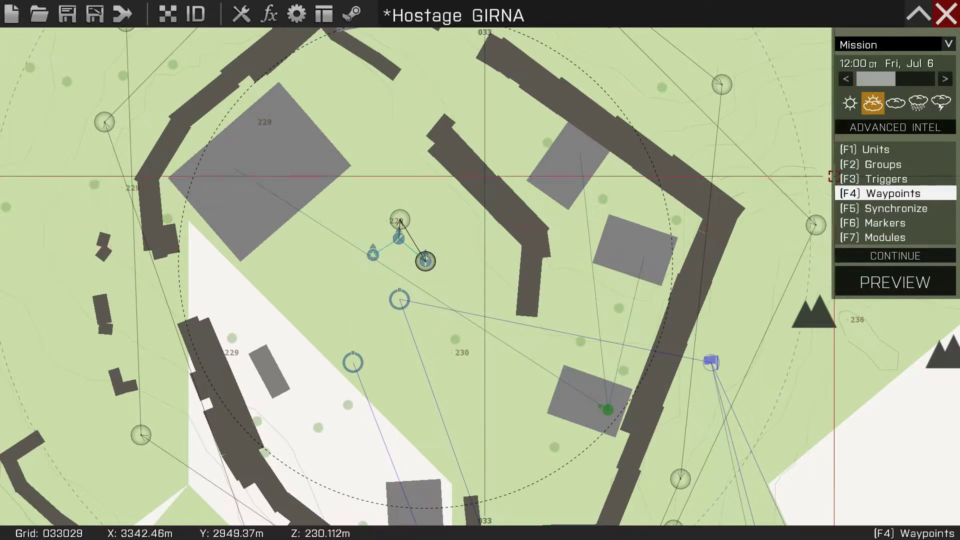
key("F1")
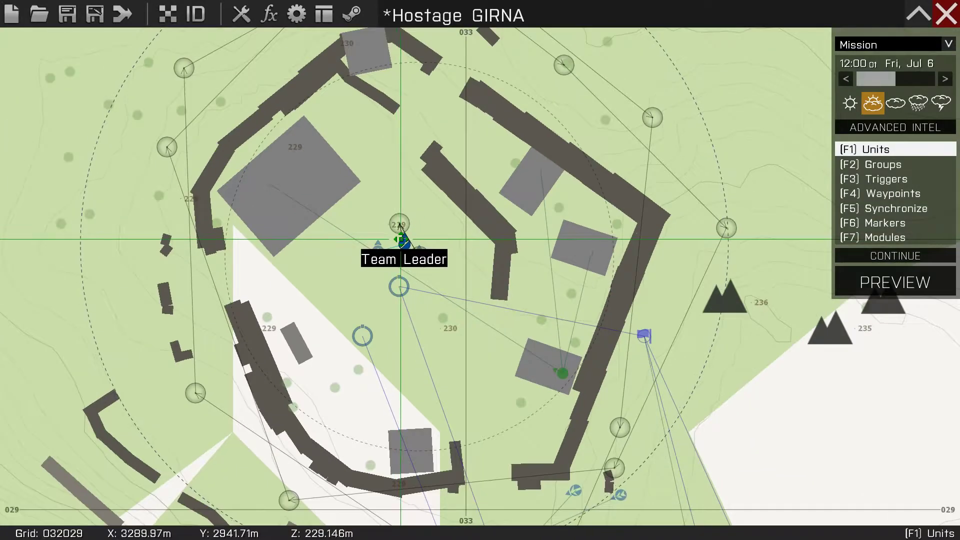
scroll(414, 260, "up", 1)
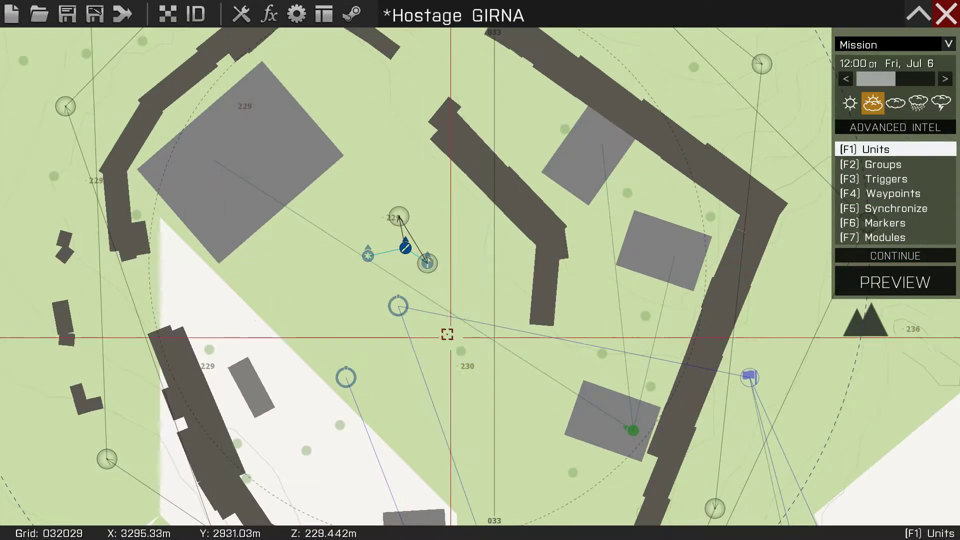
scroll(449, 340, "down", 5)
scroll(409, 236, "up", 5)
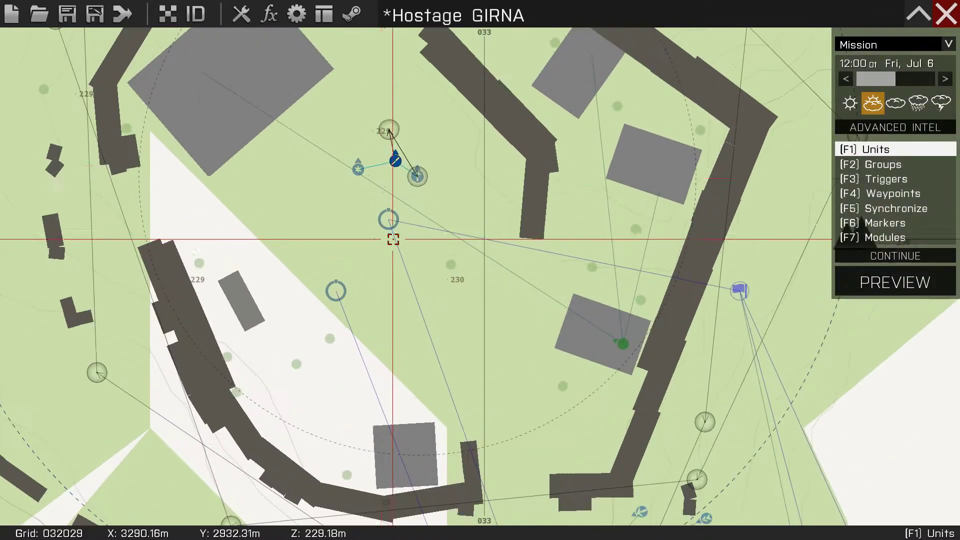
scroll(395, 163, "down", 2)
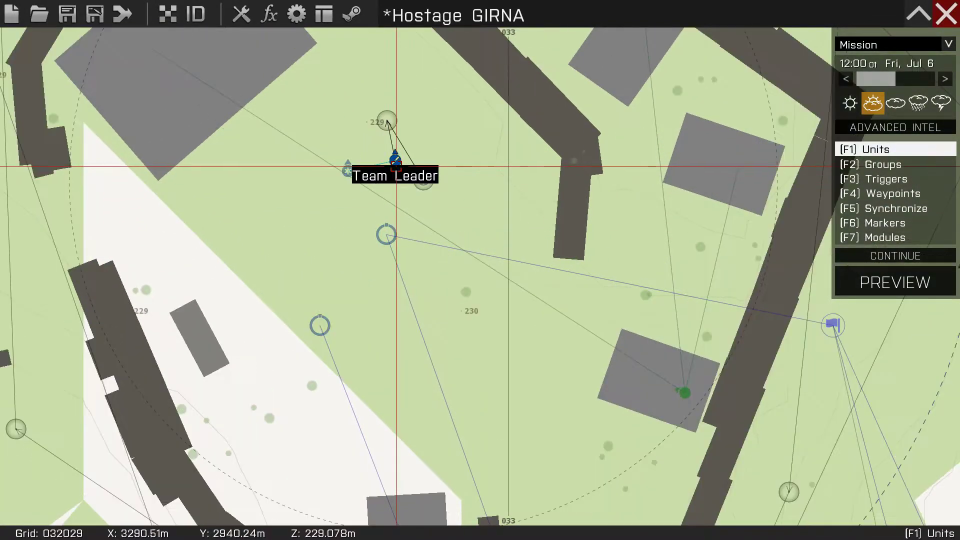
Start a trigger just south of the support team's Team Leader, named T2, with OPFOR activation and type Switch.
key("F3")
double_click(380, 188)
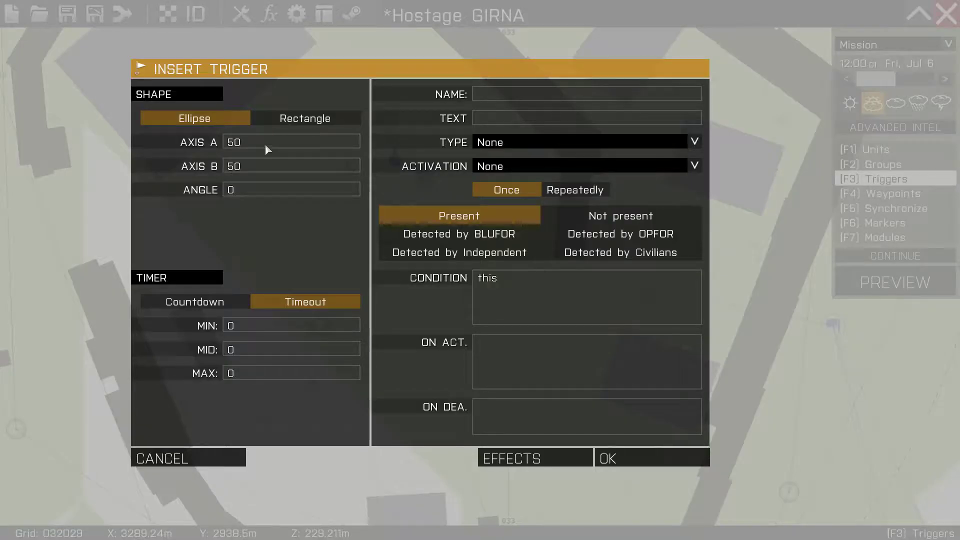
left_click(515, 168)
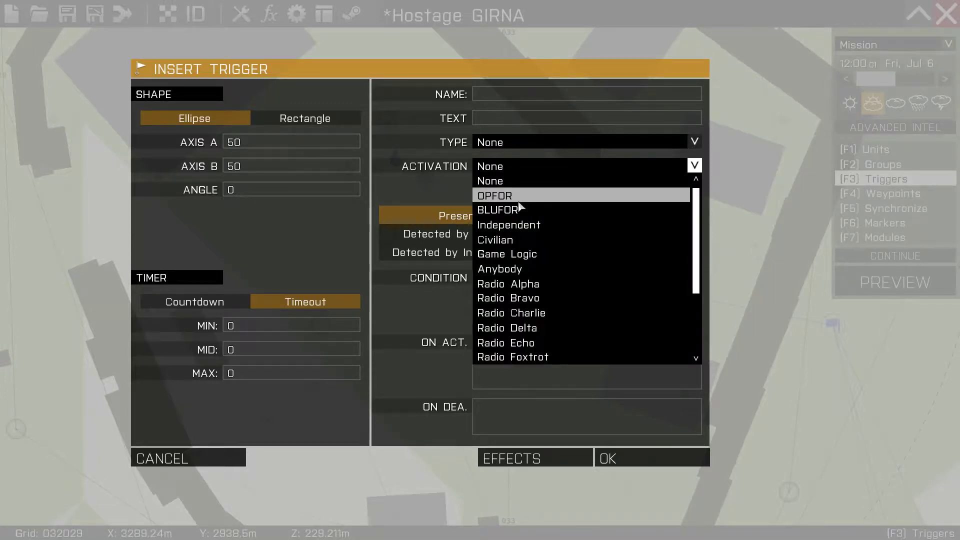
left_click(519, 195)
left_click(502, 99)
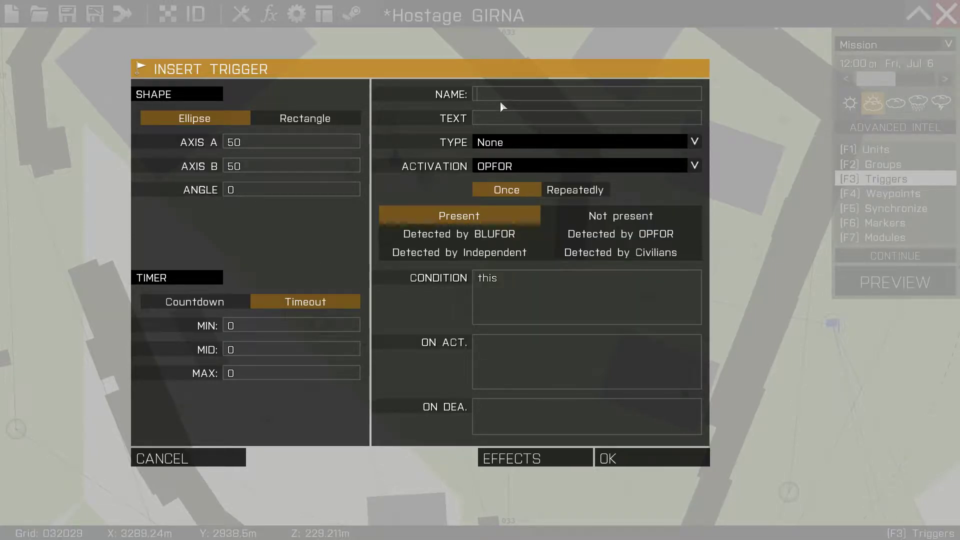
type("T2")
left_click(522, 142)
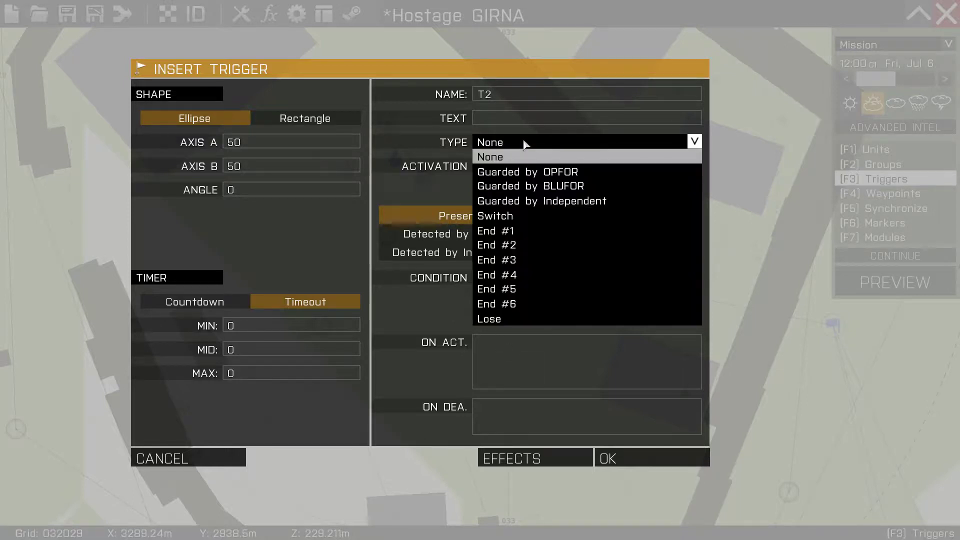
left_click(513, 218)
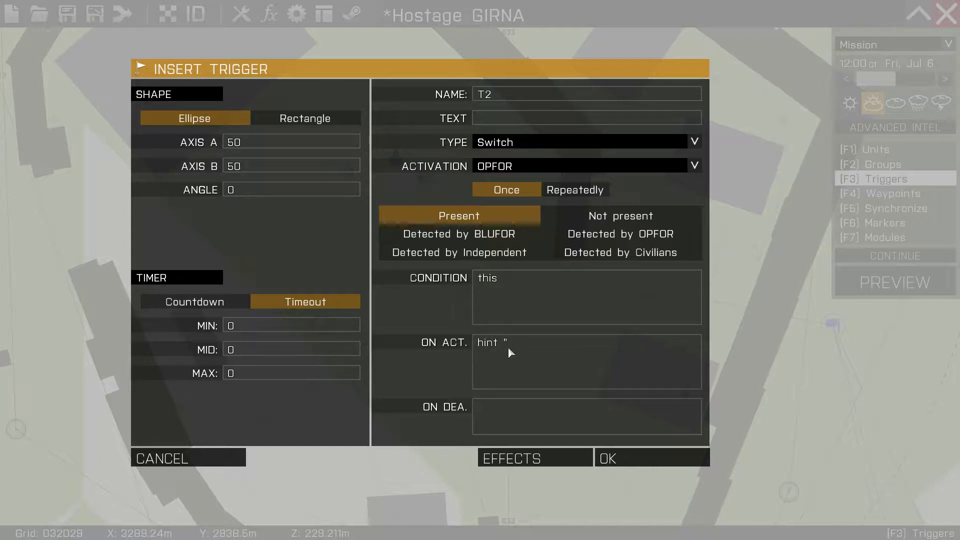
type("we think theres some more guys ")
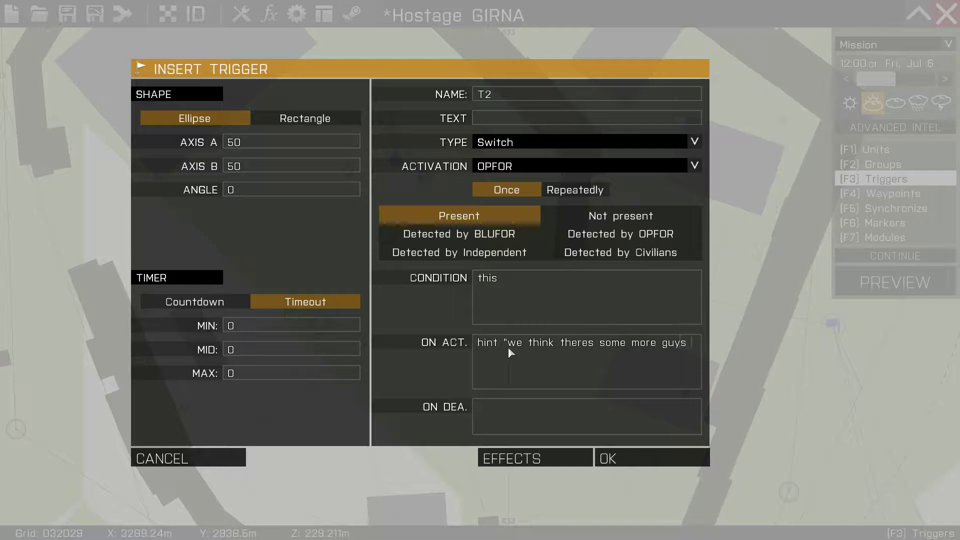
type("in the area")
key("BackSpace")
key("BackSpace")
key("BackSpace")
key("BackSpace")
key("BackSpace")
key("BackSpace")
key("BackSpace")
key("BackSpace")
key("BackSpace")
key("BackSpace")
key("BackSpace")
key("BackSpace")
key("BackSpace")
key("BackSpace")
key("BackSpace")
key("BackSpace")
key("BackSpace")
key("BackSpace")
key("BackSpace")
key("BackSpace")
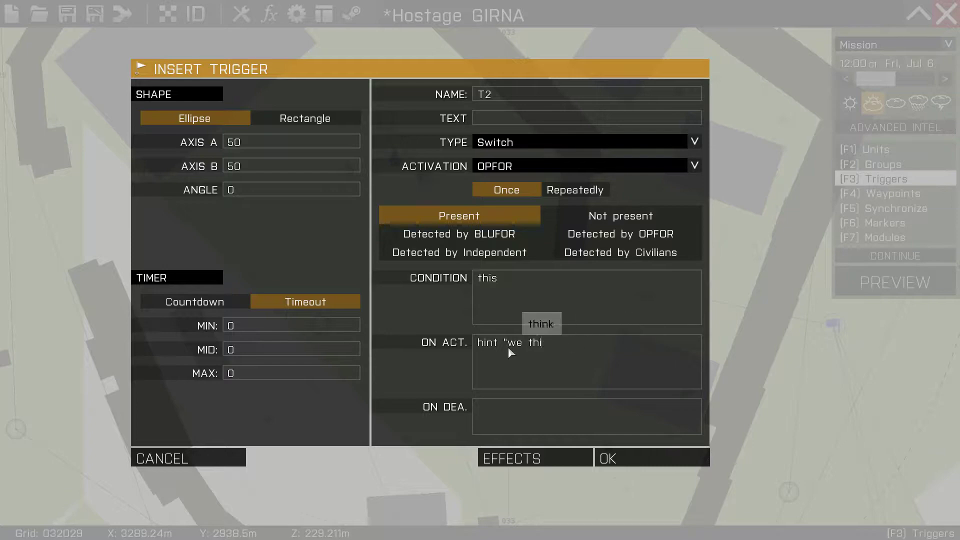
Place the T2 trigger with an empty activation field and set both its axes A and B to 30.
left_click(620, 458)
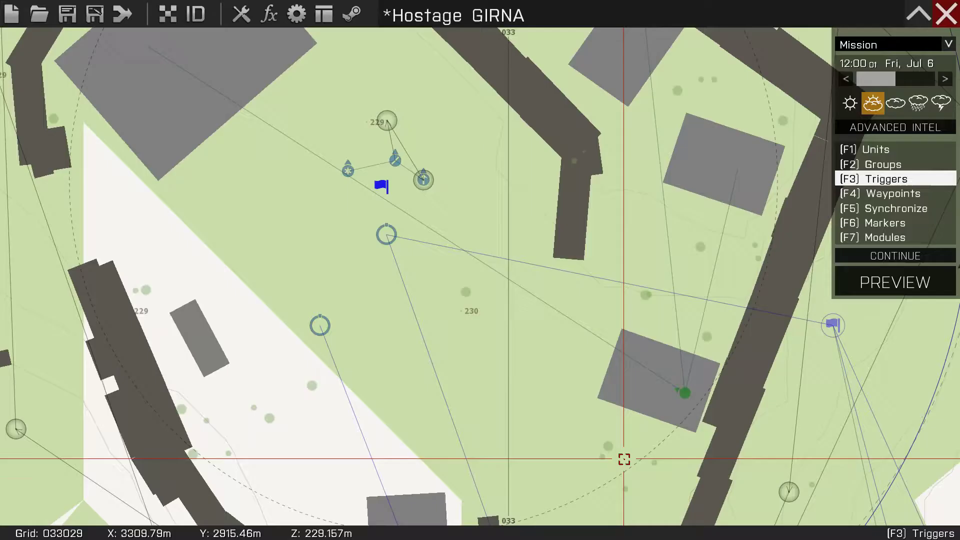
scroll(382, 192, "down", 5)
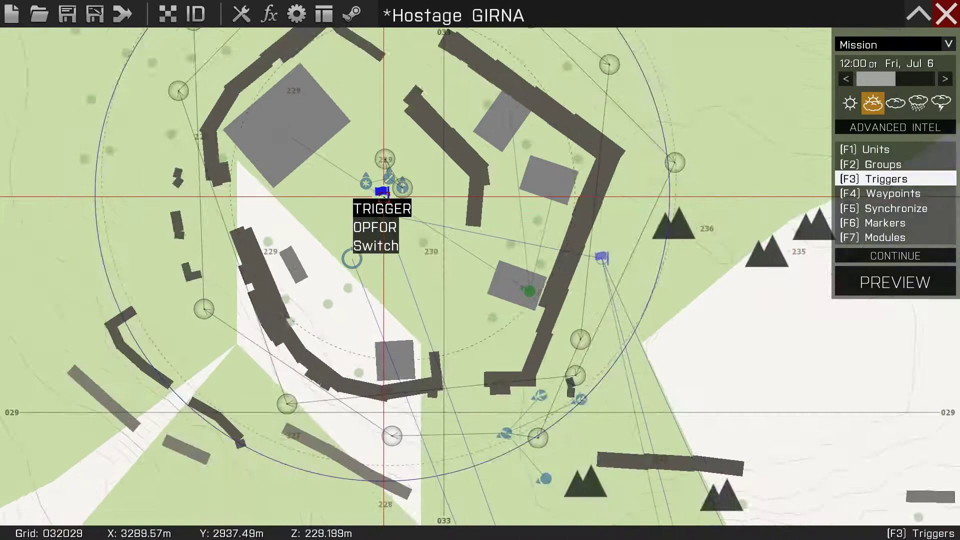
double_click(384, 196)
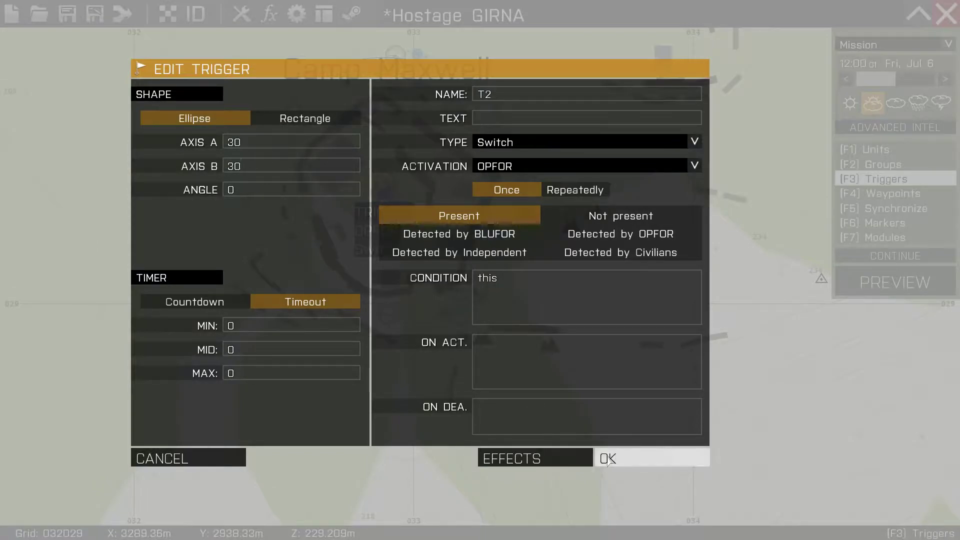
left_click(650, 457)
scroll(392, 207, "up", 5)
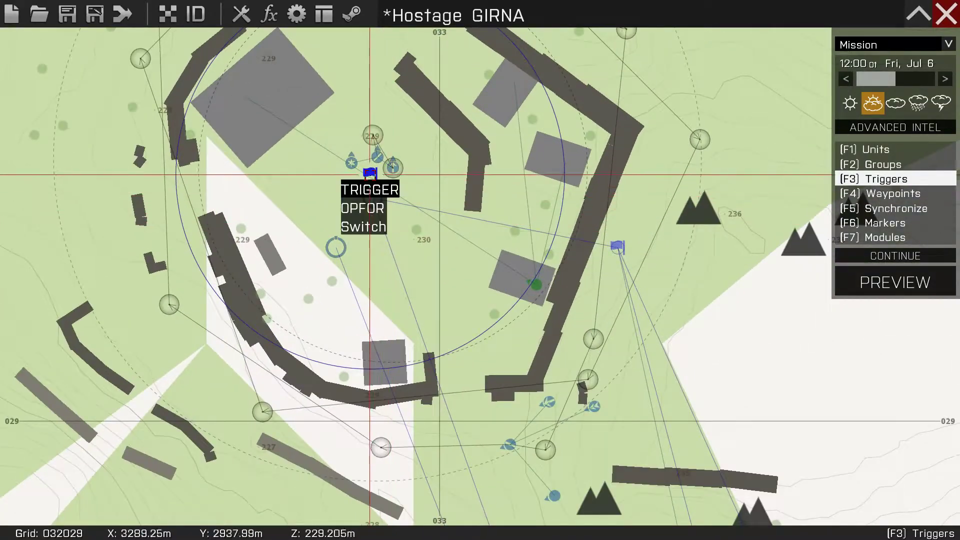
scroll(382, 178, "up", 4)
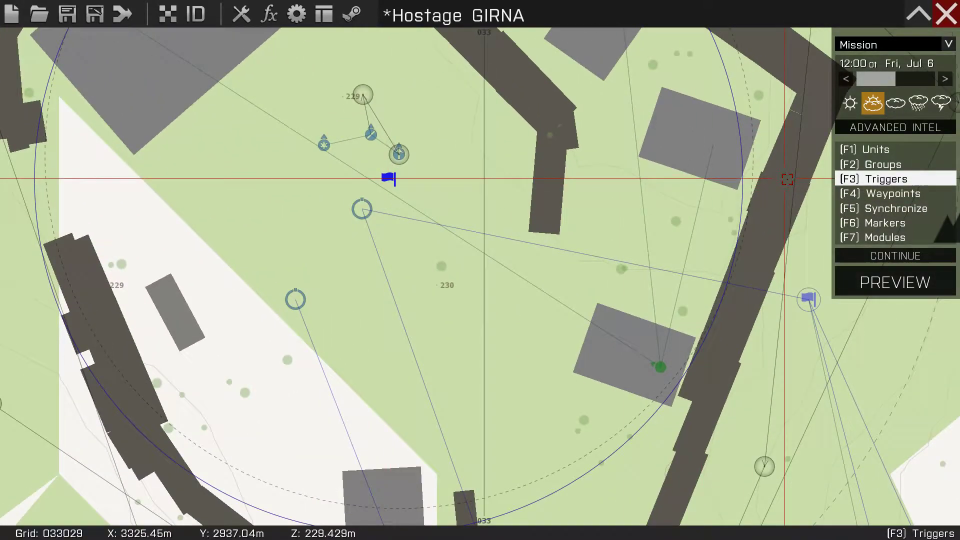
Synchronize the T2 trigger with the support team's SEEK AND DESTROY waypoint on the Autorifleman.
left_click(889, 222)
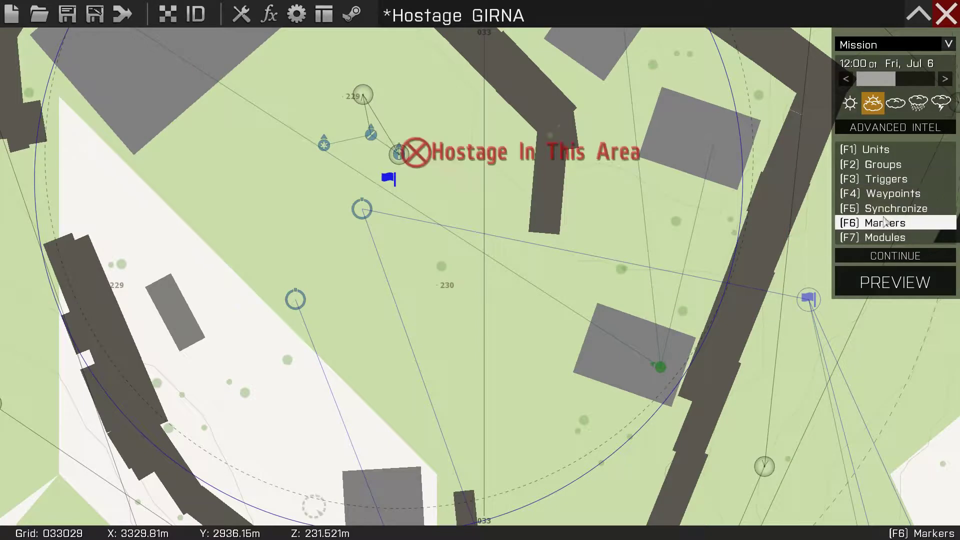
left_click(890, 208)
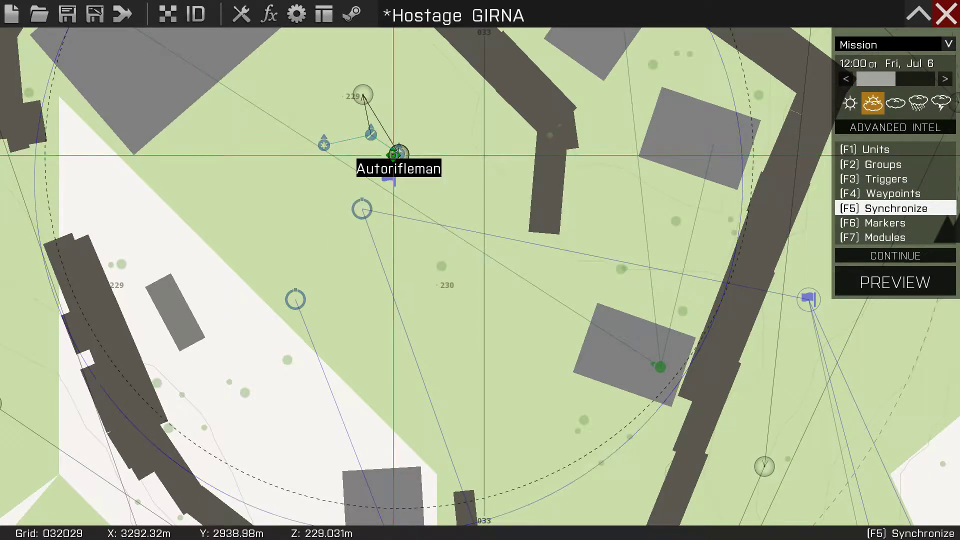
scroll(393, 210, "up", 2)
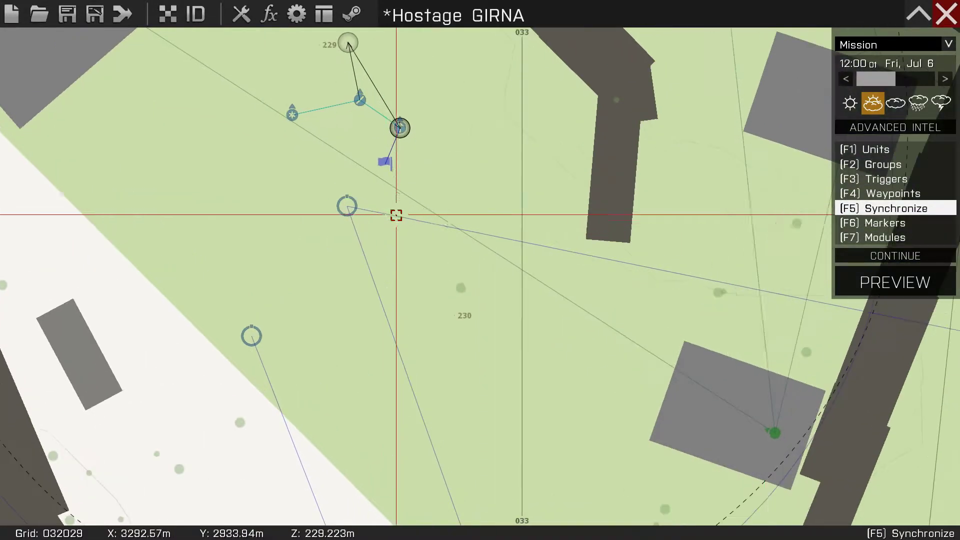
key("F3")
scroll(401, 204, "up", 2)
scroll(400, 204, "down", 3)
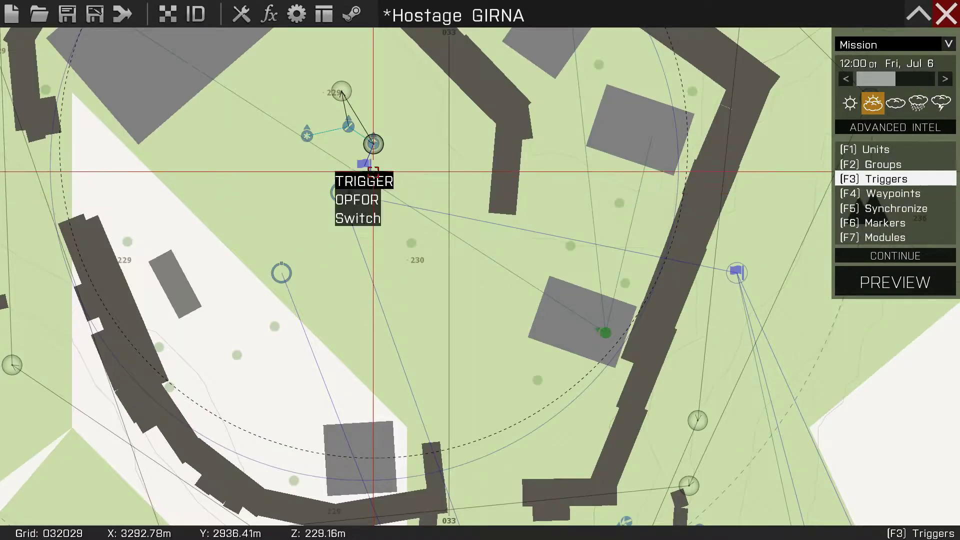
Synchronize the T2 trigger with the support team's HOLD waypoint instead of the SEEK AND DESTROY waypoint, and check the trigger's settings.
left_click(863, 208)
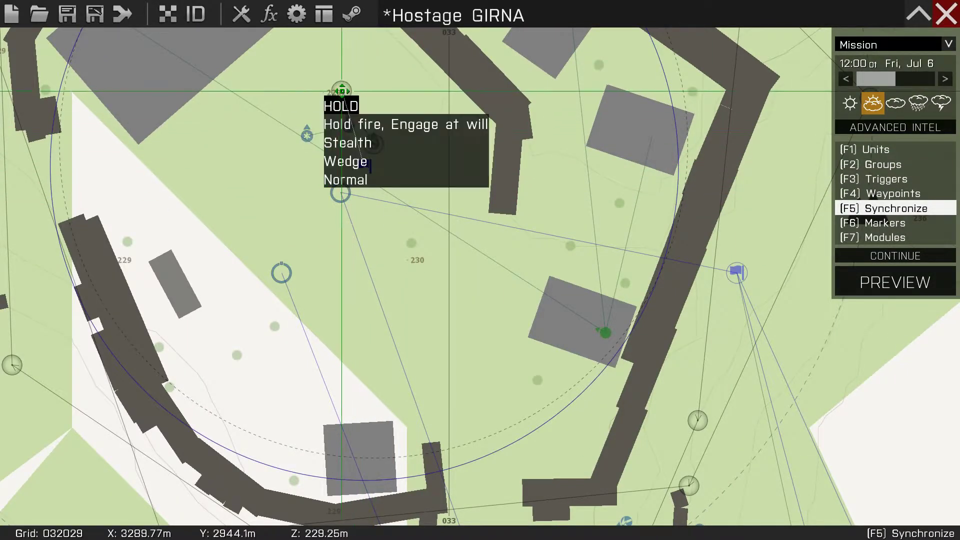
left_click(881, 179)
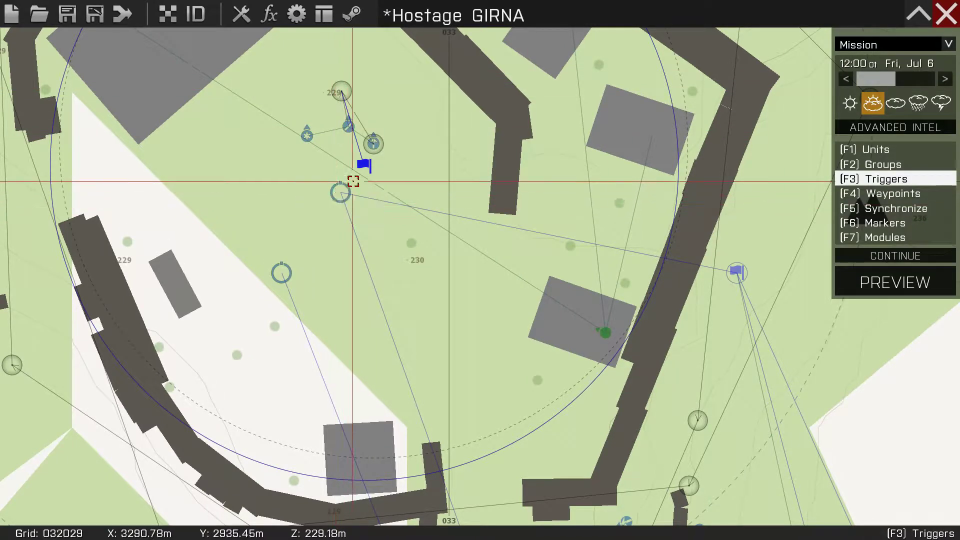
scroll(364, 165, "down", 3)
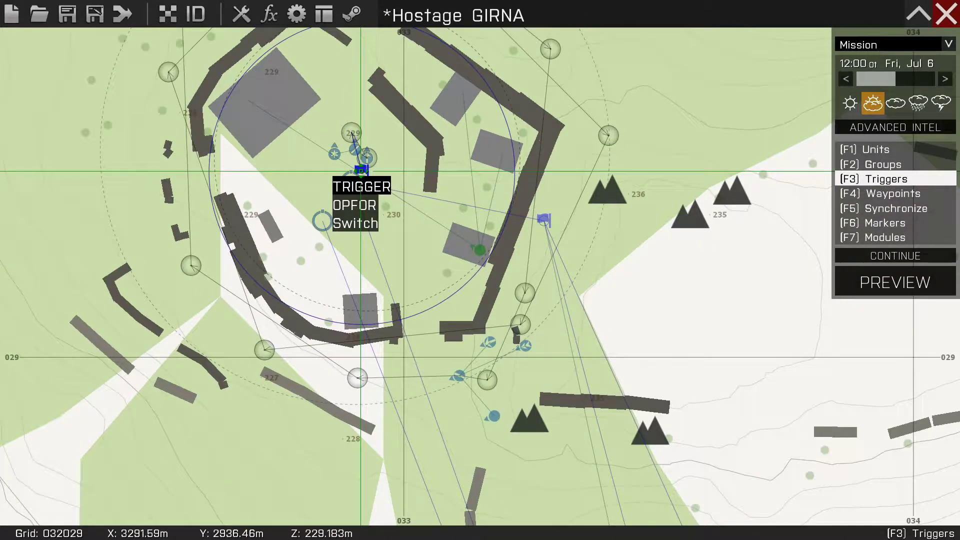
double_click(360, 171)
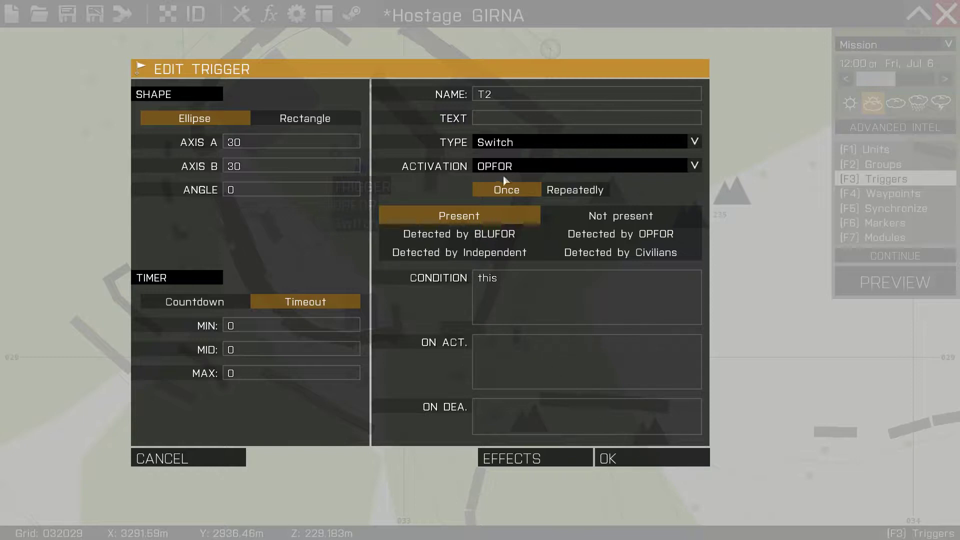
left_click(607, 458)
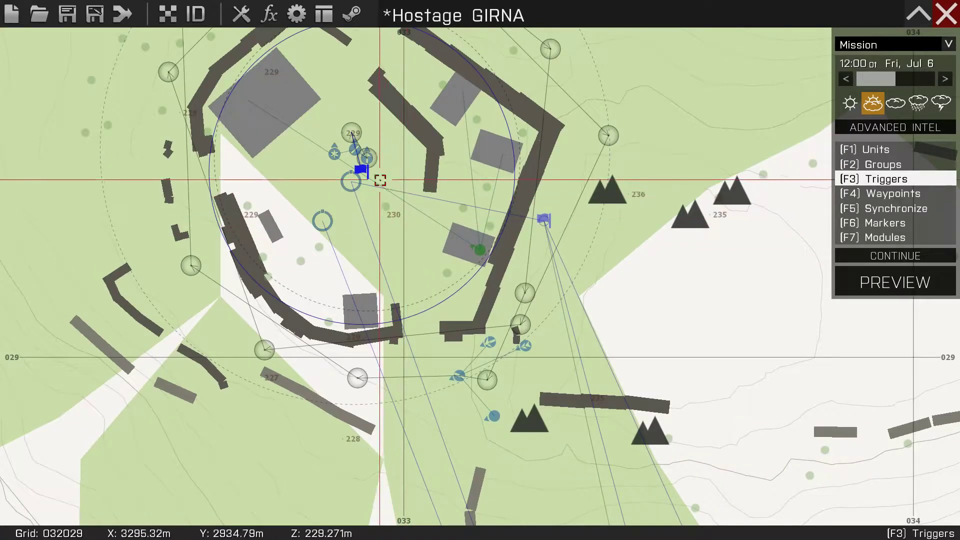
scroll(364, 174, "up", 5)
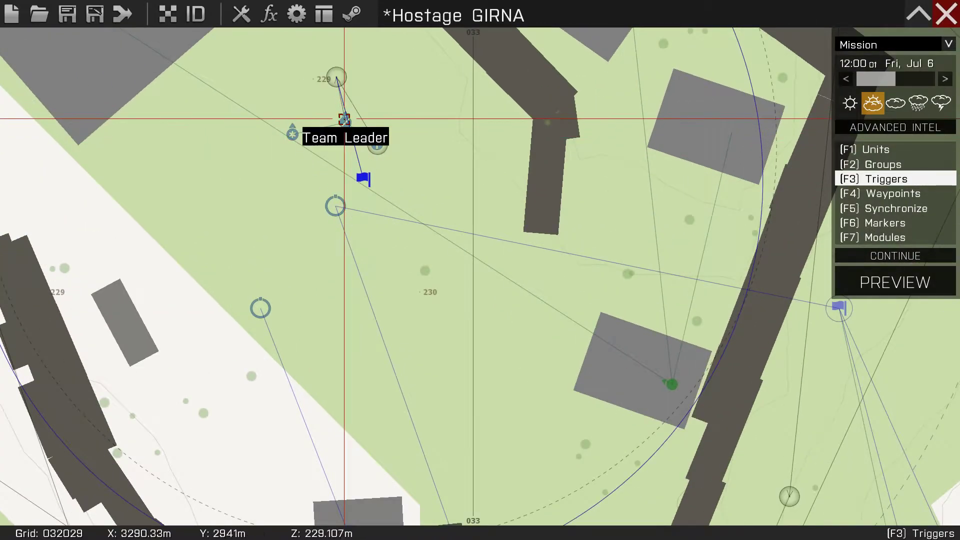
scroll(345, 120, "down", 4)
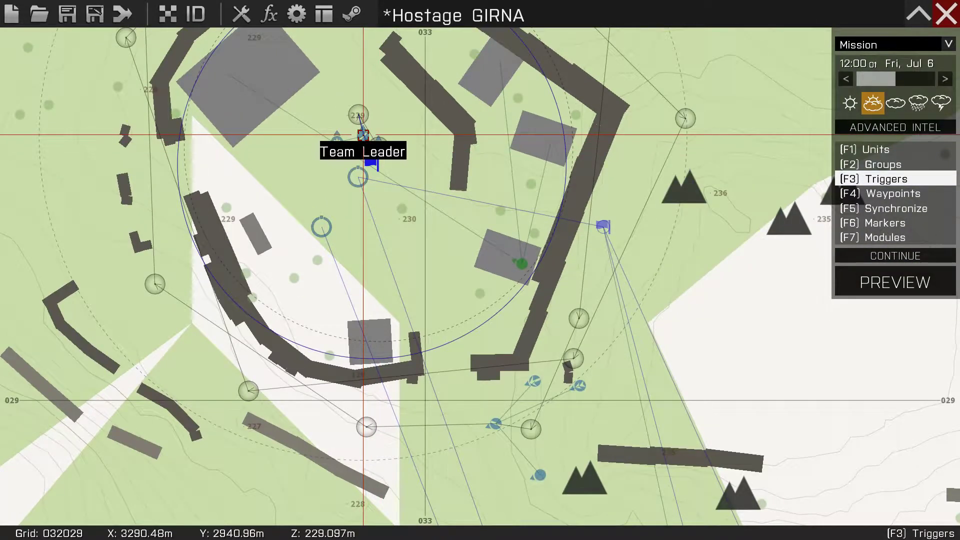
Shift the support team and its waypoints slightly south, and paste a copy of the team with its waypoints just below it.
left_click(363, 134)
left_click_drag(363, 134, 361, 141)
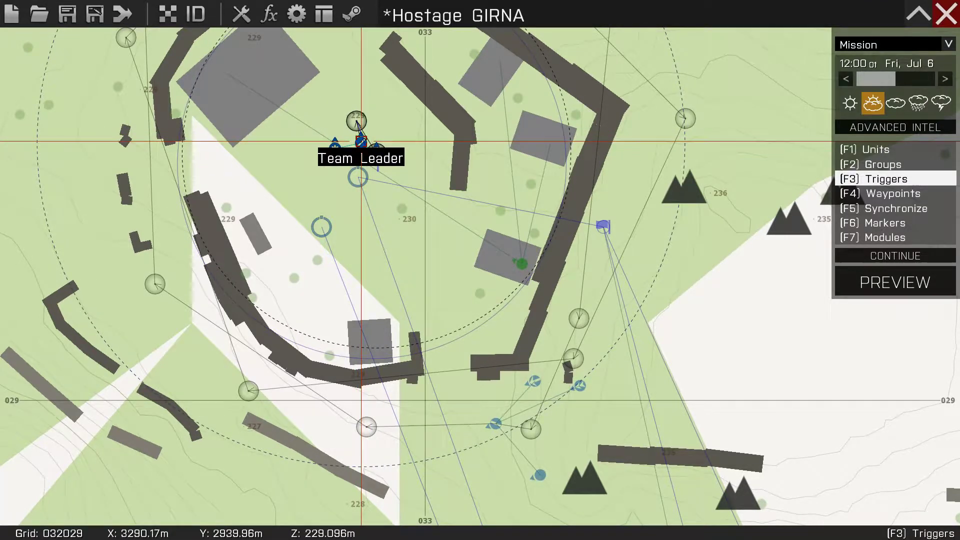
left_click(330, 123)
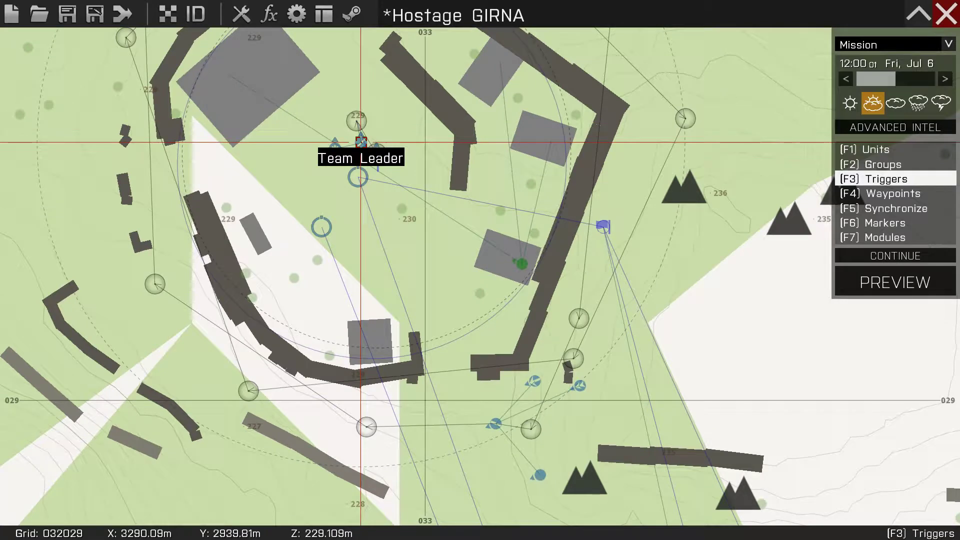
left_click(356, 122)
mouse_move(356, 121)
left_mouse_down()
mouse_move(322, 134)
mouse_move(313, 150)
mouse_move(356, 137)
left_mouse_up()
scroll(379, 240, "down", 4)
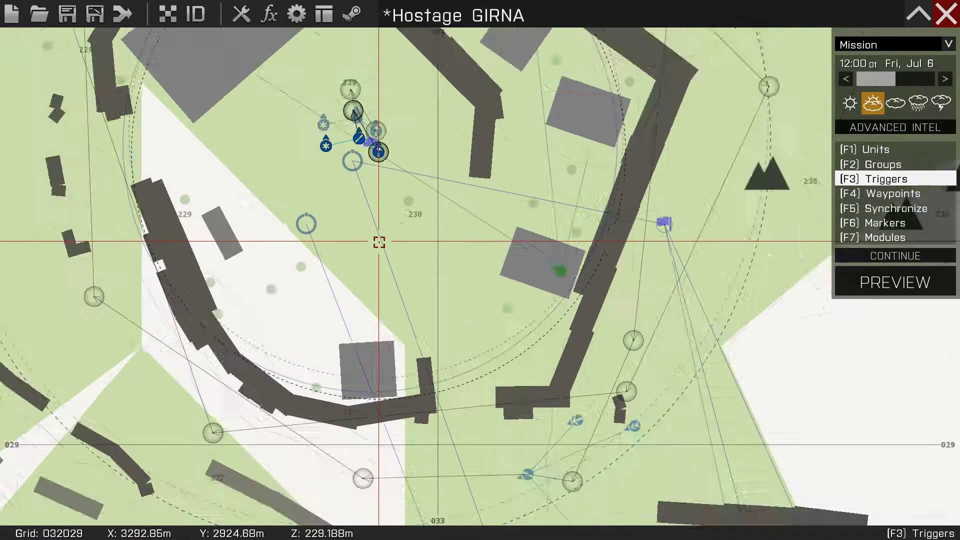
scroll(374, 210, "up", 4)
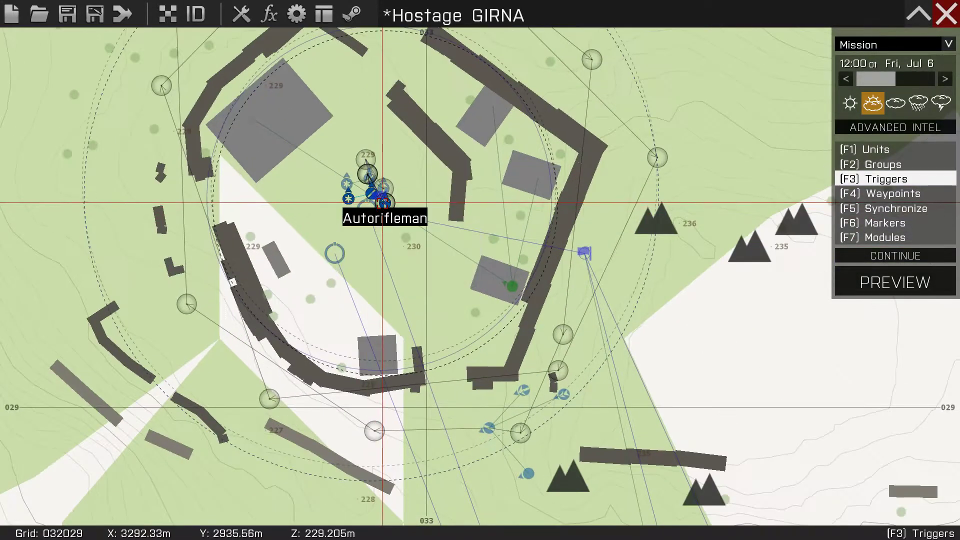
scroll(388, 319, "up", 5)
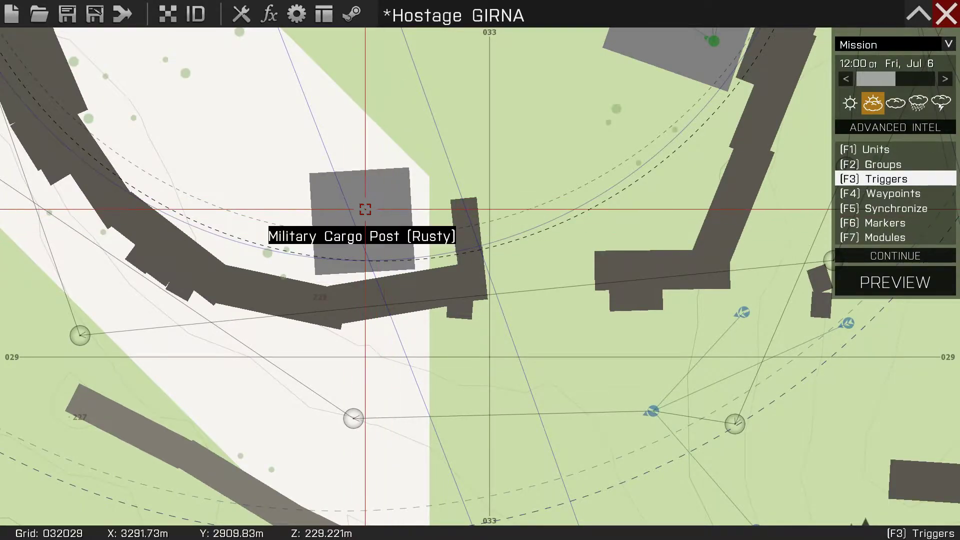
scroll(363, 217, "down", 5)
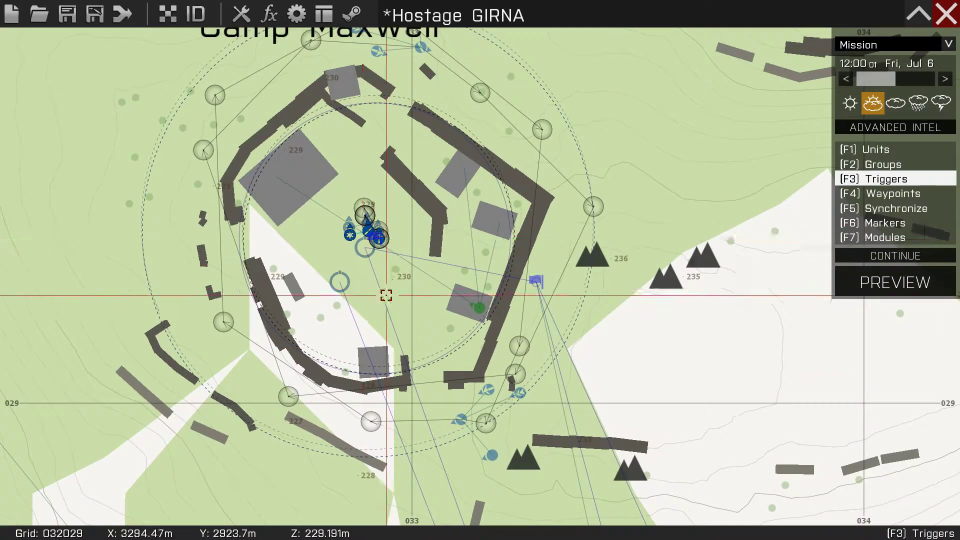
scroll(386, 277, "down", 2)
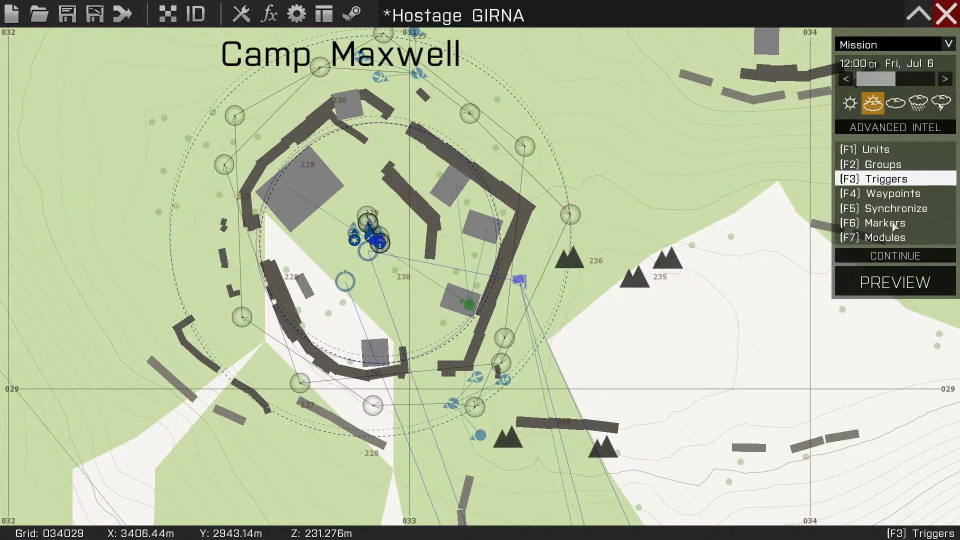
Paste another copy of the support team with its waypoints just southwest of the second team.
key("F6")
scroll(573, 285, "down", 2)
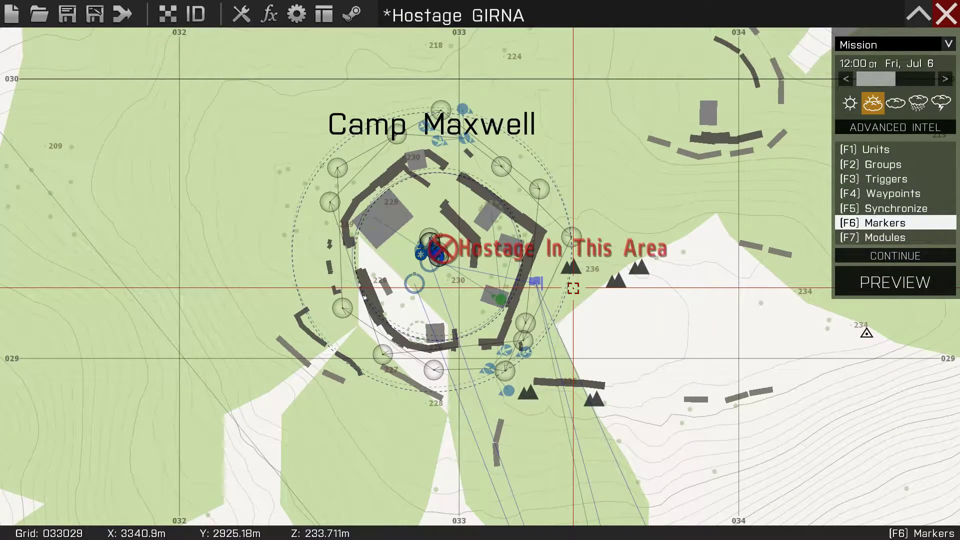
scroll(447, 281, "up", 2)
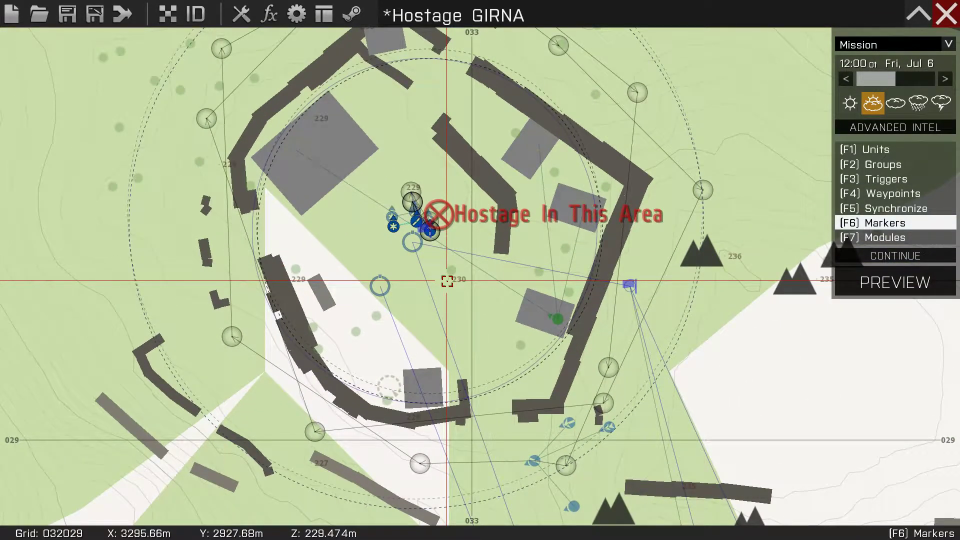
scroll(400, 222, "up", 3)
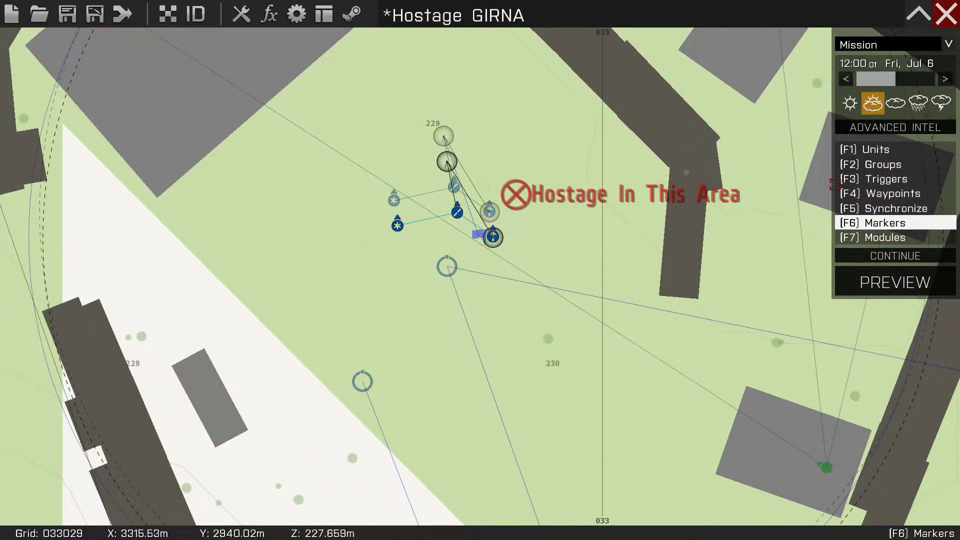
key("F1")
scroll(440, 228, "up", 1)
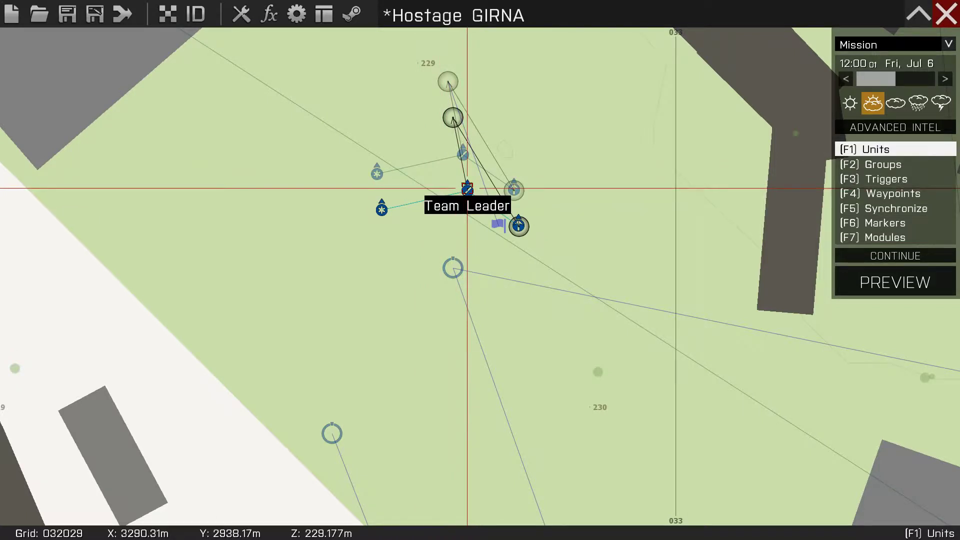
left_click_drag(466, 188, 424, 243)
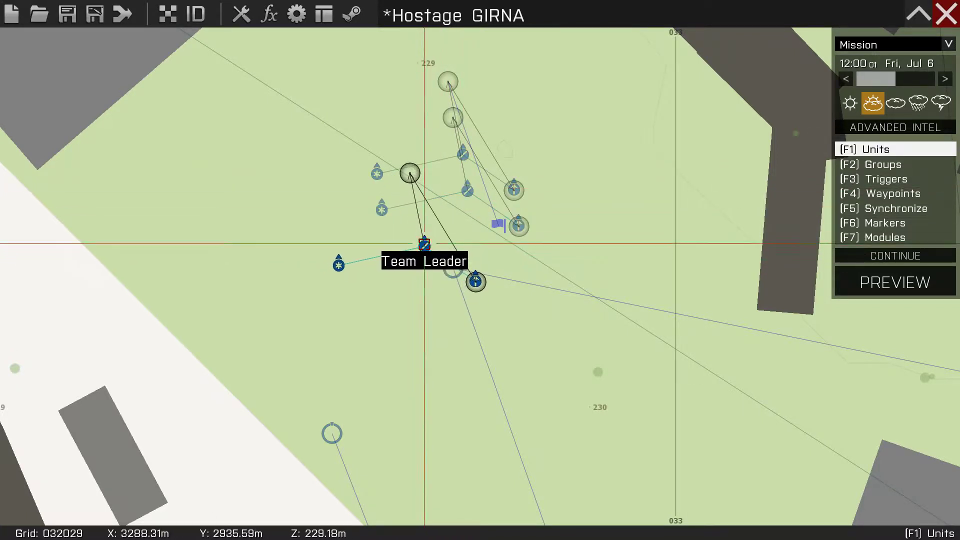
Lower the probability of presence of the southernmost support team's Team Leader to 62 %.
left_click(878, 212)
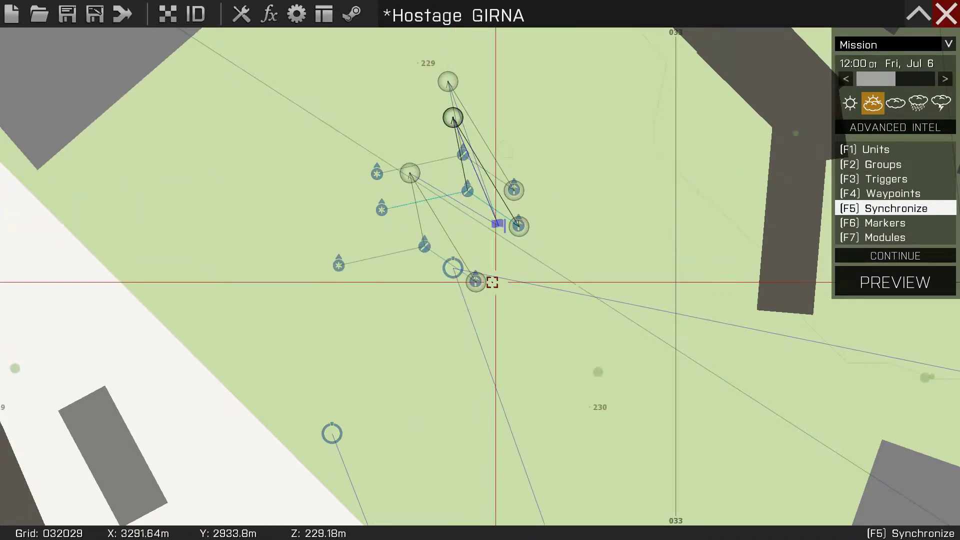
scroll(421, 297, "up", 2)
scroll(421, 297, "down", 2)
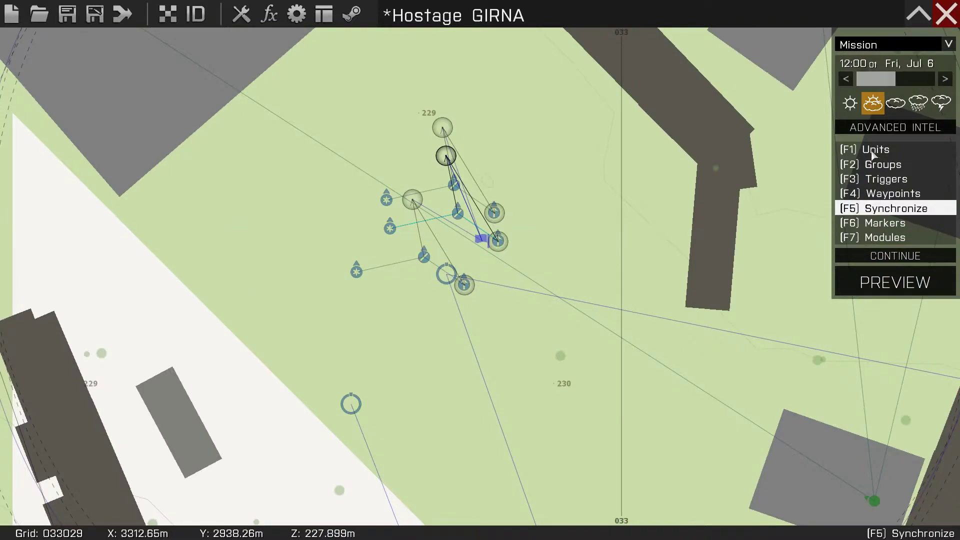
key("F1")
left_click(422, 258)
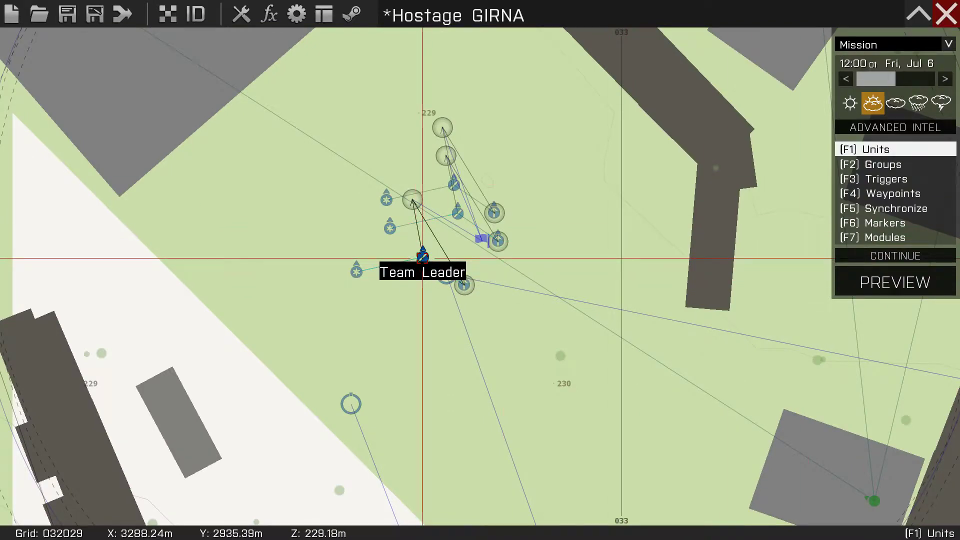
double_click(423, 258)
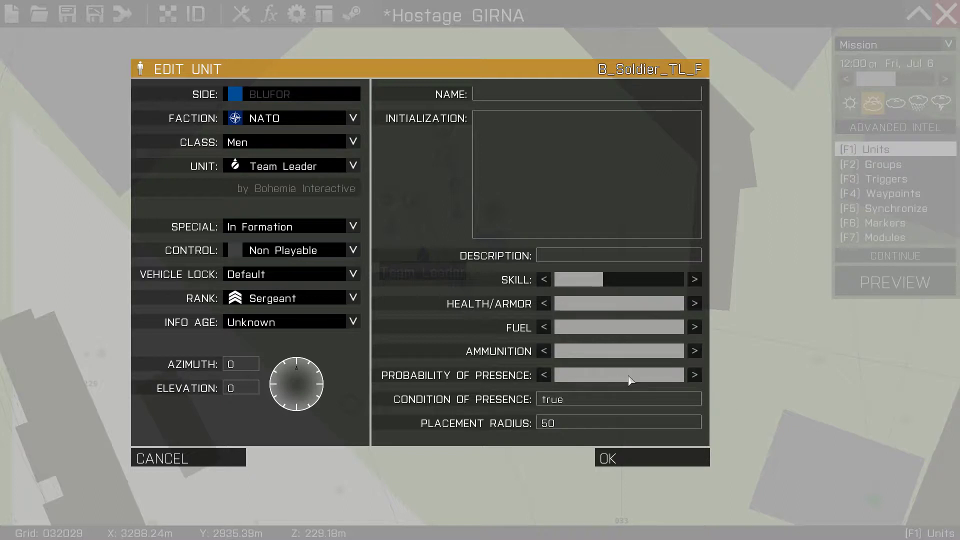
mouse_move(628, 381)
left_mouse_down()
mouse_move(607, 378)
mouse_move(645, 382)
mouse_move(637, 383)
left_mouse_up()
left_click(629, 452)
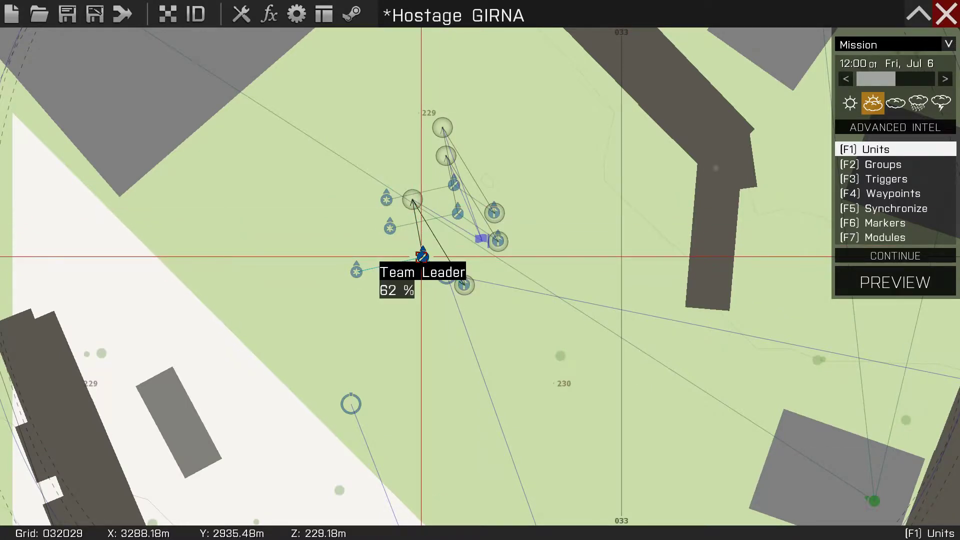
Start a new trigger beside the red units at the evac point southeast of Girna, leaving its type as None.
scroll(421, 256, "down", 5)
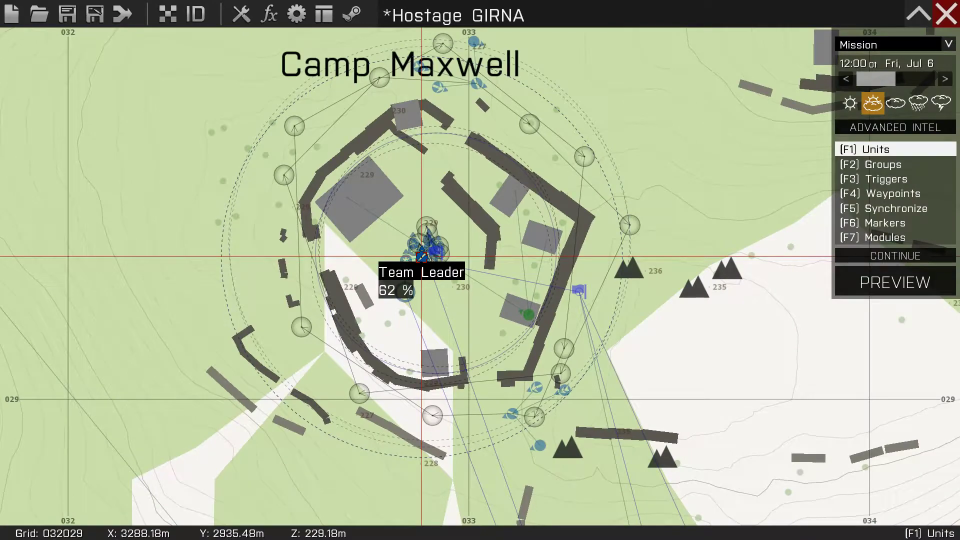
scroll(422, 256, "up", 2)
scroll(435, 277, "down", 4)
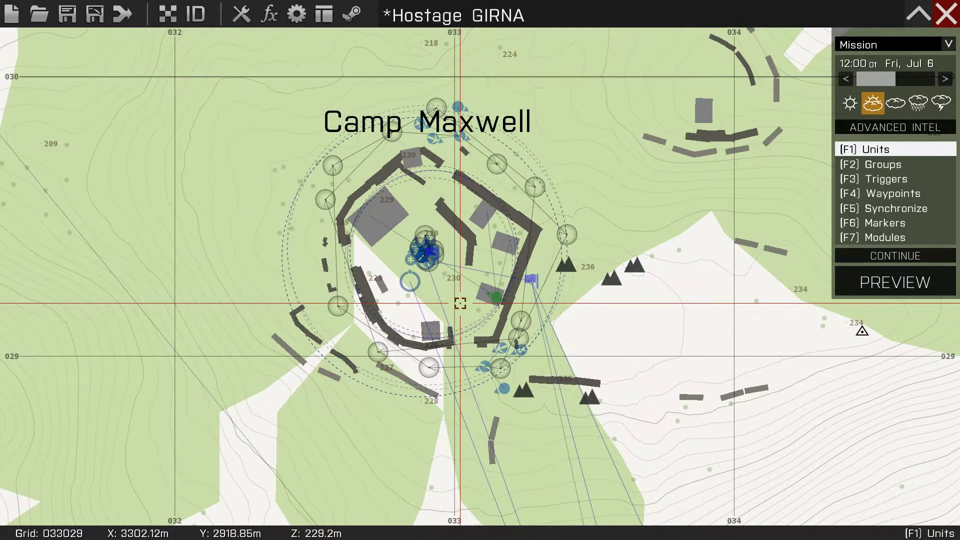
scroll(459, 304, "down", 8)
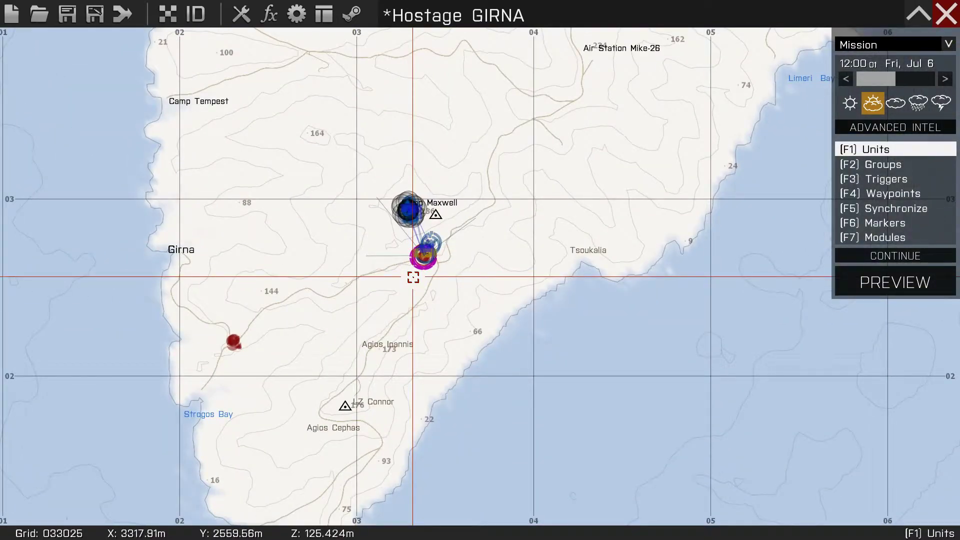
left_click(880, 194)
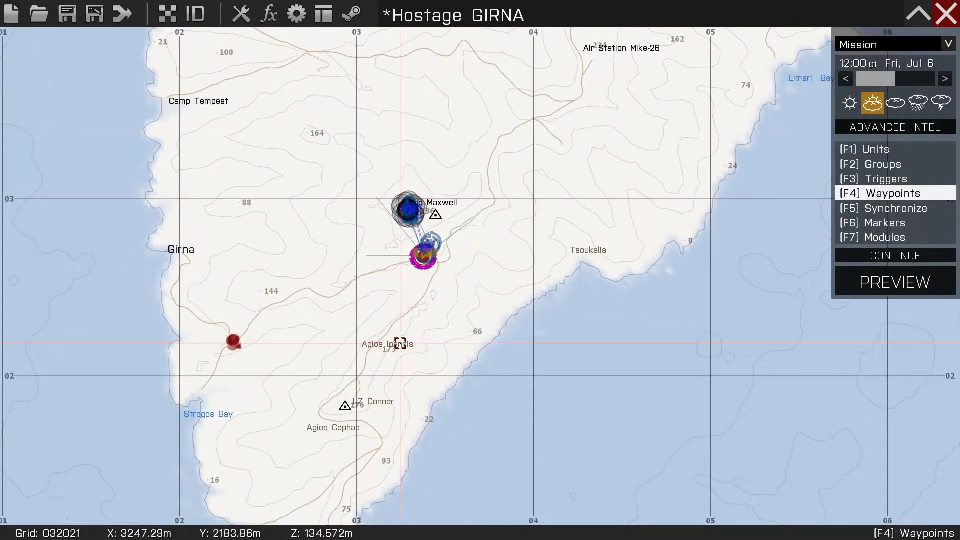
left_click(885, 223)
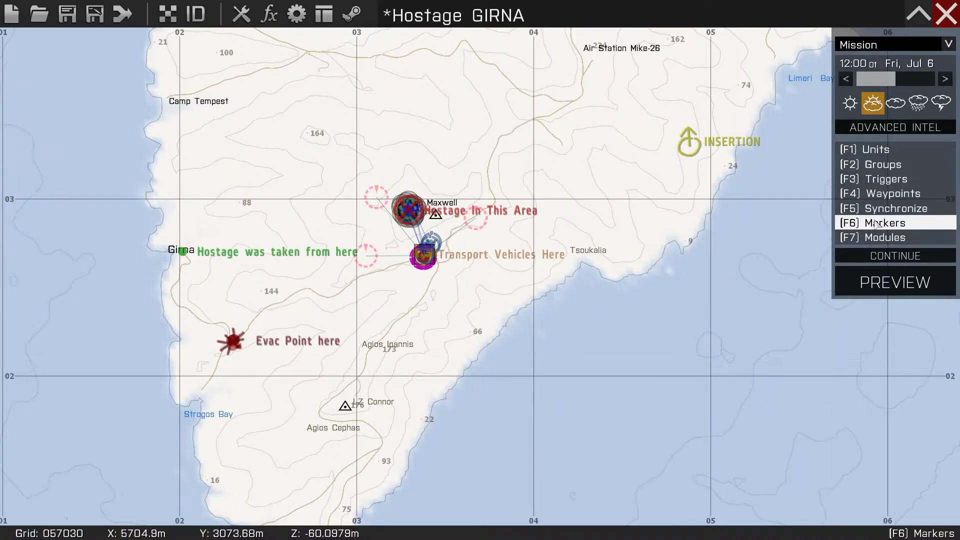
left_click(878, 180)
scroll(388, 281, "up", 3)
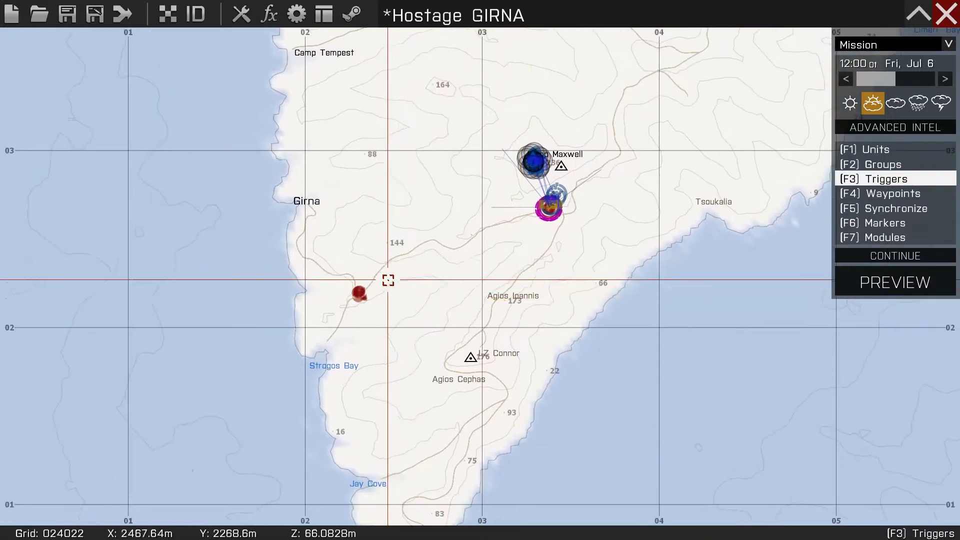
scroll(380, 289, "up", 5)
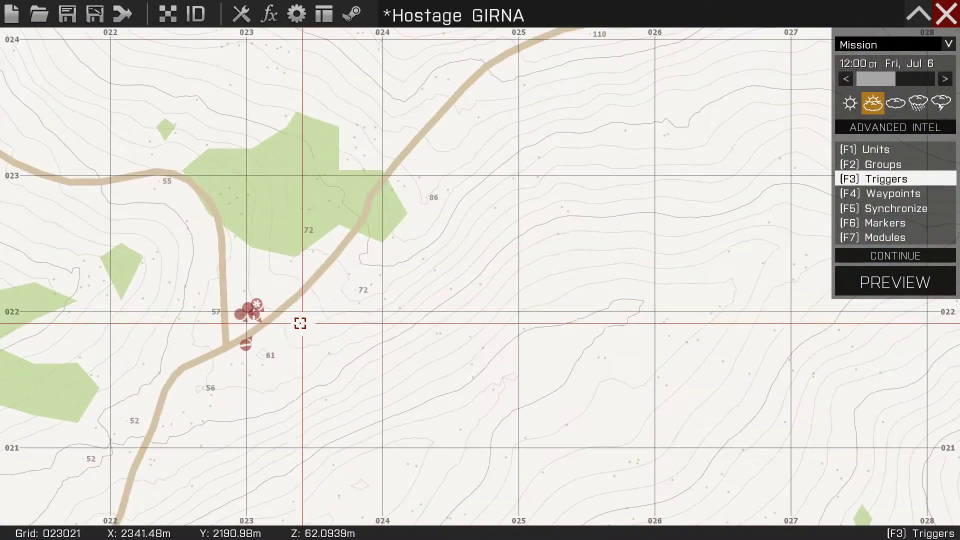
double_click(273, 298)
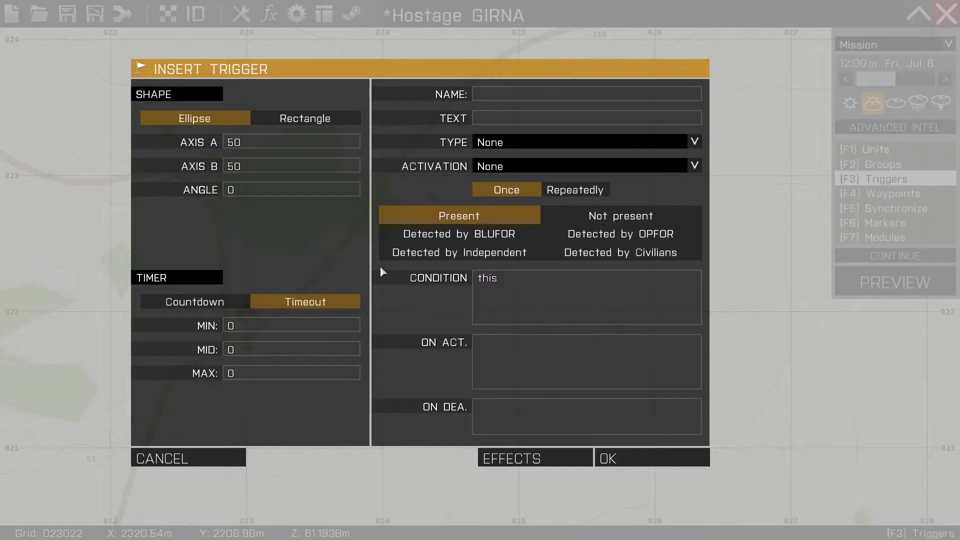
left_click(511, 142)
left_click(539, 146)
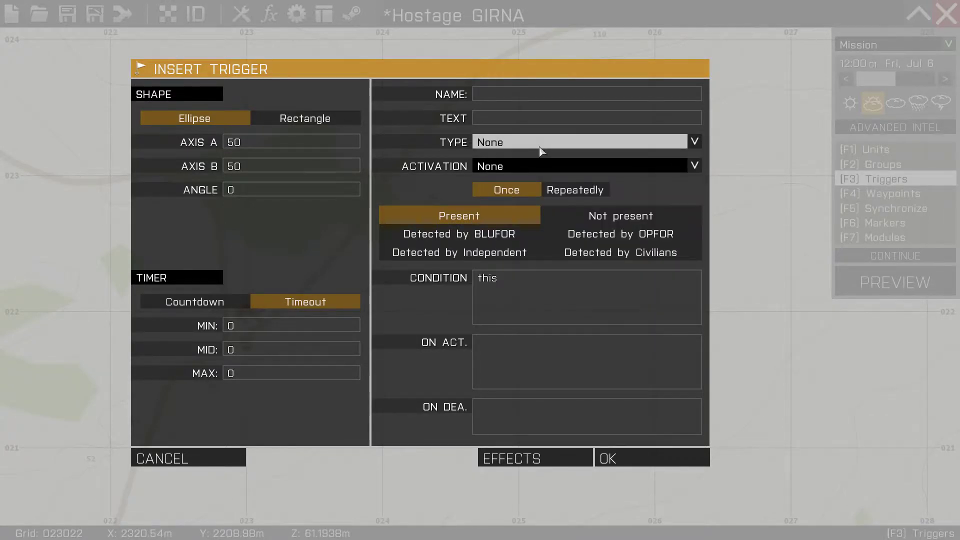
Set the trigger's activation code to hint " You have escaped camping site, now get to Girna and drop the hostage off".
left_click(507, 357)
type("hint")
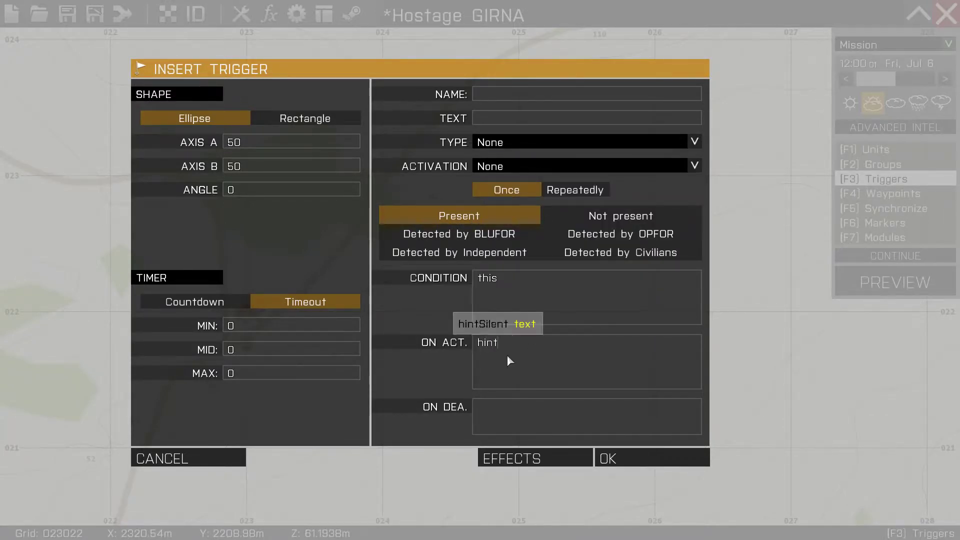
type(" \" You a")
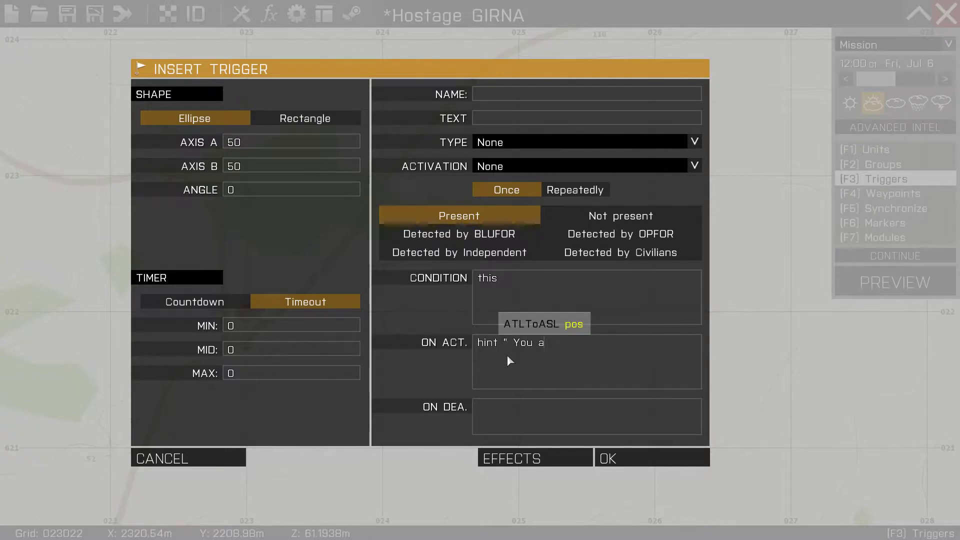
key("BackSpace")
type("have escaped")
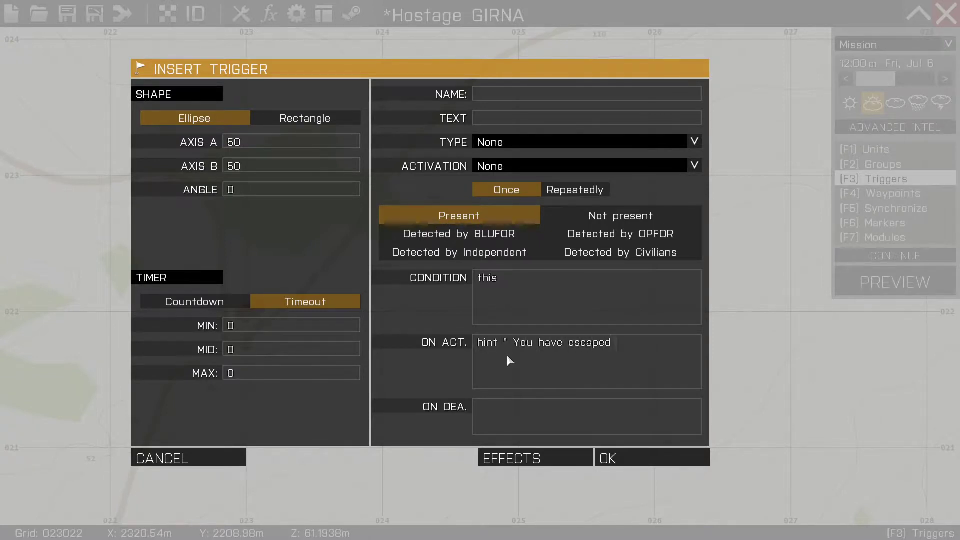
type(" camping")
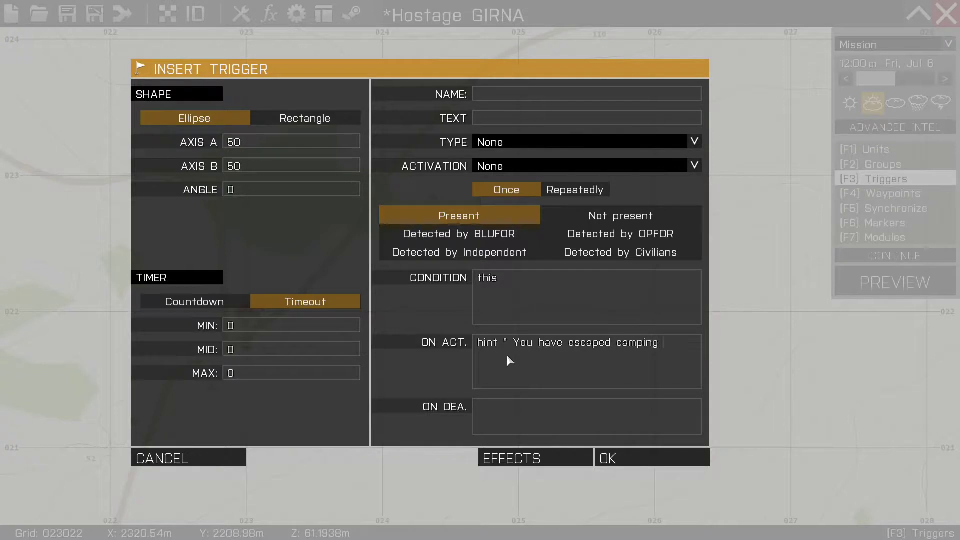
type(" site, now get to Girna")
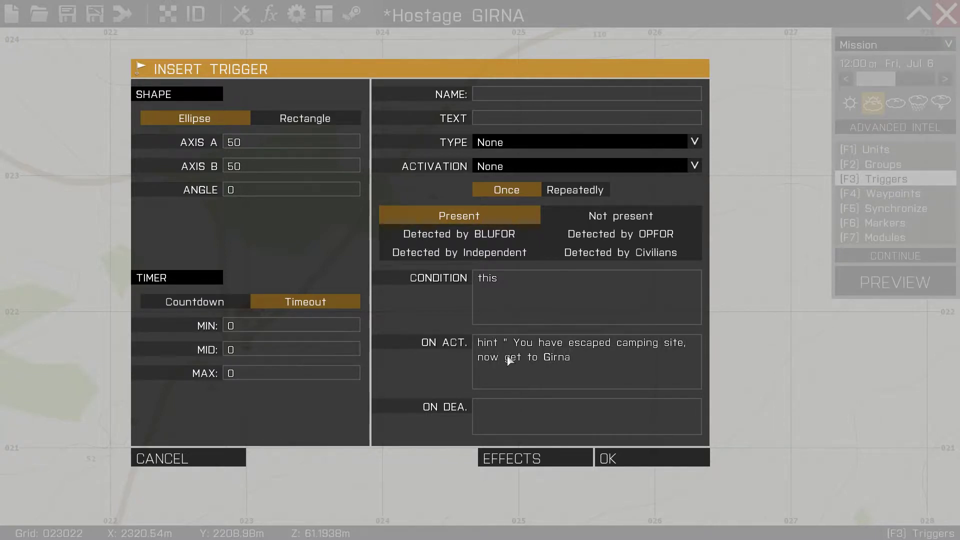
type(" and drop the hostage off")
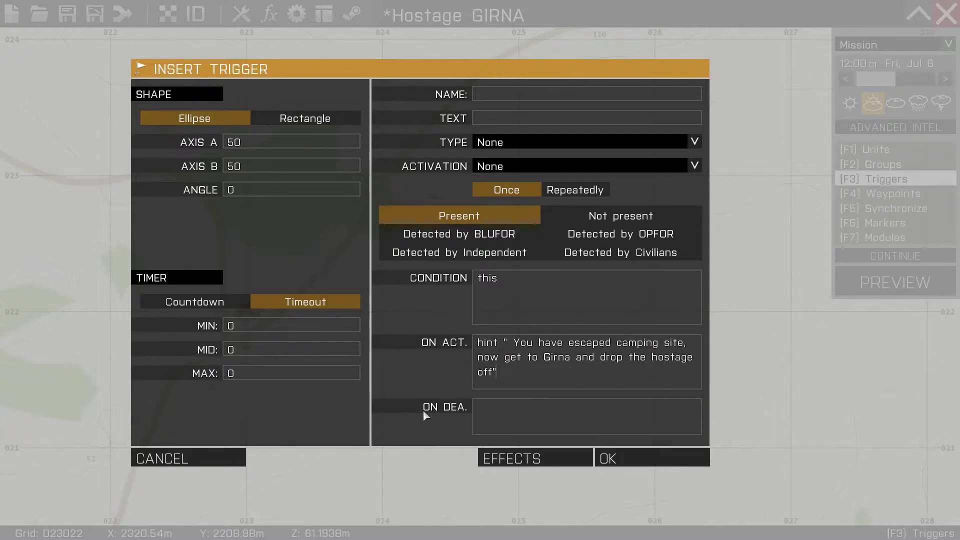
Give the trigger a plain text effect reading "CONGRATULATIONS, you have rescued hostage, get to Girna!!!1" and insert it.
left_click(490, 457)
left_click(403, 311)
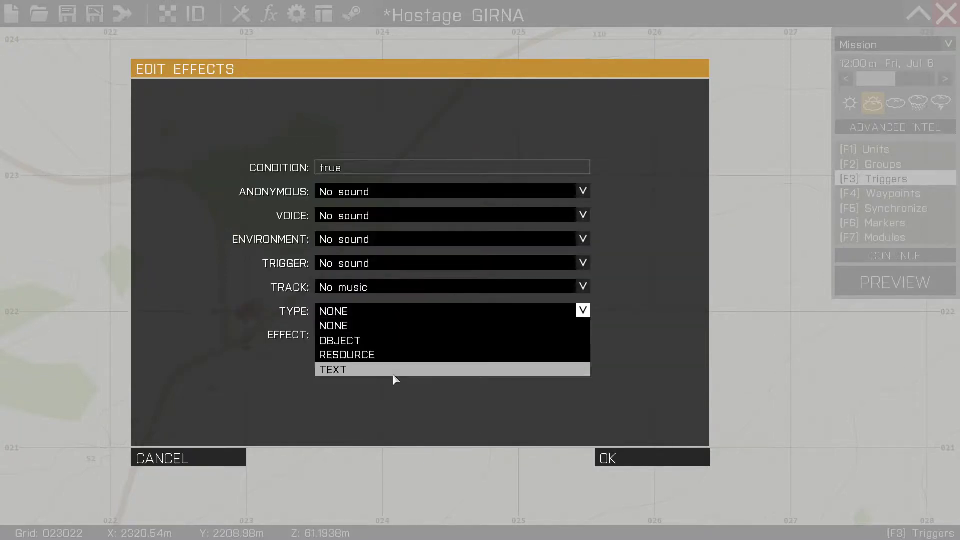
left_click(396, 369)
left_click(400, 358)
type("CO")
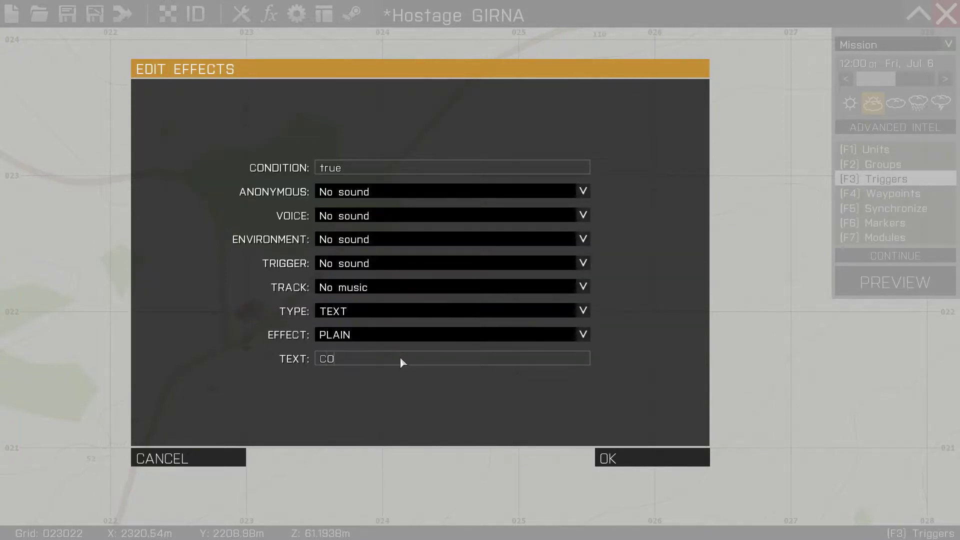
type("NGRATULATIONS, you have r")
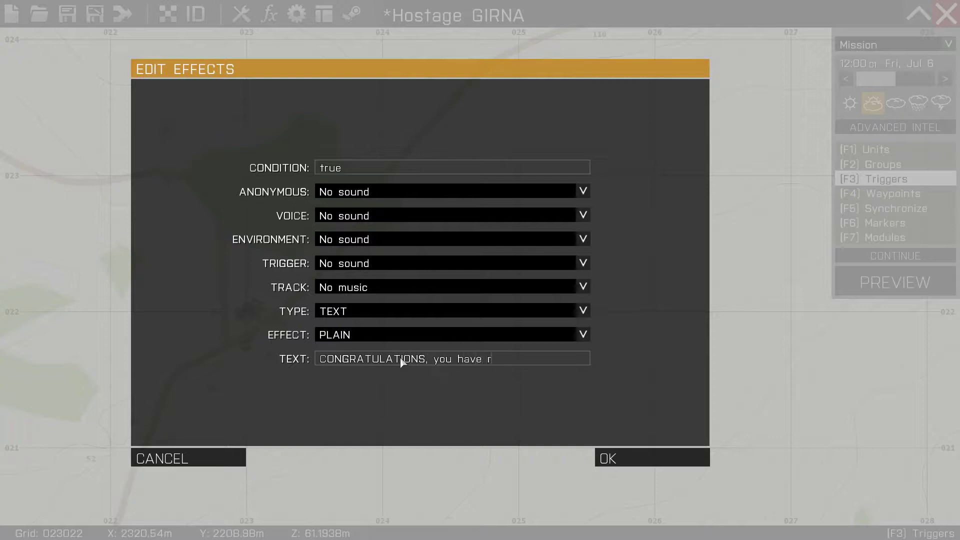
type("escued hostage, get to Girna")
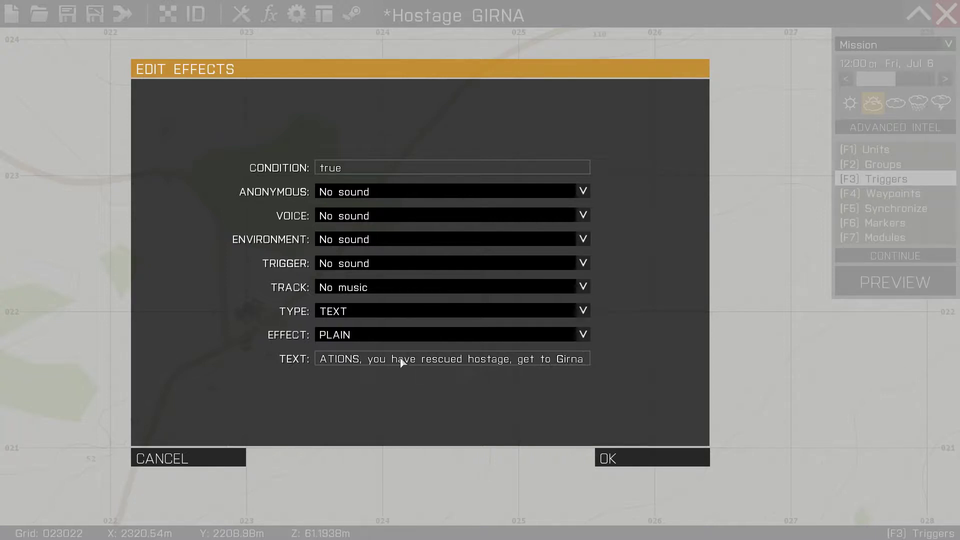
type("!!!1")
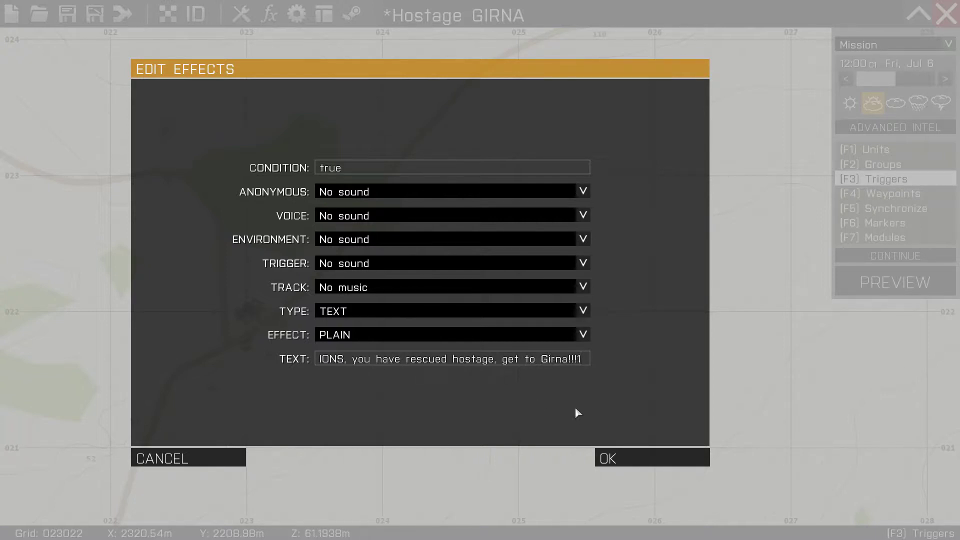
left_click(608, 459)
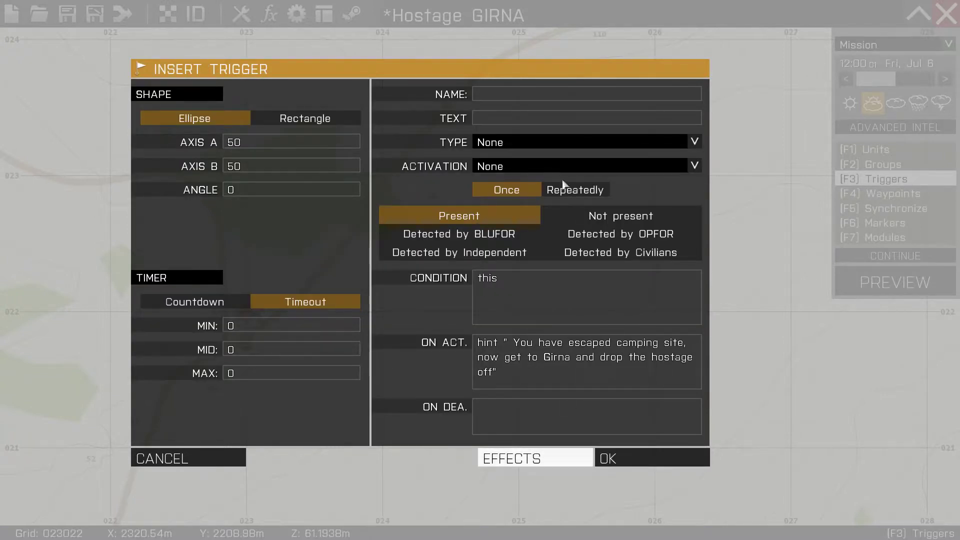
left_click(608, 458)
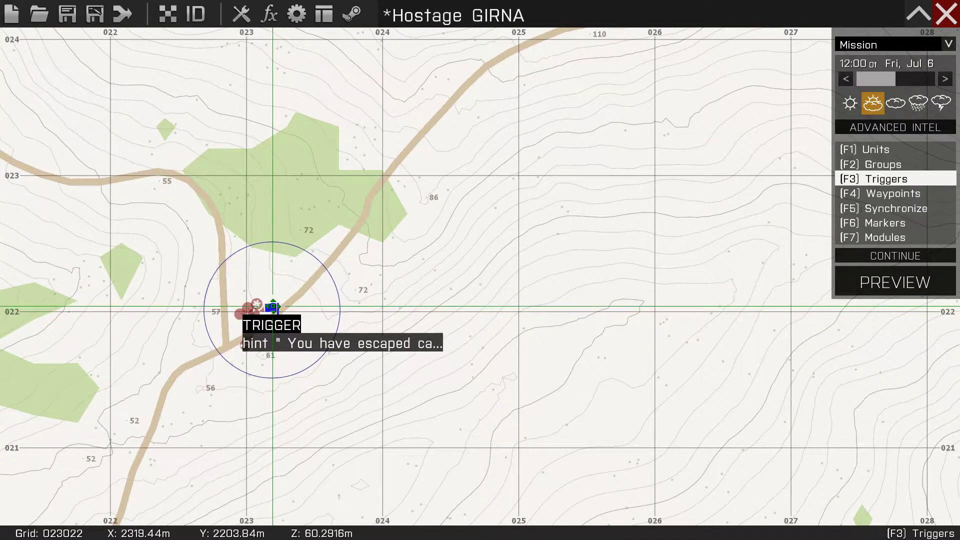
Paste a copy of the evac point trigger just south of it and set the copy's type to End #1.
left_click_drag(272, 303, 272, 307)
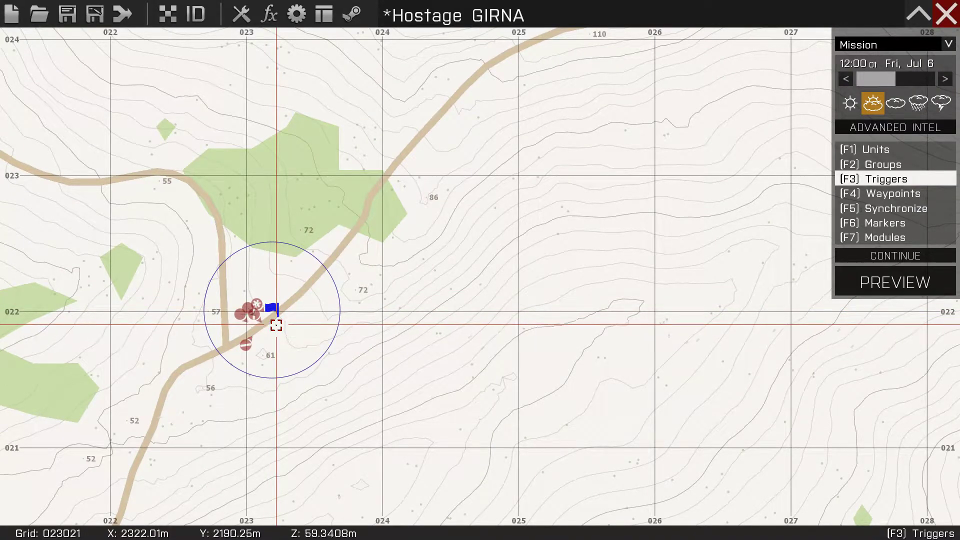
double_click(277, 325)
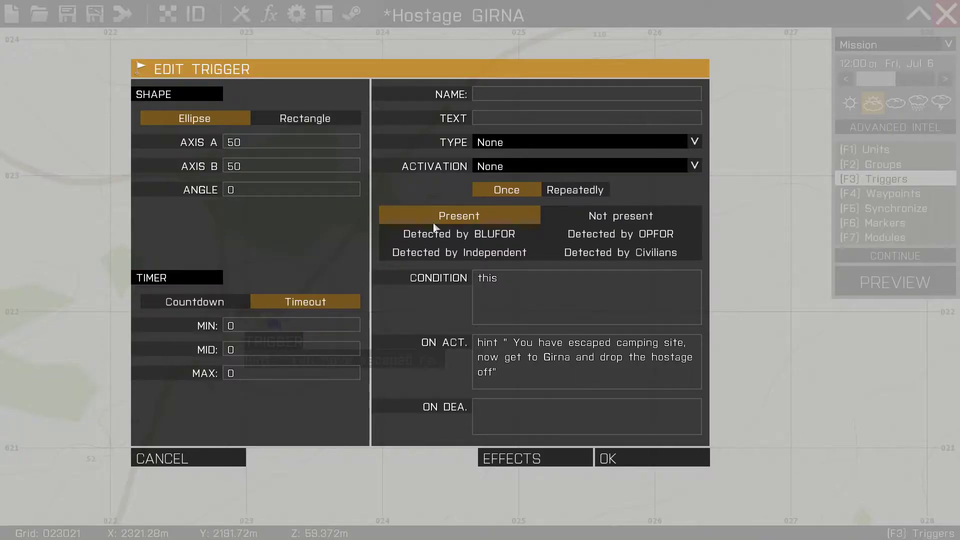
left_click(509, 170)
left_click(514, 165)
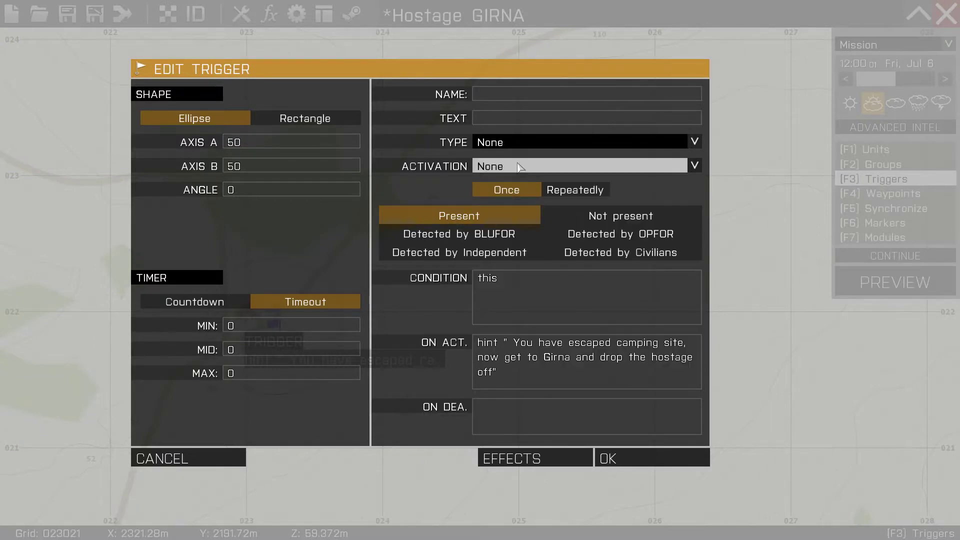
left_click(517, 142)
left_click(522, 232)
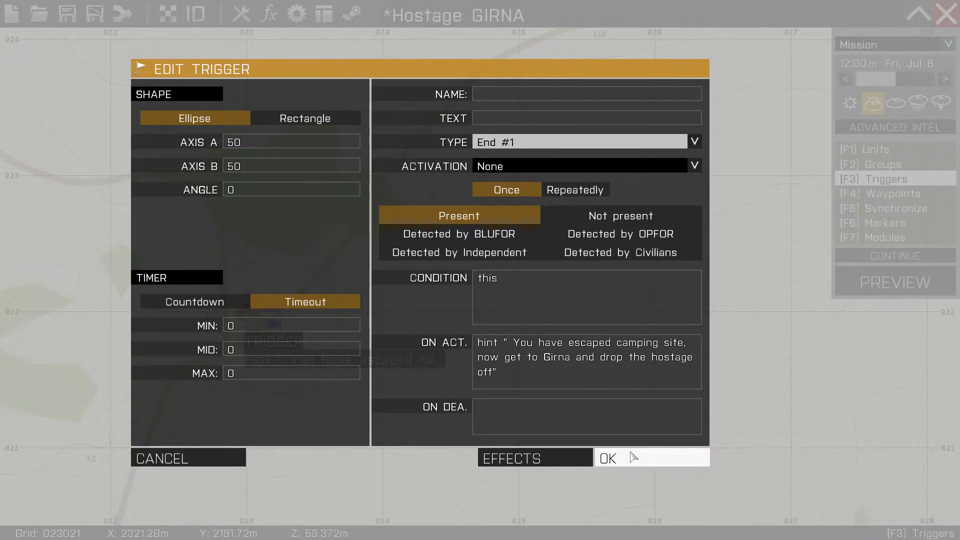
left_click(634, 457)
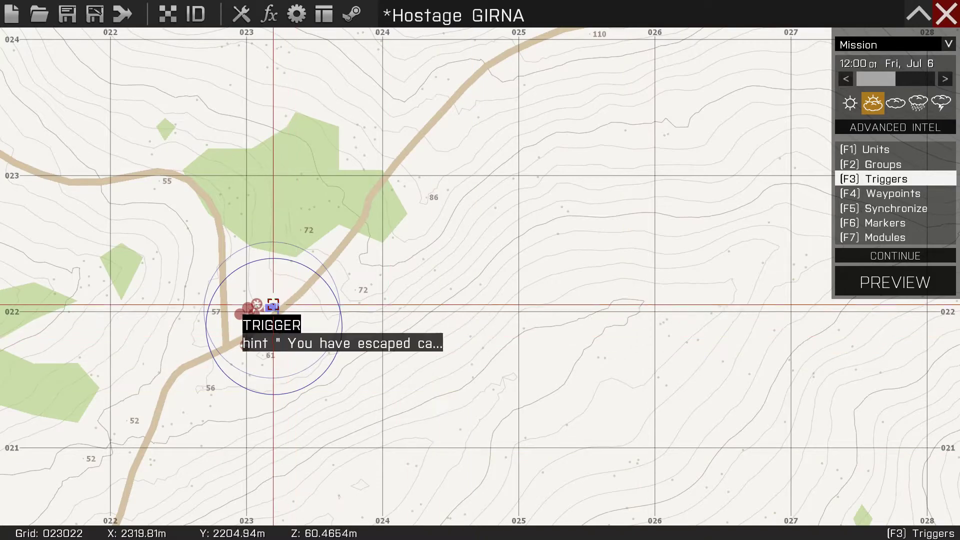
Name the evac point hint trigger T4 and give the End #1 trigger the condition "this and triggeractivated T4".
double_click(272, 308)
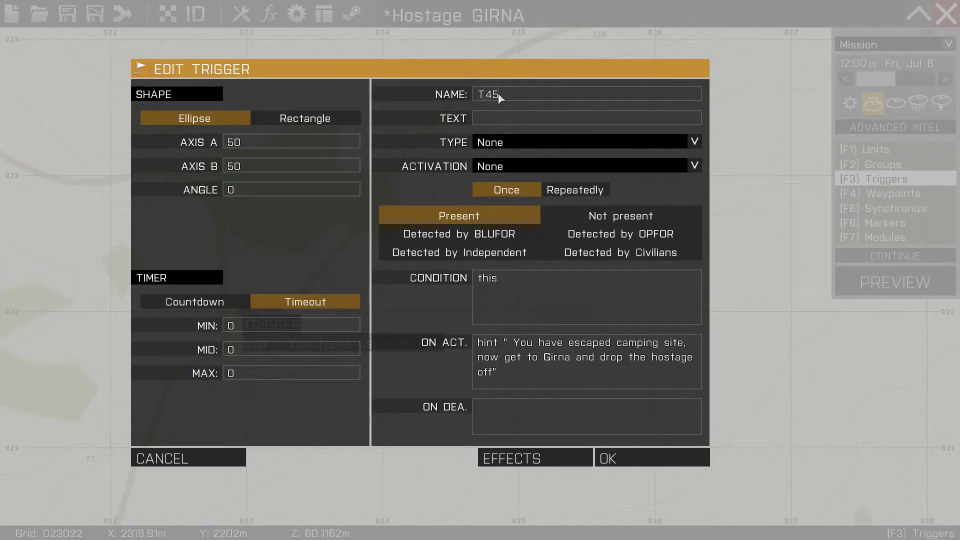
left_click(638, 459)
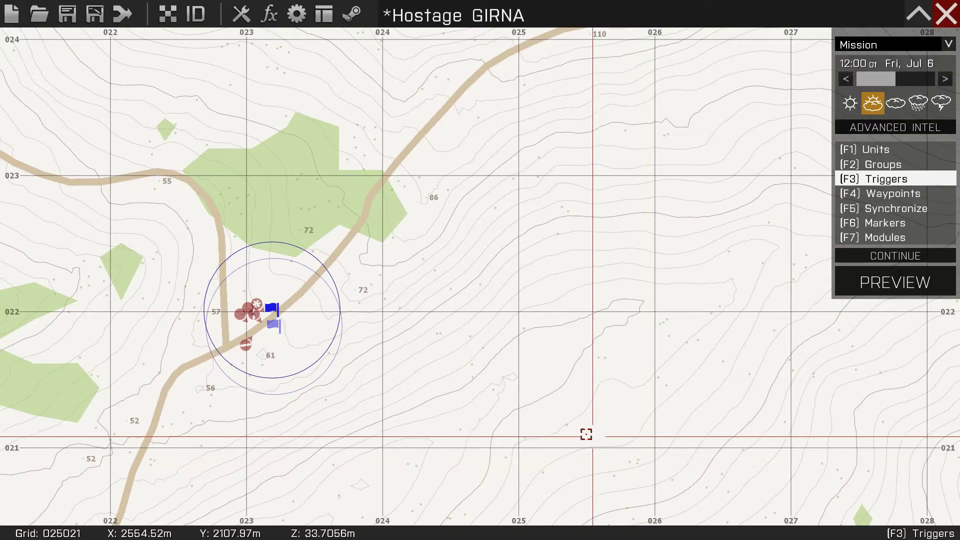
double_click(274, 323)
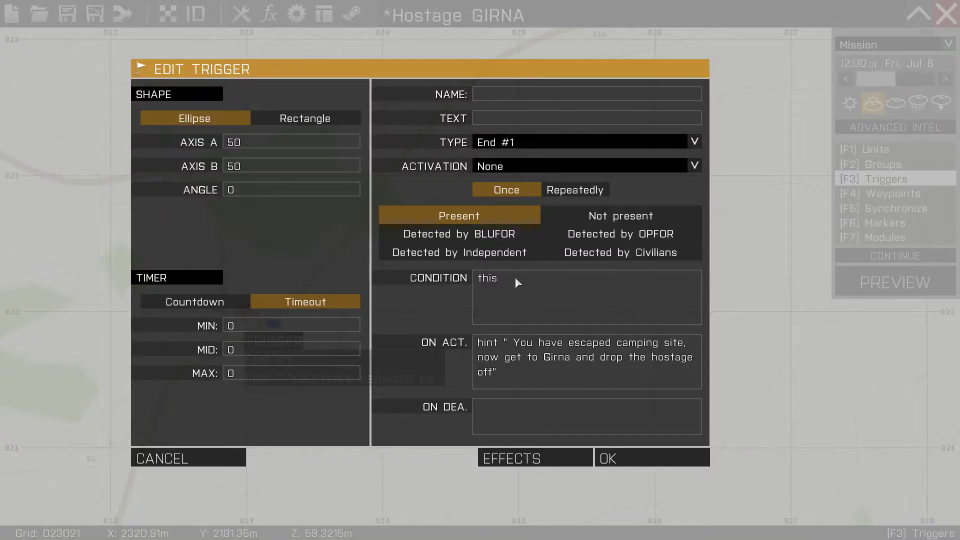
type("and trig")
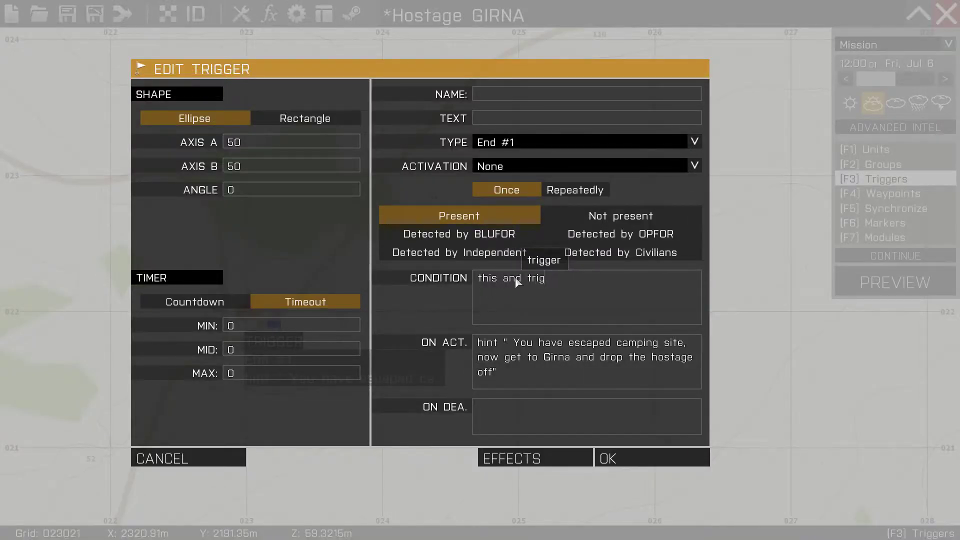
type("geractivated T")
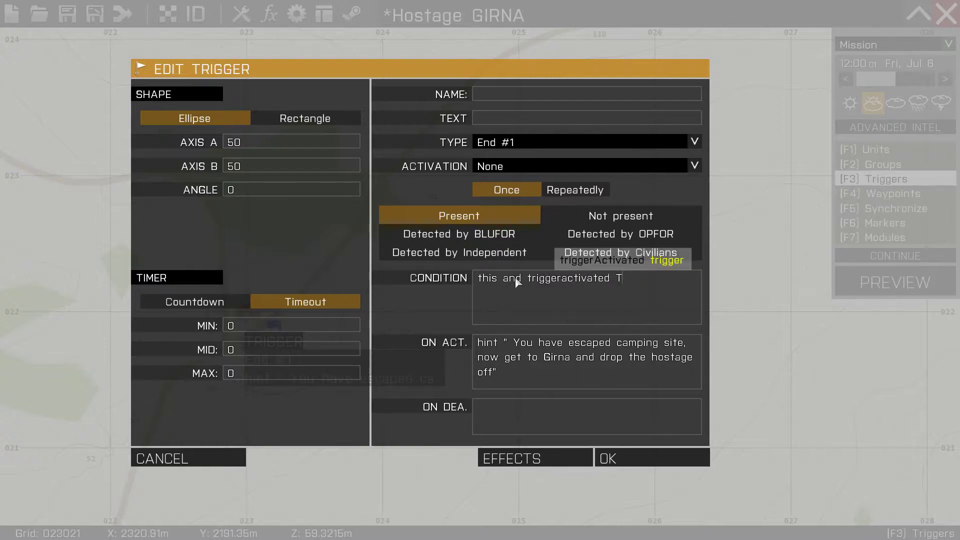
type("4")
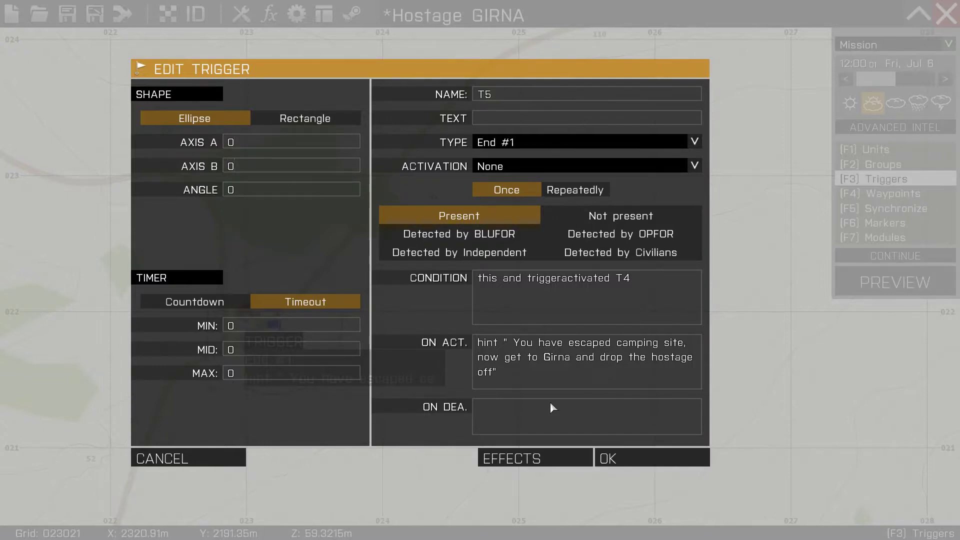
Name the End #1 trigger T5, set both of its axes to 0 and clear its activation code.
key("Tab")
key("BackSpace")
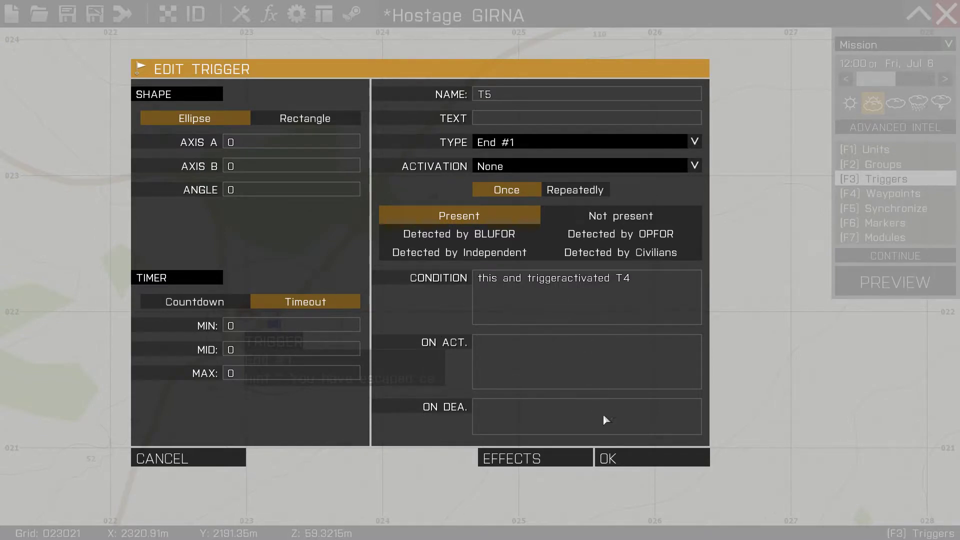
left_click(606, 455)
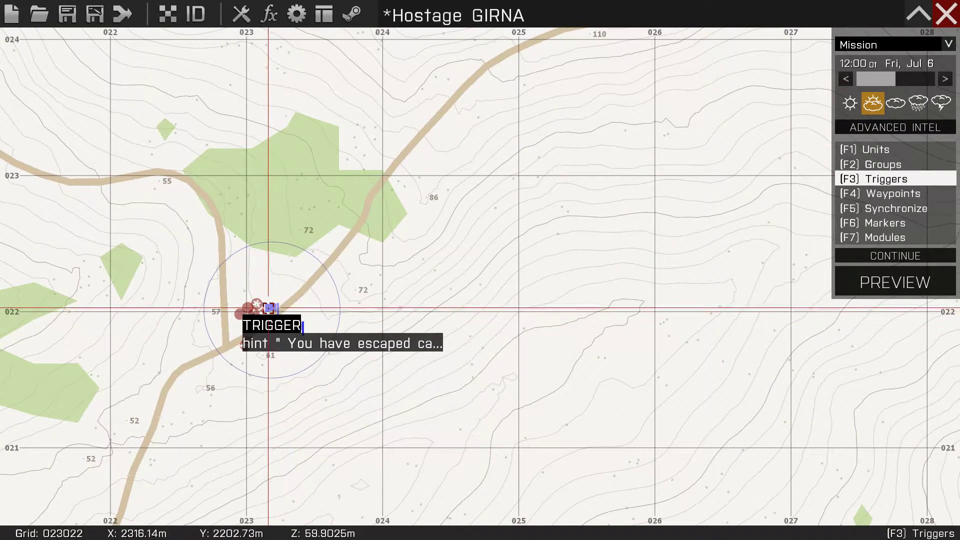
Set the End #1 trigger's timeout to 15 for the minimum, middle and maximum values.
double_click(269, 313)
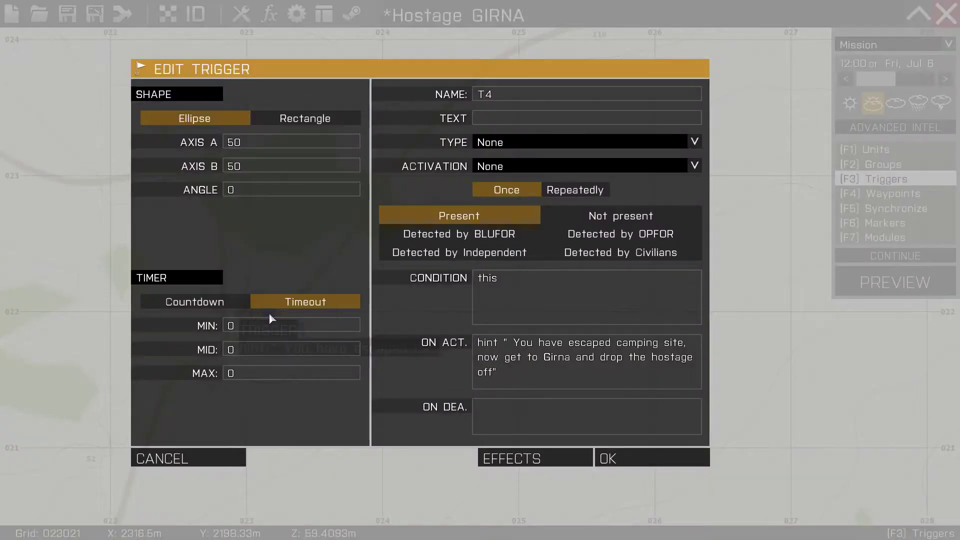
left_click(627, 459)
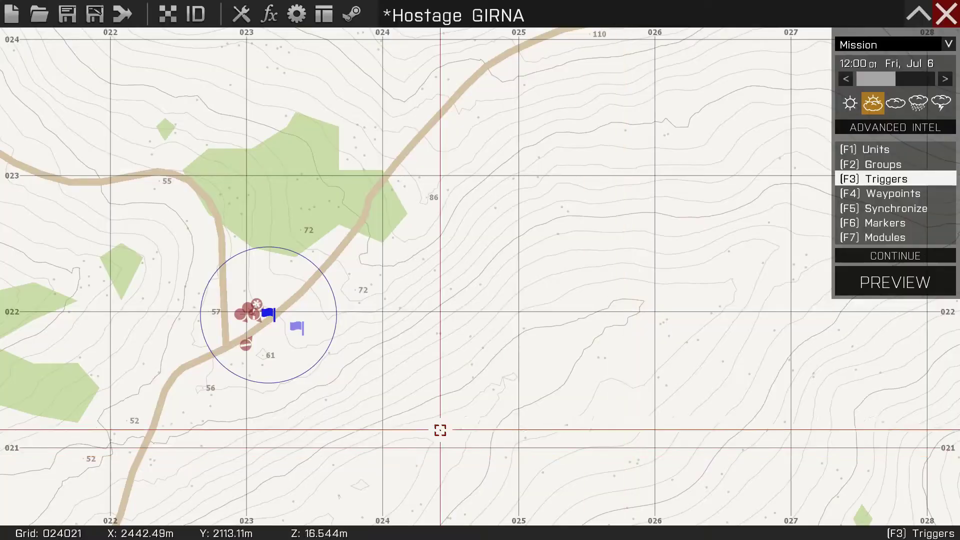
double_click(302, 326)
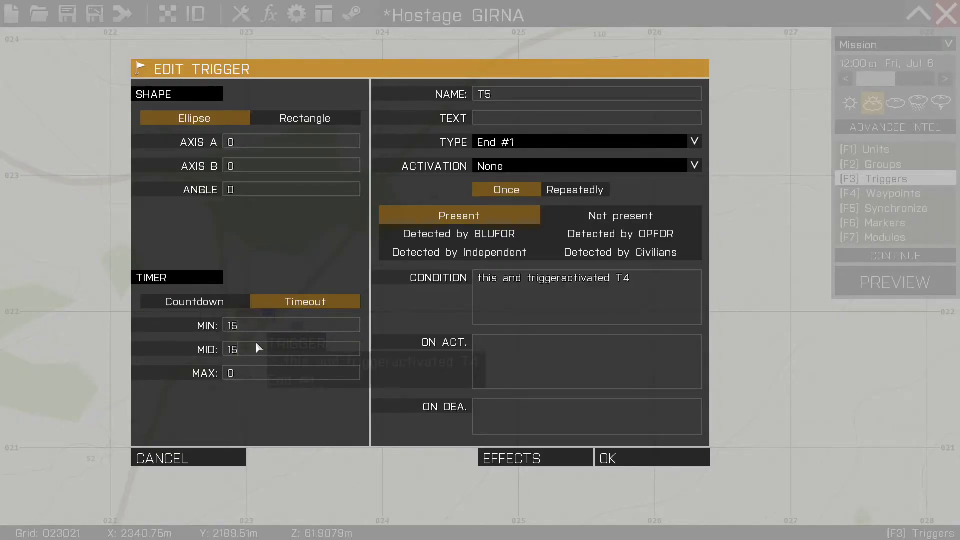
left_click(600, 460)
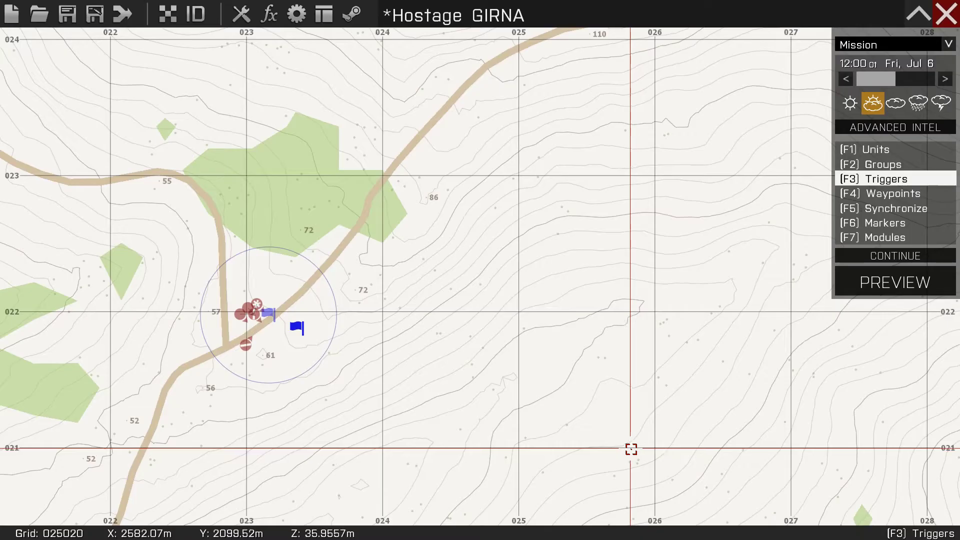
Enlarge the hint trigger's area by setting axis A to 500 and increasing axis B.
scroll(278, 317, "up", 3)
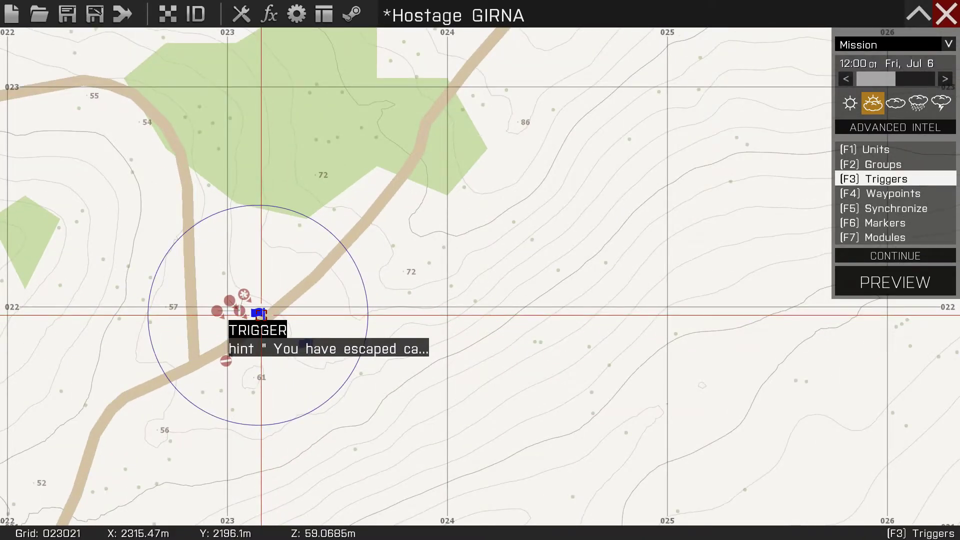
double_click(259, 314)
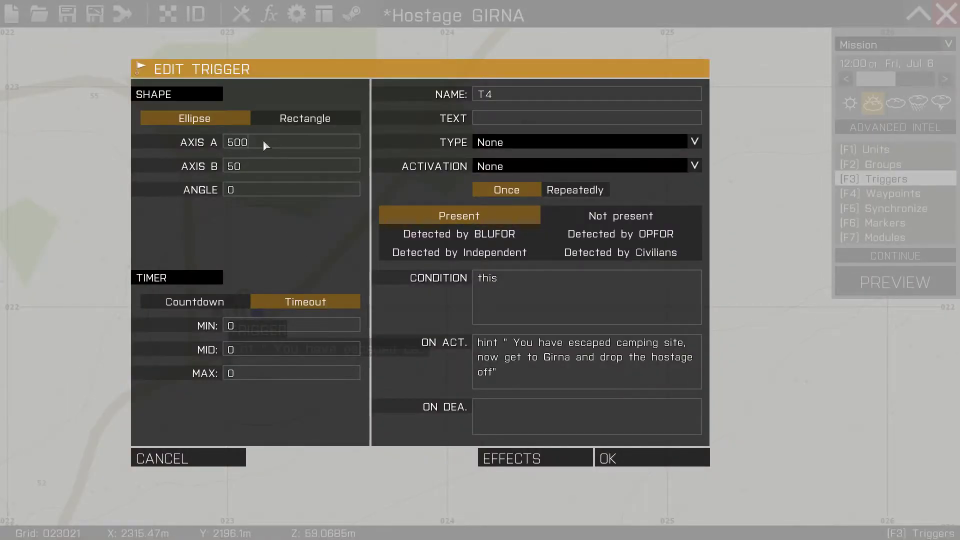
left_click(616, 457)
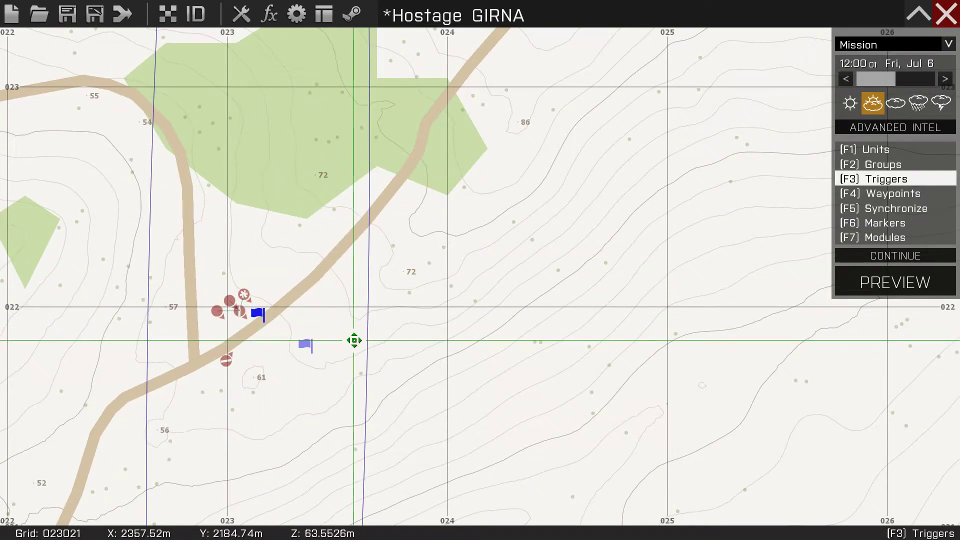
scroll(353, 339, "down", 5)
scroll(356, 346, "up", 5)
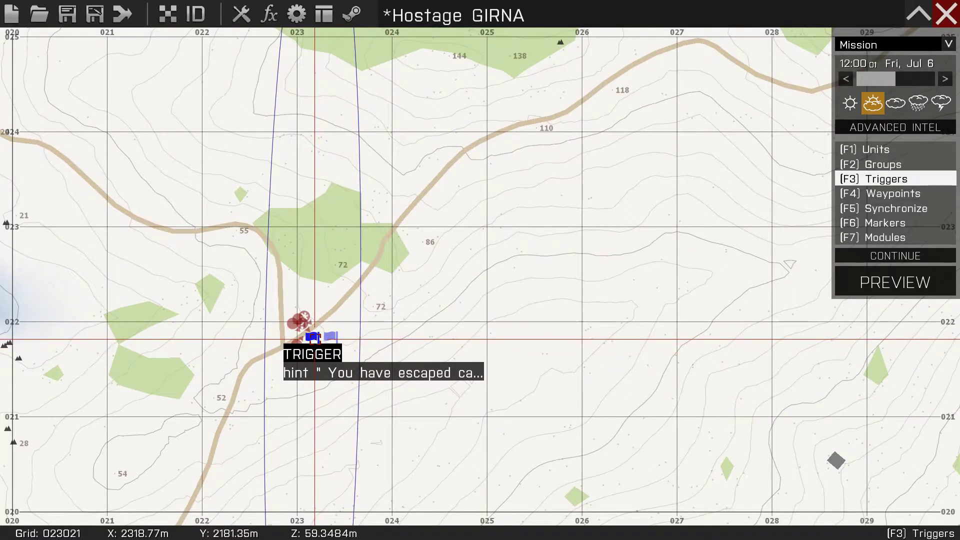
double_click(265, 324)
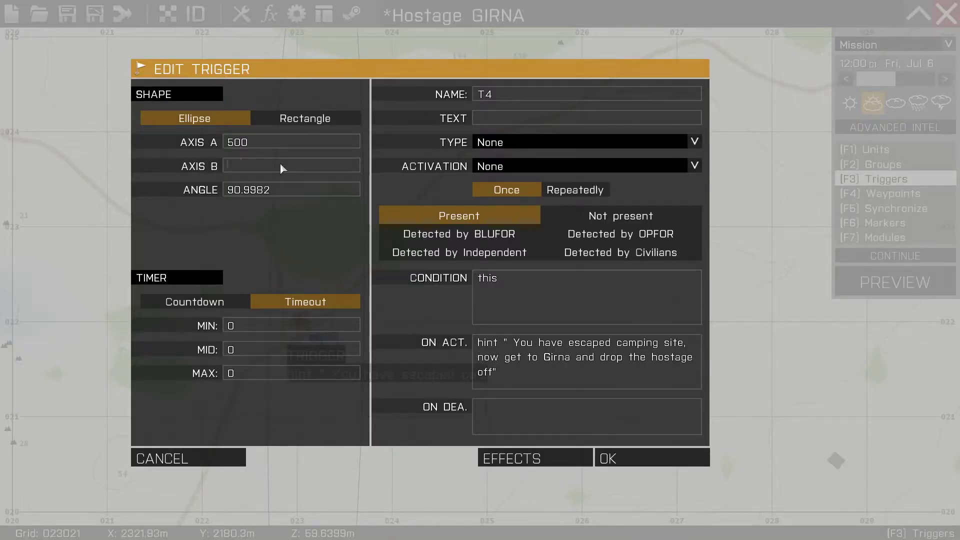
left_click(632, 453)
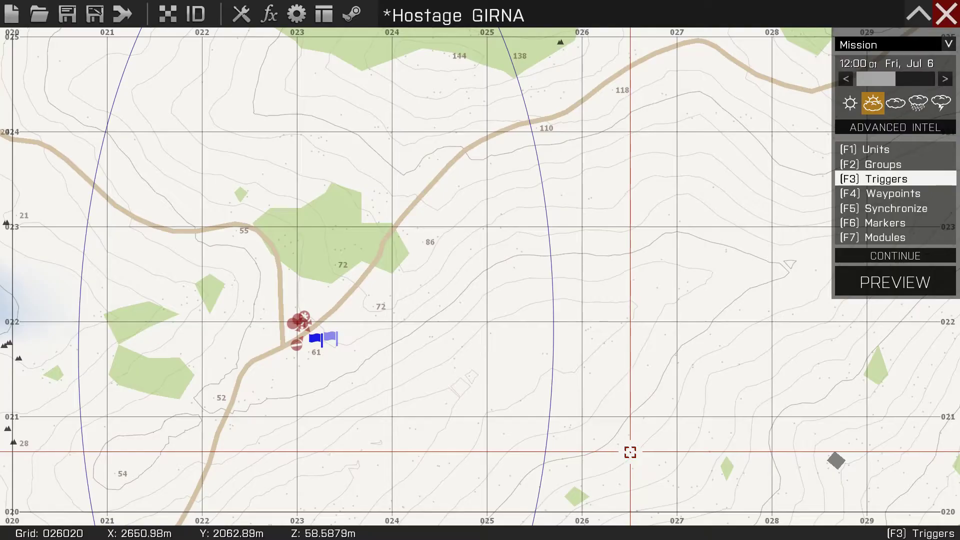
Move the End #1 trigger farther east of the hint trigger and review its activation setting, keeping None.
scroll(319, 344, "down", 5)
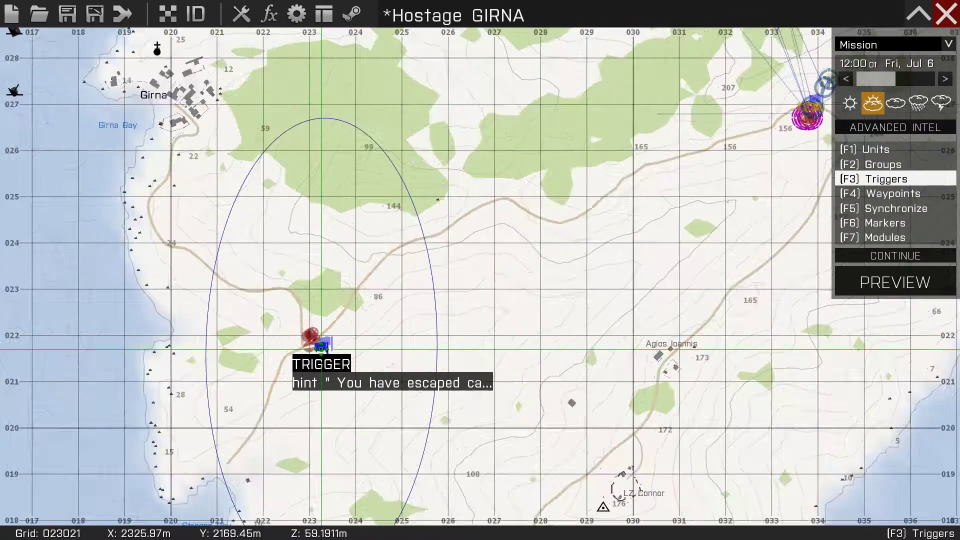
scroll(319, 344, "up", 6)
left_click_drag(315, 344, 366, 326)
scroll(371, 340, "down", 3)
scroll(360, 344, "up", 3)
scroll(366, 326, "up", 3)
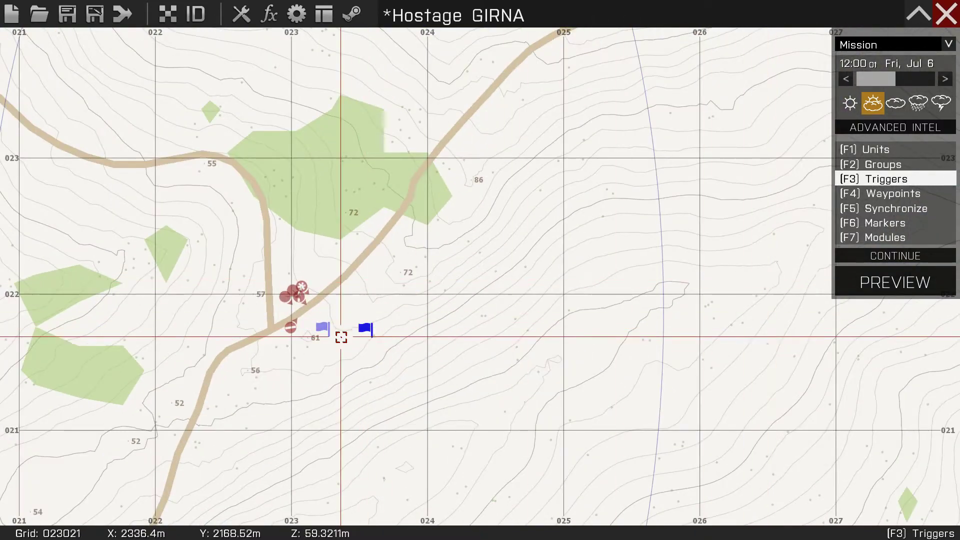
double_click(368, 334)
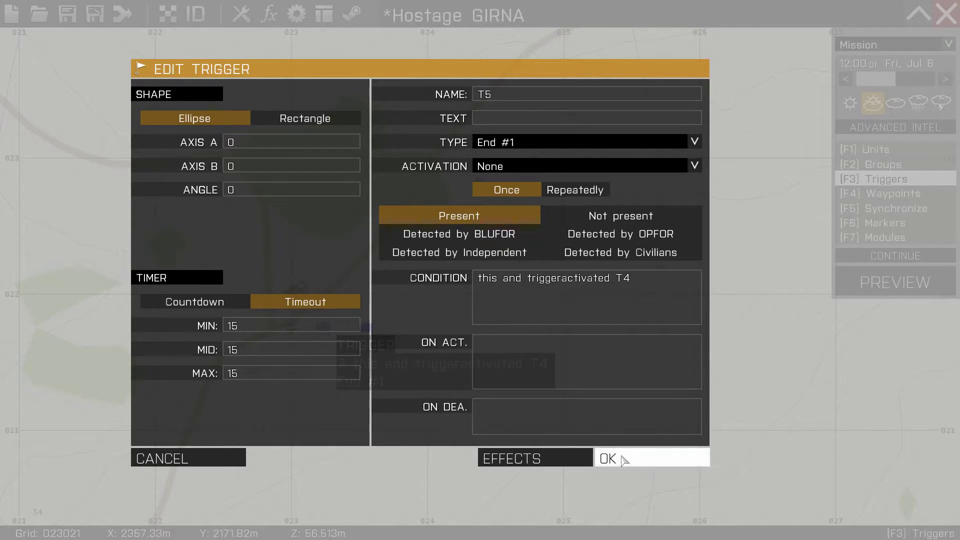
left_click(518, 167)
left_click(520, 168)
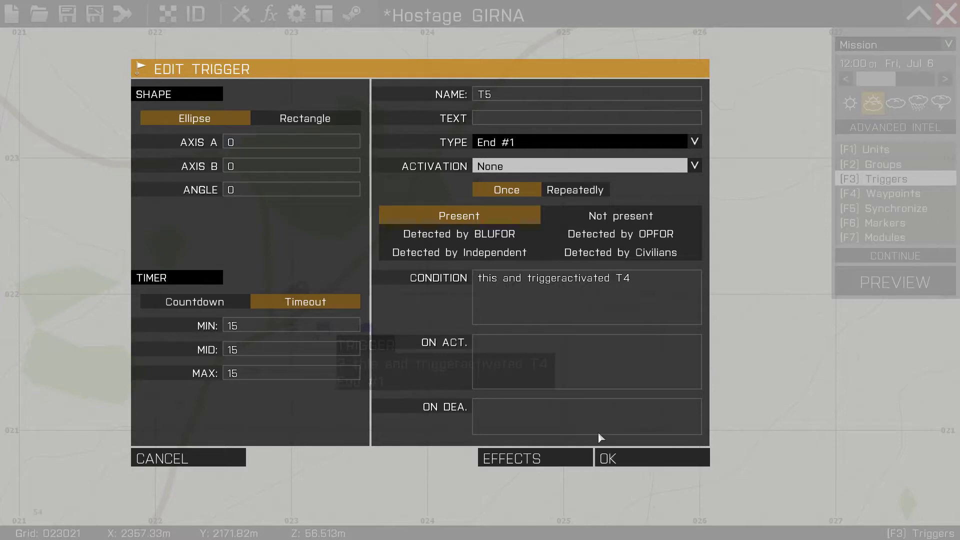
left_click(634, 452)
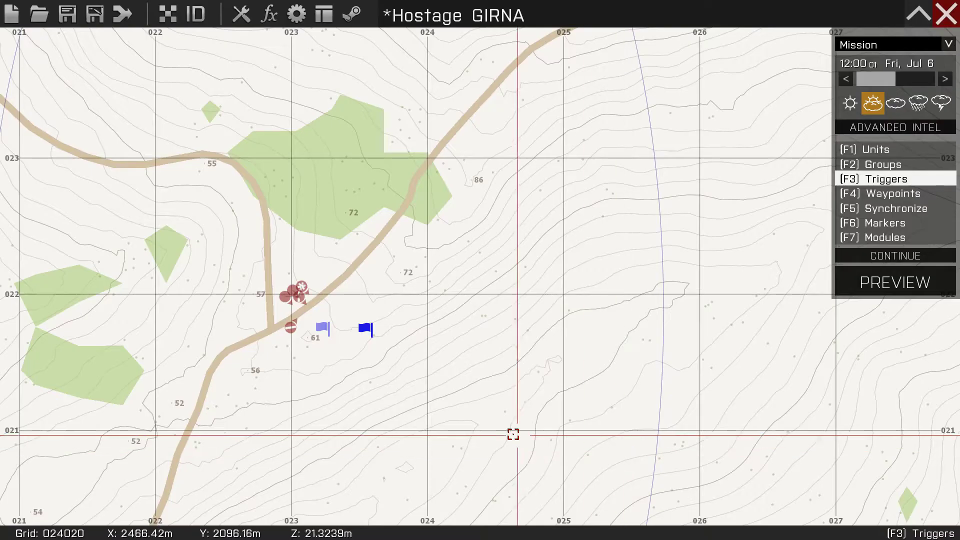
Shrink the hint trigger's area back to a small circle by setting axis B to 50 and reducing axis A to match.
scroll(320, 326, "down", 2)
scroll(320, 325, "down", 2)
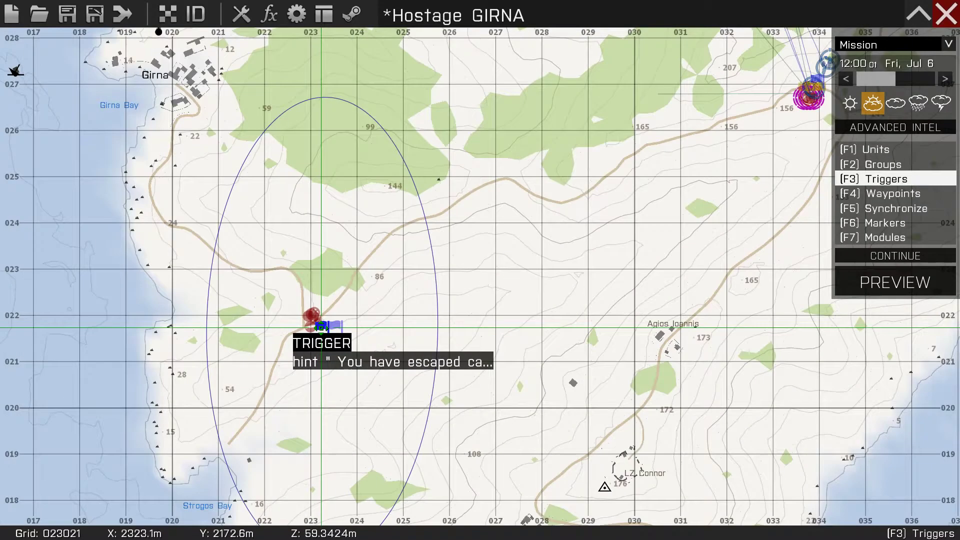
scroll(322, 326, "up", 4)
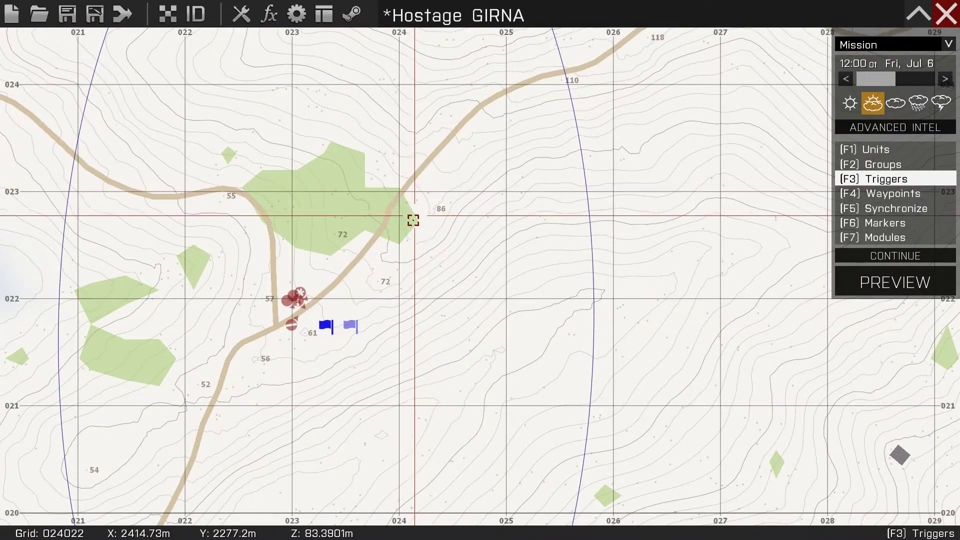
scroll(398, 247, "down", 3)
double_click(356, 290)
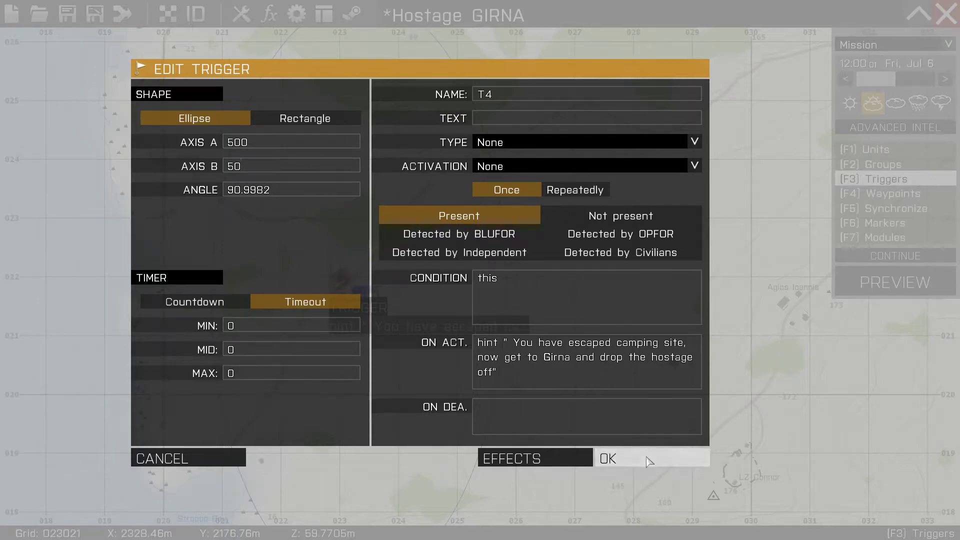
left_click(625, 459)
left_click_drag(365, 279, 363, 279)
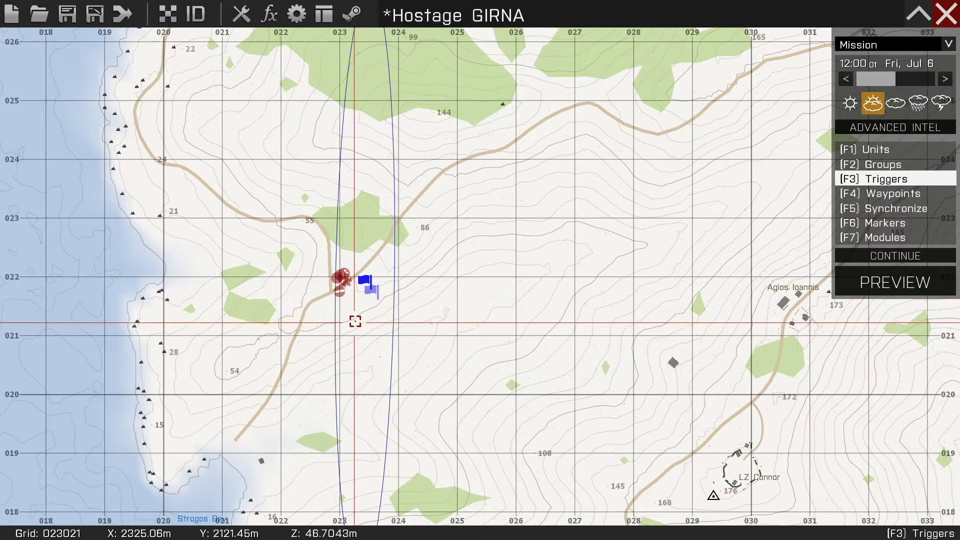
double_click(365, 279)
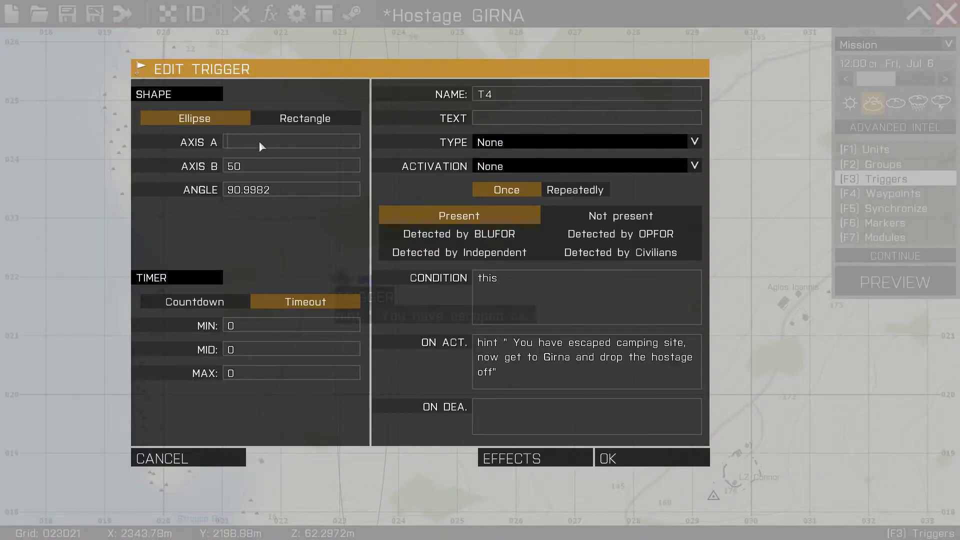
left_click(623, 460)
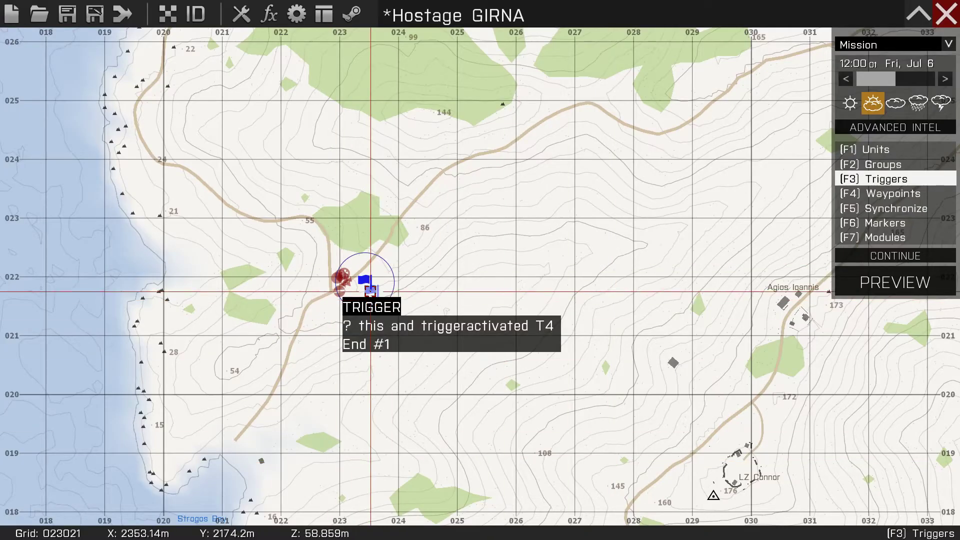
Reposition the triggers beside the red units, with End #1 just east of the hint trigger inside its area, and review End #1's settings.
scroll(345, 278, "up", 5)
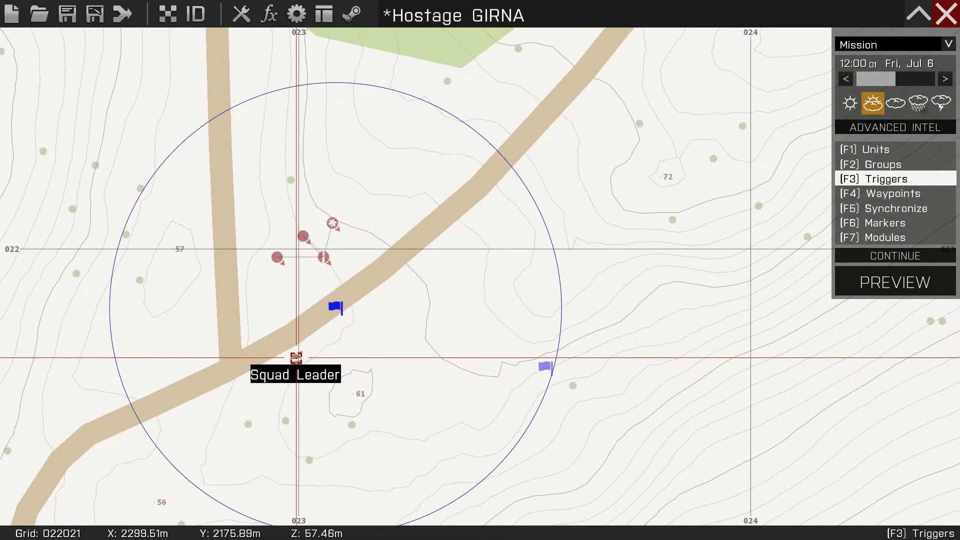
scroll(296, 358, "down", 3)
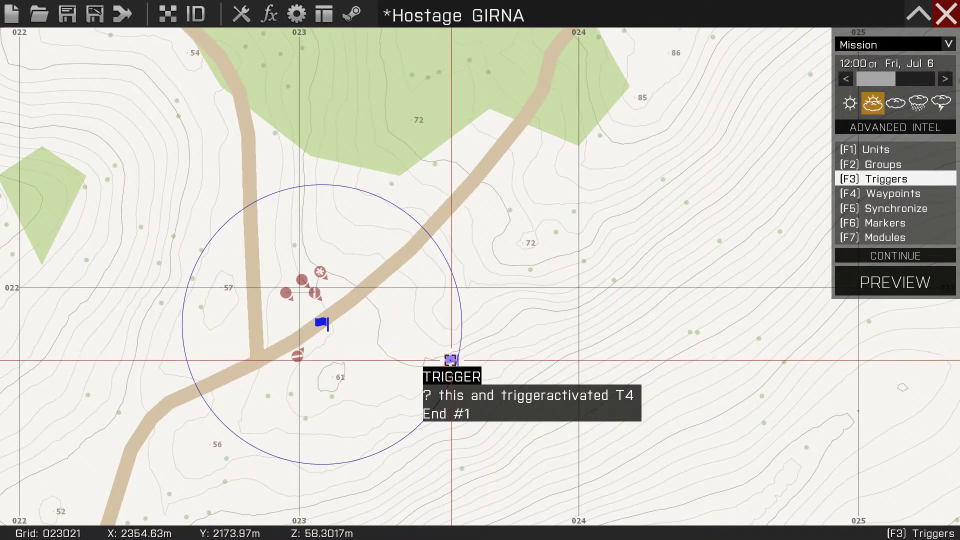
left_click_drag(450, 359, 351, 328)
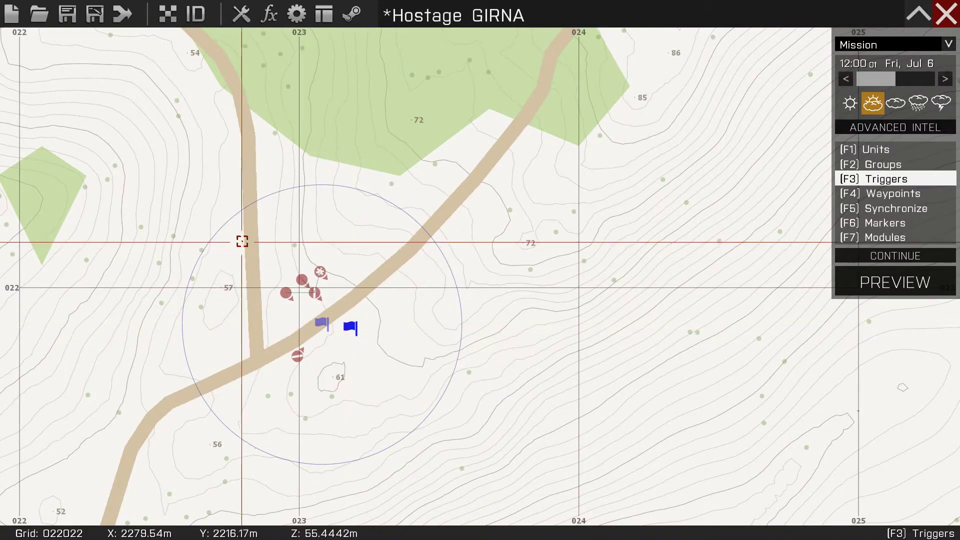
double_click(353, 328)
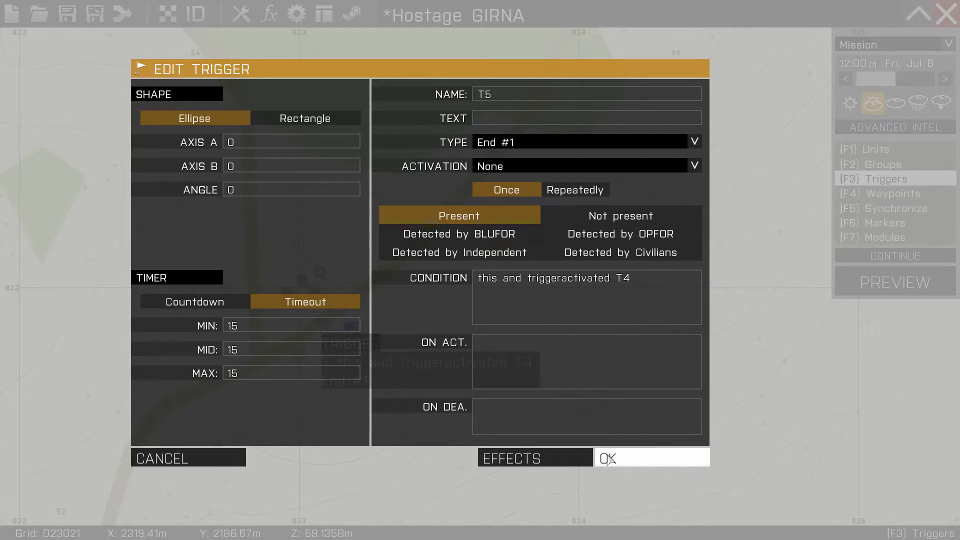
left_click(607, 458)
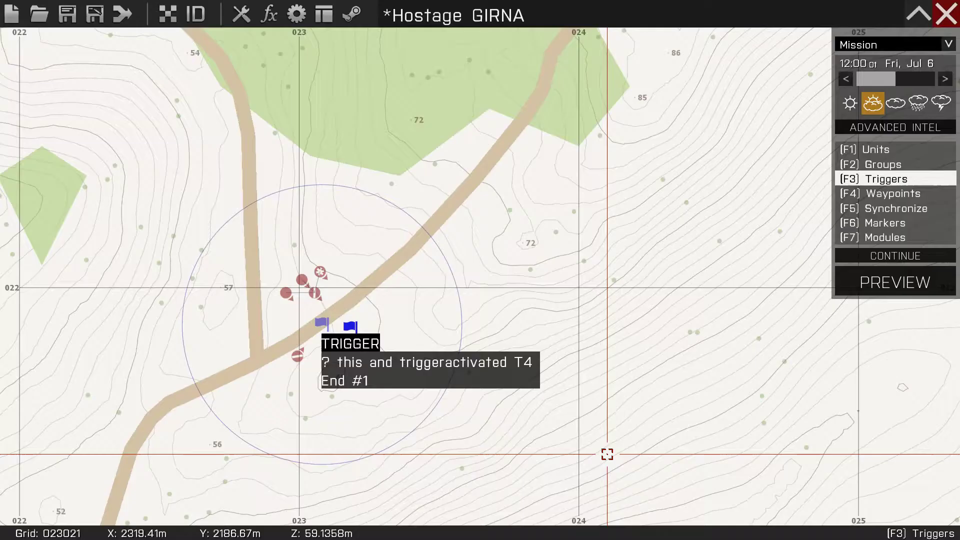
double_click(351, 325)
left_click(606, 453)
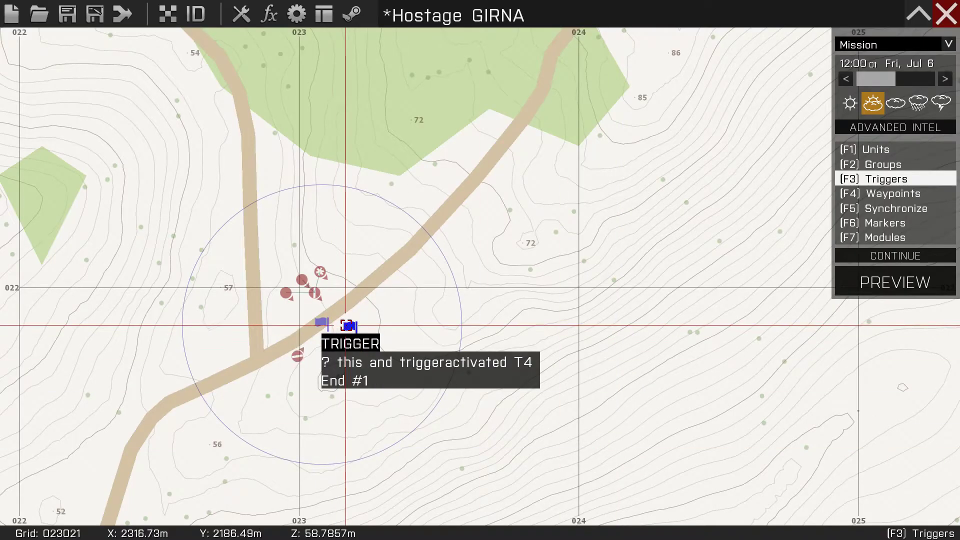
Set the End #1 trigger's axes A and B to 50 and move it just southeast of the hint trigger.
double_click(350, 327)
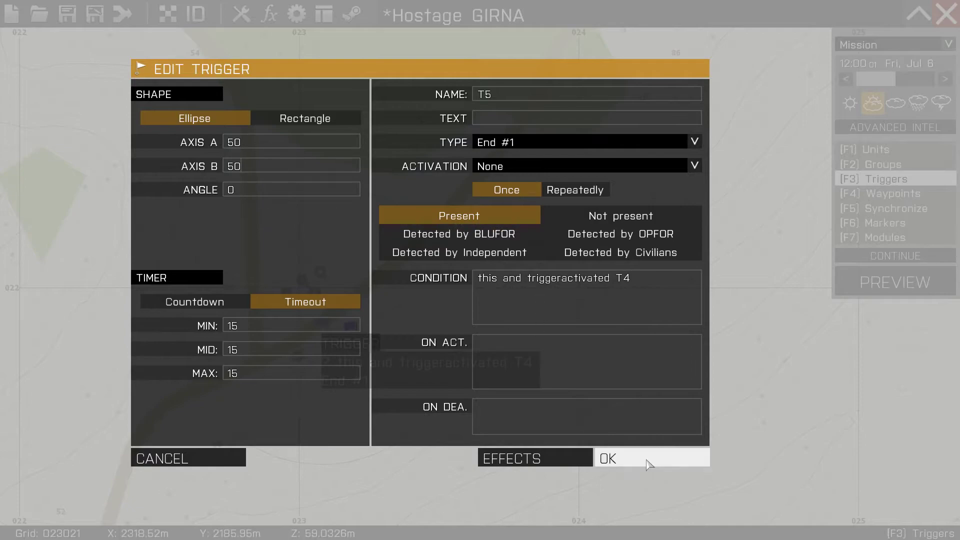
left_click(632, 458)
left_click_drag(320, 319, 344, 335)
Group the hint trigger at the evac point with the Team Leader of team1 south of Camp Maxwell.
left_click(877, 165)
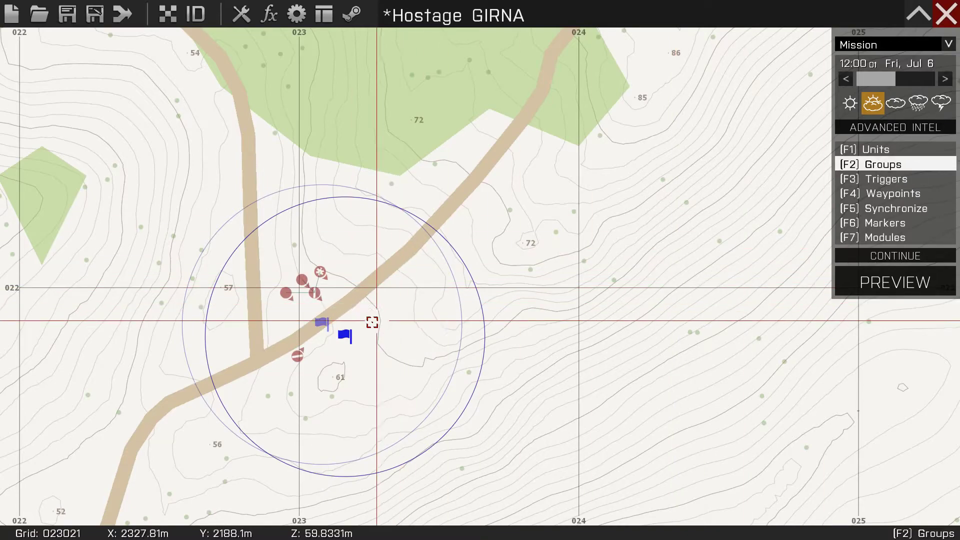
scroll(376, 287, "down", 5)
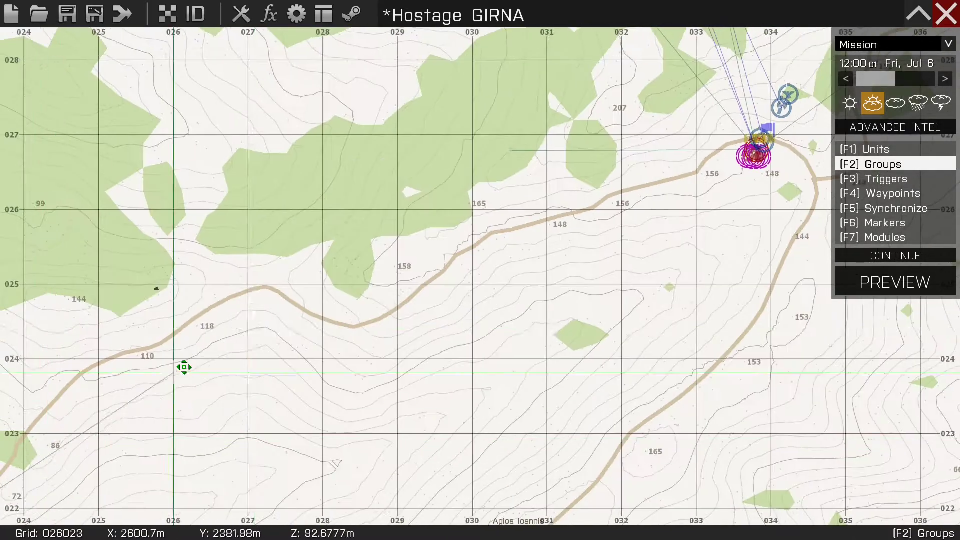
scroll(294, 284, "up", 5)
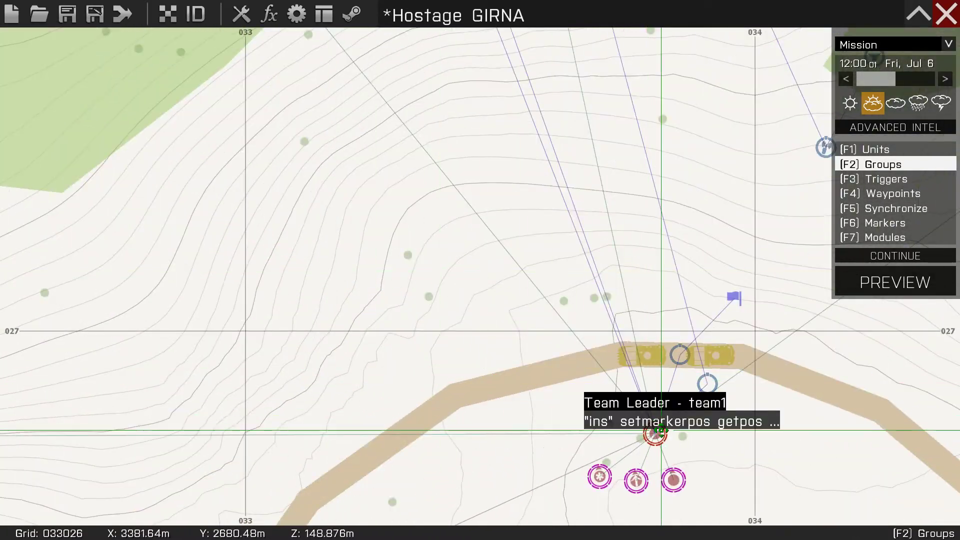
scroll(450, 422, "down", 5)
scroll(463, 317, "down", 3)
right_click_drag(463, 317, 625, 195)
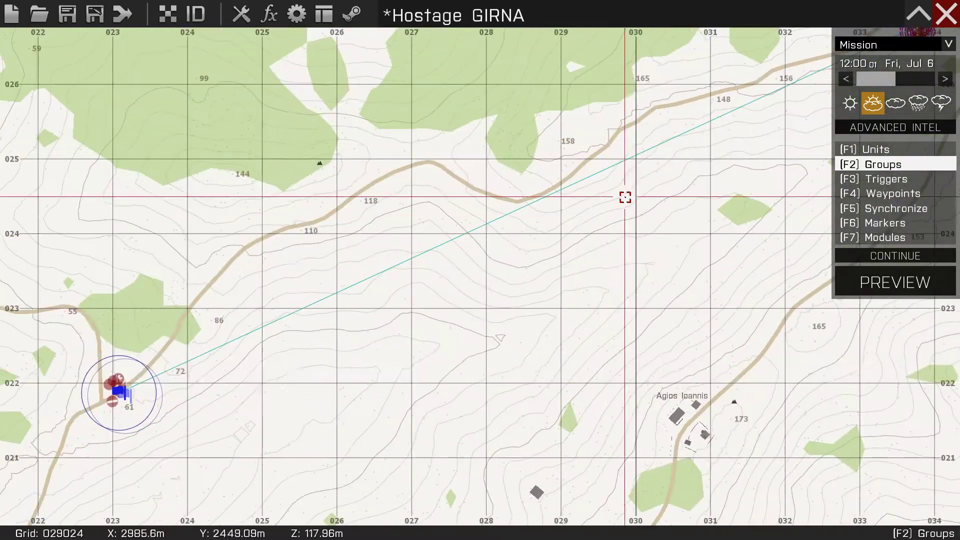
scroll(188, 407, "up", 4)
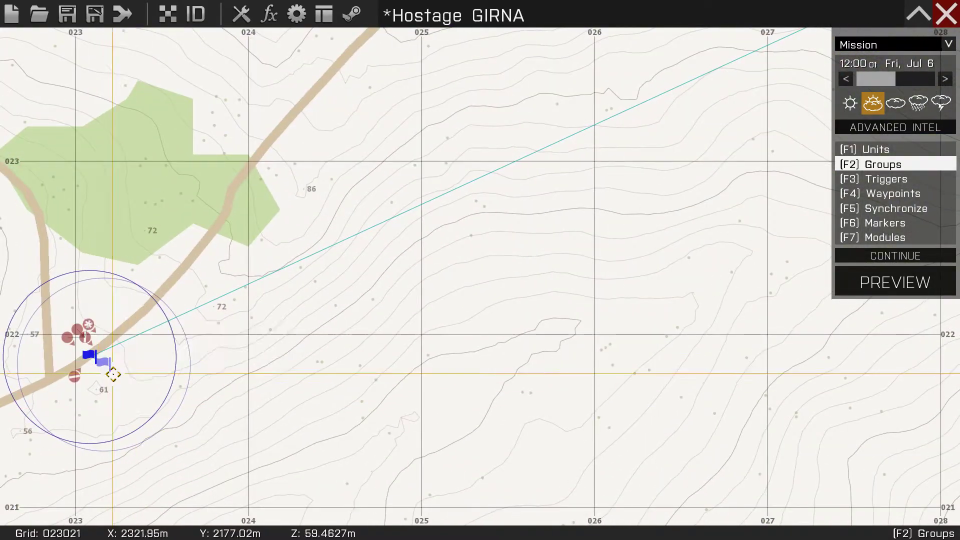
right_click_drag(113, 375, 321, 364)
scroll(321, 364, "up", 3)
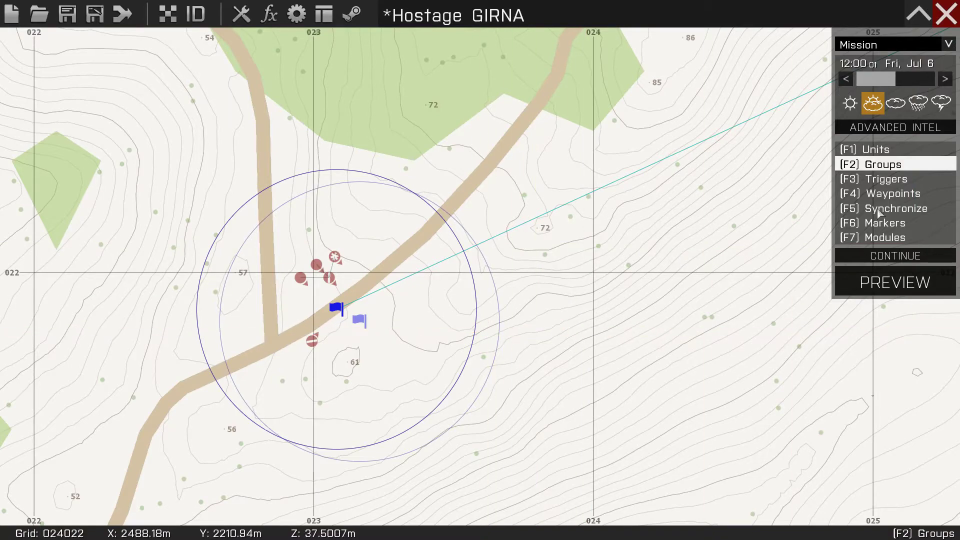
Remove the circular area of the End #1 trigger by reducing its axes.
key("F3")
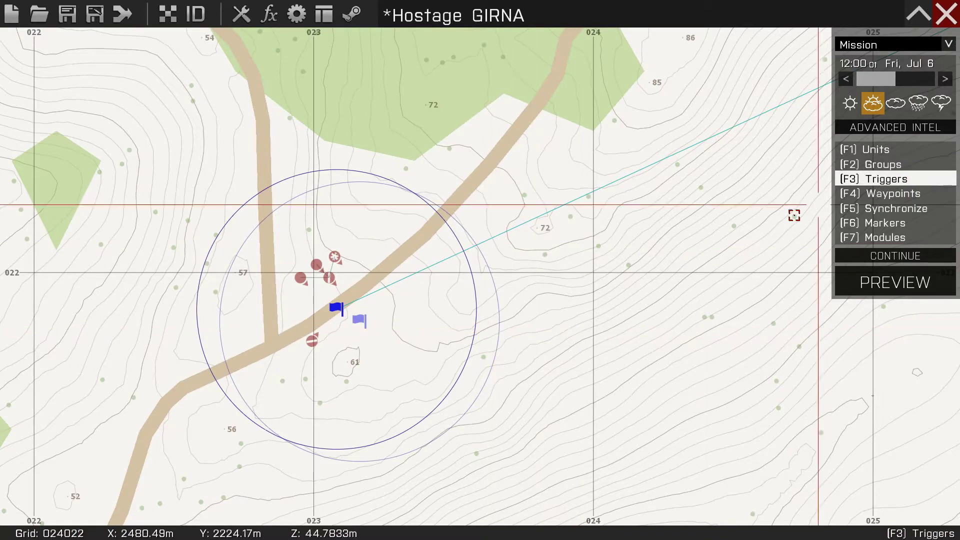
double_click(363, 319)
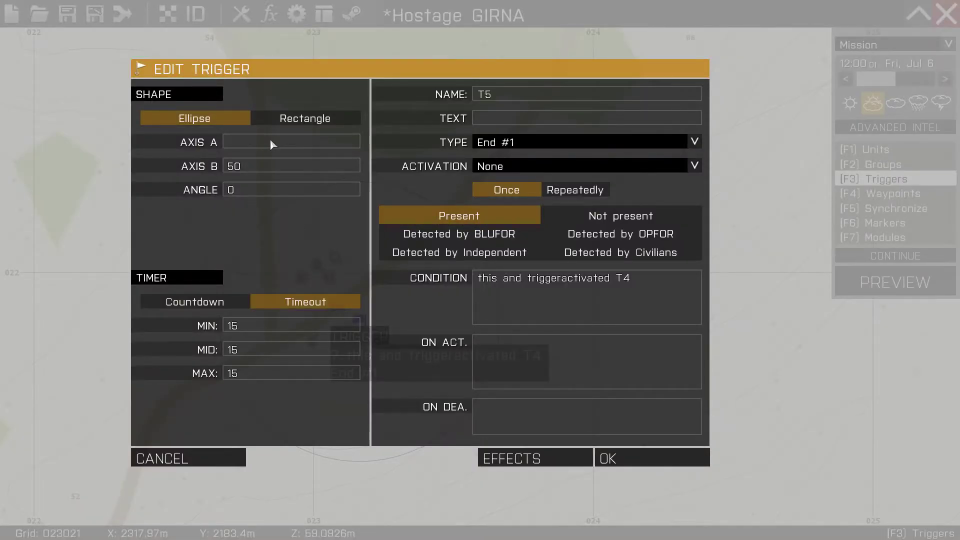
left_click(642, 457)
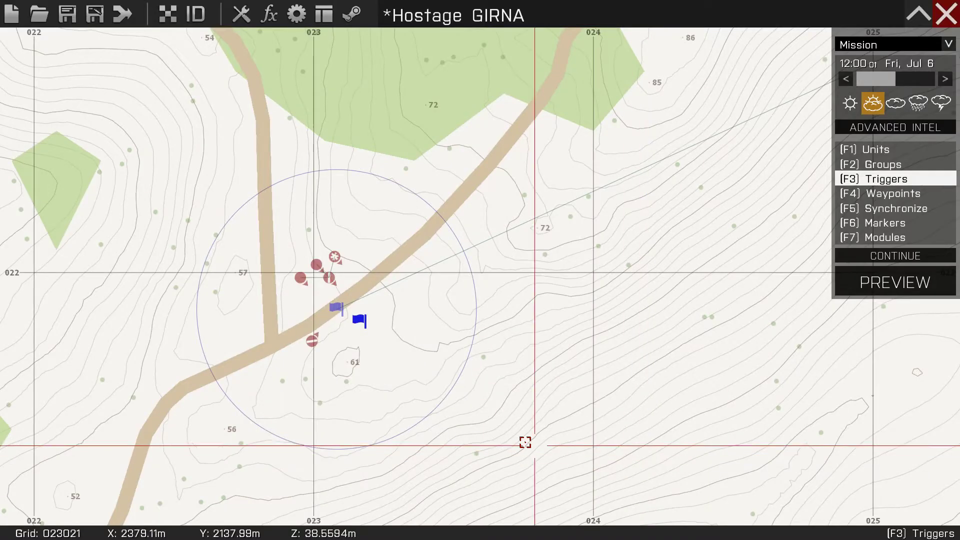
Set the activation of hint trigger T4 to Any group member.
double_click(336, 307)
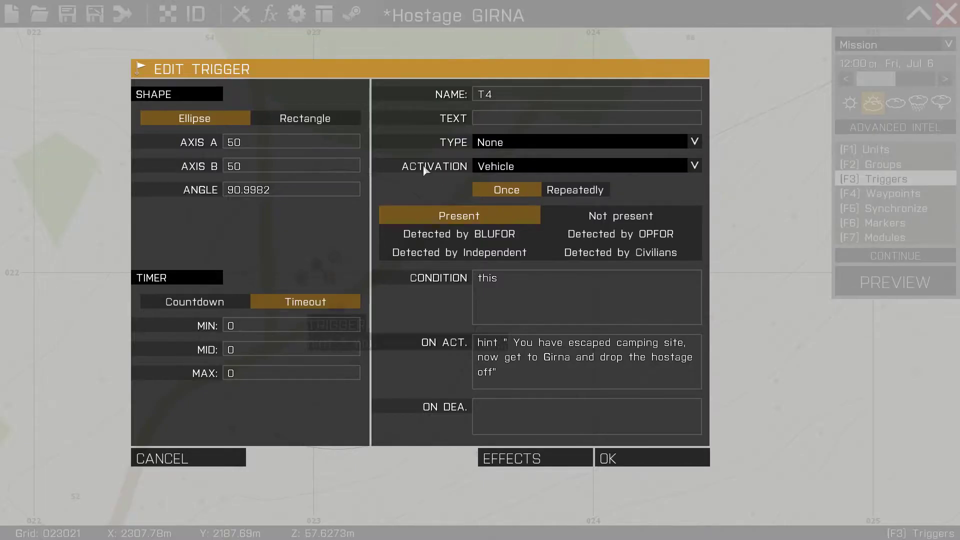
left_click(525, 167)
left_click(513, 223)
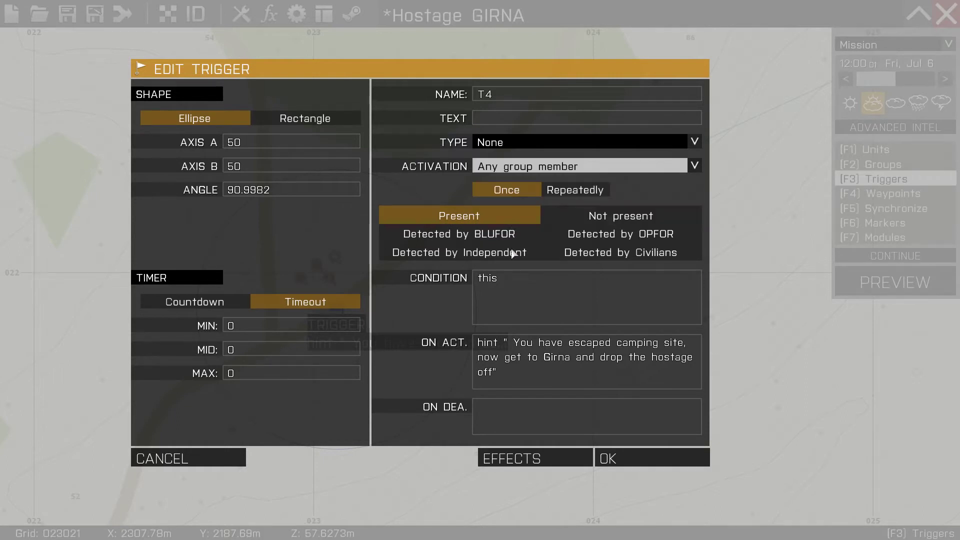
left_click(636, 458)
Review the mission layout between Camp Maxwell, the team's start position, Girna and the evac point.
scroll(552, 358, "down", 5)
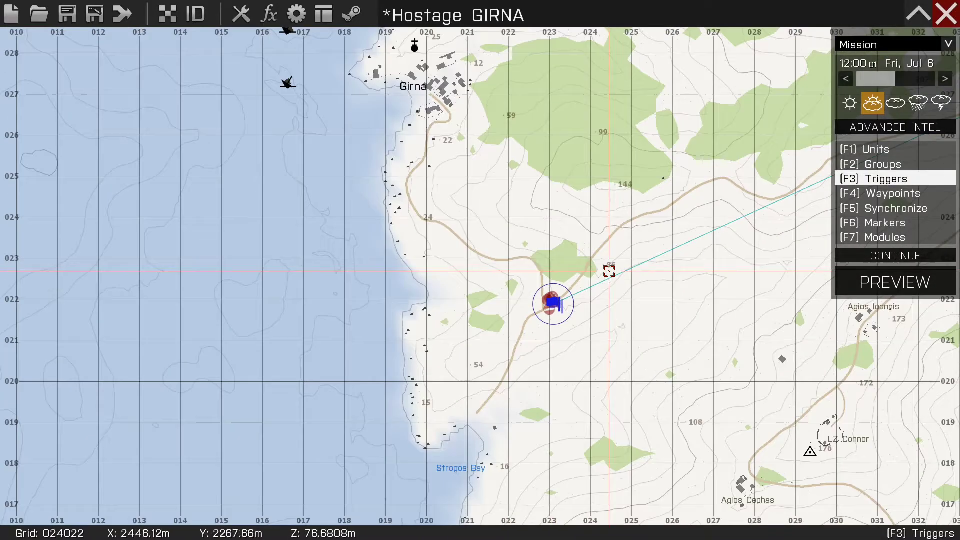
right_click_drag(650, 200, 234, 401)
scroll(429, 232, "up", 5)
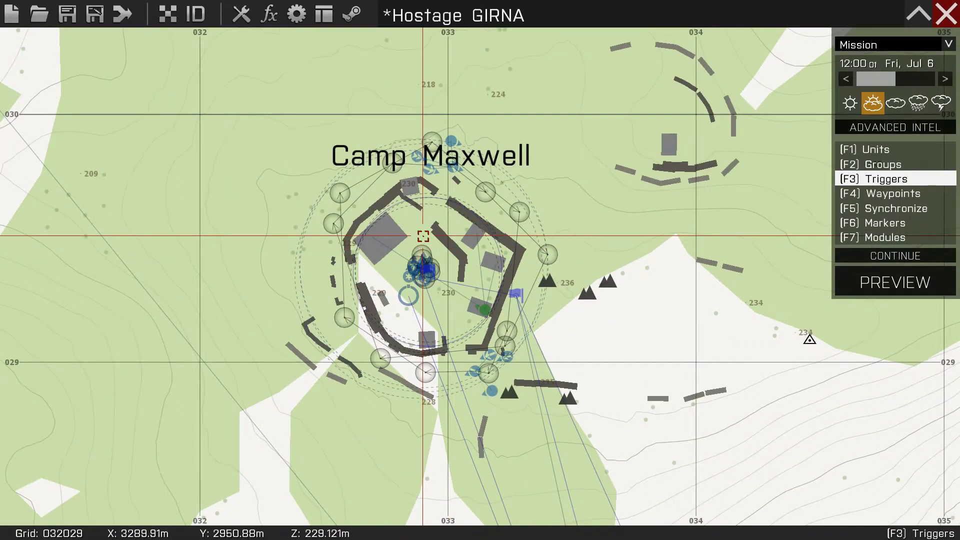
scroll(422, 236, "down", 5)
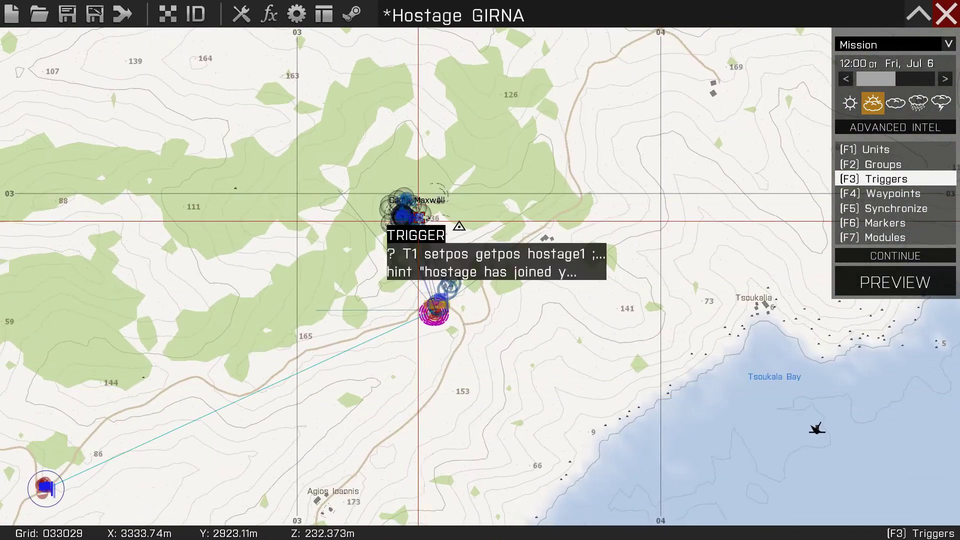
right_click_drag(45, 488, 349, 317)
scroll(351, 322, "up", 4)
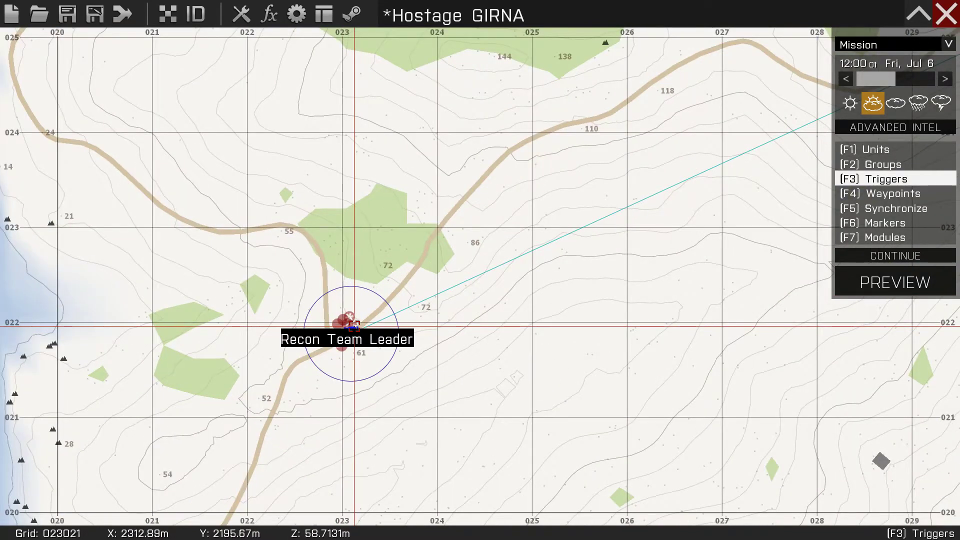
scroll(353, 326, "down", 4)
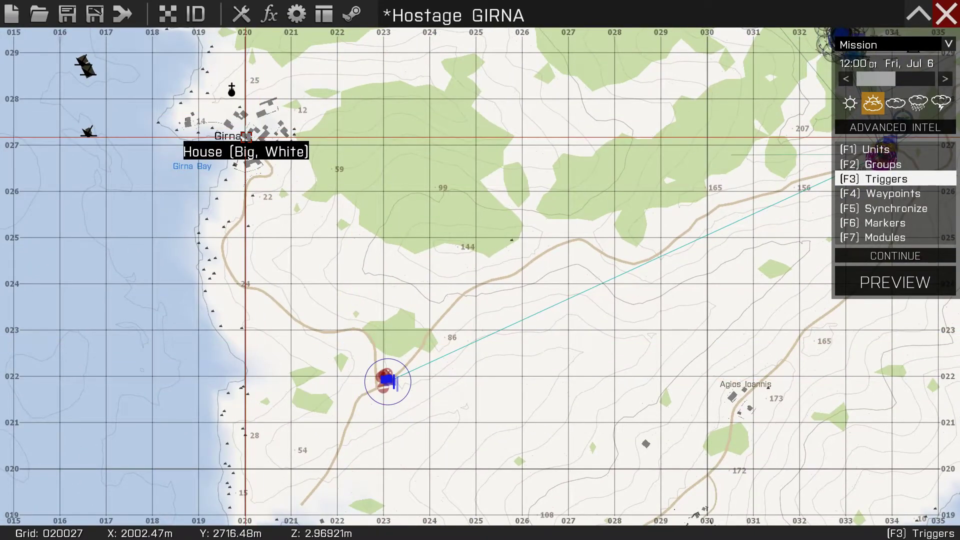
key("d")
key("w")
scroll(382, 250, "down", 3)
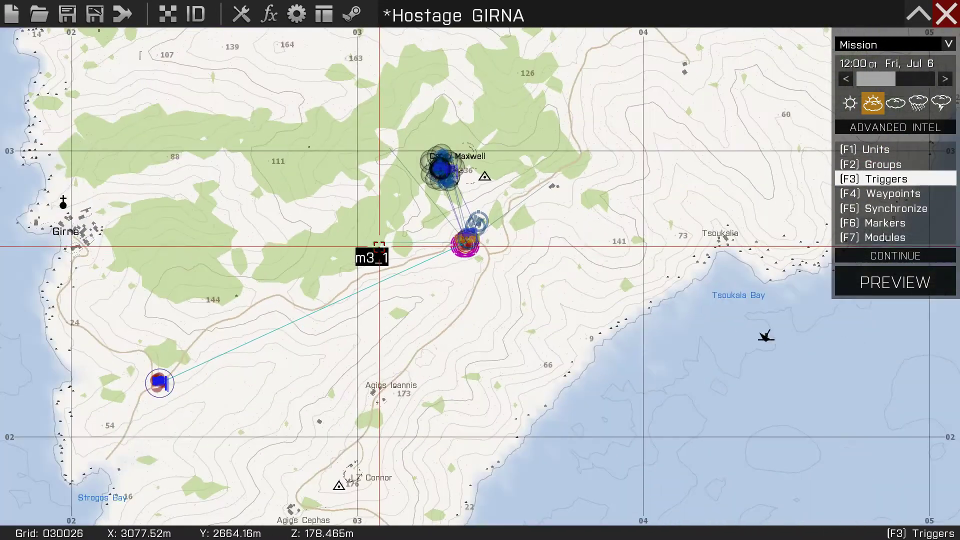
key("d")
key("w")
scroll(288, 268, "up", 2)
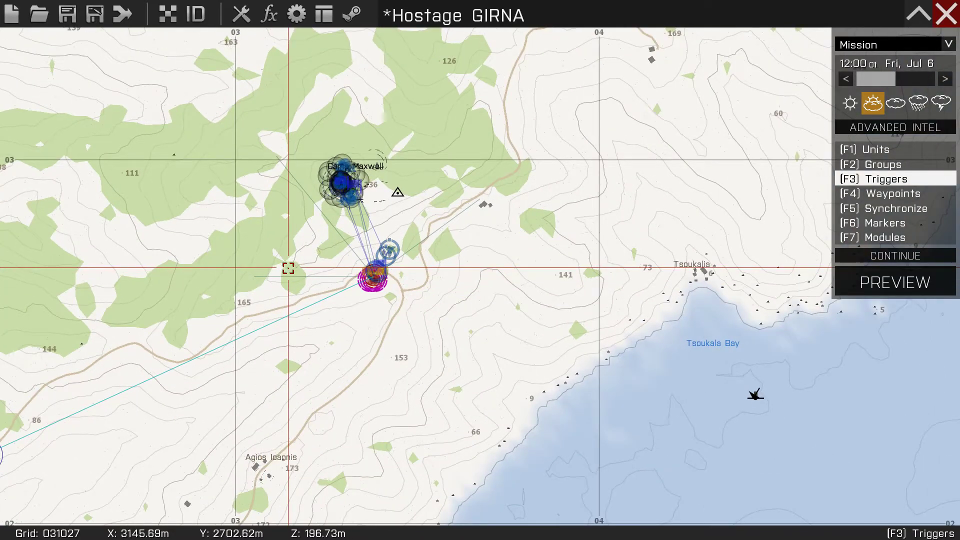
Save the mission as a user mission under the name Hostage GIRNA.
left_click(95, 15)
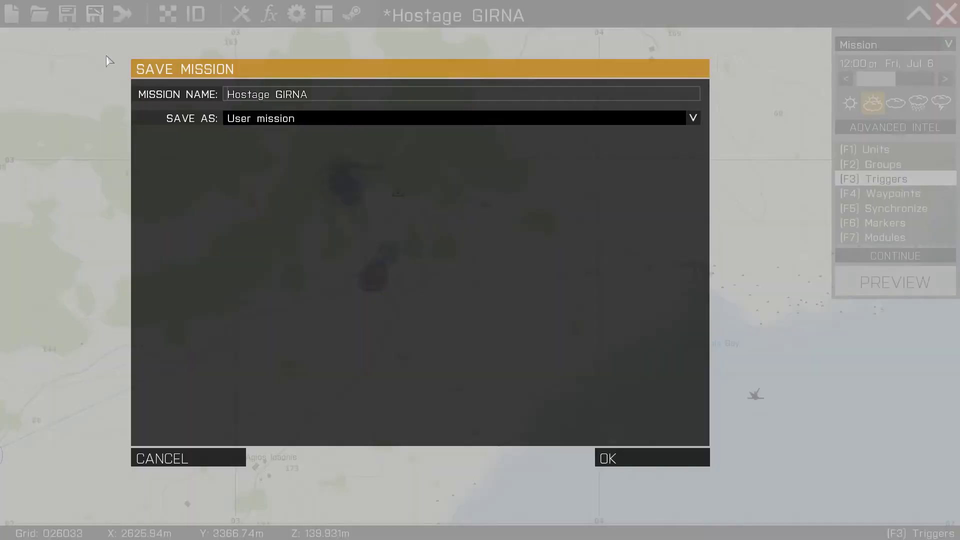
left_click(627, 456)
Examine the units, waypoints, tasks and triggers placed in and around Camp Maxwell and the team's start position.
scroll(434, 307, "down", 3)
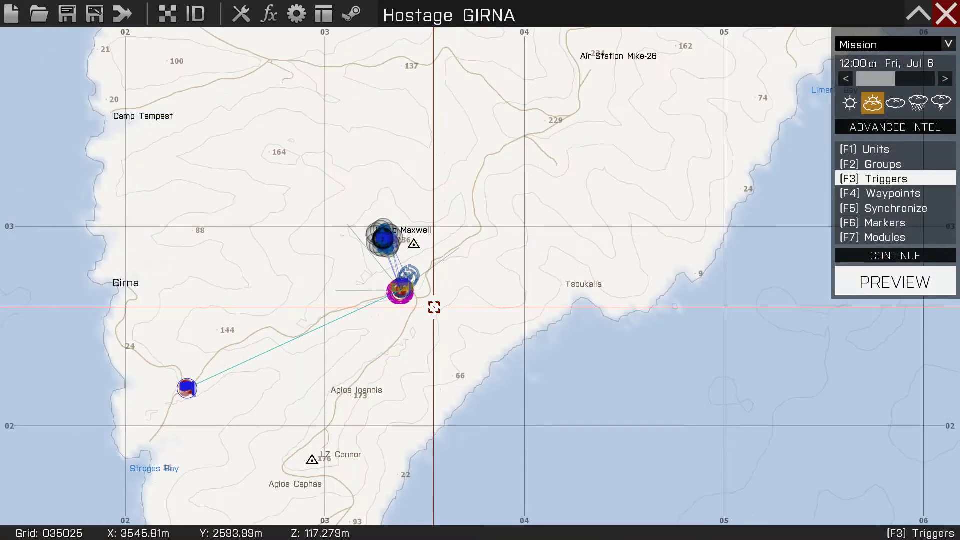
scroll(433, 307, "up", 6)
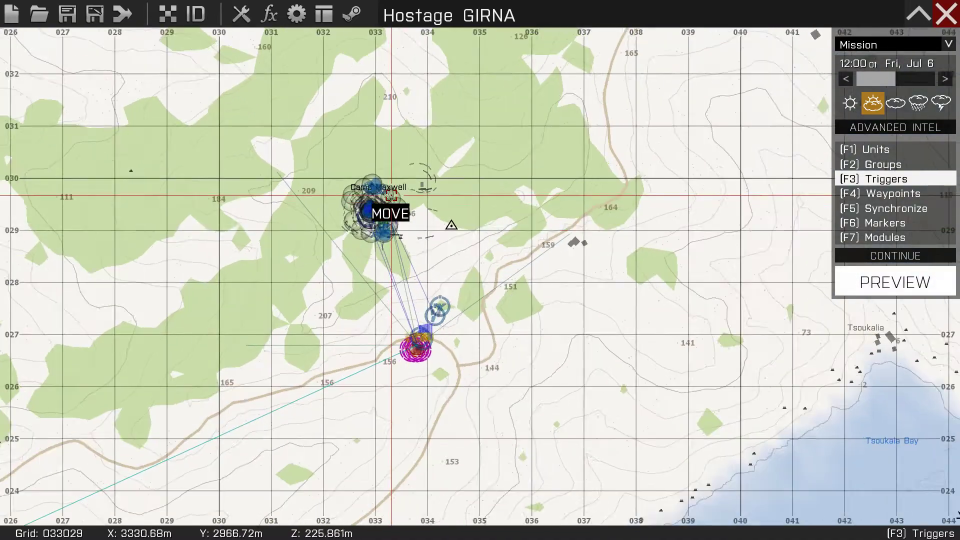
scroll(368, 230, "up", 3)
scroll(358, 177, "up", 5)
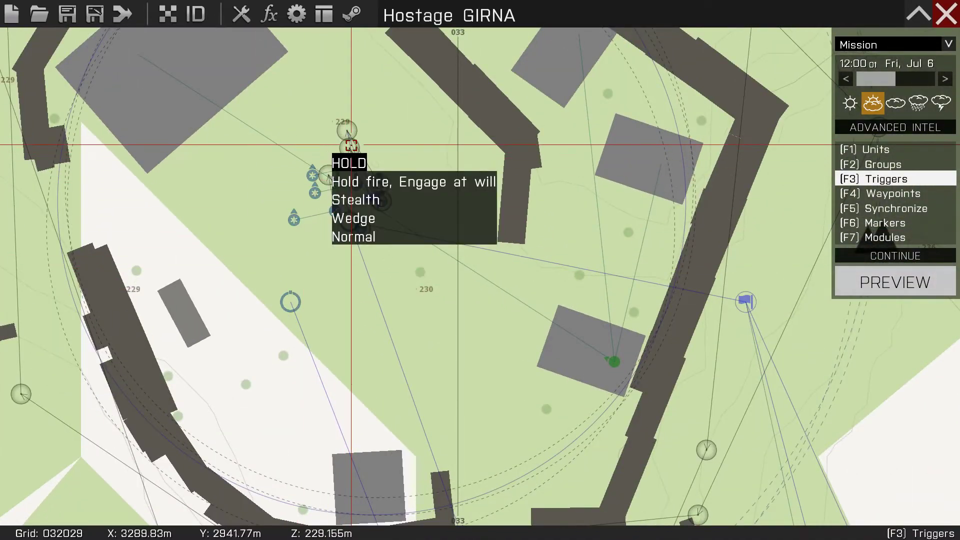
scroll(380, 297, "down", 3)
scroll(378, 298, "down", 3)
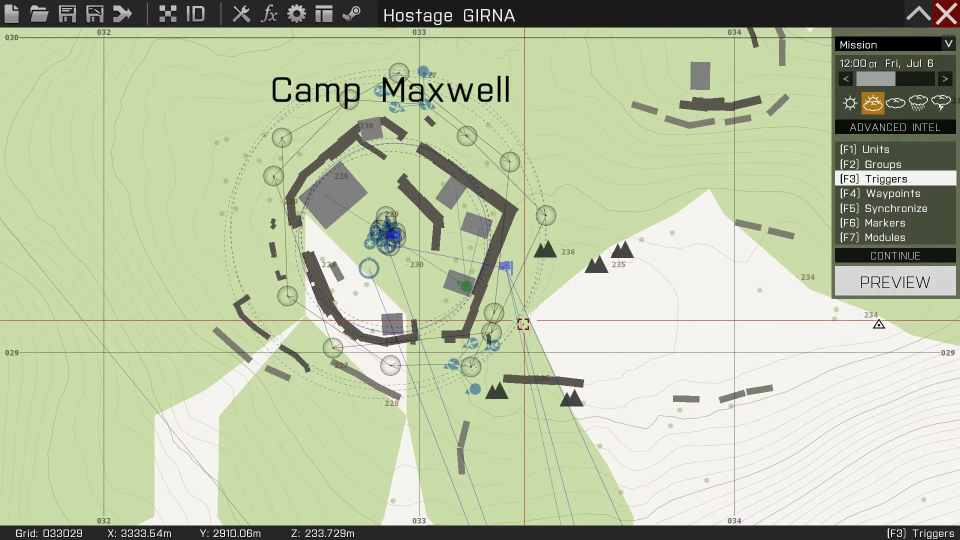
scroll(394, 247, "up", 1)
scroll(393, 247, "up", 2)
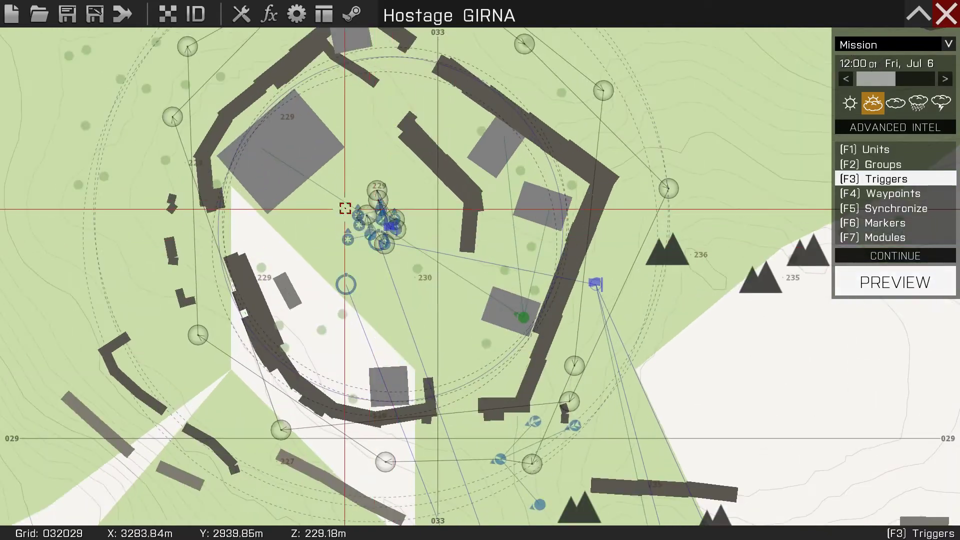
scroll(371, 253, "down", 3)
scroll(366, 235, "up", 5)
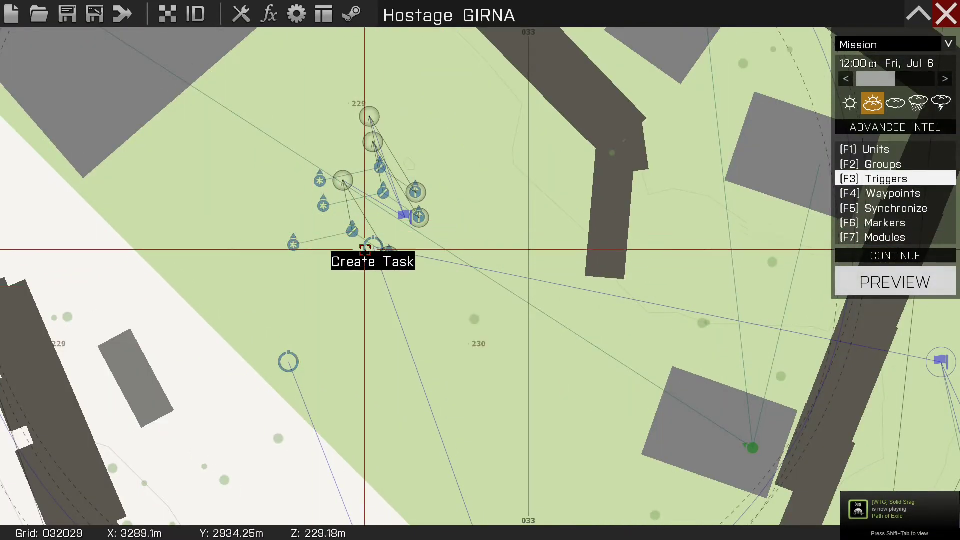
scroll(370, 259, "down", 5)
scroll(359, 310, "up", 3)
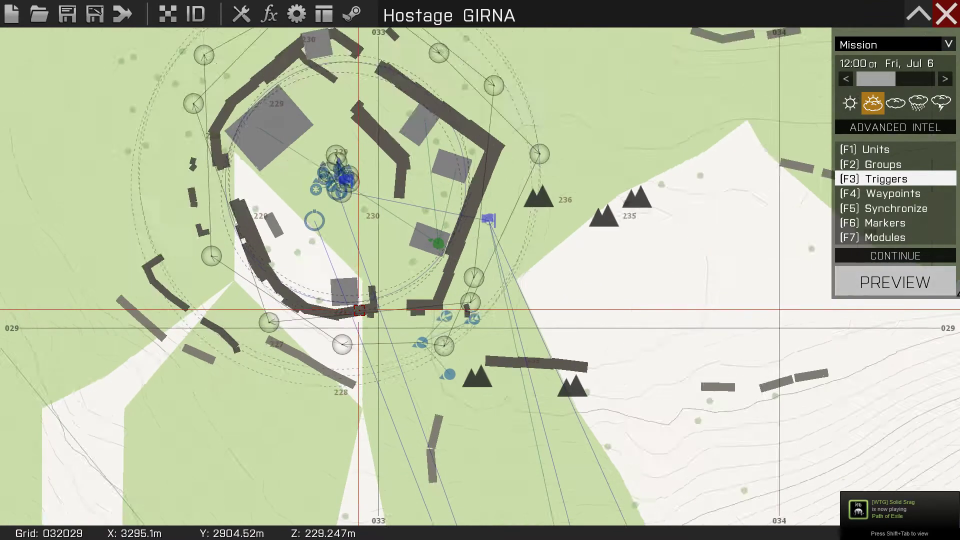
scroll(413, 348, "down", 3)
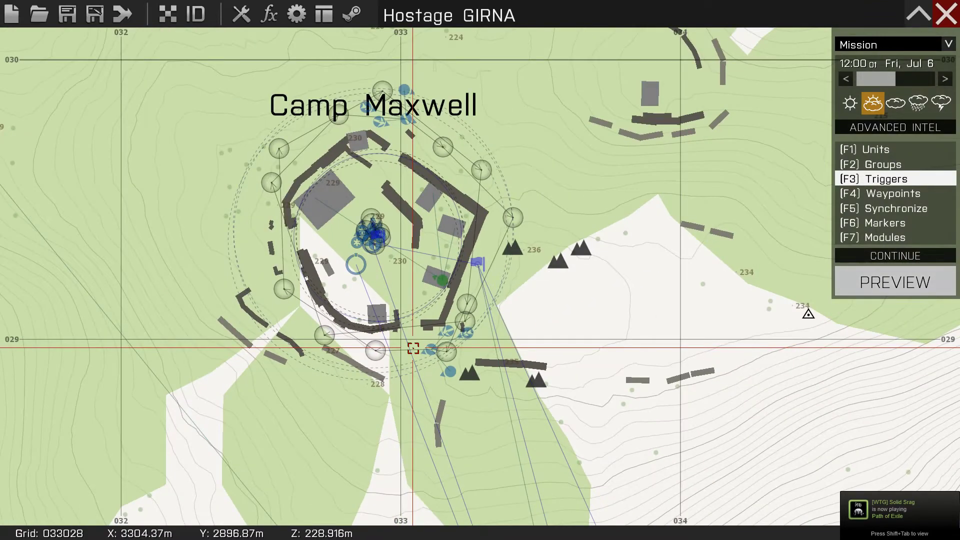
scroll(413, 348, "down", 2)
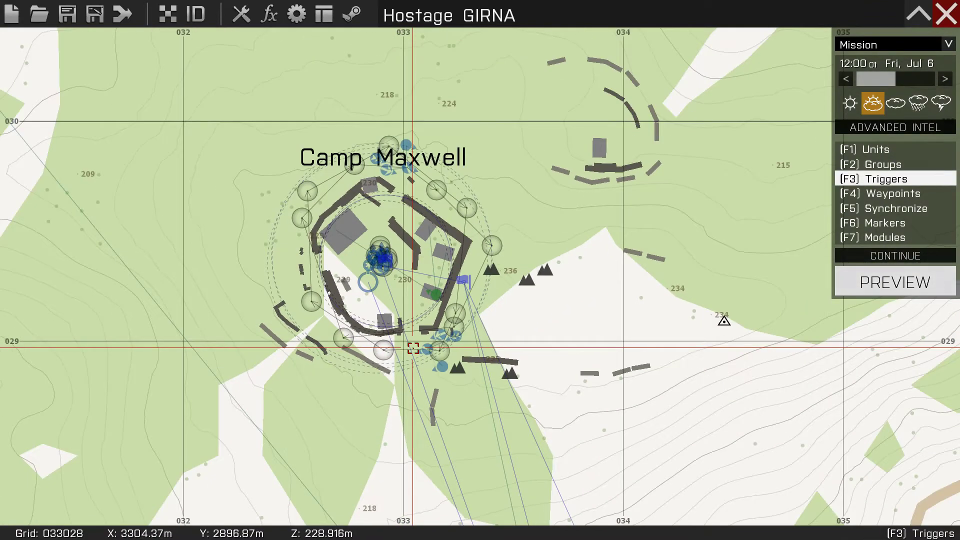
right_click_drag(413, 348, 419, 310)
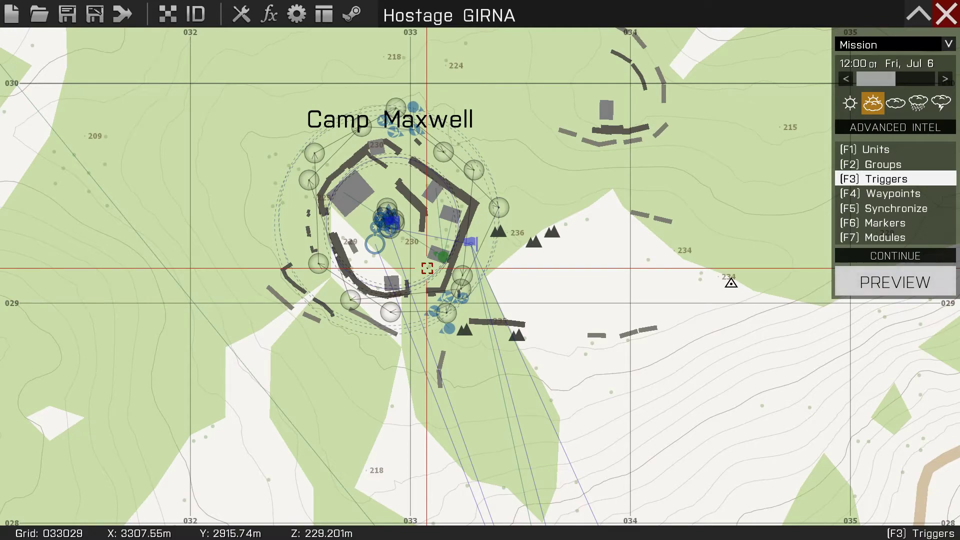
scroll(427, 268, "down", 4)
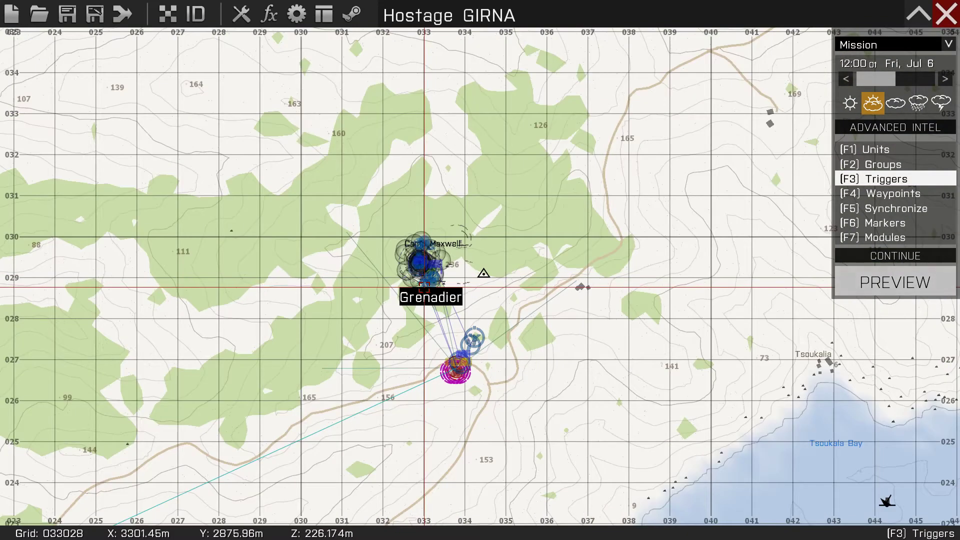
scroll(422, 293, "up", 1)
scroll(422, 292, "down", 2)
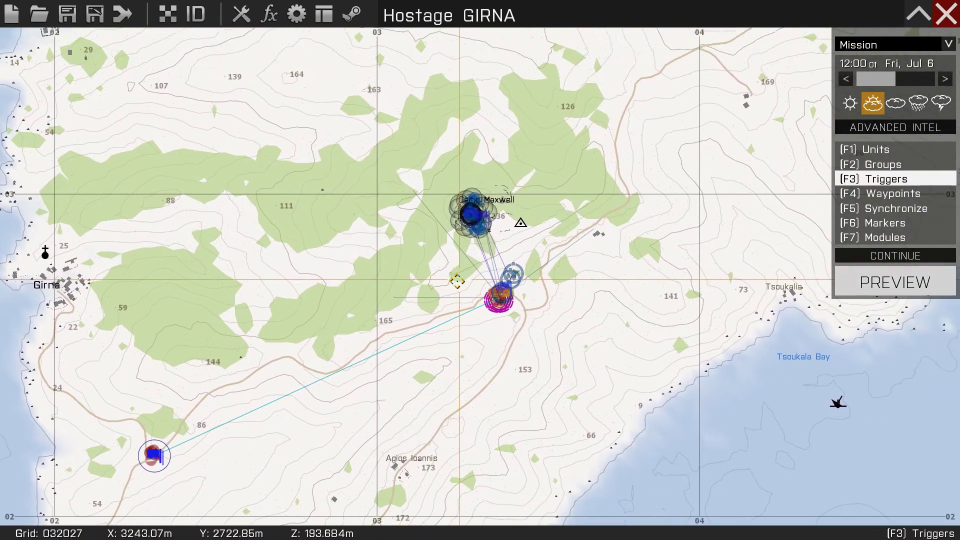
scroll(435, 309, "up", 2)
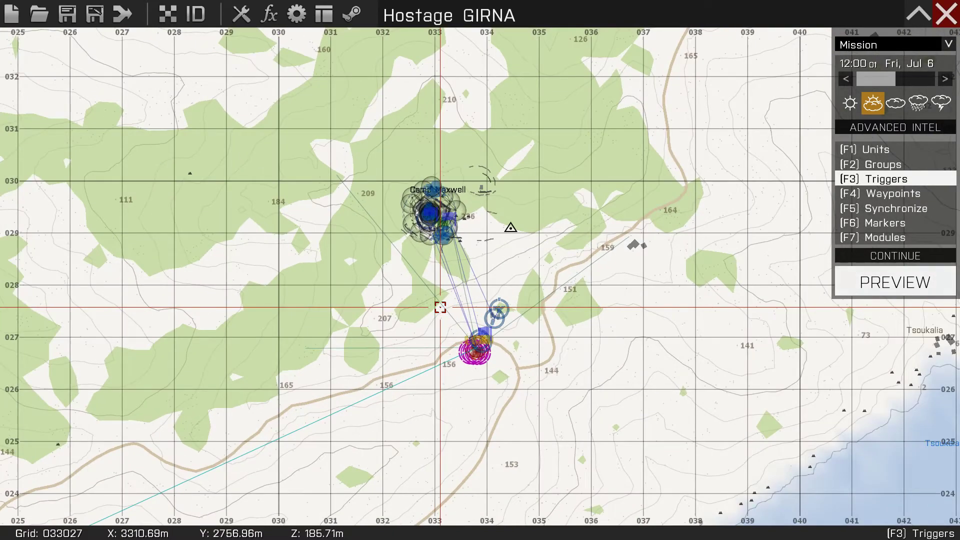
scroll(439, 308, "down", 1)
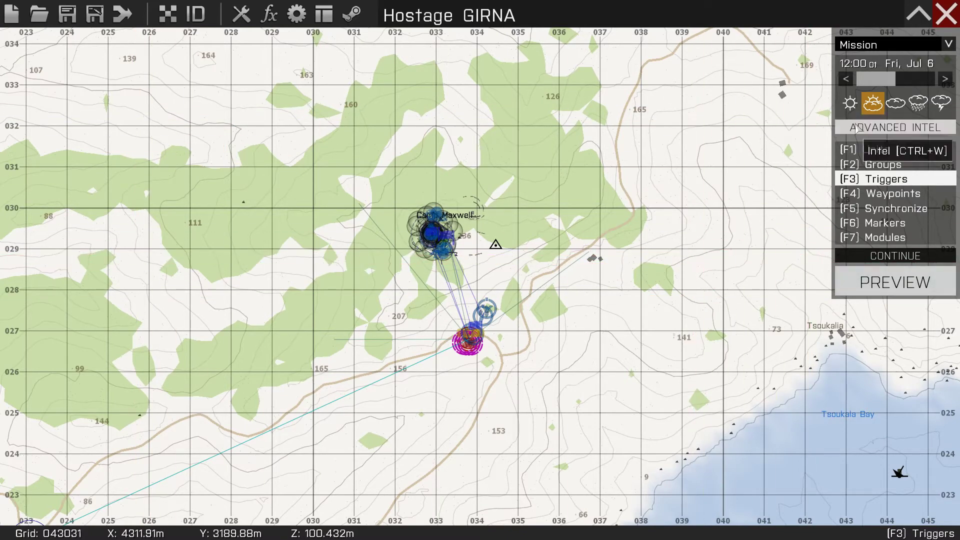
Close the mission editor and return to the game's main menu.
left_click(944, 13)
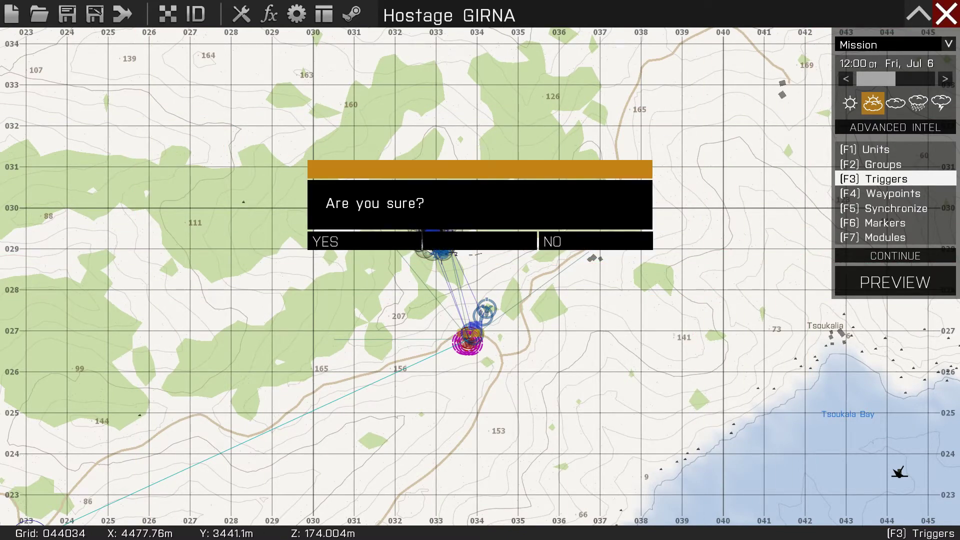
left_click(350, 241)
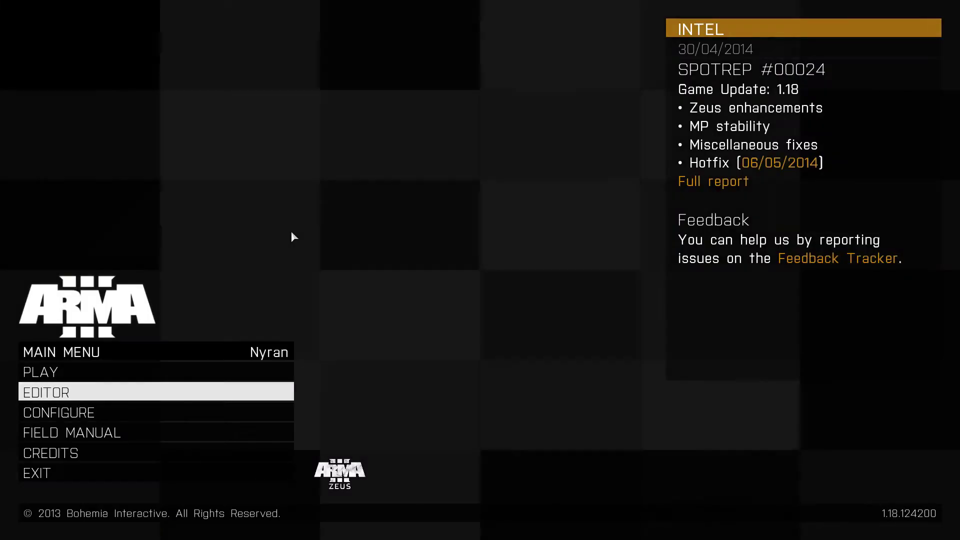